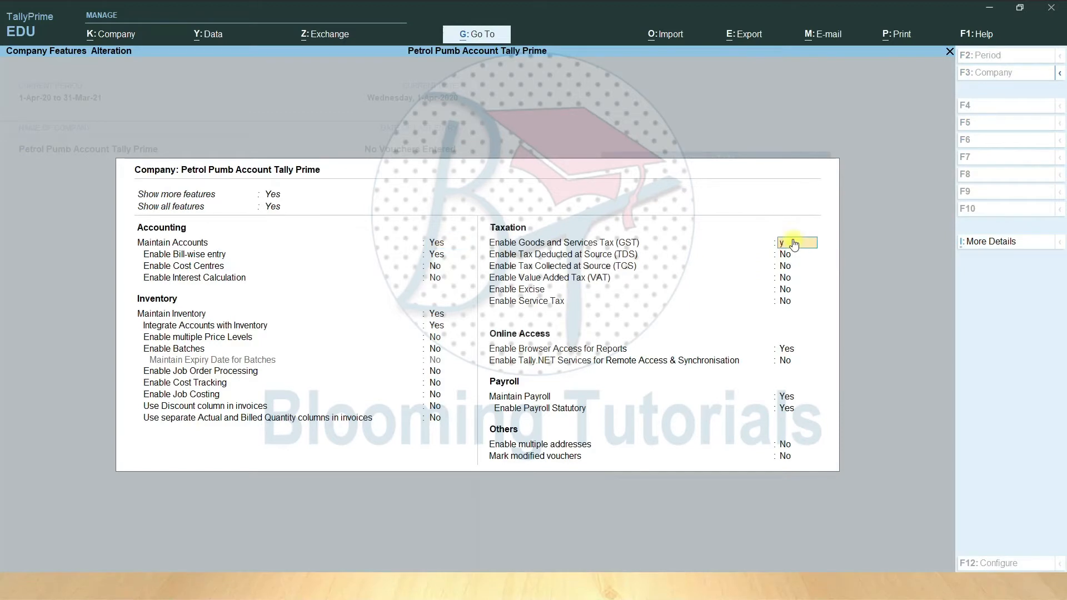
Enable GST for the company with Regular registration from 1-Apr-20, GSTIN left blank and Monthly GSTR1 periodicity.
key(Return)
key(Return)
key(Return)
key(Return)
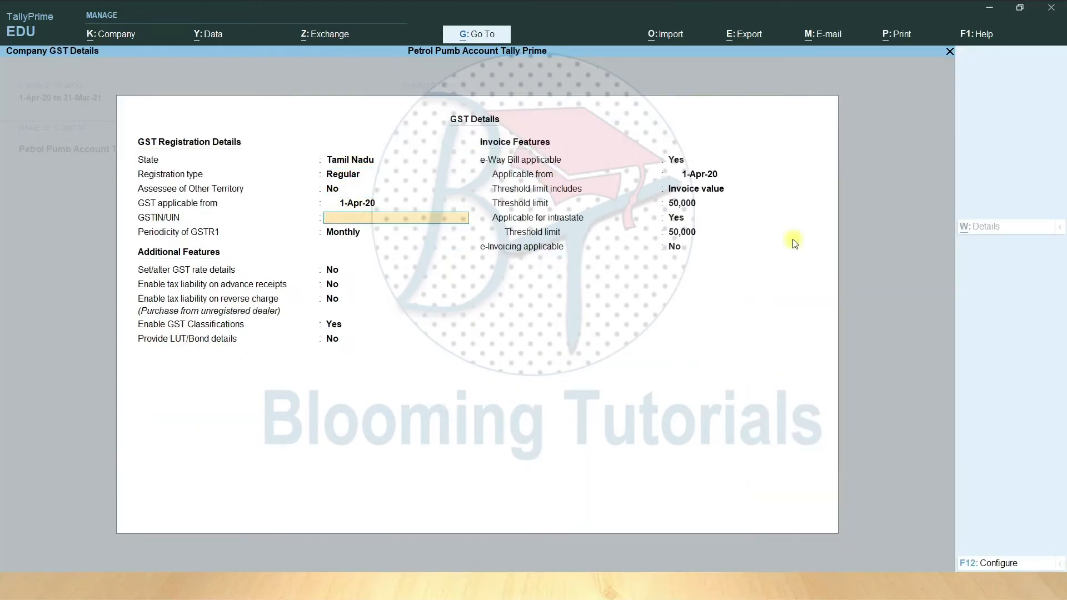
key(Return)
key(Return)
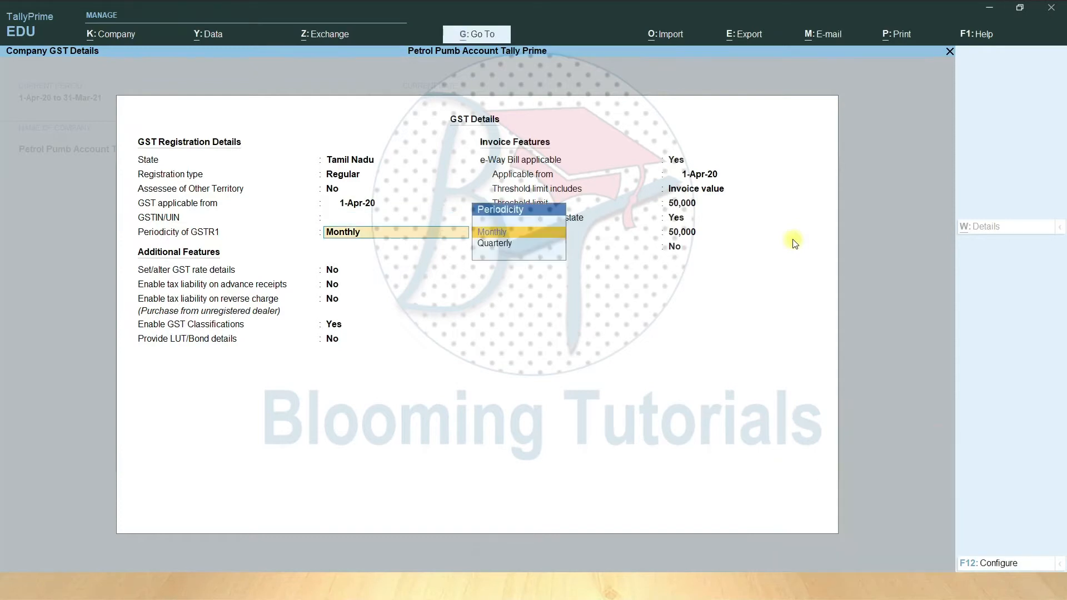
key(Return)
Accept the additional GST features, with GST Classifications enabled and rate details, advance receipts, reverse charge and LUT/Bond set to No.
key(Return)
key(Return)
key(Return)
key(Return)
key(Return)
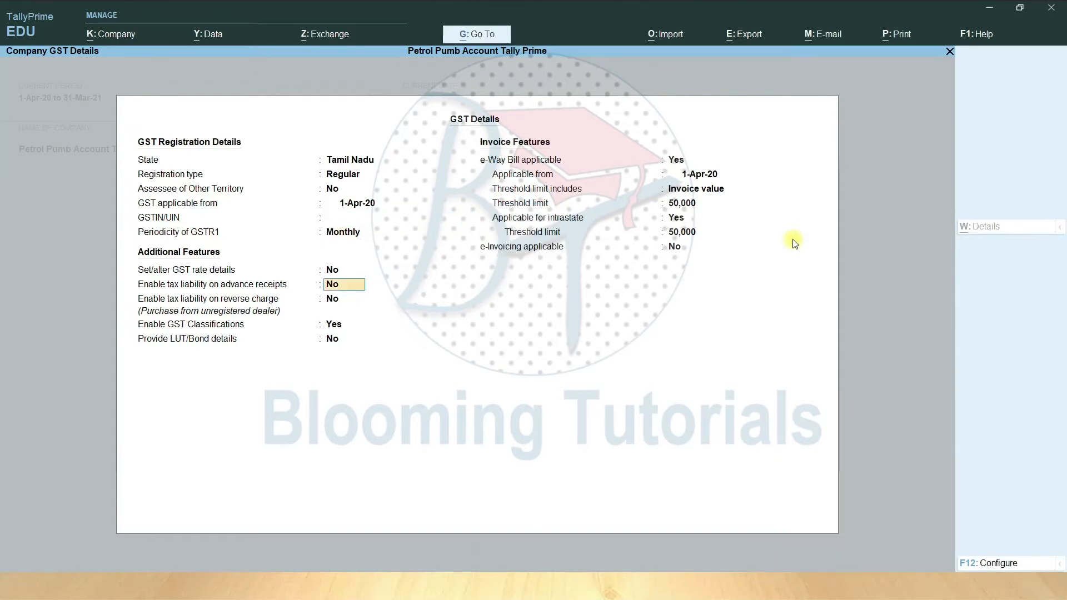
key(Return)
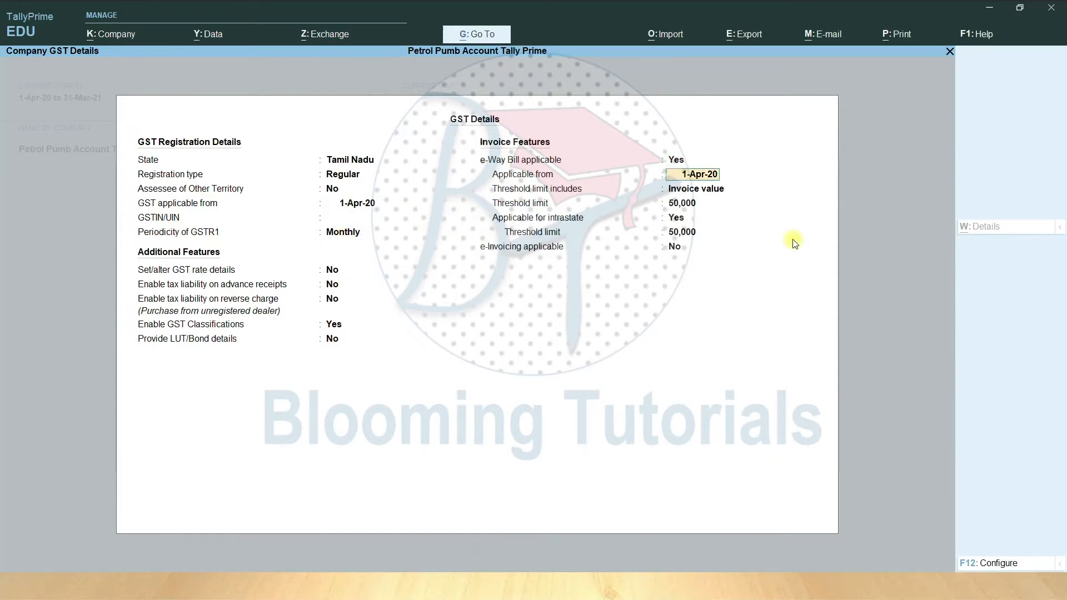
Switch e-Way Bill applicability to No and back to Yes in the GST details.
key(BackSpace)
text(n)
key(Return)
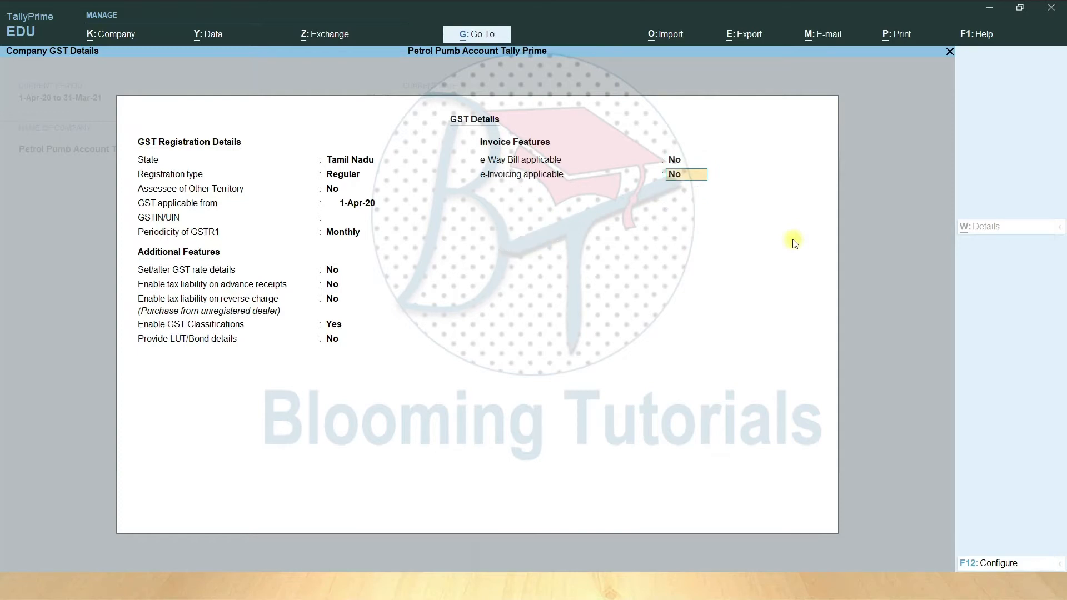
key(BackSpace)
text(y)
key(Return)
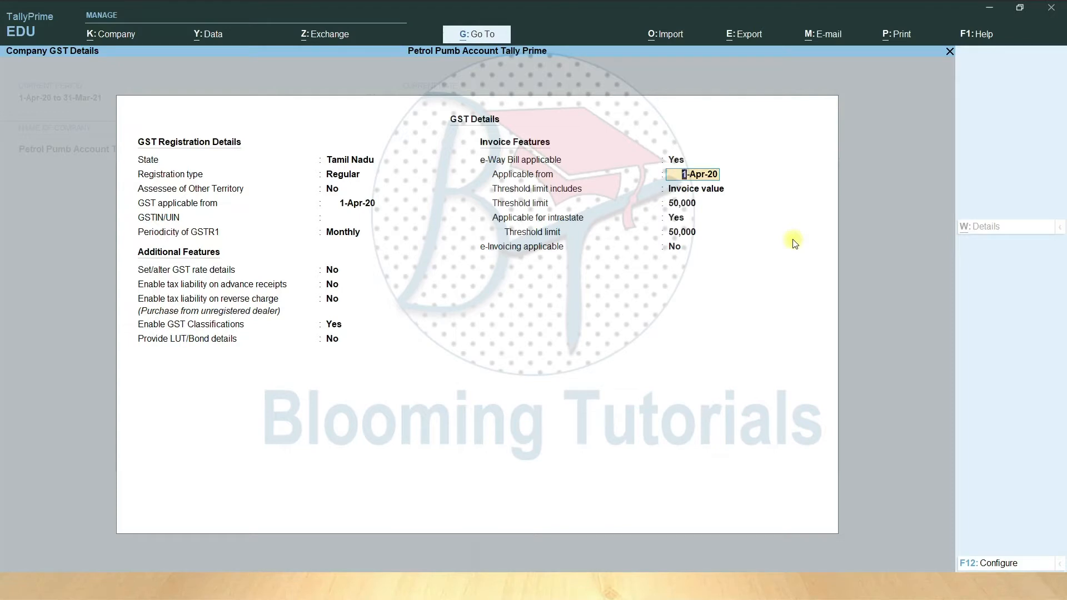
Set e-Way Bill applicable to No, keep e-Invoicing at No, and save the GST details and company features.
key(BackSpace)
text(n)
key(Return)
key(Return)
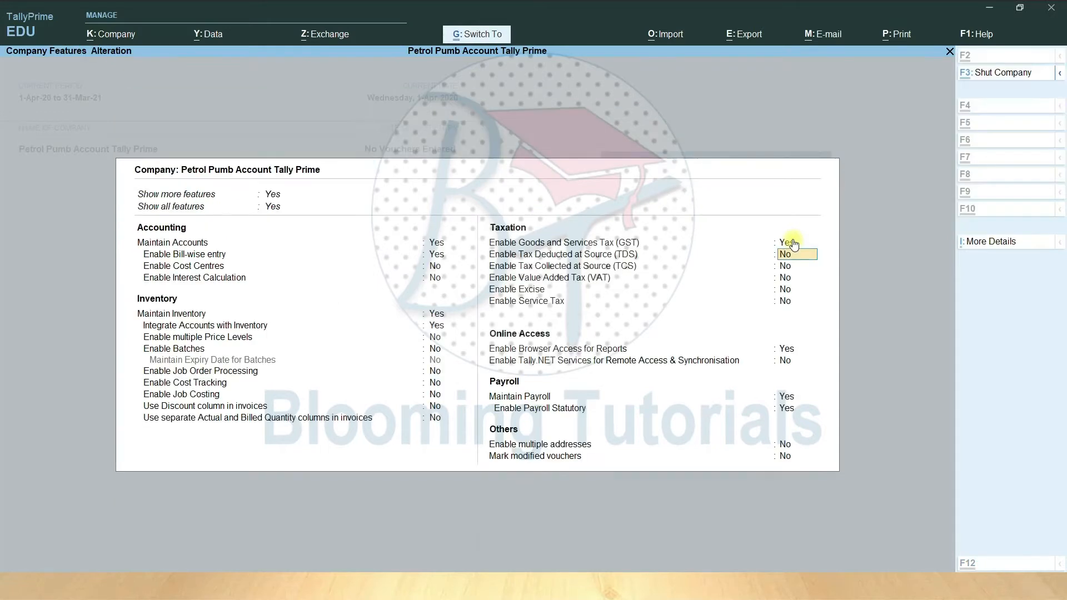
key(ctrl+a)
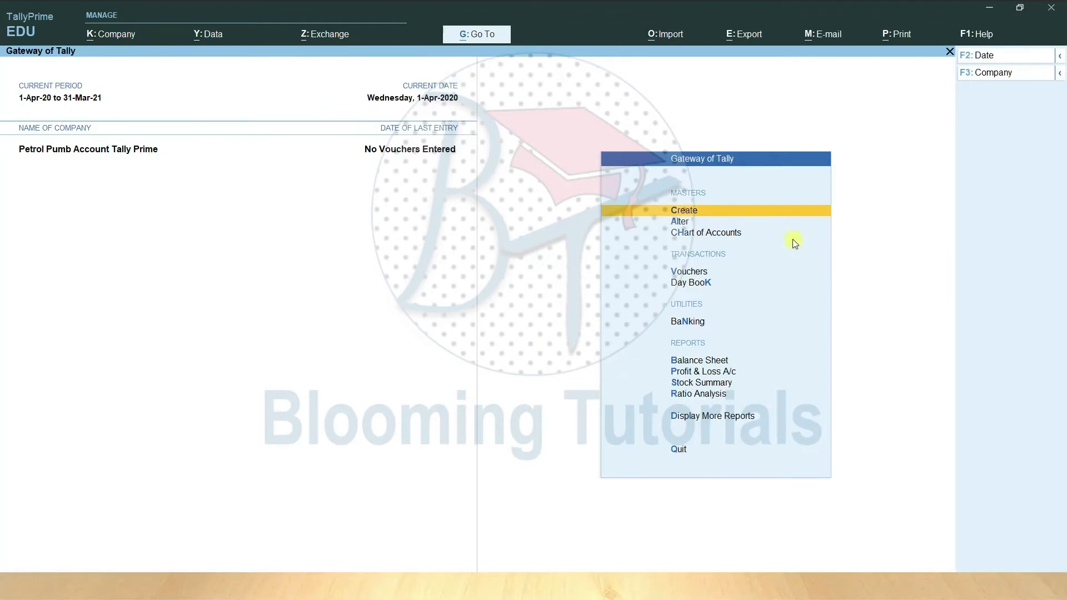
Create a ledger named Akash Petroleum Ltd under Sundry Creditors with bill-by-bill balances maintained.
key(Return)
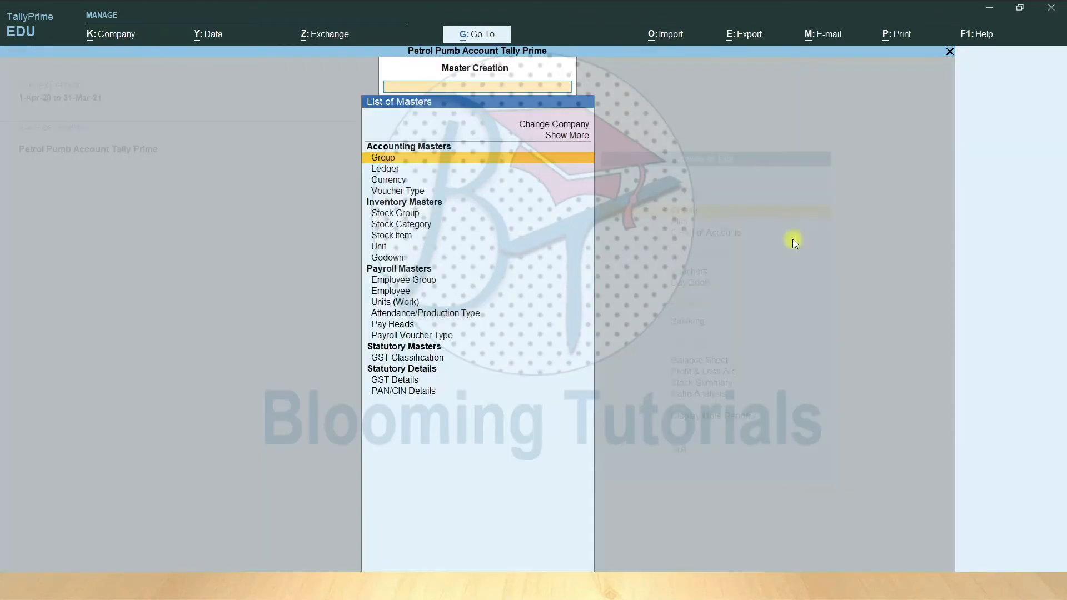
key(Down)
key(Return)
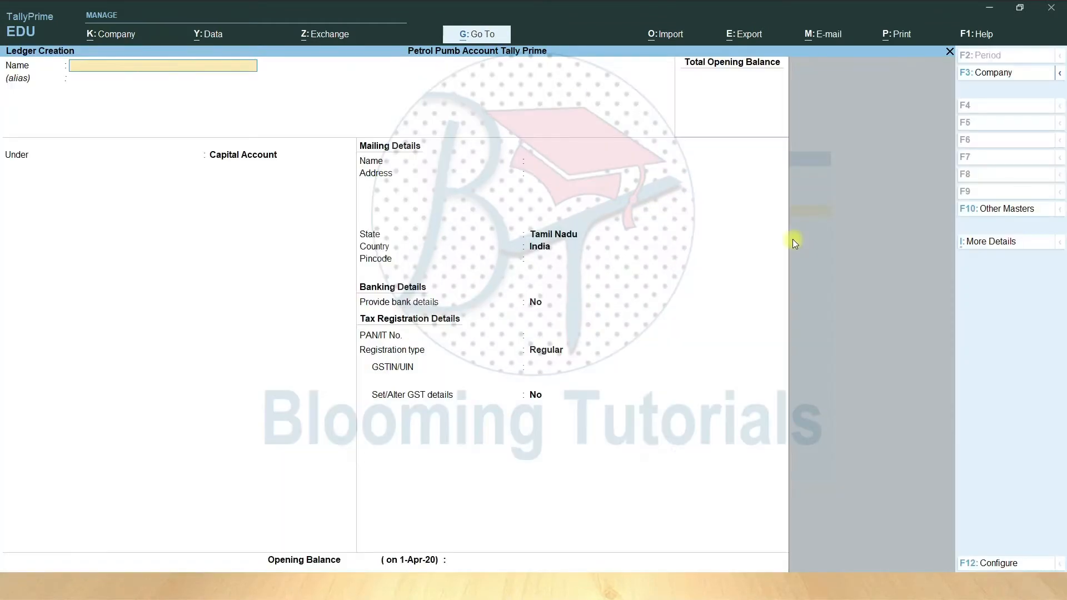
text(Akash Petroleum Ltd)
key(Return)
text(Su)
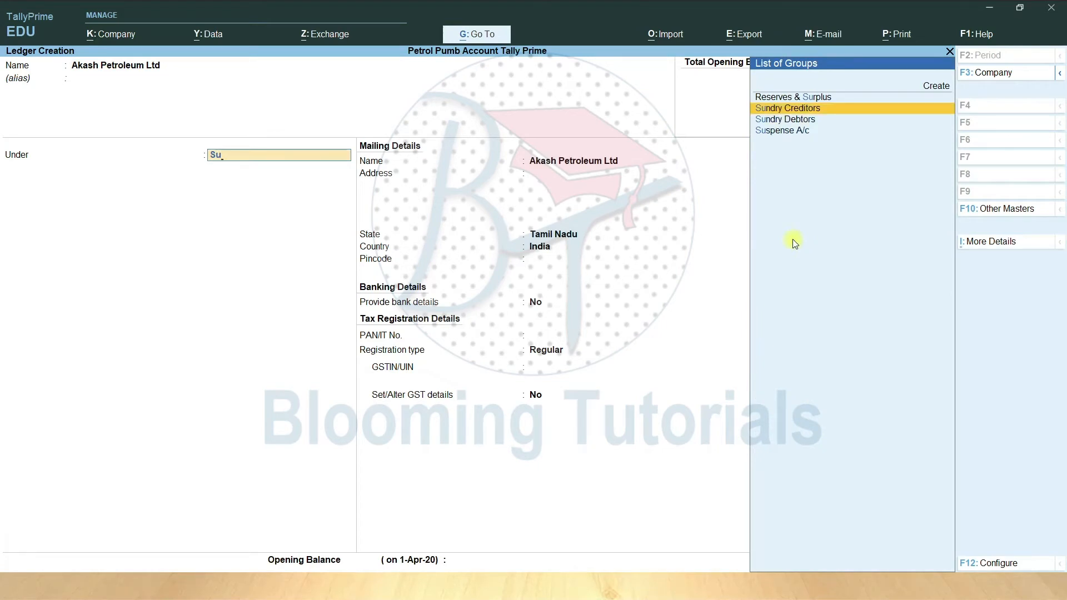
key(Return)
key(Return)
key(Return)
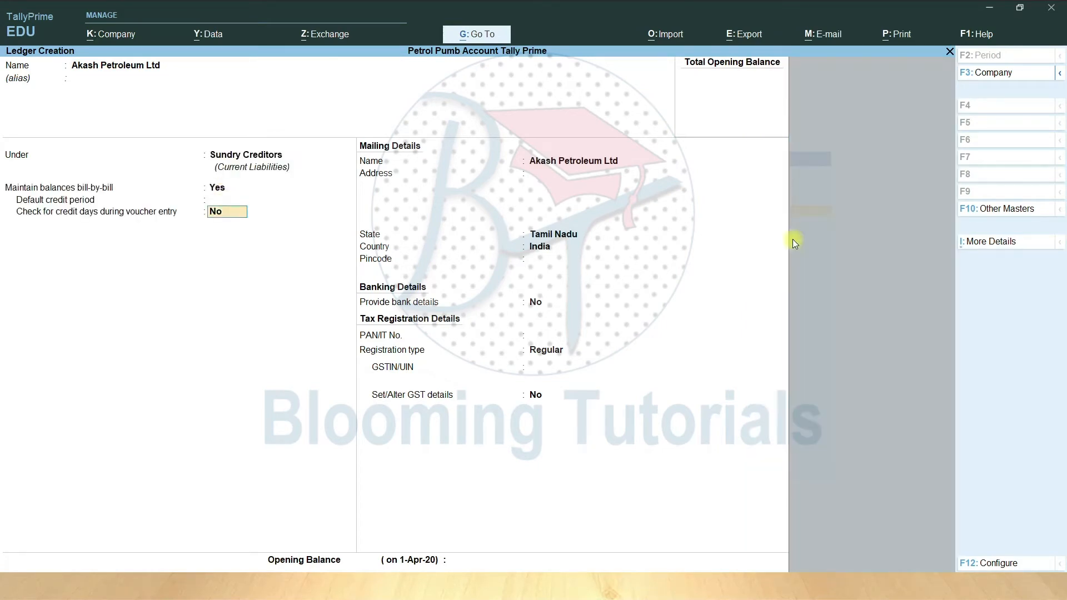
key(Return)
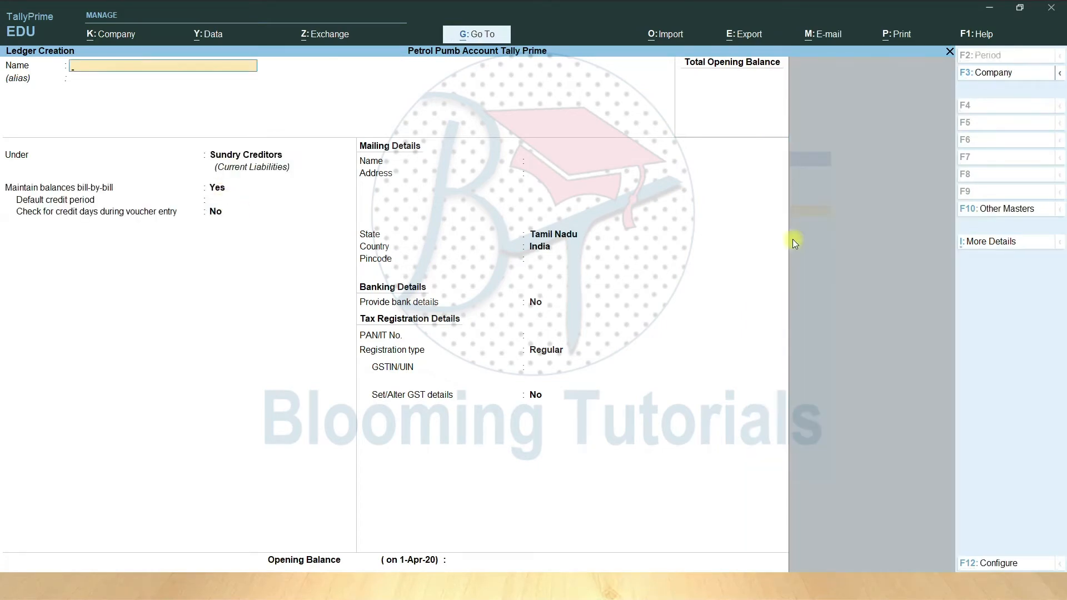
Name the new ledger Purchase and place it under Purchase Accounts.
text(Purchase)
key(Return)
key(Return)
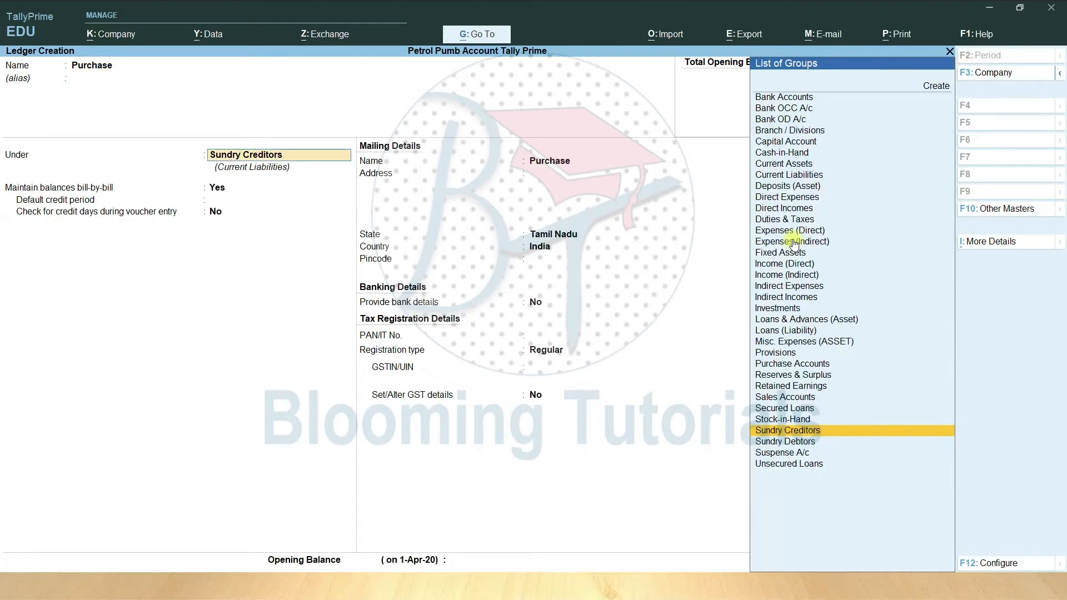
text(Pur)
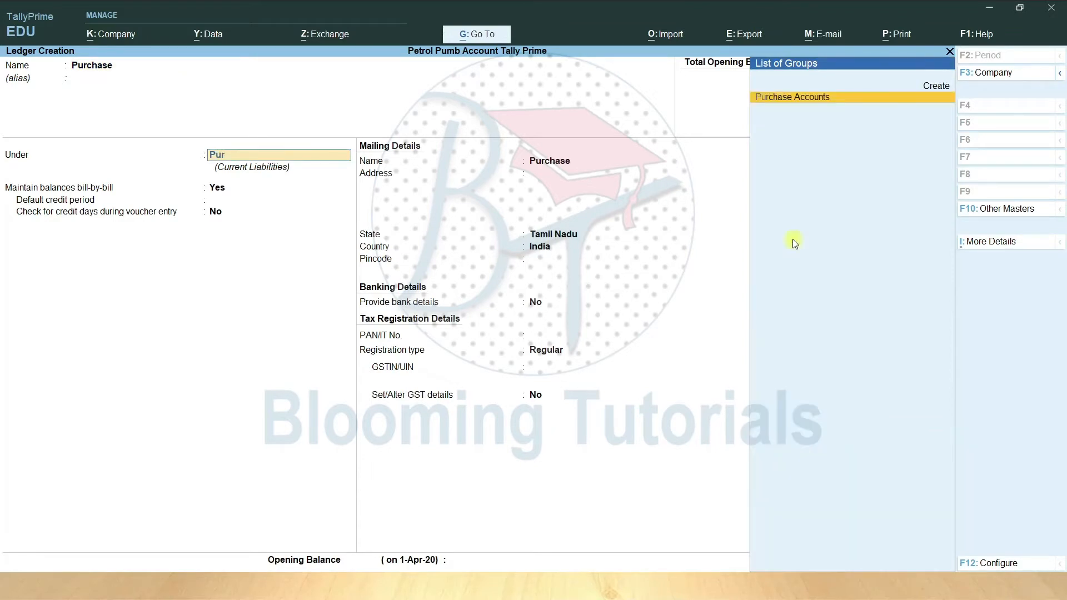
key(Return)
Keep GST applicable on the Purchase ledger, set its type of supply to Goods, and save it.
key(Return)
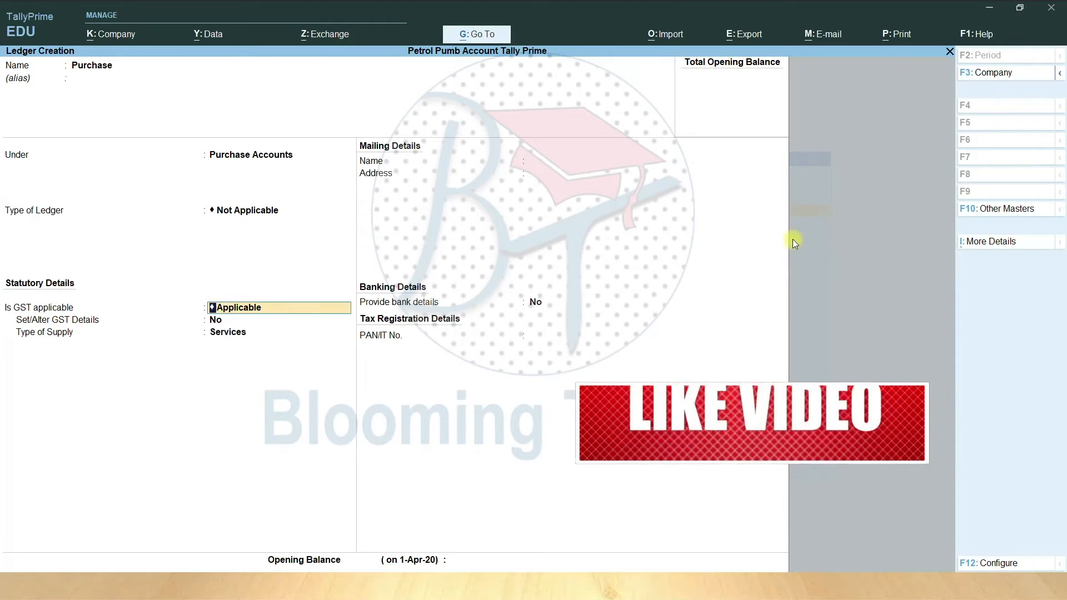
key(Return)
key(Return)
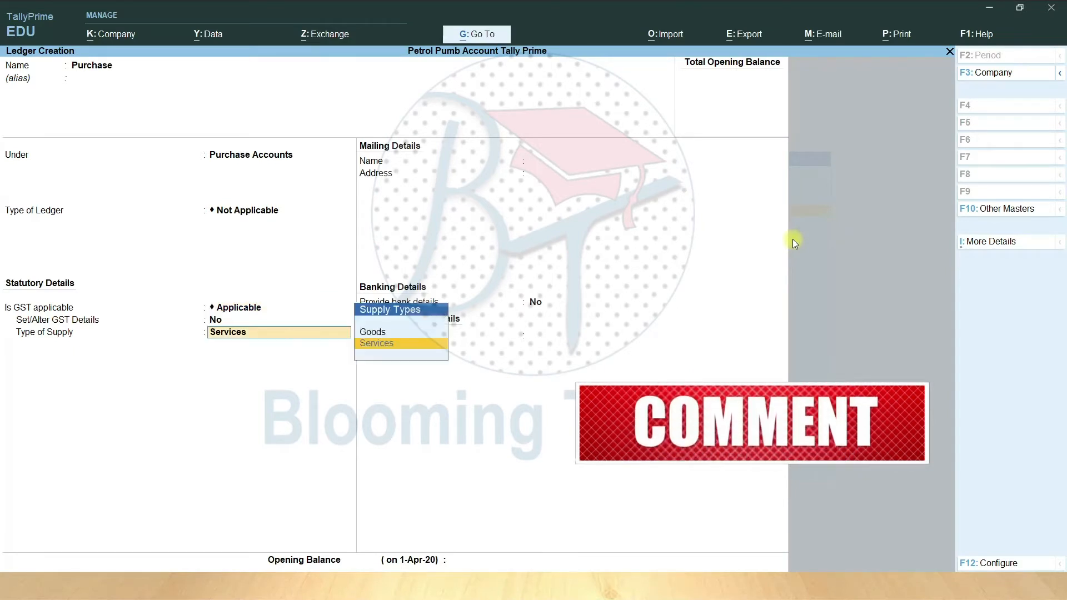
key(Return)
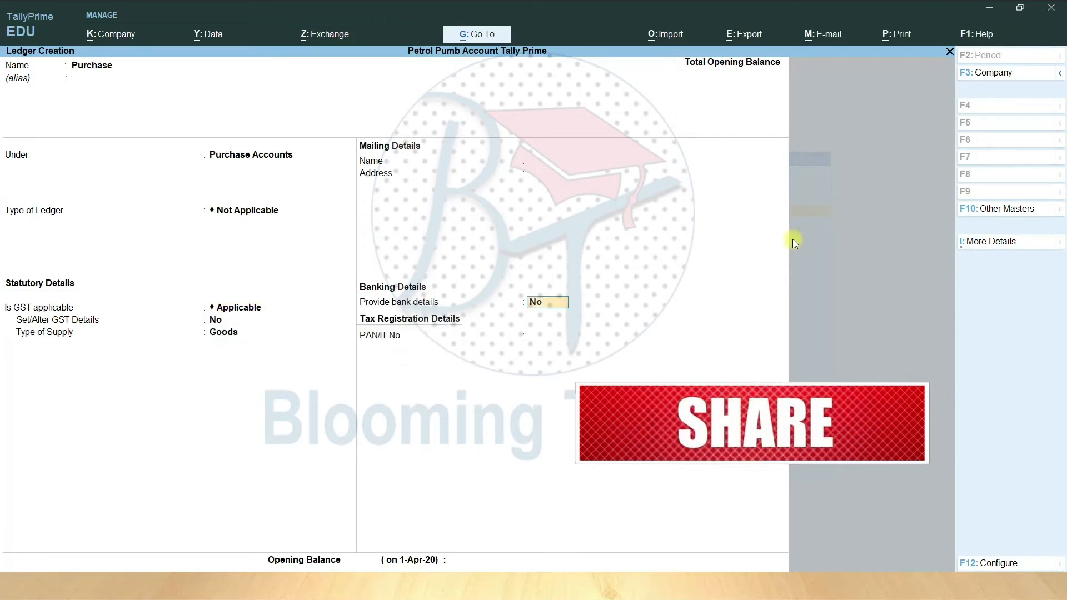
key(Return)
key(Return)
key(Return)
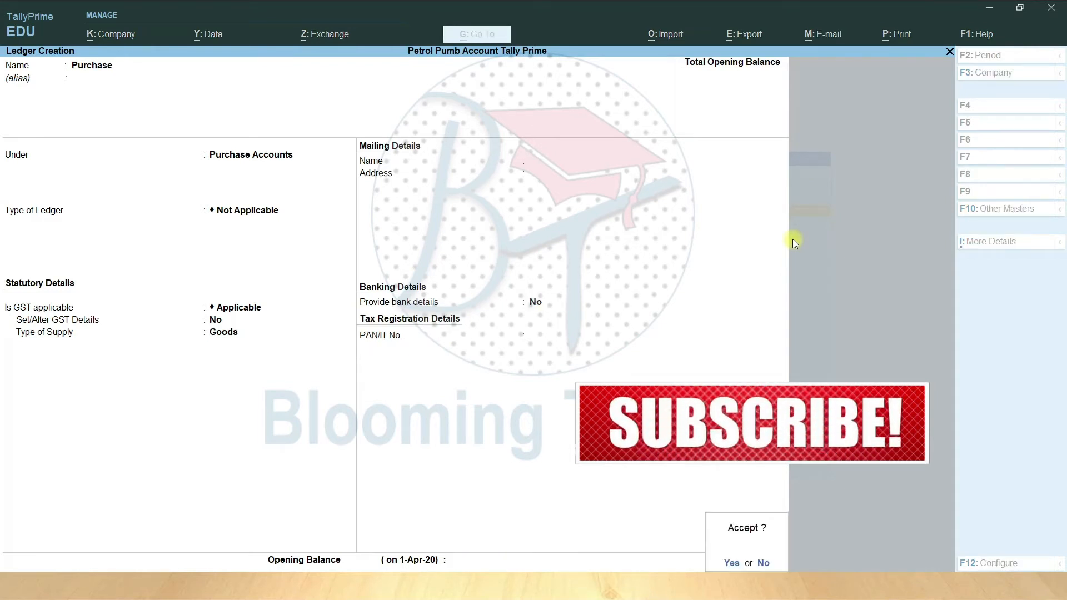
key(Return)
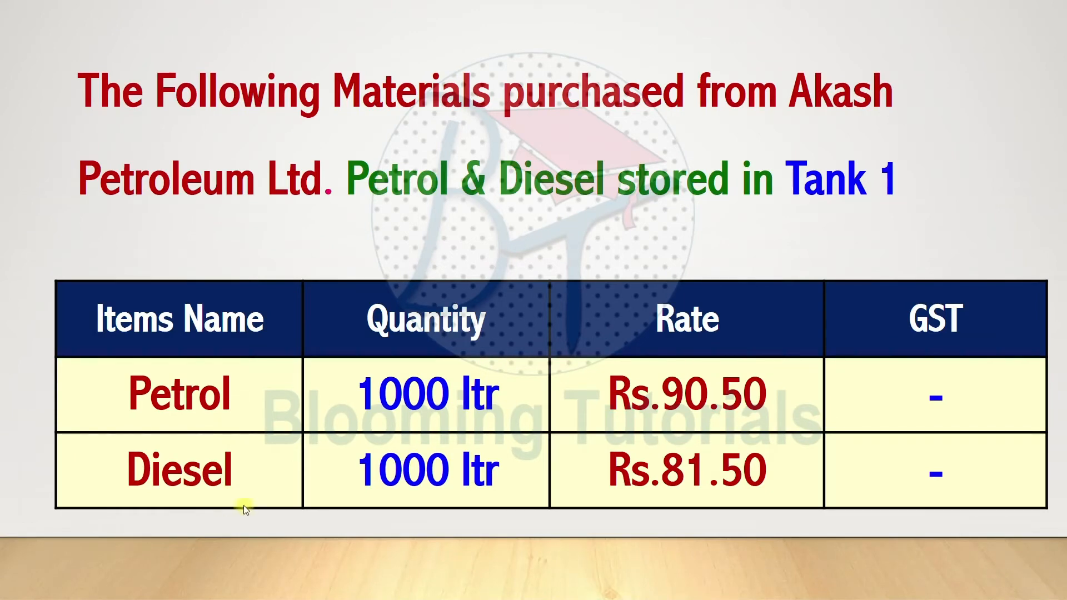
Switch back to TallyPrime and create a godown named Tank 1 under Primary with storage of materials allowed.
key(alt+Tab)
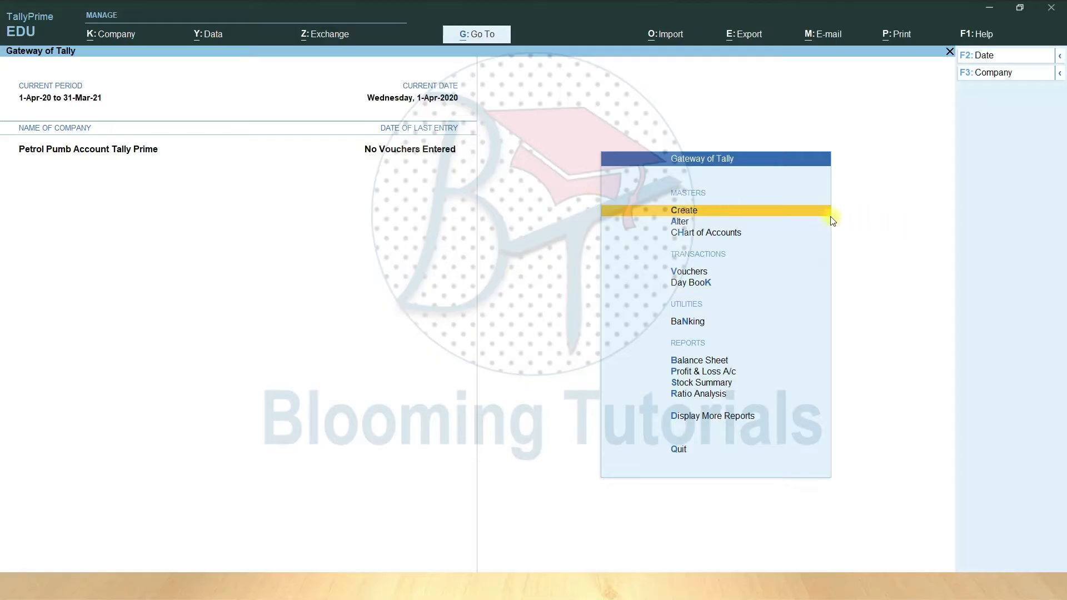
click(745, 211)
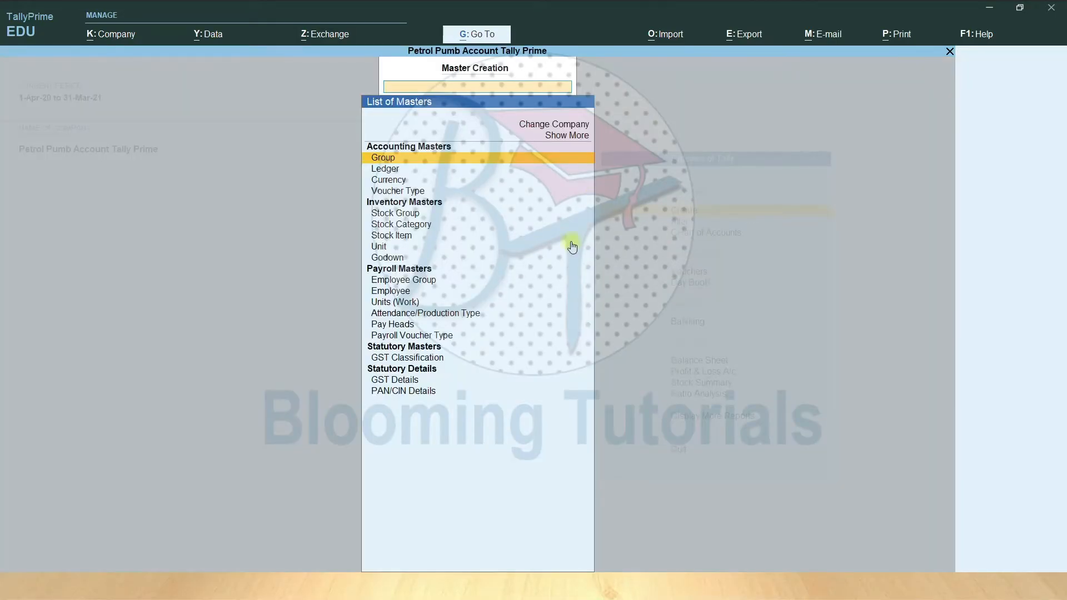
click(392, 258)
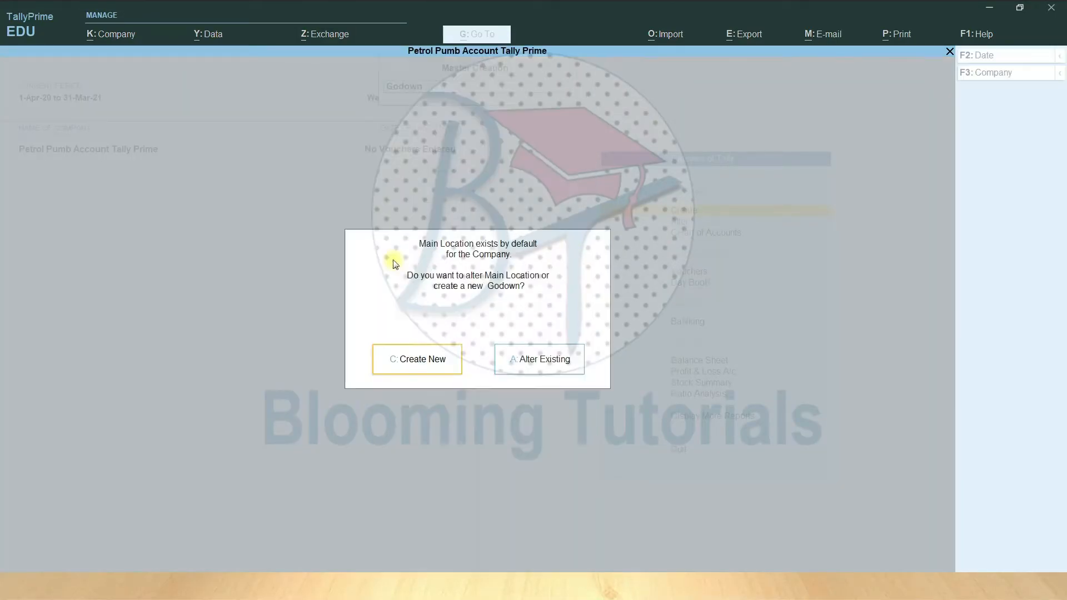
key(c)
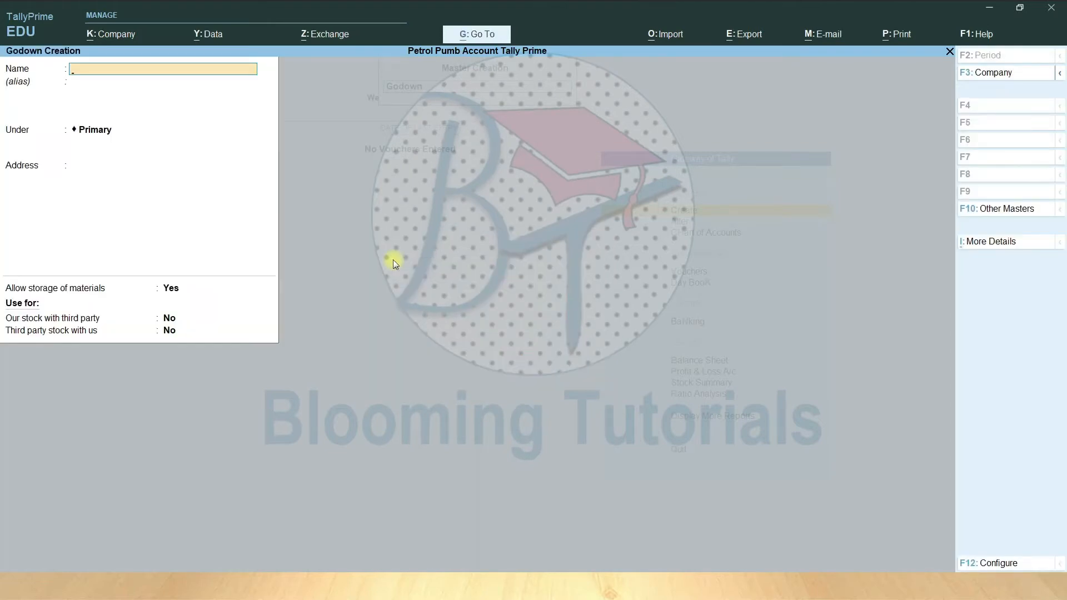
text(Tank 1)
key(Return)
key(Return)
key(Return)
key(Return)
key(Return)
key(Return)
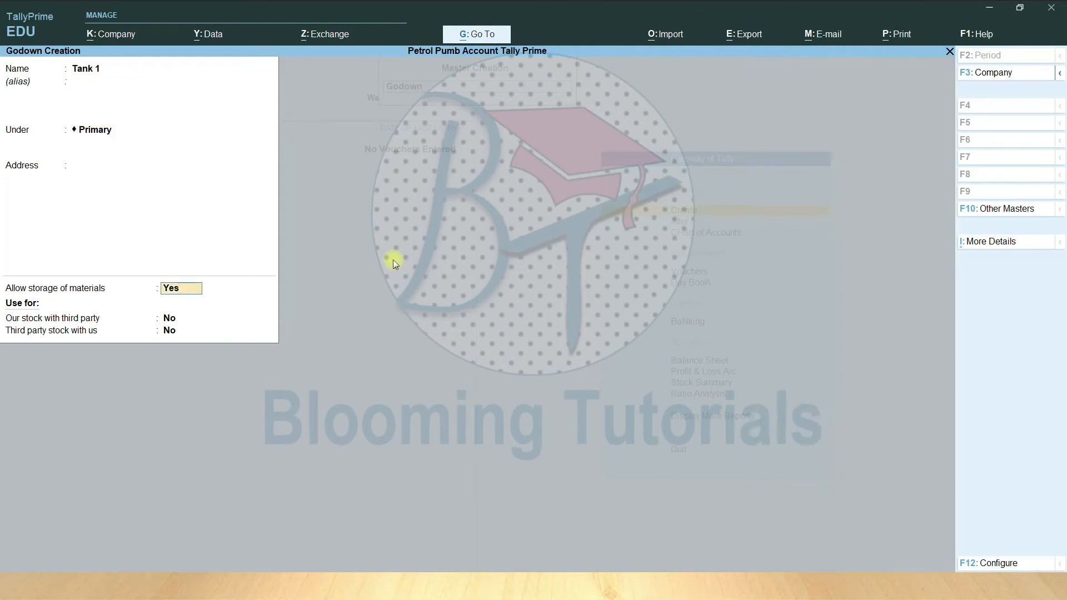
key(Return)
key(Return)
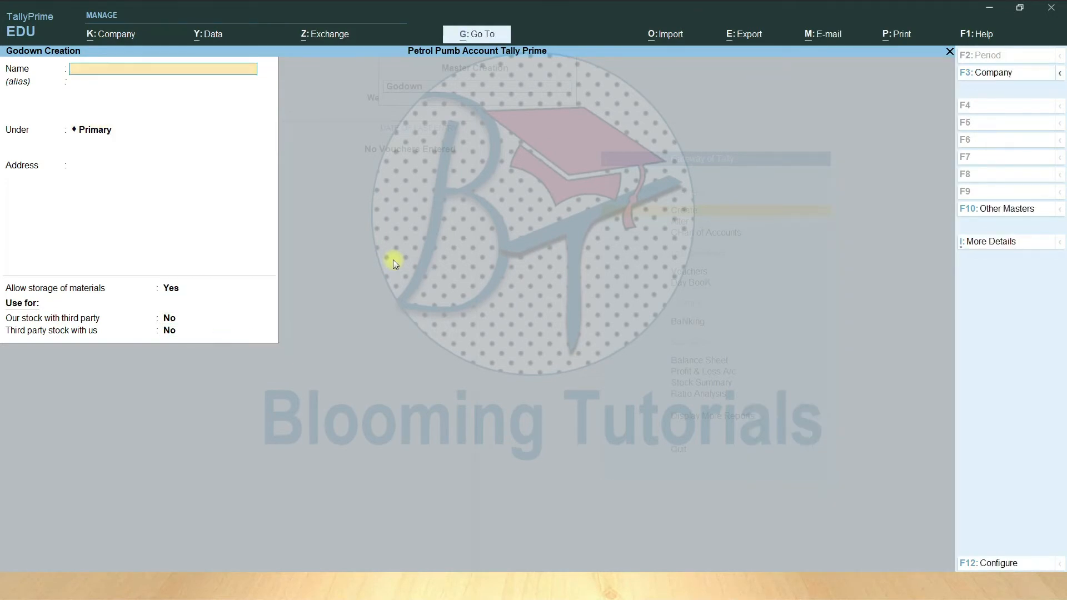
Start a stock item named Petrol under Primary with ltr as its unit.
key(Escape)
key(Up)
key(Up)
key(Return)
text(Petrol)
key(Return)
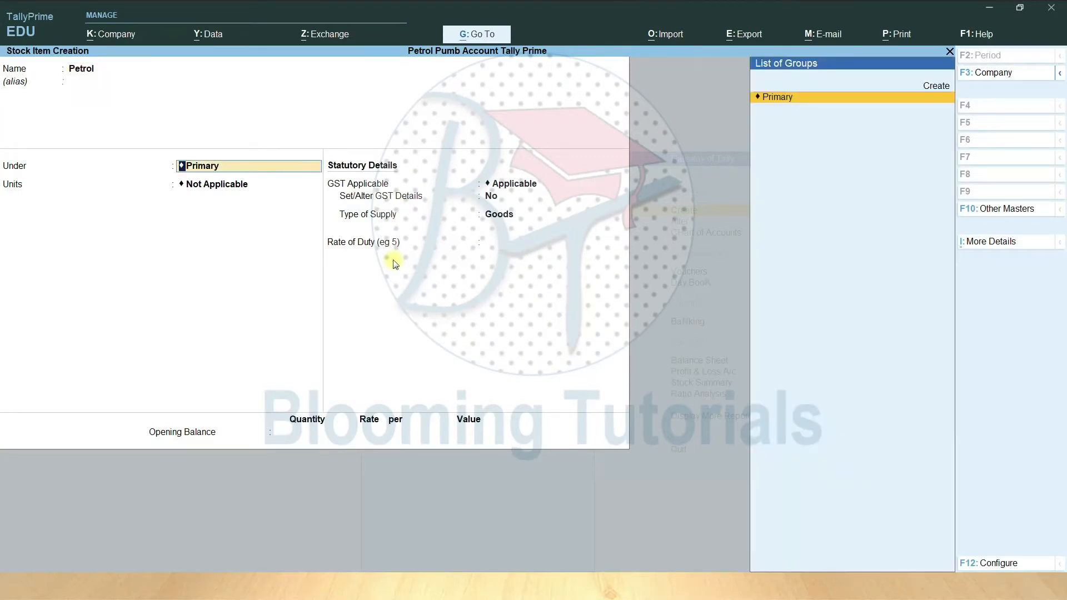
key(Return)
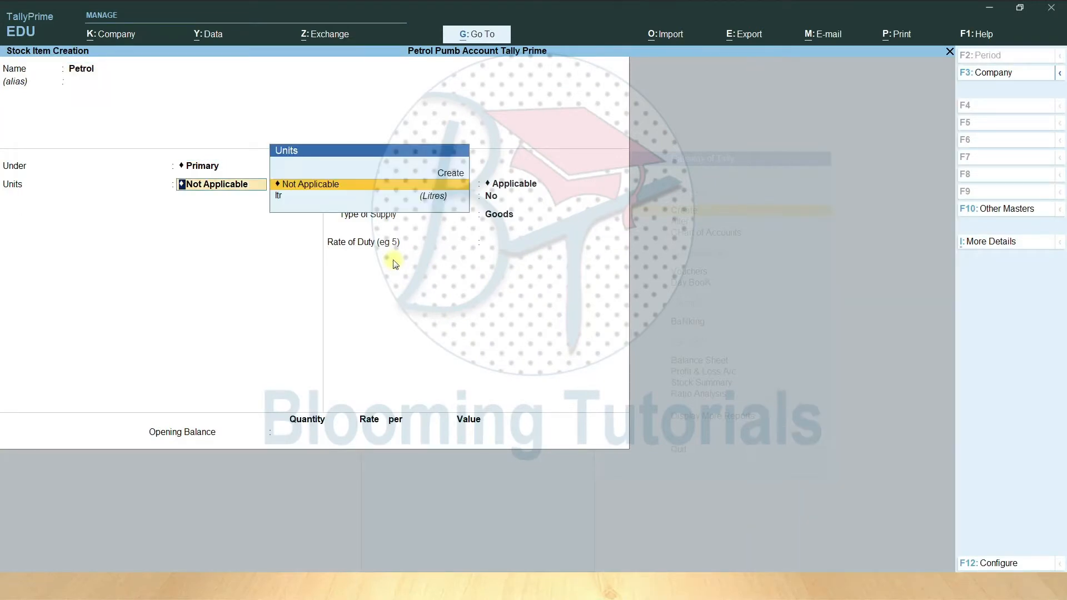
key(Down)
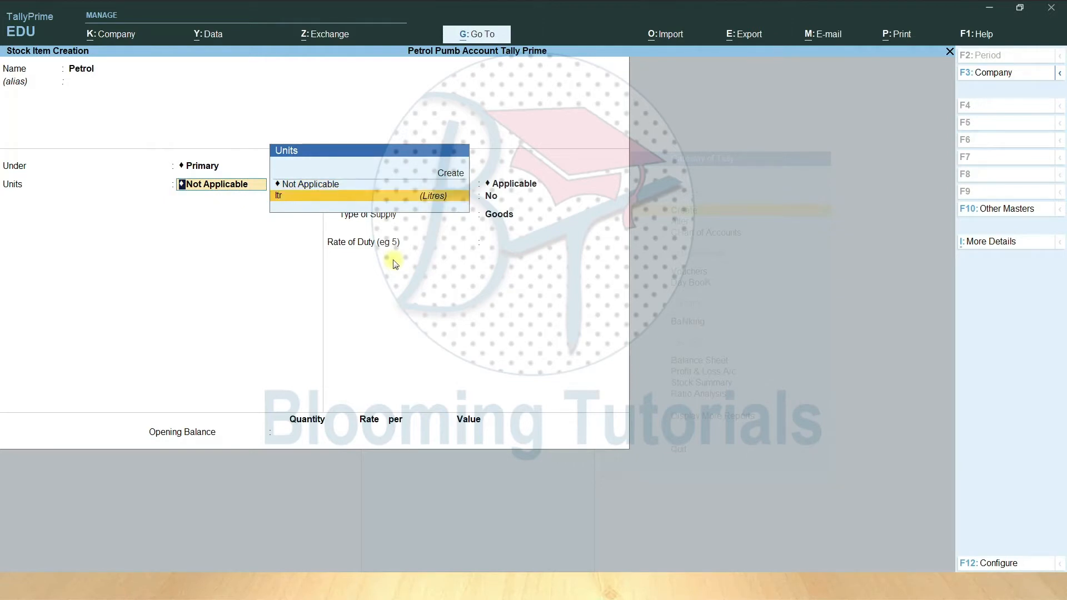
key(Return)
Open the ltr unit from the Petrol item and examine its symbol, formal name, quantity code and decimal places.
key(BackSpace)
key(ctrl+Return)
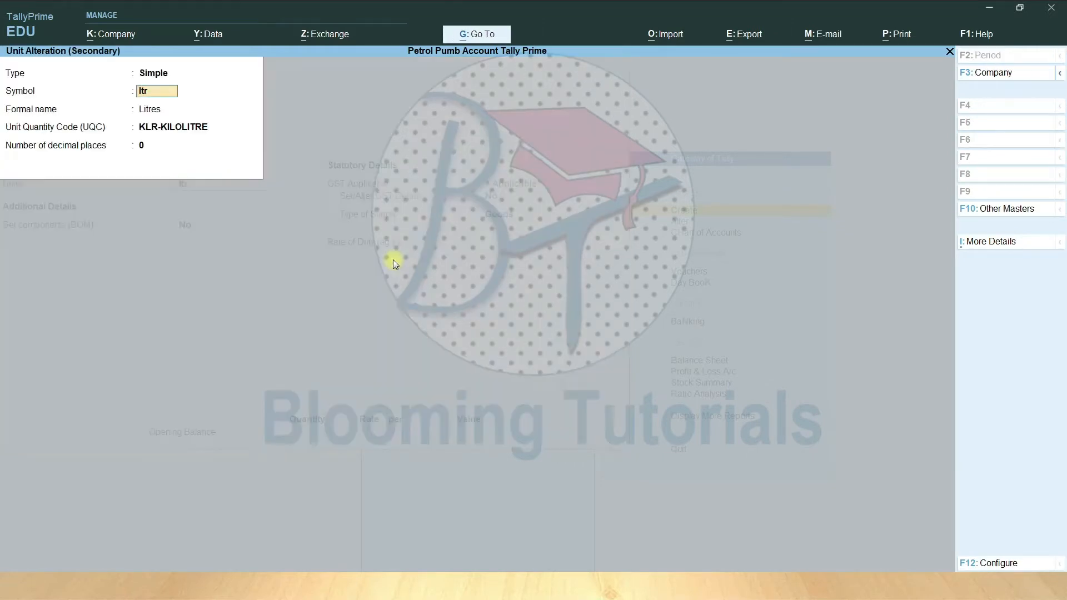
key(Return)
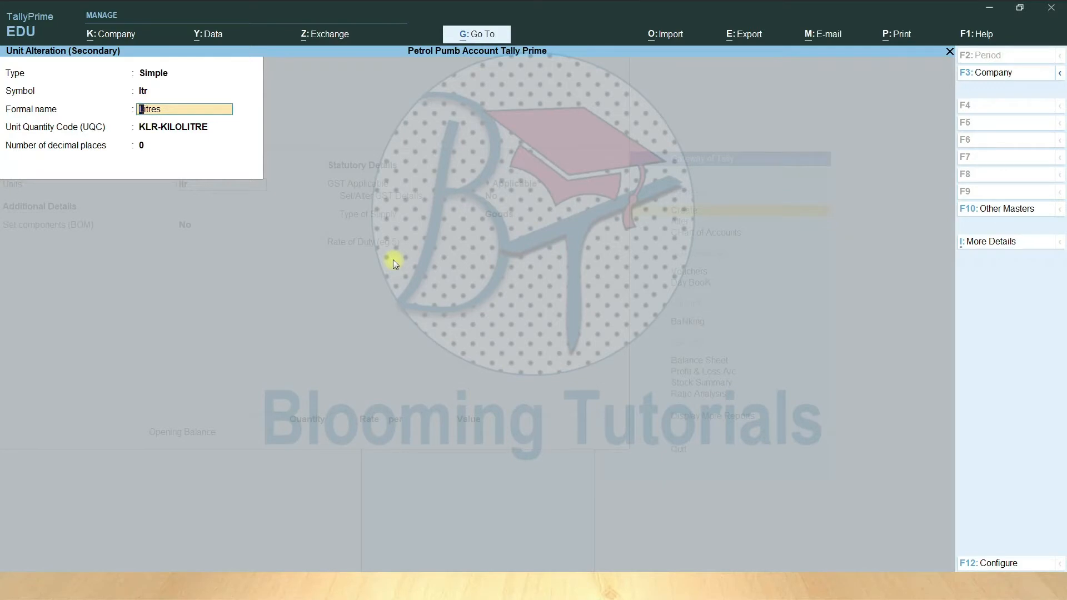
key(Return)
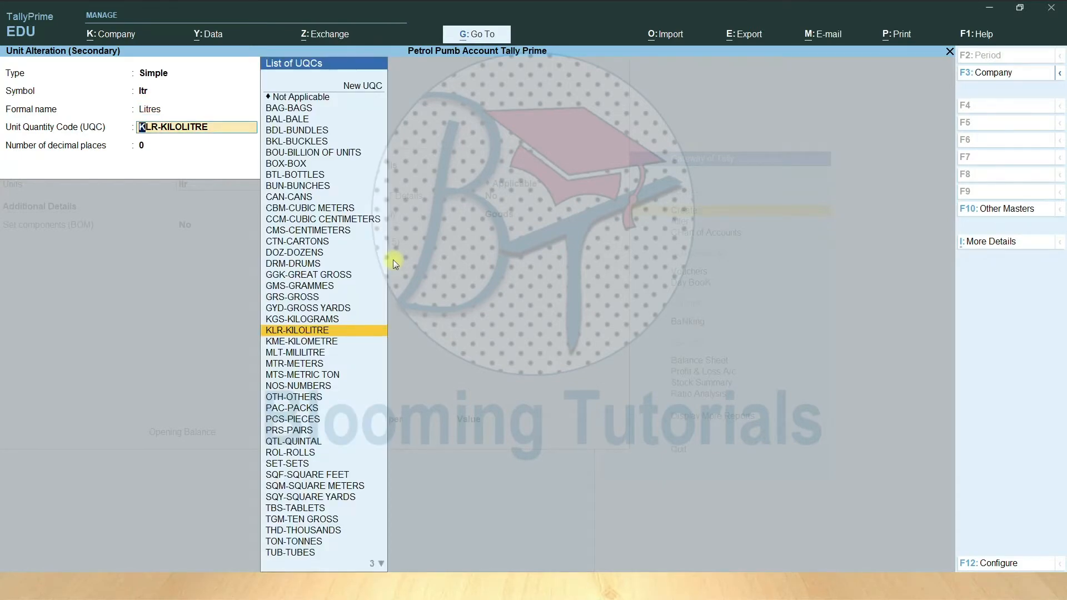
key(Return)
key(Return)
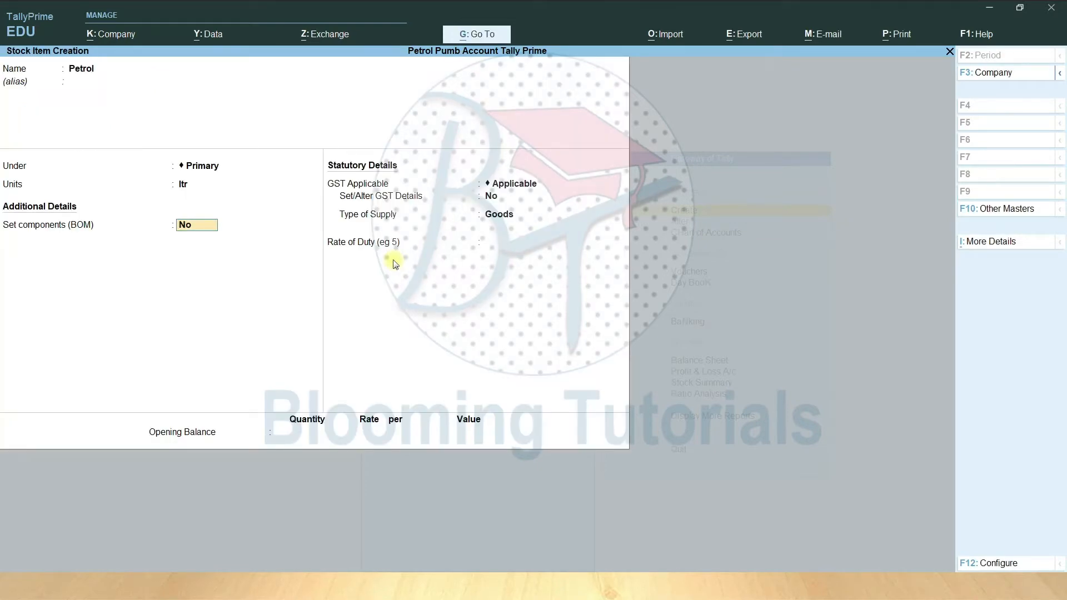
Keep GST applicable on the Petrol item, enable its GST details and accept them with the classification left Undefined.
key(Return)
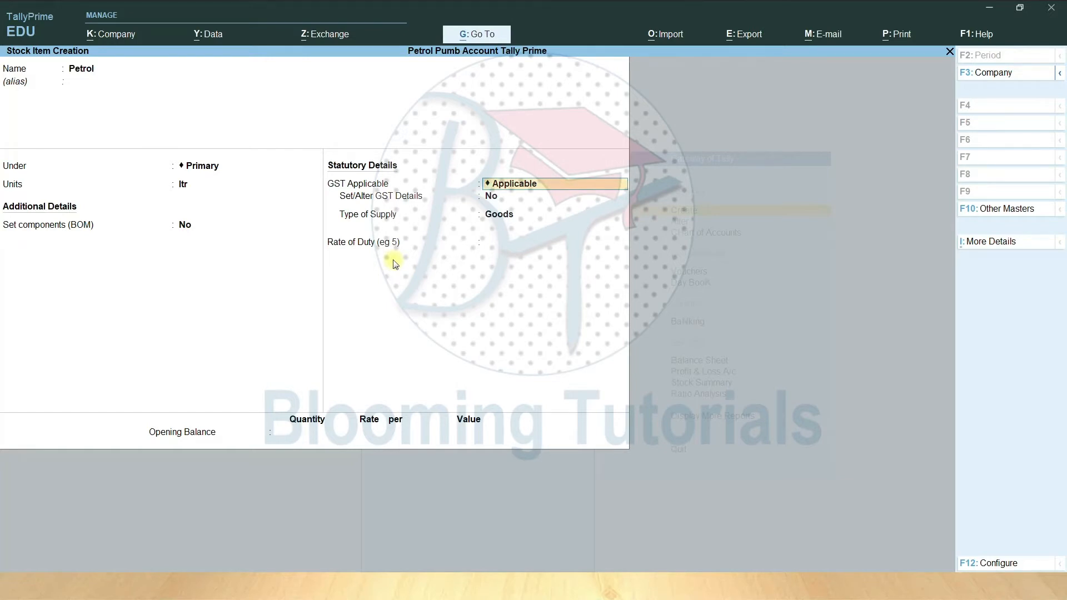
key(Return)
text(y)
key(Return)
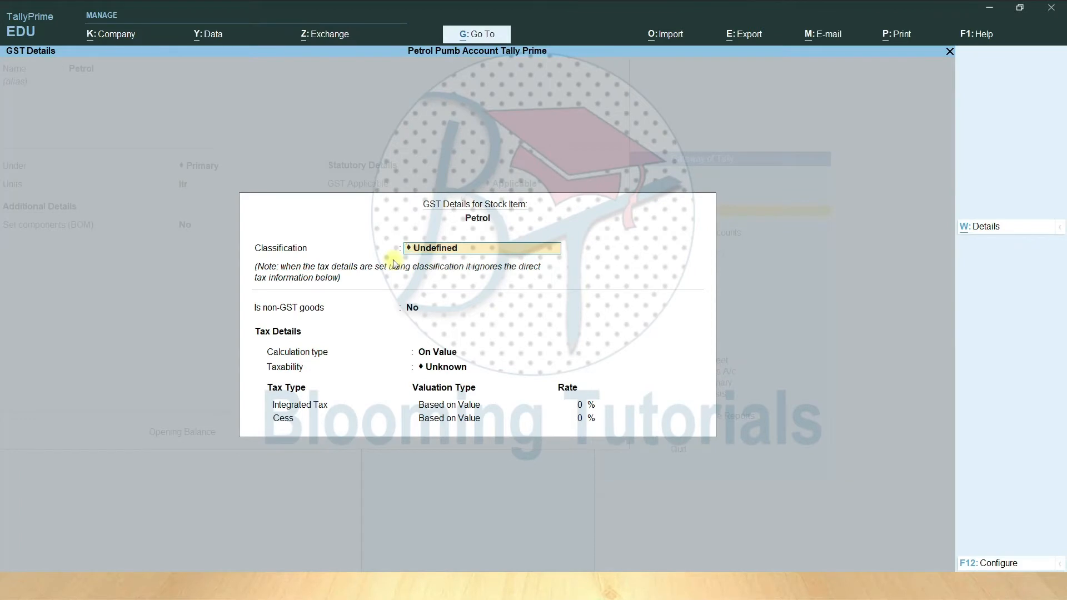
key(Return)
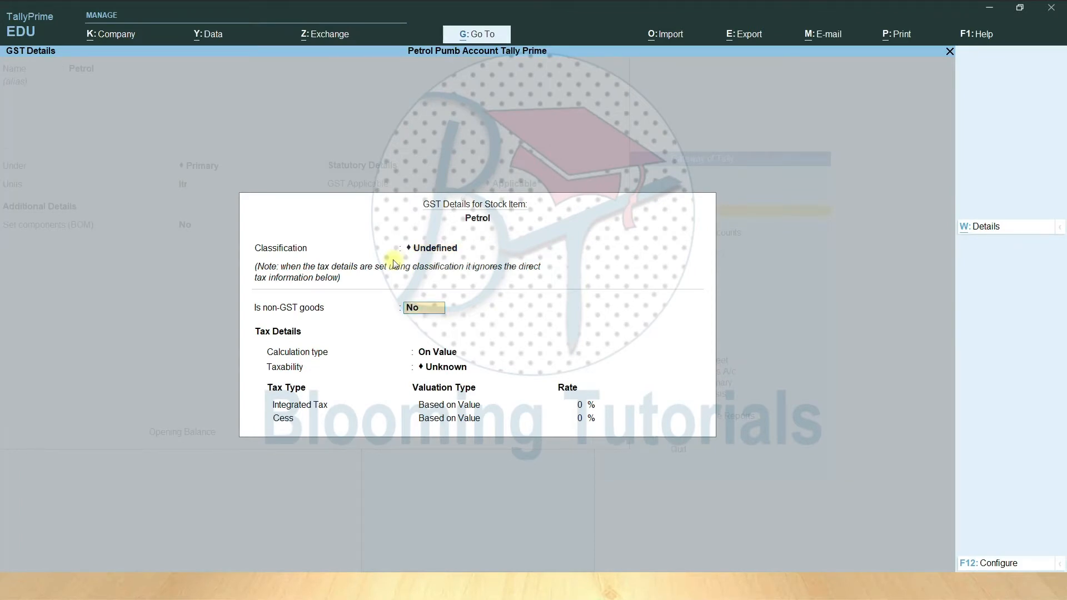
key(ctrl+a)
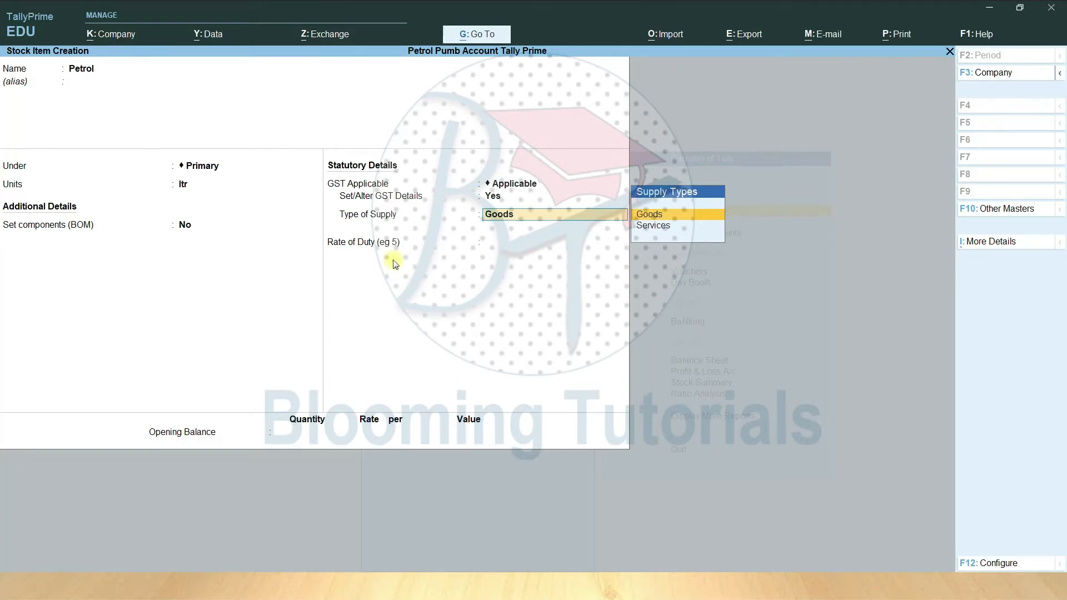
Keep Goods as Petrol's type of supply and save the stock item without a duty rate or opening balance.
key(Return)
key(Return)
key(Return)
key(Return)
Start a stock item named Diesel under Primary with ltr as its unit.
text(Diesel)
key(Return)
key(Return)
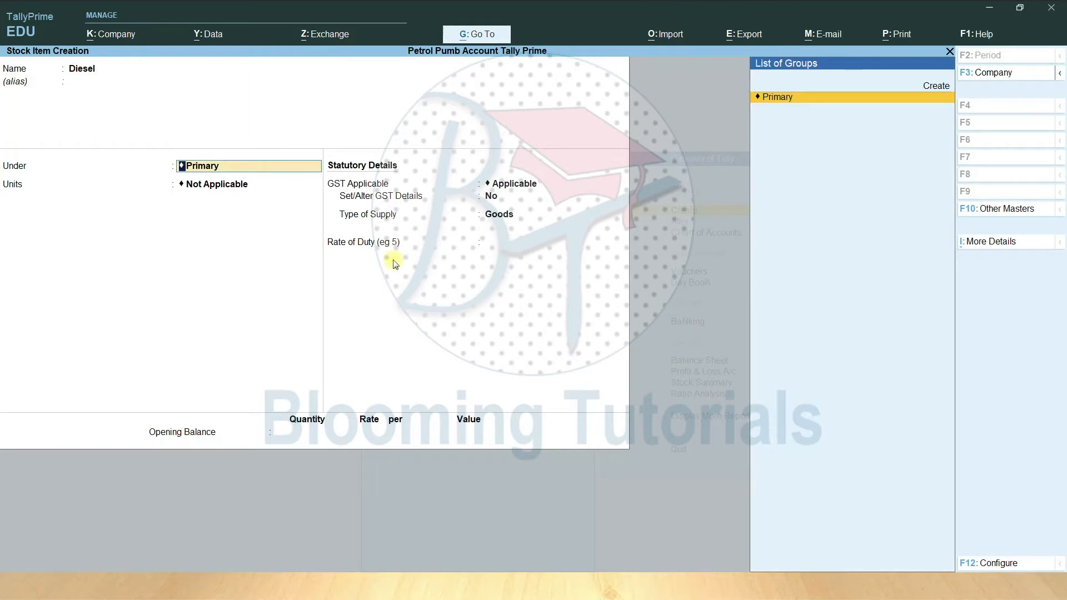
key(Return)
key(Down)
key(Return)
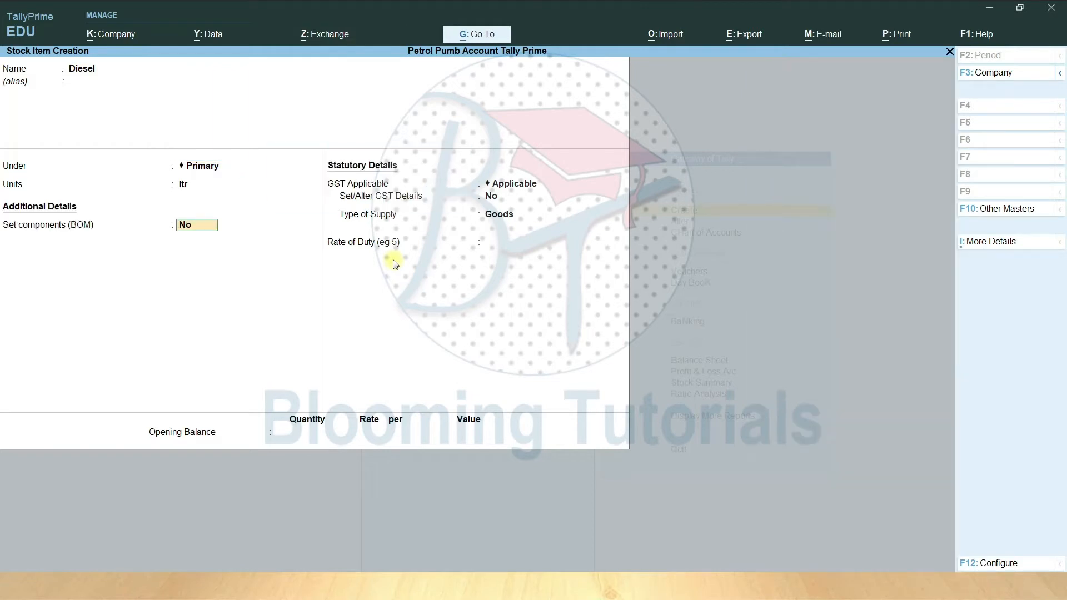
Enable GST details for the Diesel item, leave the classification Undefined and mark it as non-GST goods.
key(Return)
key(Return)
text(y)
key(Return)
key(Return)
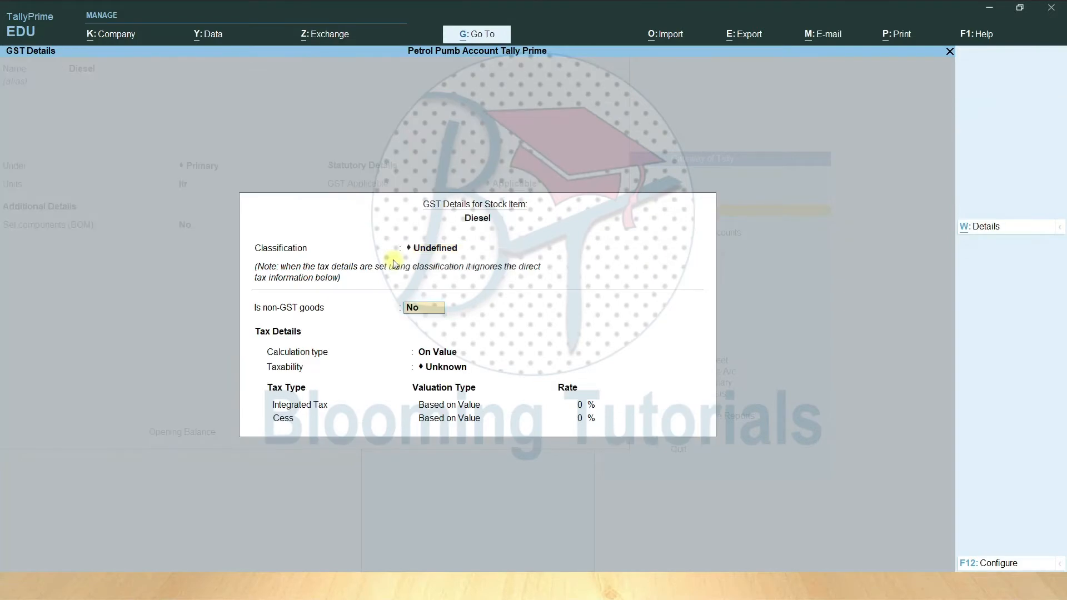
text(y)
key(Return)
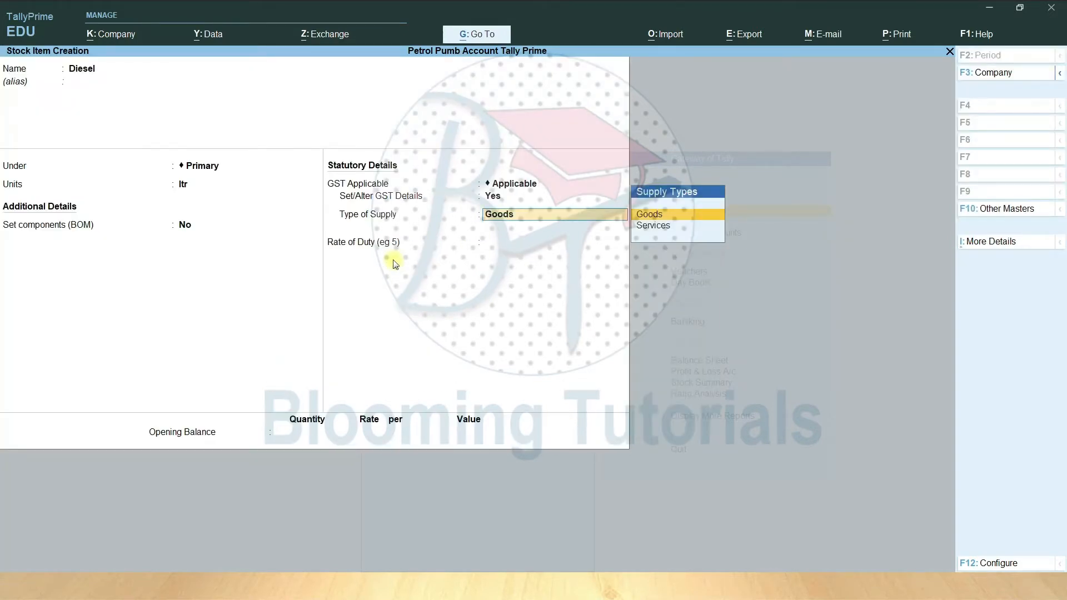
Keep Goods as Diesel's type of supply, save the stock item and return to the Gateway of Tally.
key(Return)
key(Return)
key(Return)
key(Return)
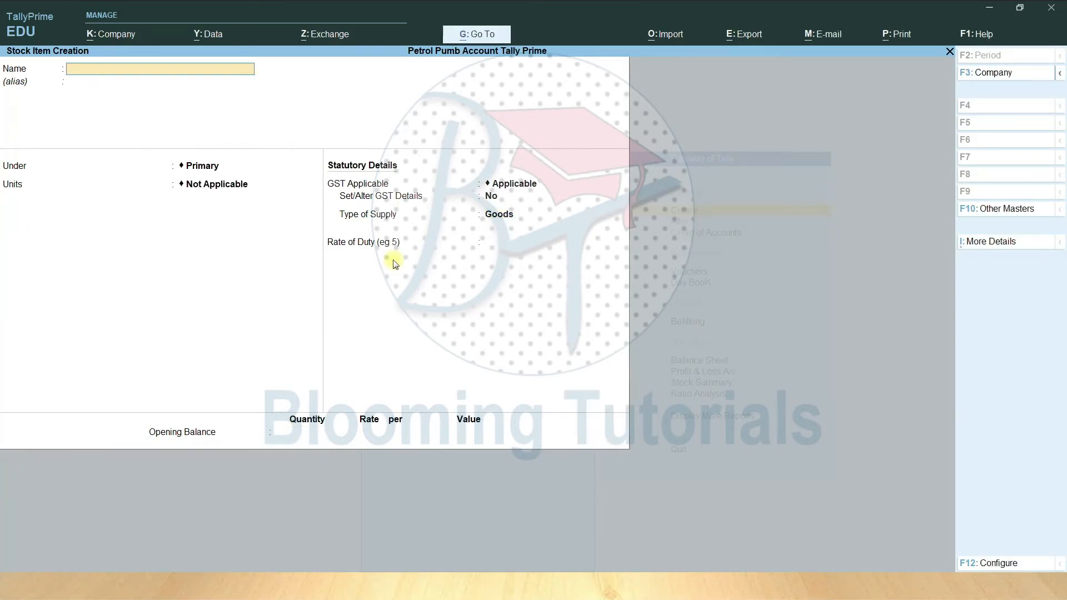
key(Escape)
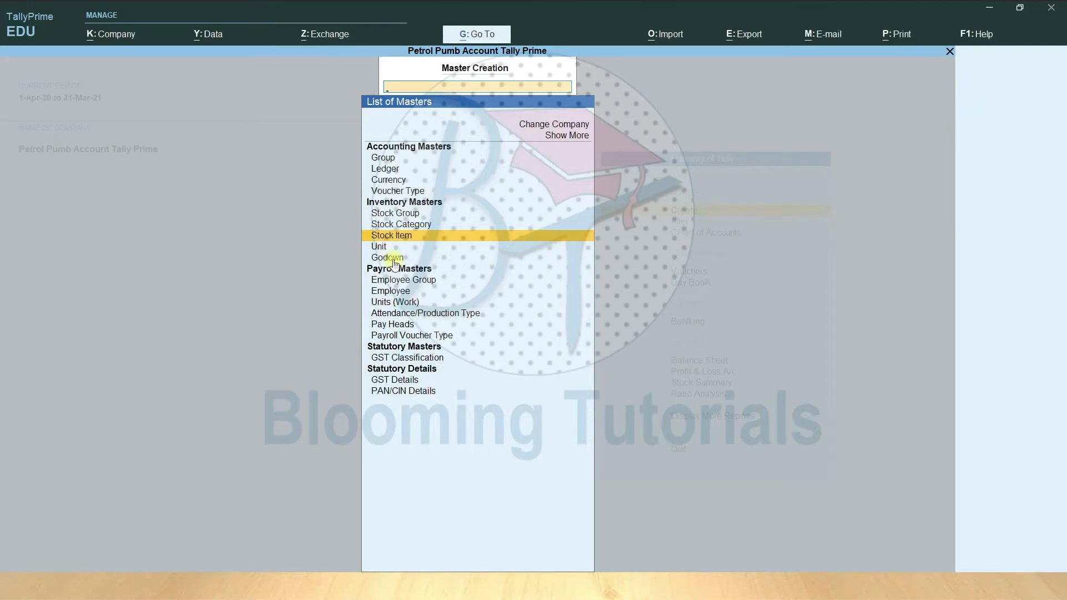
key(Escape)
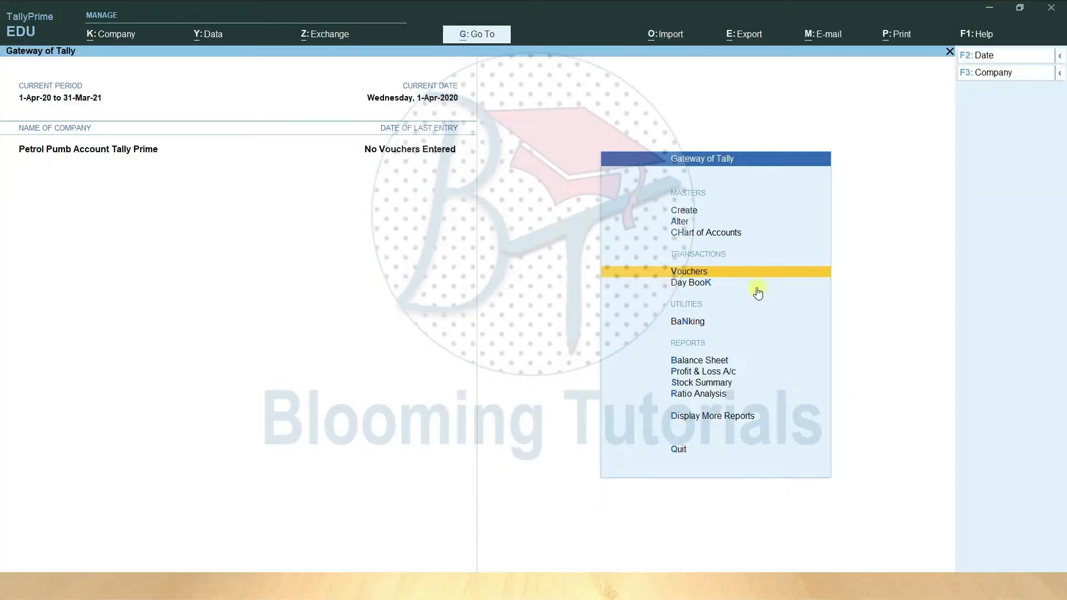
Start a purchase voucher with supplier invoice number 123 dated 1-Apr-20.
click(733, 276)
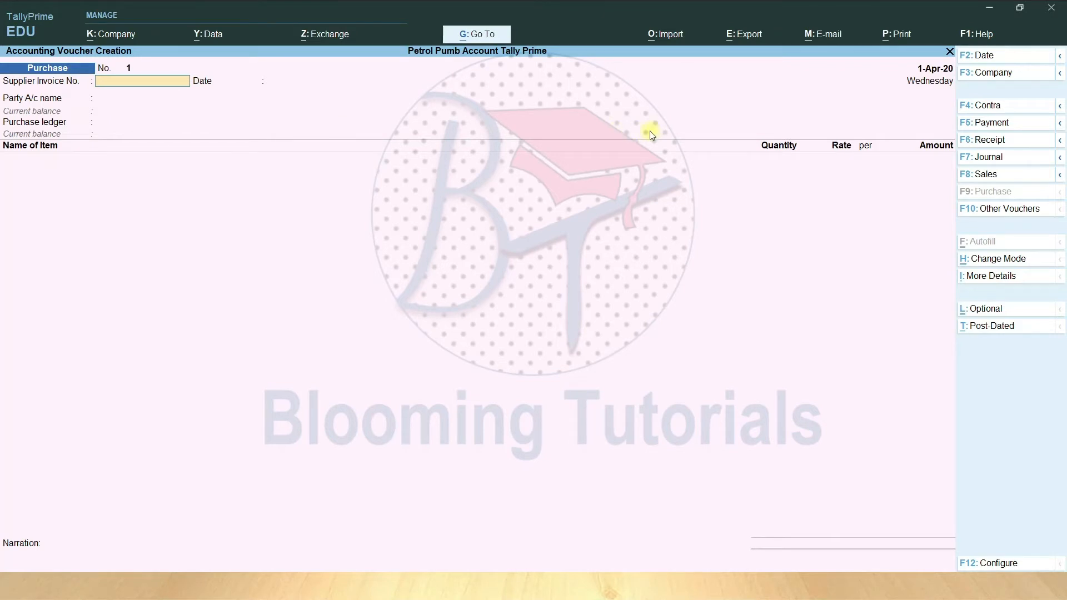
text(23)
key(Return)
key(Return)
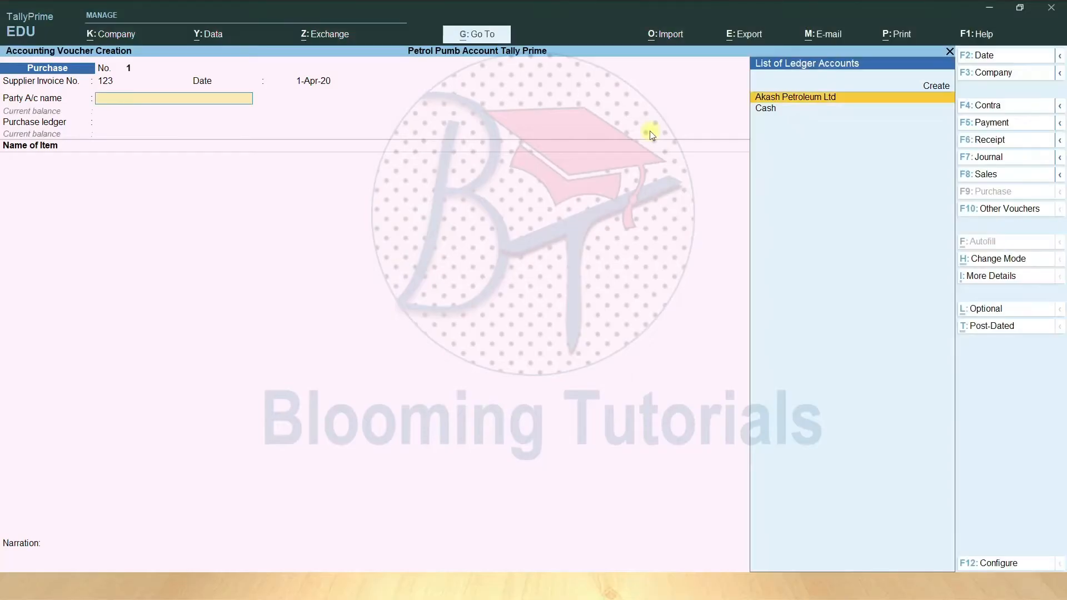
Choose Akash Petroleum Ltd as the voucher's party account and leave all receipt details blank.
key(Return)
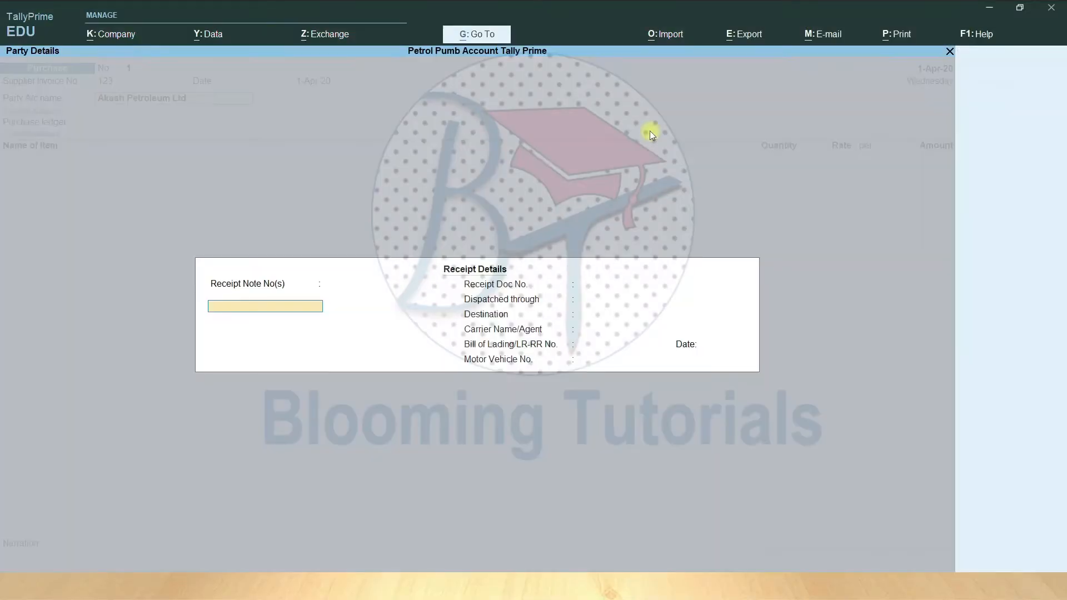
key(Return)
key(Return)
key(Return)
key(Return)
key(Return)
key(Return)
key(Return)
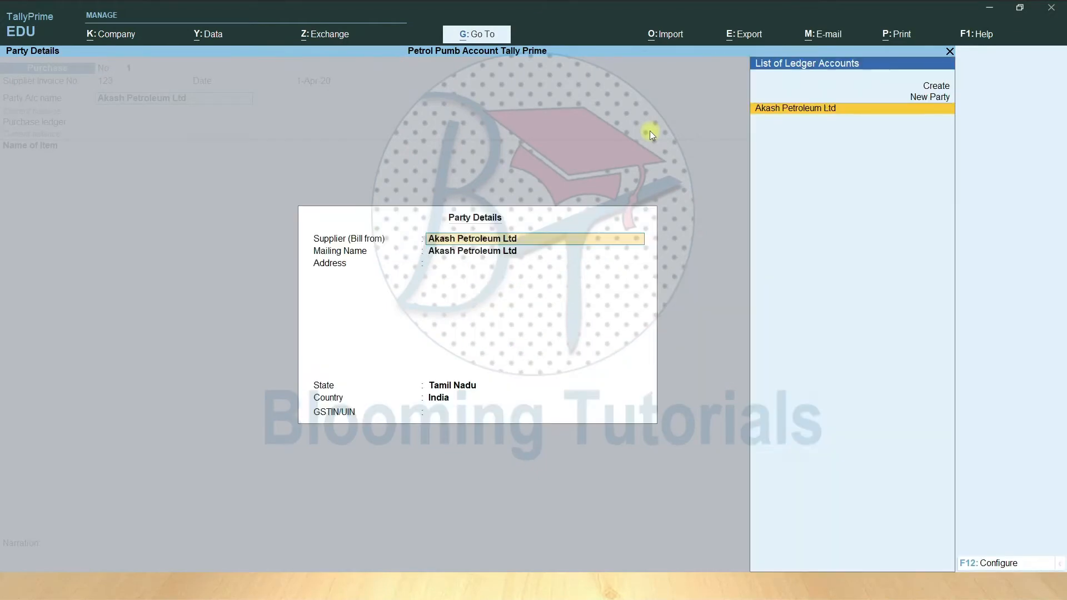
Accept the supplier details for Akash Petroleum Ltd with Tamil Nadu as state and India as country.
key(Return)
key(Return)
key(Return)
key(Return)
key(Return)
key(Return)
Choose Purchase as the purchase ledger and classify the transaction as Purchase Taxable.
key(Return)
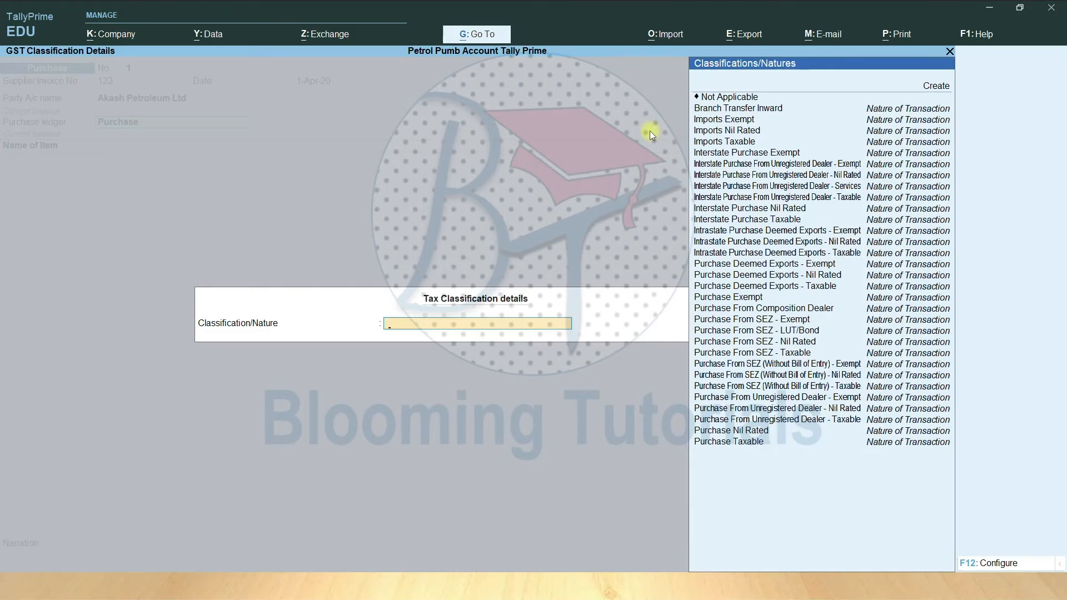
key(Up)
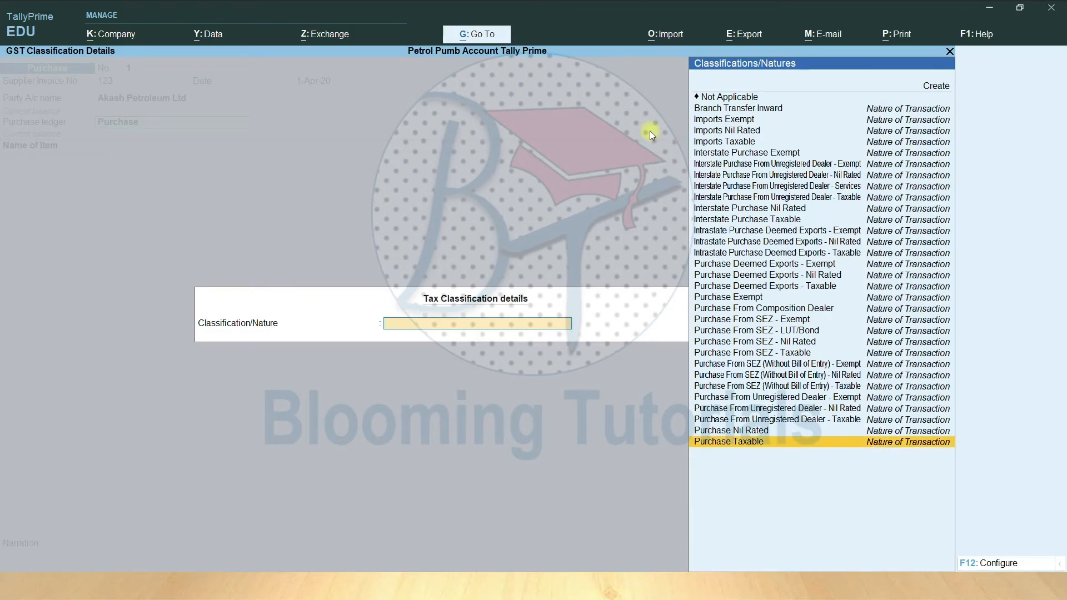
key(Return)
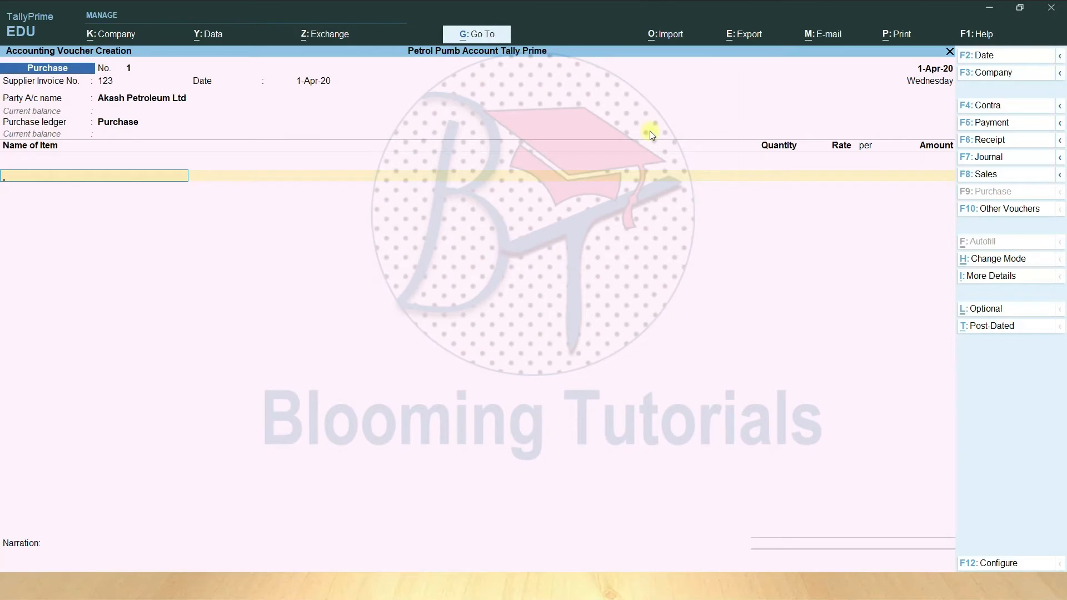
Add Petrol as the voucher's first item and allocate it to the Tank 1 godown.
key(Down)
key(Down)
key(Down)
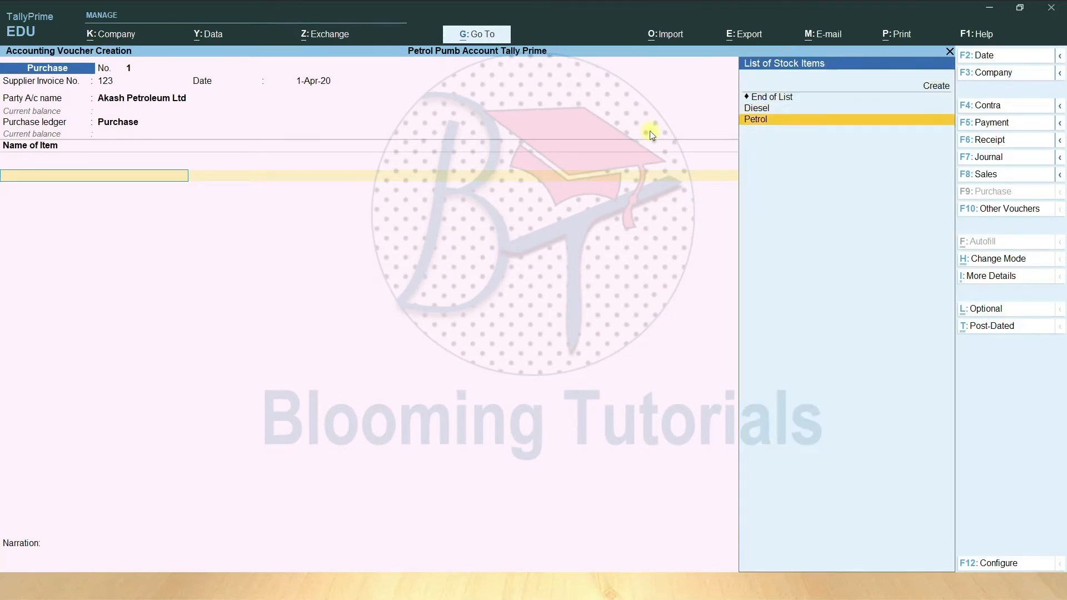
key(Return)
key(Return)
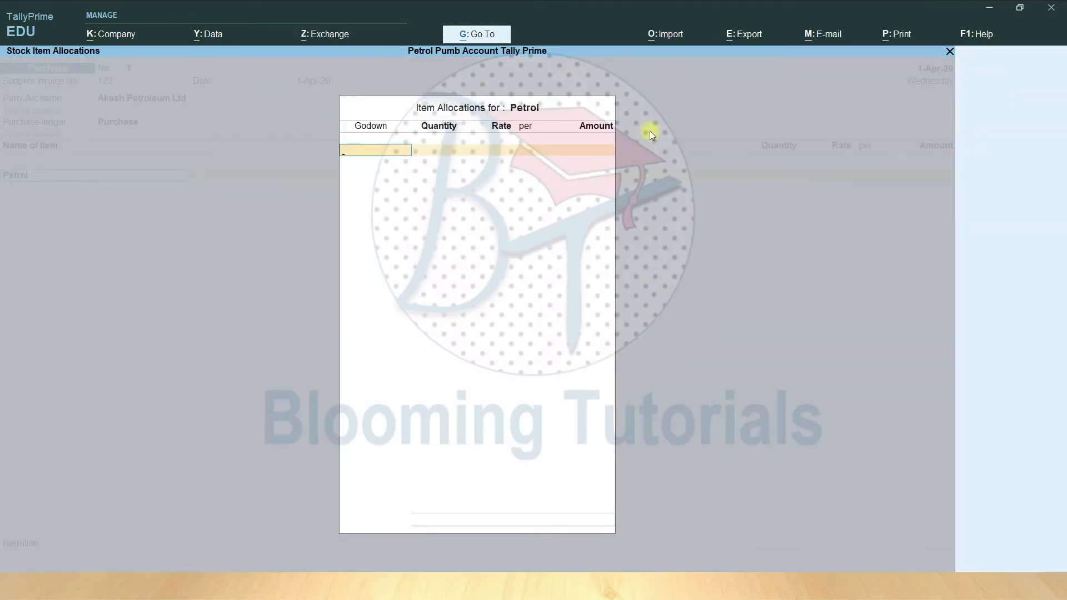
key(Down)
key(Down)
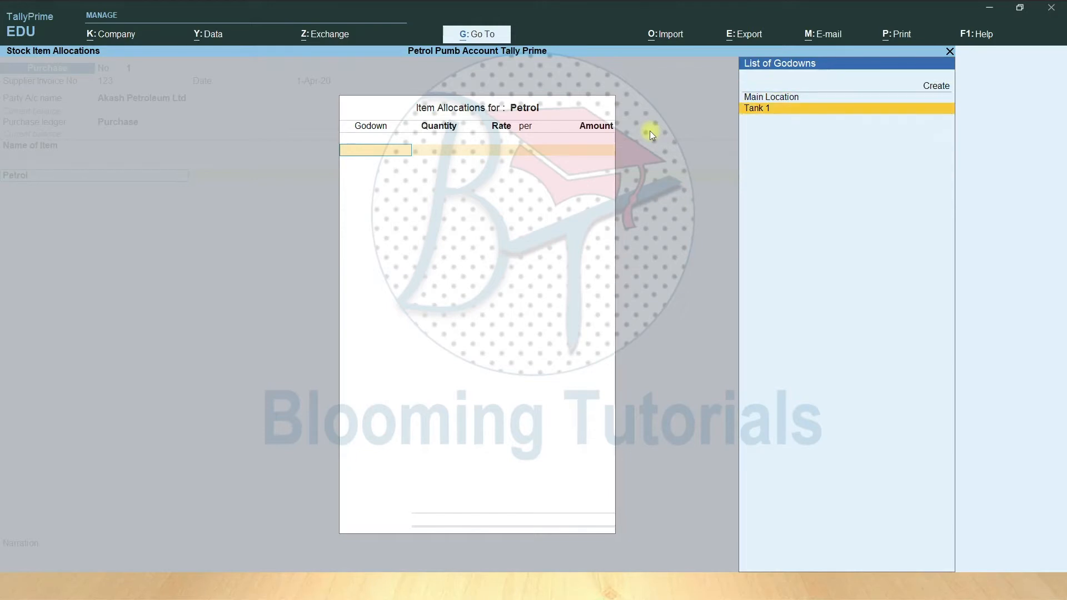
key(Return)
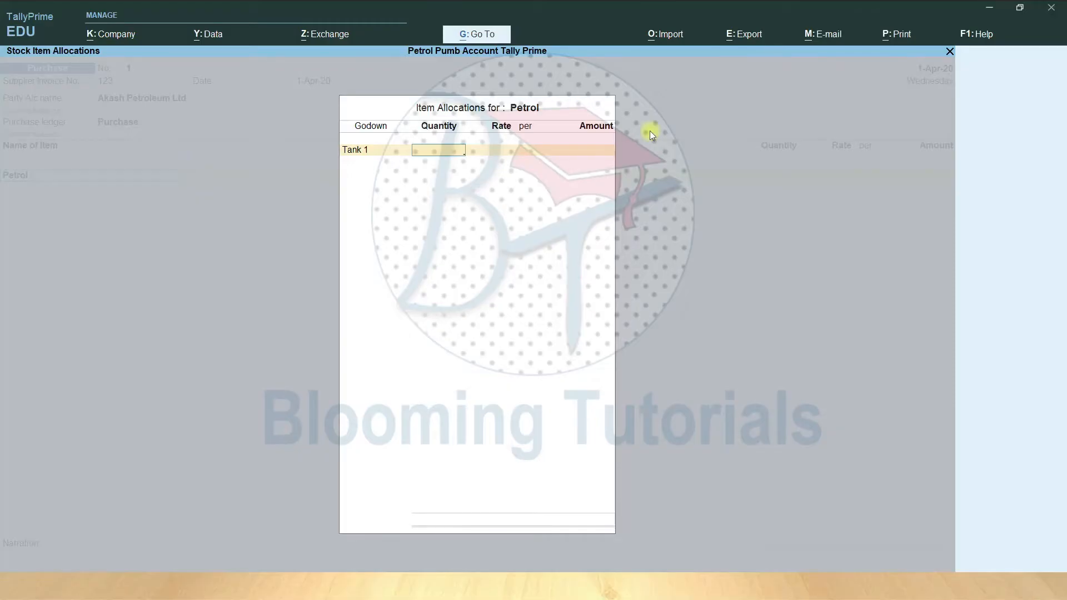
Set Petrol's quantity to 1,000 ltr at a rate of 90.50 per ltr and accept the allocation.
text(1000)
key(Return)
text(90.5)
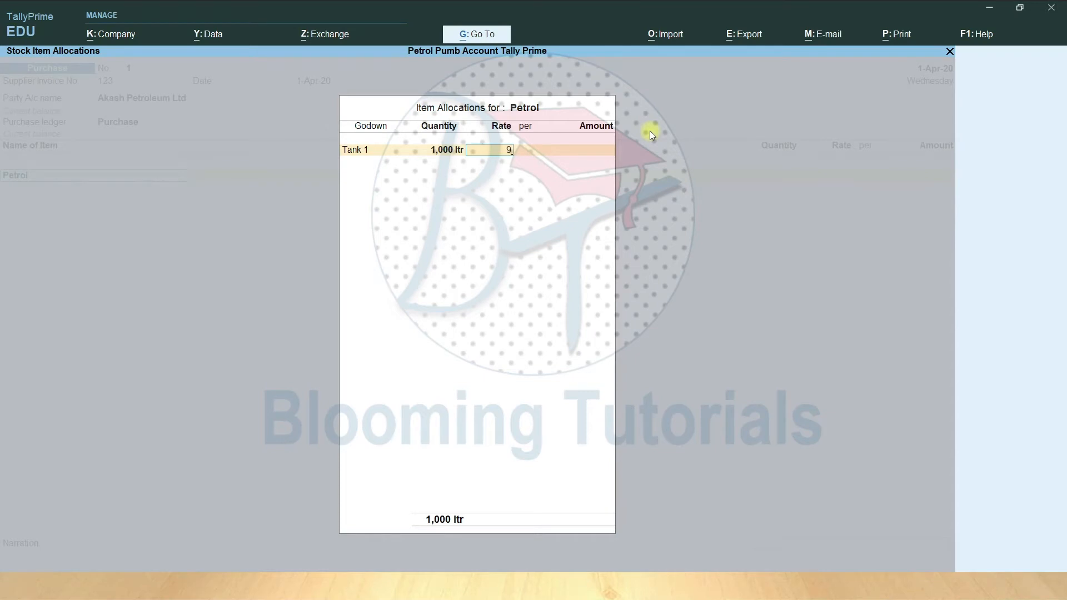
key(Return)
key(Return)
key(Return)
key(Return)
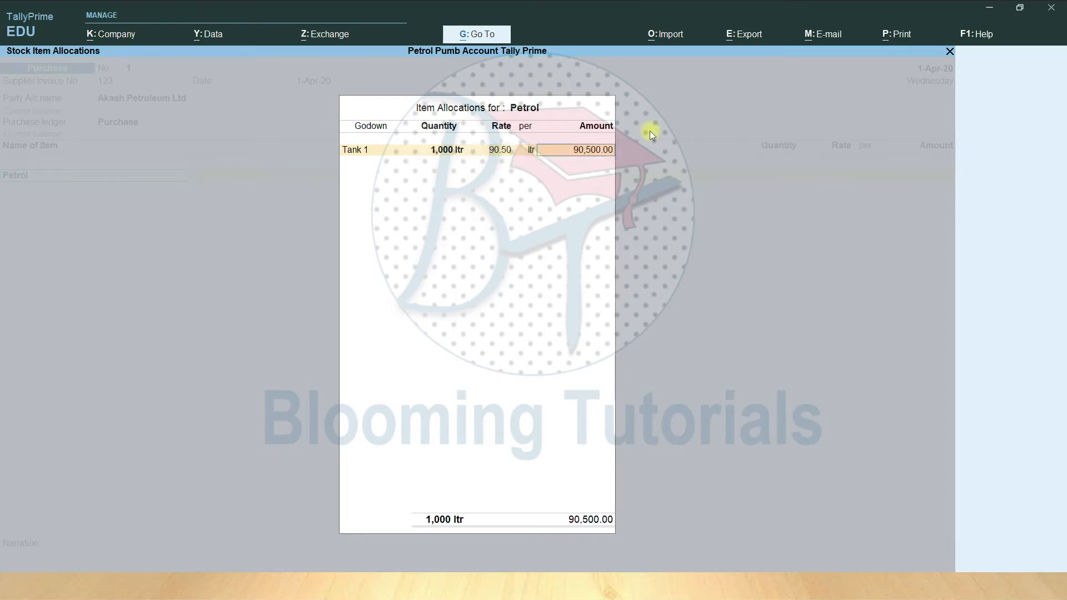
key(Return)
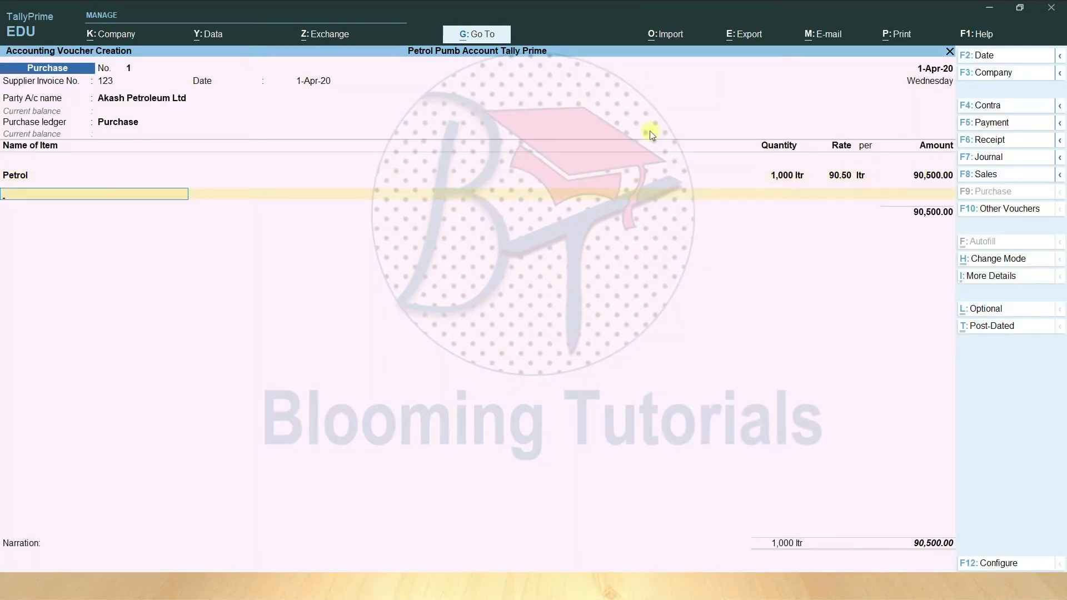
Add Diesel as the second item and allocate 1,000 ltr of it to the Tank 1 godown.
text(D)
key(Return)
key(Return)
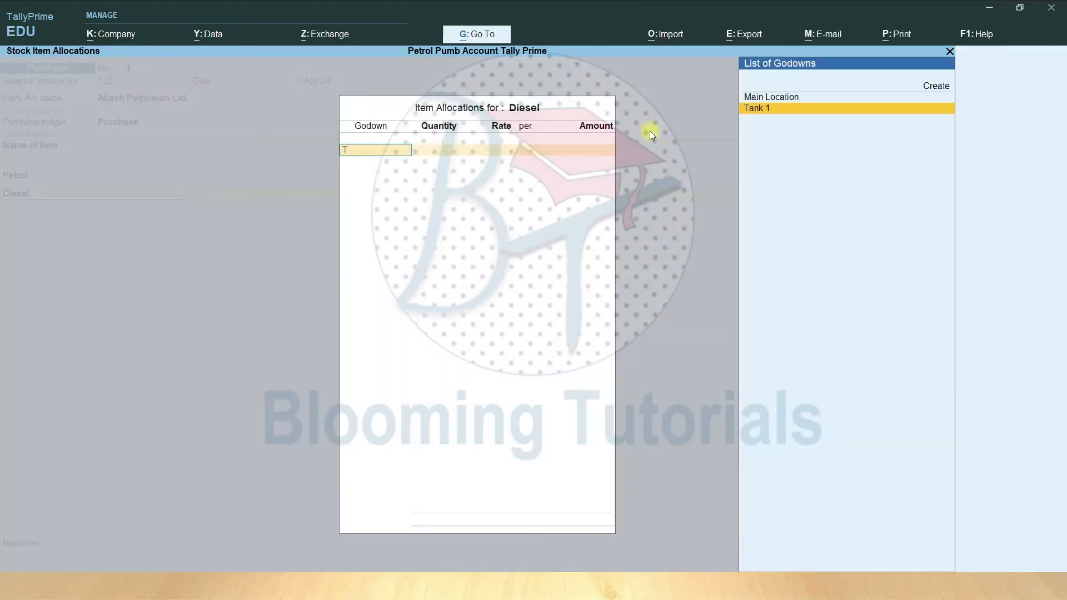
key(Return)
text(1000)
key(Return)
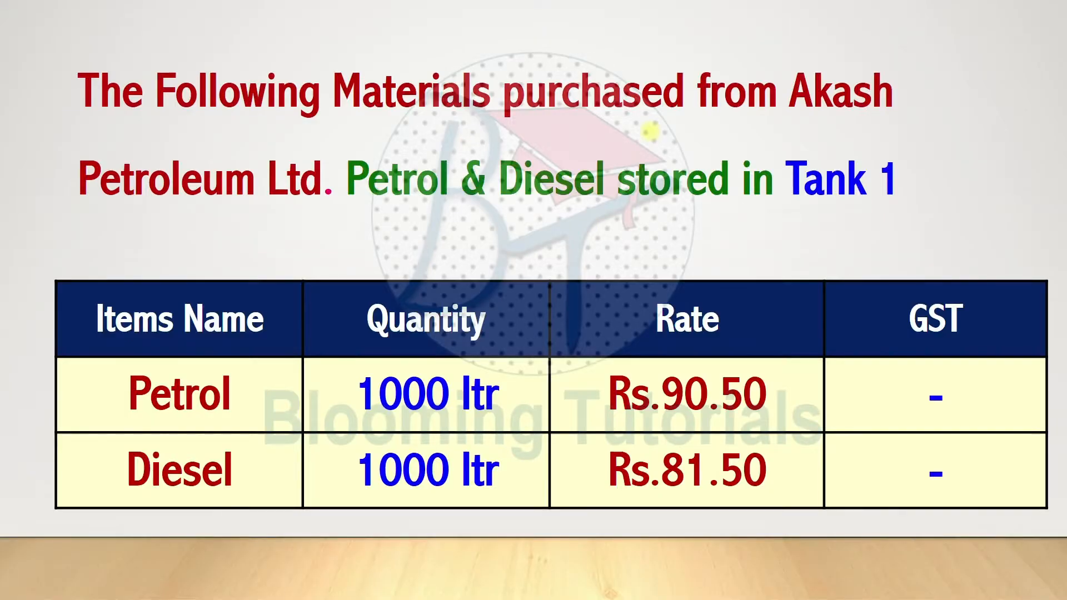
Switch back to TallyPrime, set Diesel's rate to 81.50 per ltr and accept the allocation.
key(alt+Tab)
text(81.)
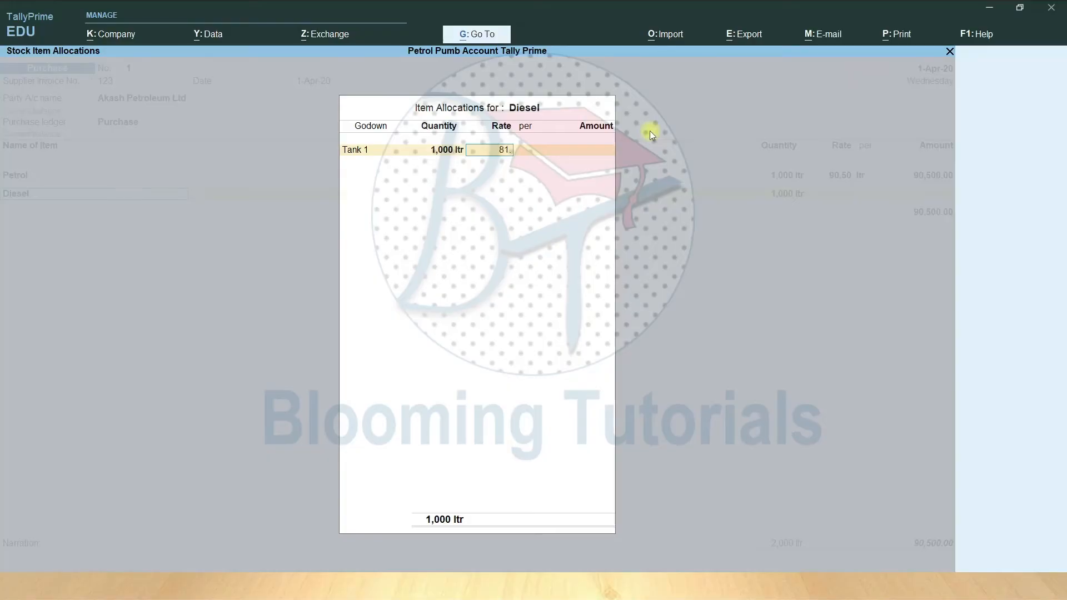
text(5)
key(Return)
key(Return)
key(Return)
key(Return)
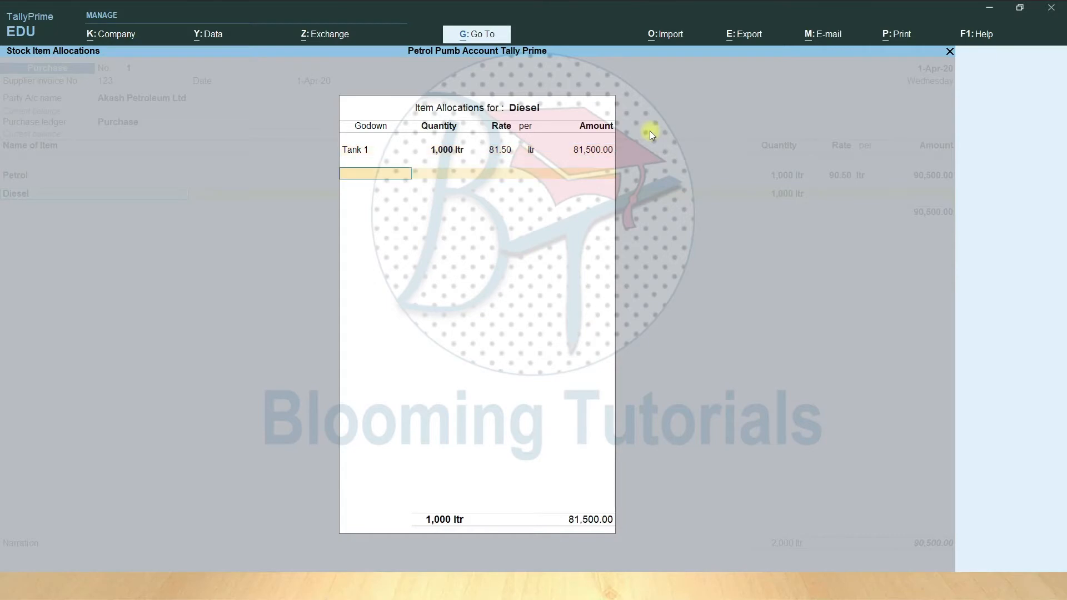
key(Return)
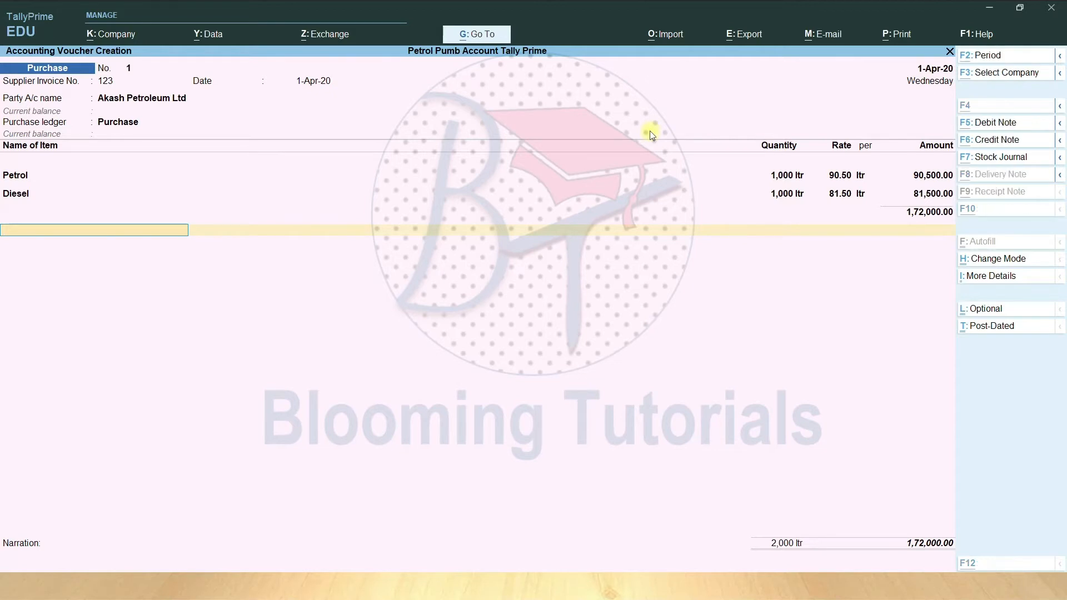
Start a new ledger named CGST under Duties & Taxes from within the purchase voucher.
key(alt+c)
text(GST)
key(BackSpace)
key(BackSpace)
key(BackSpace)
text(CGST)
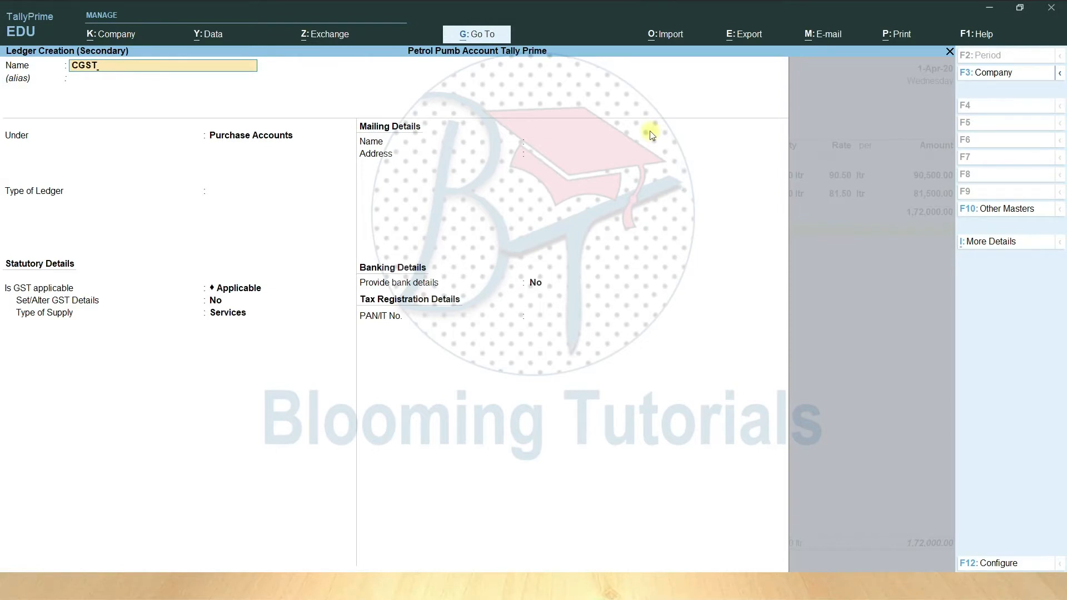
key(Return)
text(D)
key(Return)
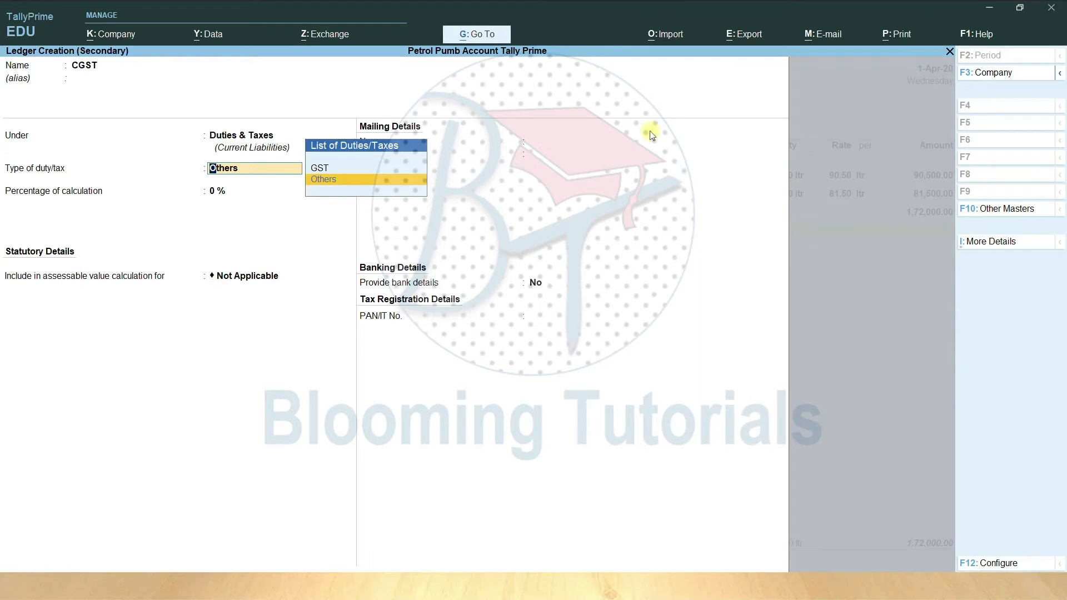
Set the CGST ledger's duty type to GST and tax type to Central Tax, save it, and leave its voucher amount blank.
key(Up)
key(Return)
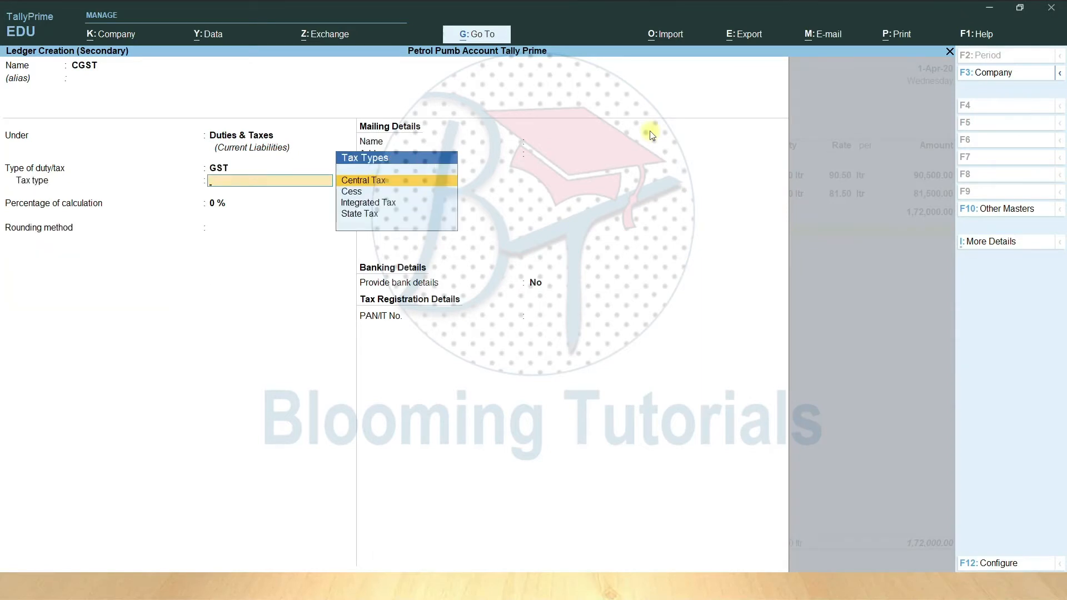
key(Return)
key(Return)
key(Return)
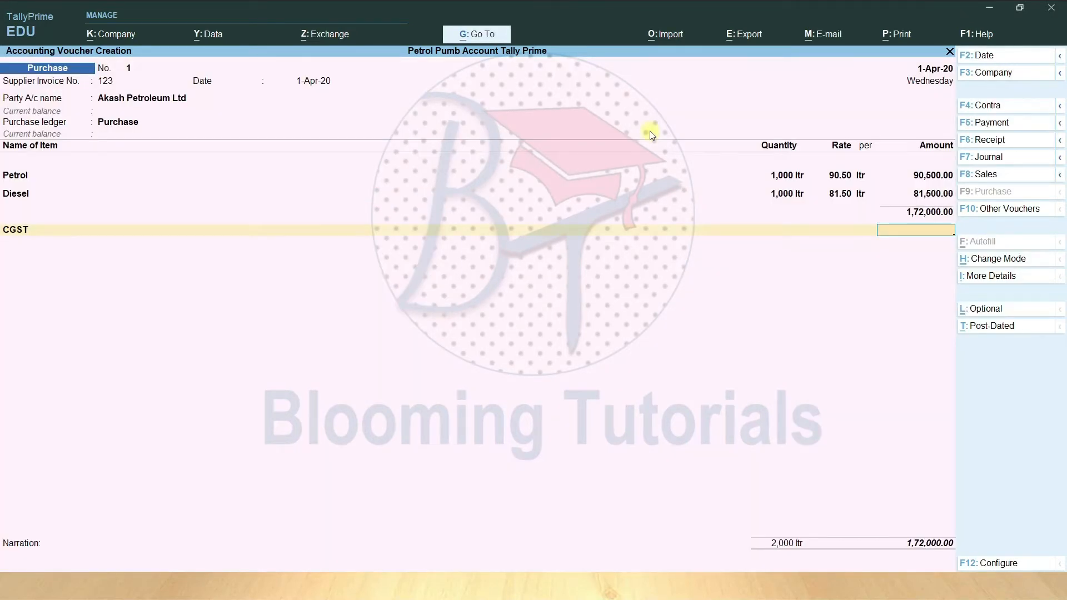
key(Return)
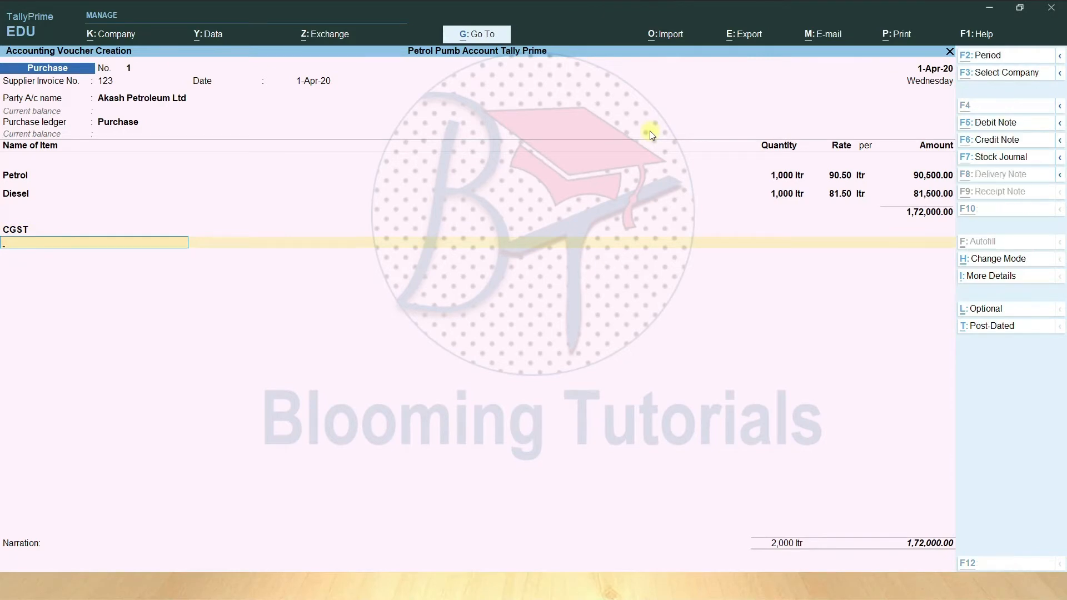
Start a new ledger named SGST under Duties & Taxes from within the purchase voucher.
key(alt+c)
text(SG)
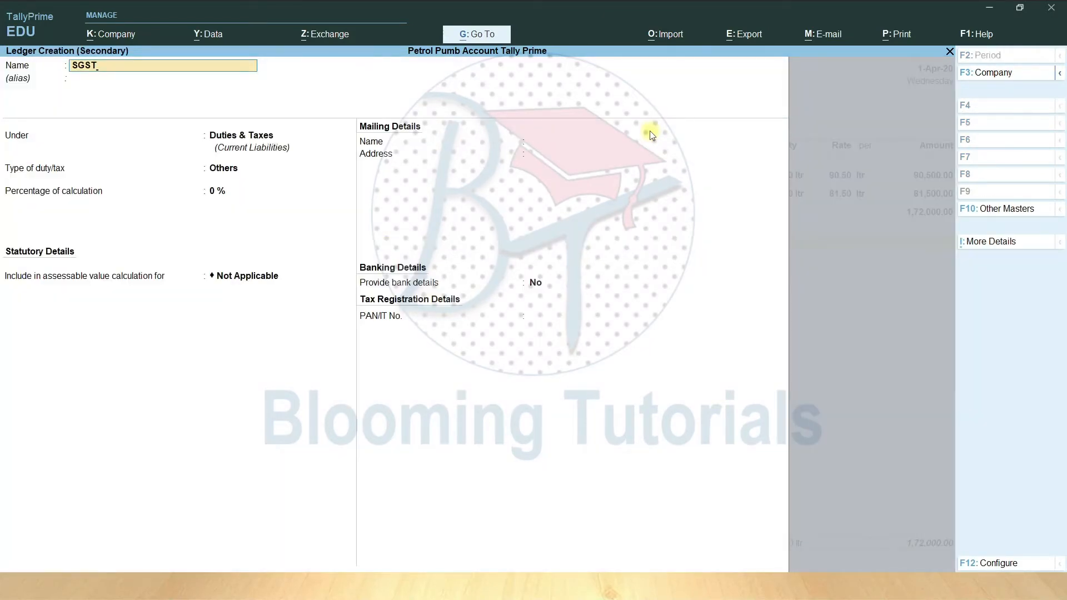
text(ST)
key(Return)
key(Return)
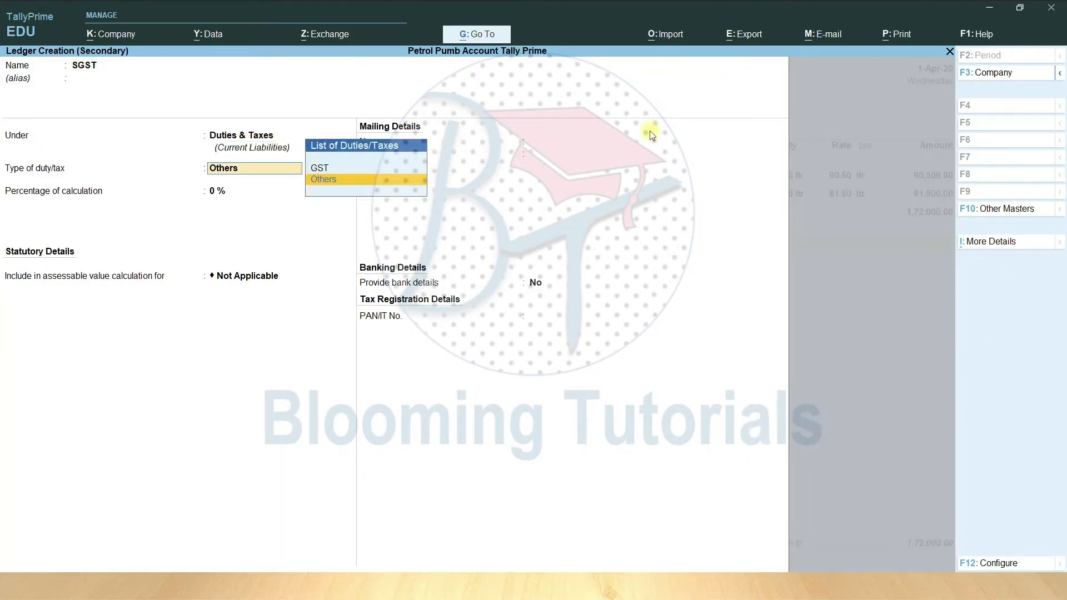
Set the SGST ledger's duty type to GST and tax type to State Tax, and save it.
key(Up)
key(Return)
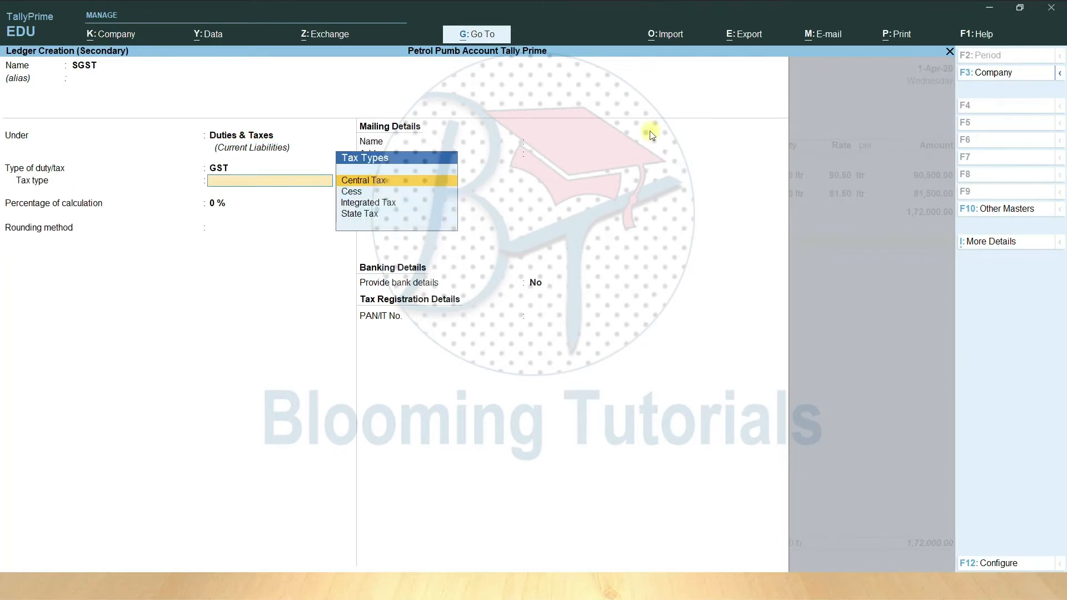
key(Down)
key(Down)
key(Down)
key(Return)
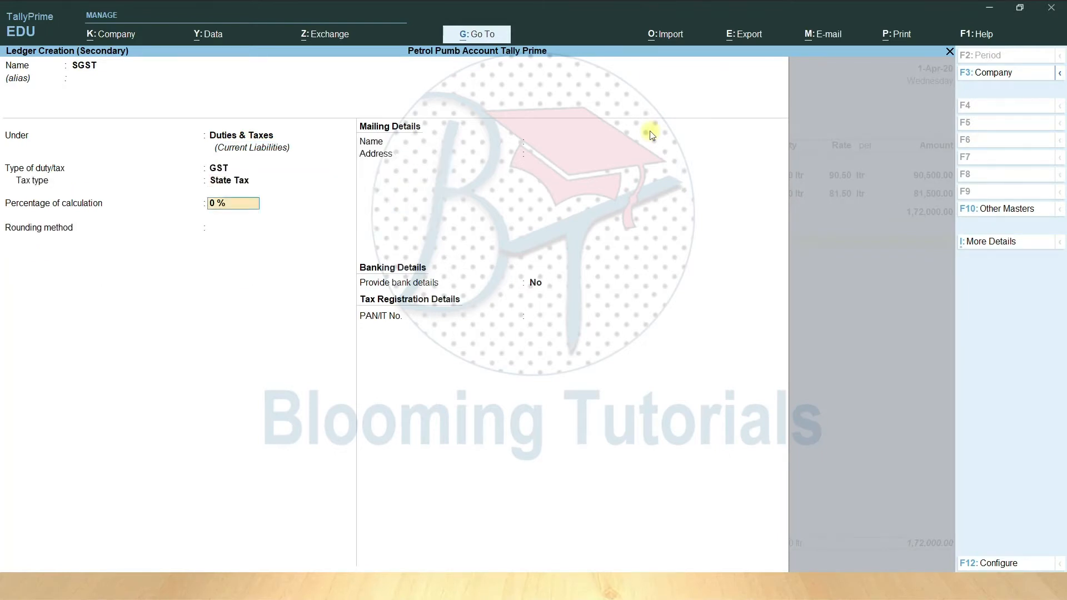
key(ctrl+a)
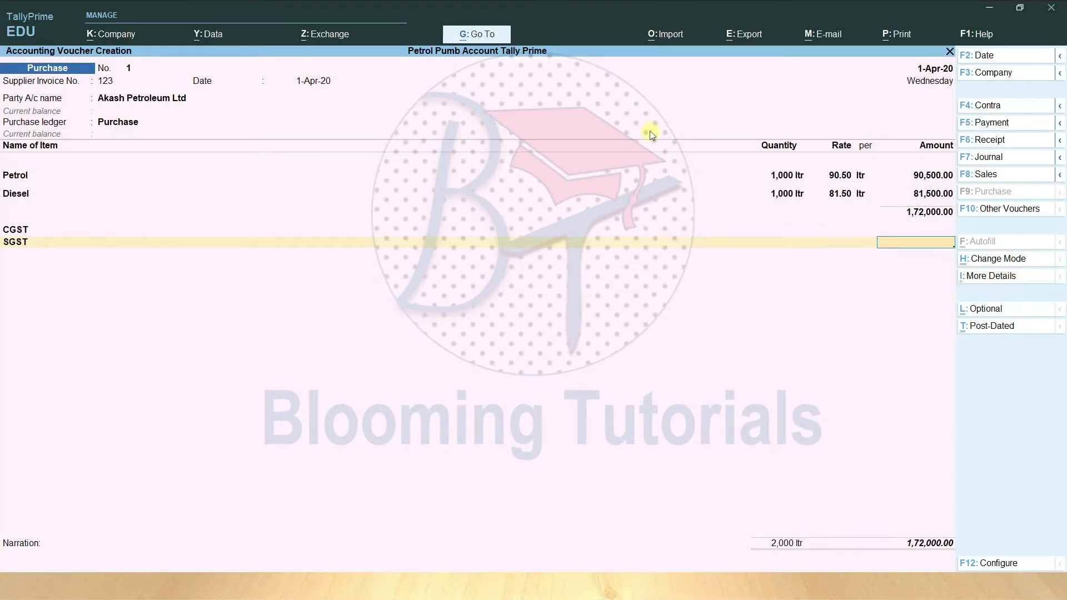
Leave the SGST amount and the narration blank and accept the purchase voucher.
key(Return)
key(Return)
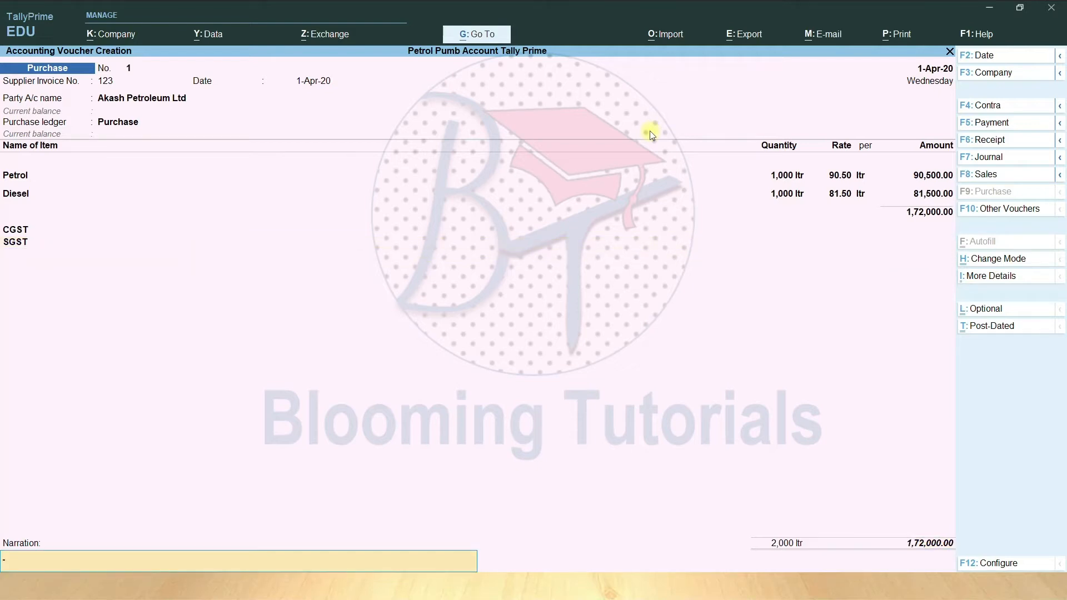
key(Return)
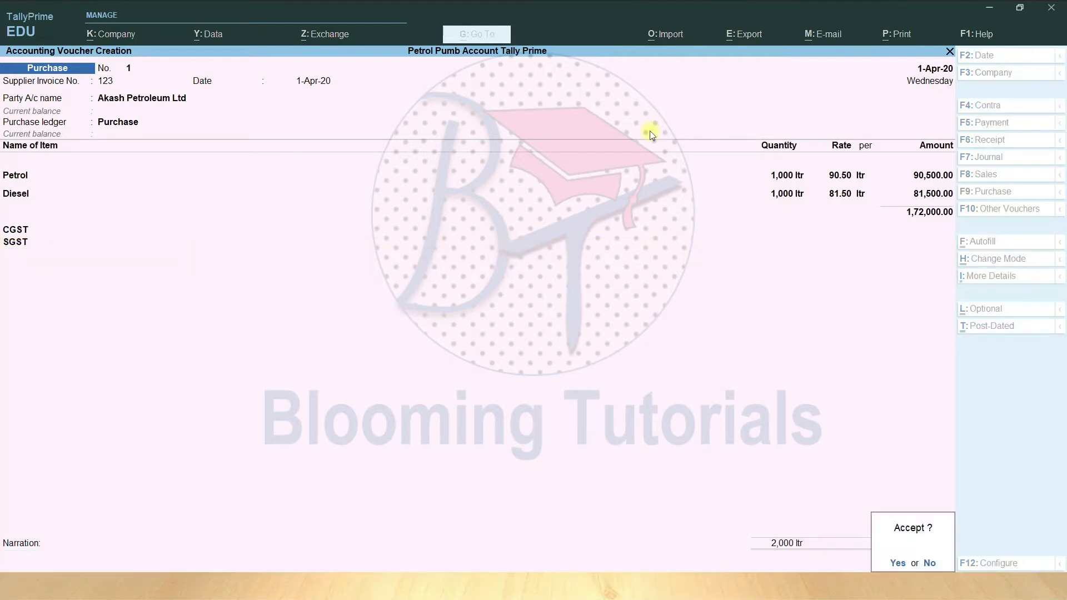
key(Return)
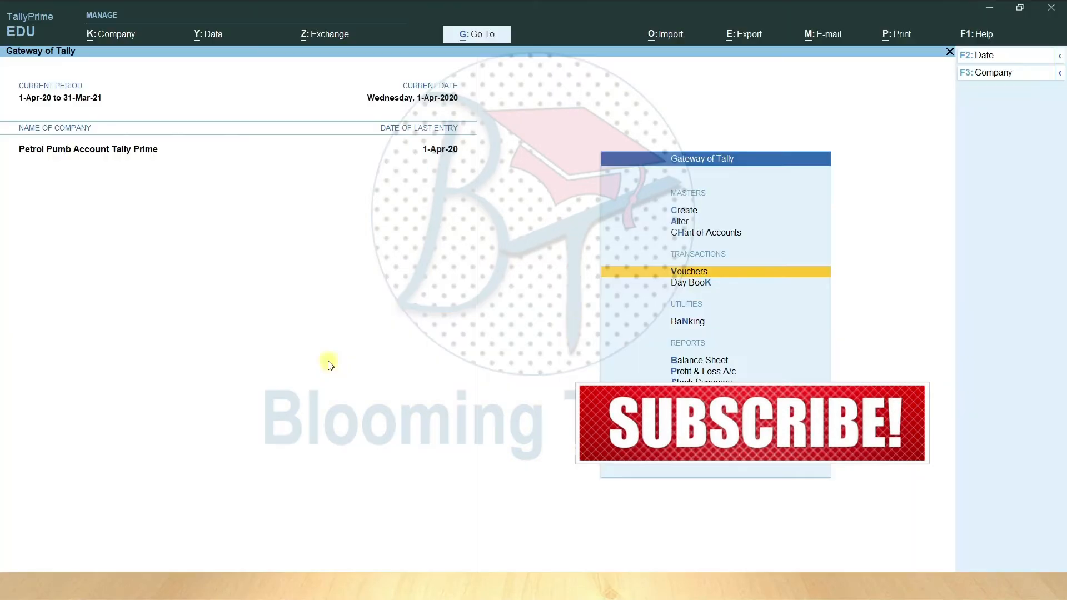
Create a ledger master named Sun Petroleum Pvt under Sundry Creditors and save it with the default details.
click(689, 212)
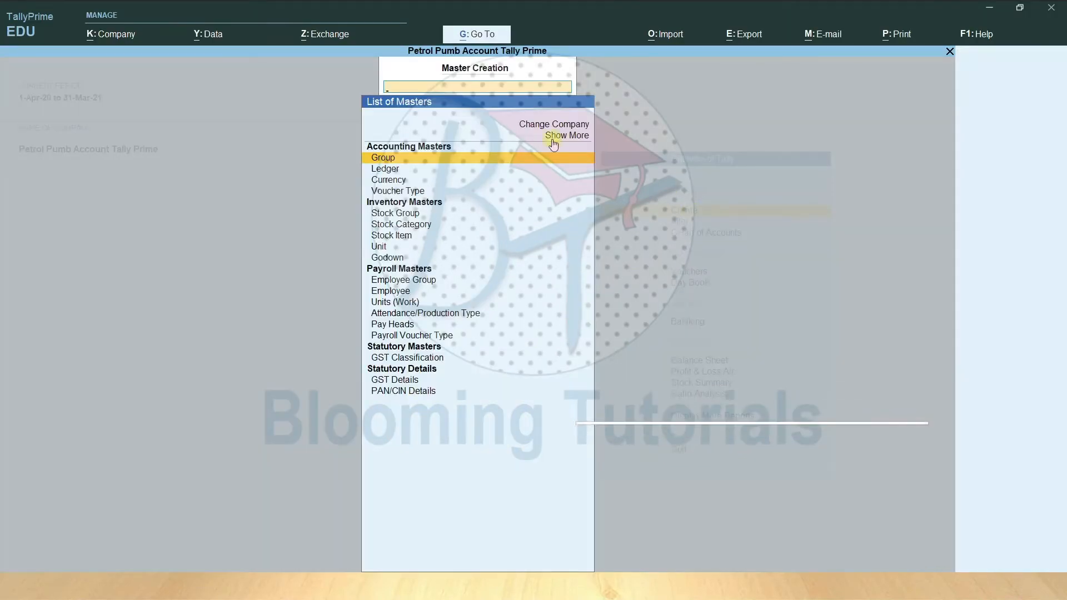
click(403, 169)
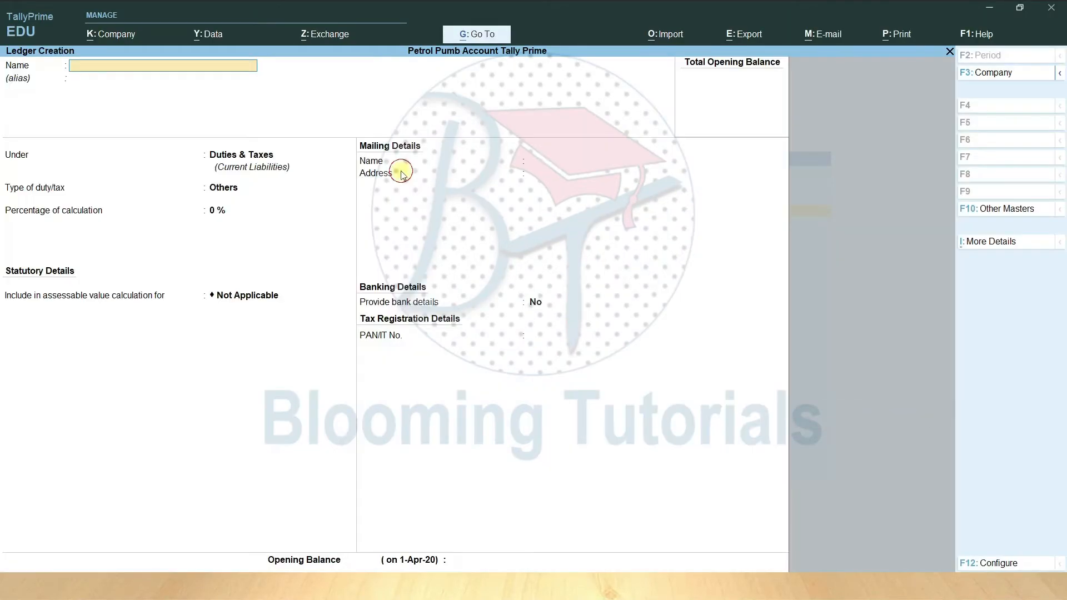
text(Sun Petroleum Pt)
key(Return)
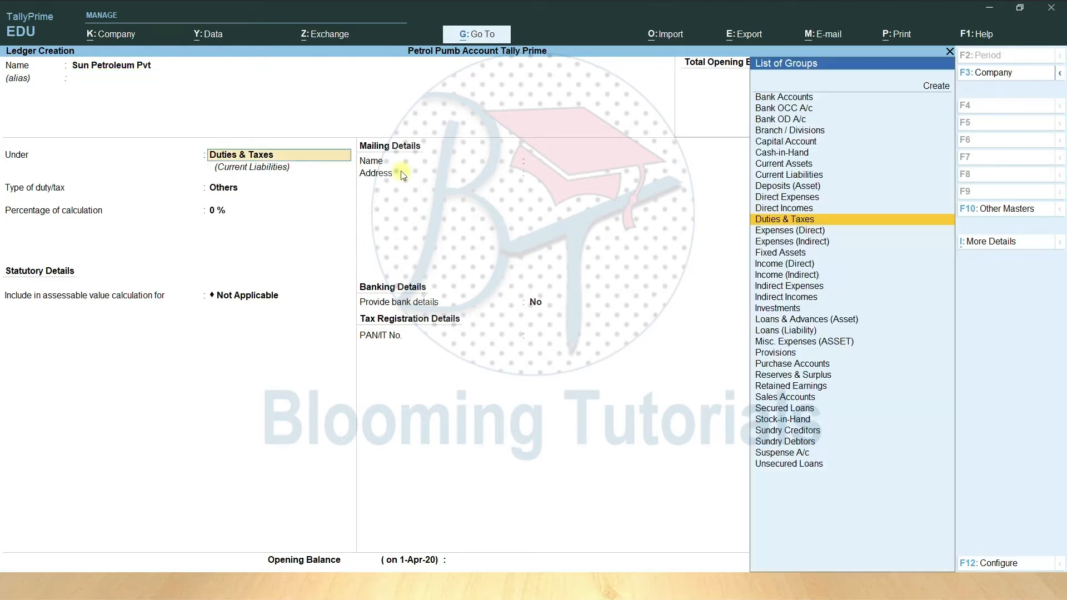
text(Su)
key(Down)
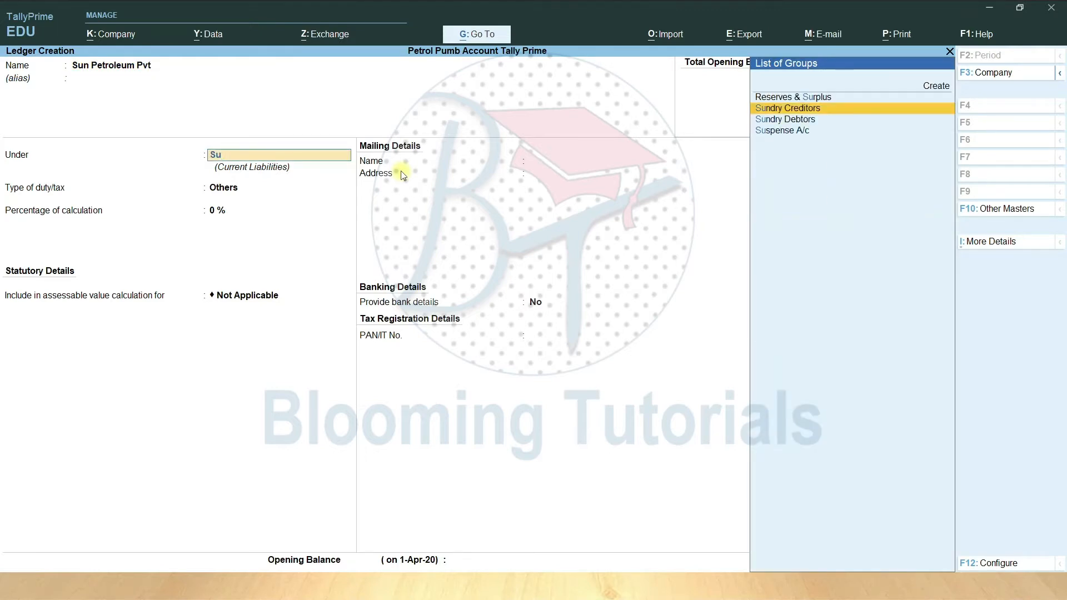
key(Return)
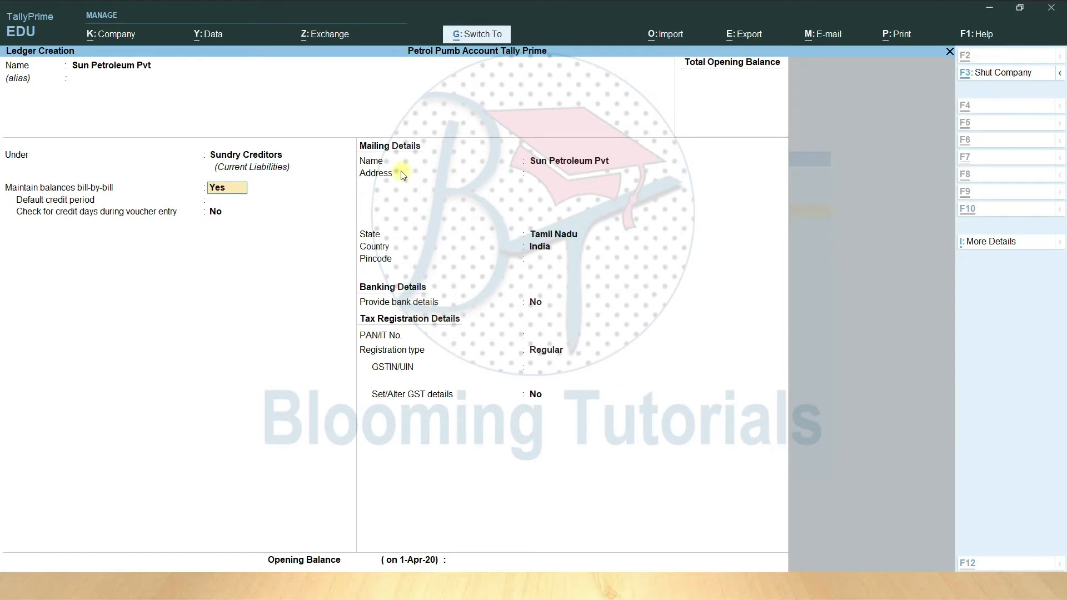
key(ctrl+a)
Start another ledger named Purchase@18% and place it under Purchase Accounts.
text(Purc)
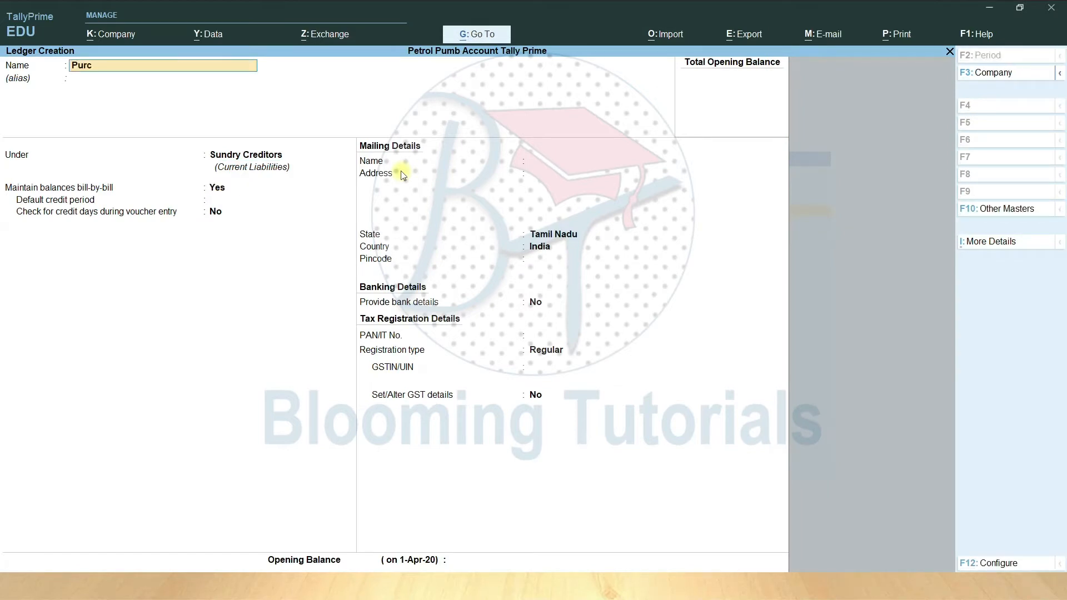
text(hase@18%)
key(Return)
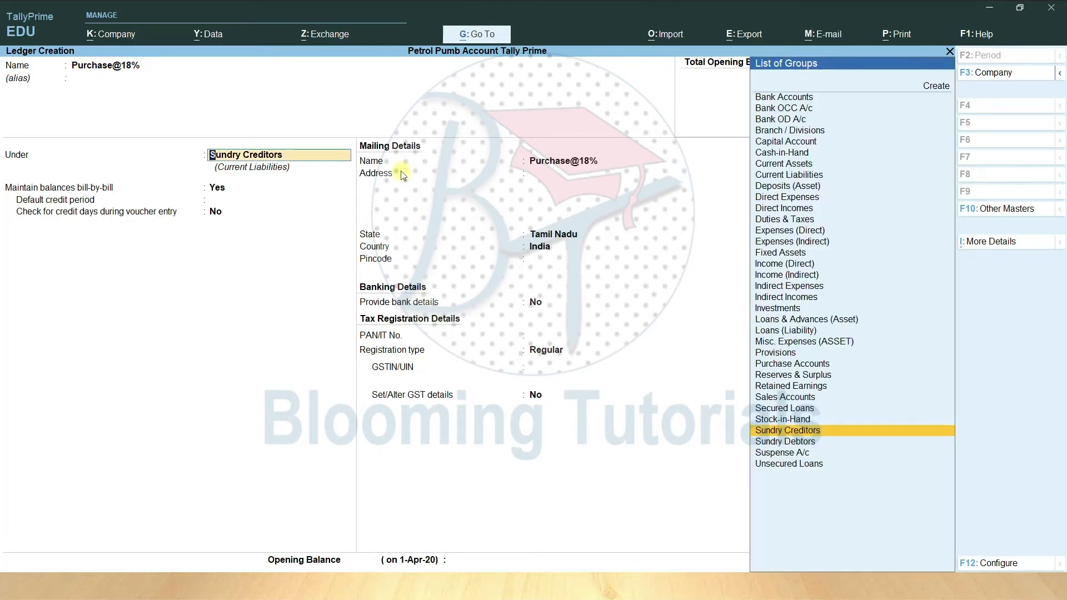
text(Du)
key(BackSpace)
key(BackSpace)
text(u)
key(BackSpace)
text(Purchase Accounts)
key(Return)
key(Return)
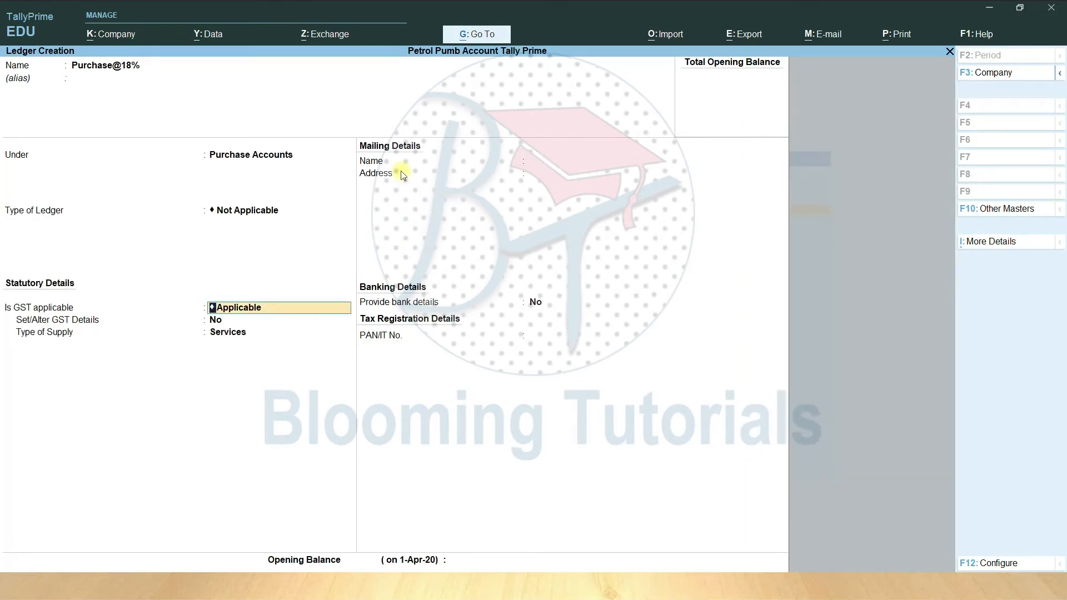
Set GST details for the Purchase@18% ledger with nature of transaction Purchase Taxable and an integrated tax rate of 18%.
key(Return)
text(y)
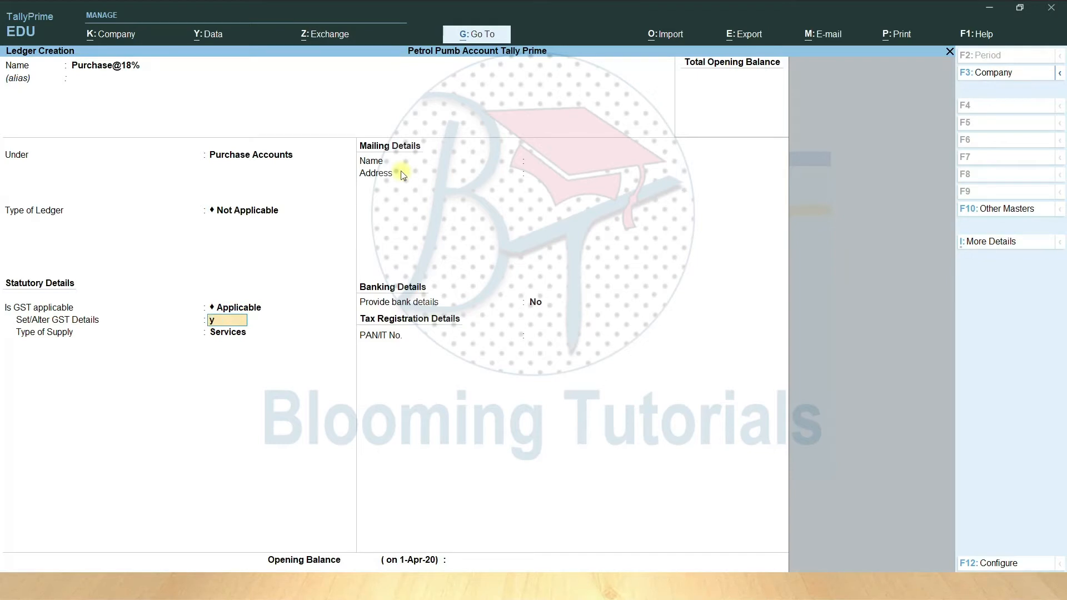
key(Return)
key(Return)
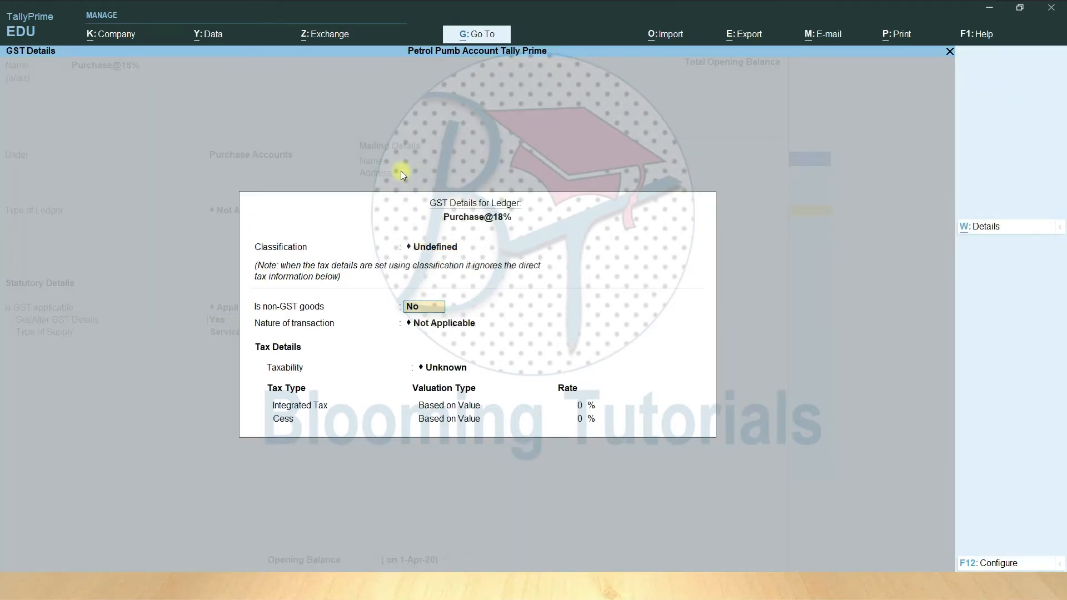
key(Return)
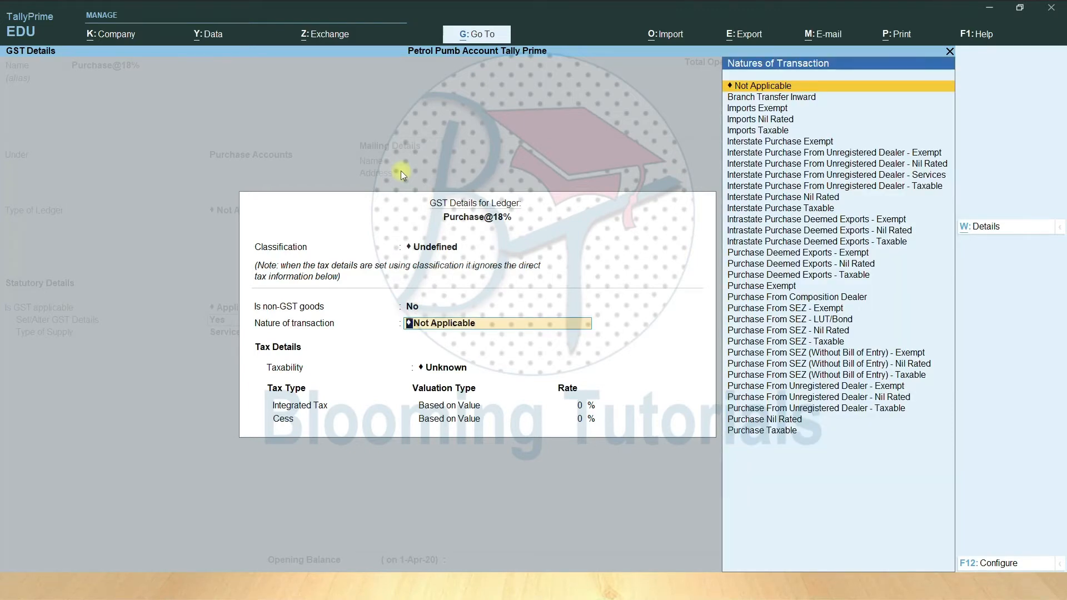
text(P)
key(Up)
key(Return)
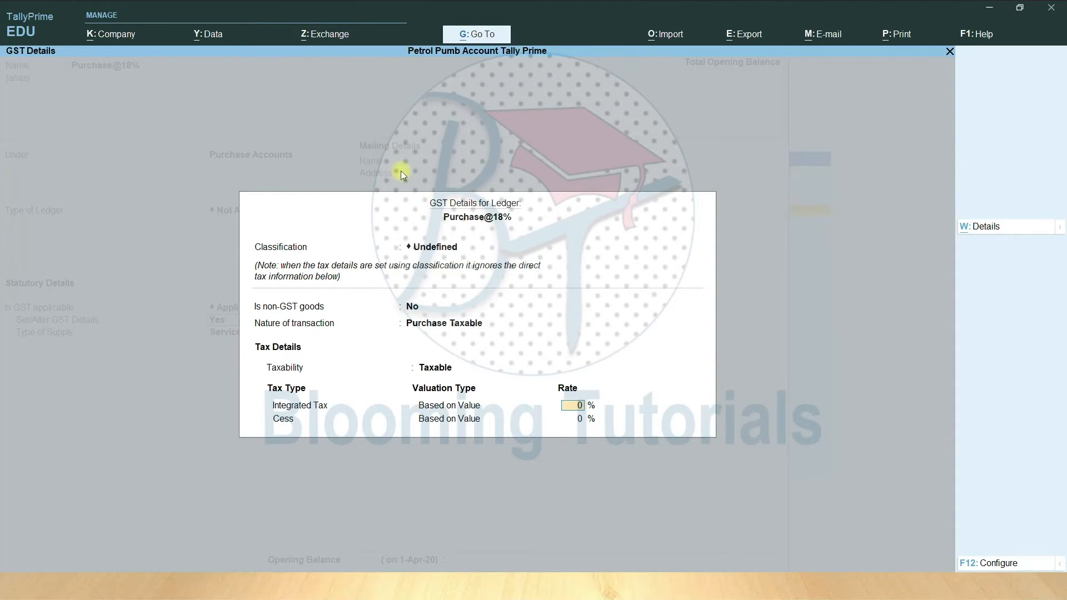
text(18)
key(Return)
key(Return)
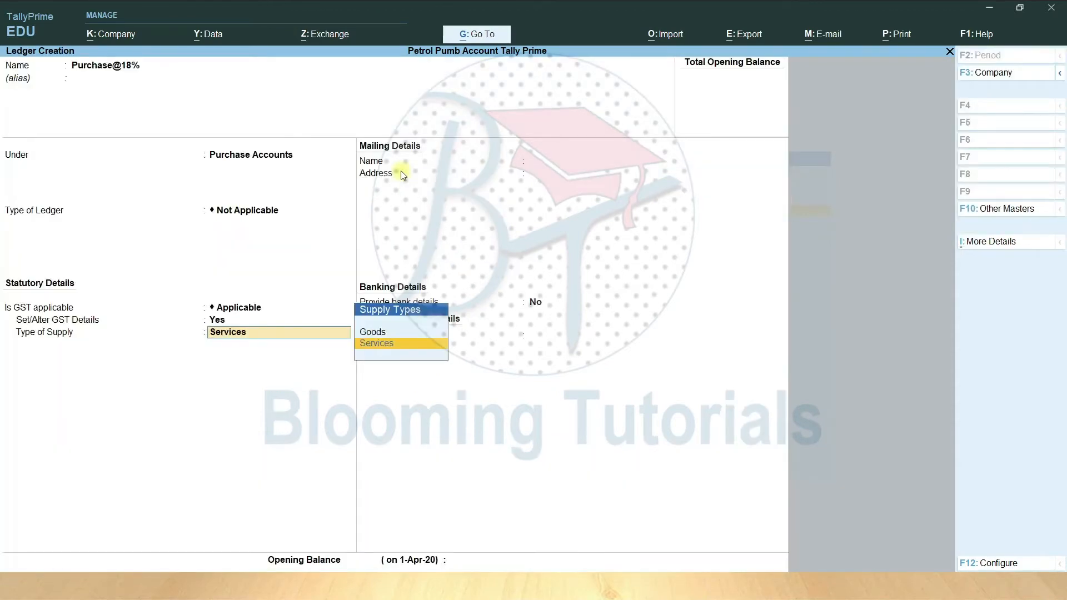
Set the Purchase@18% ledger's type of supply to Goods, save it and leave ledger creation.
key(Up)
key(Return)
key(Return)
key(Return)
key(Return)
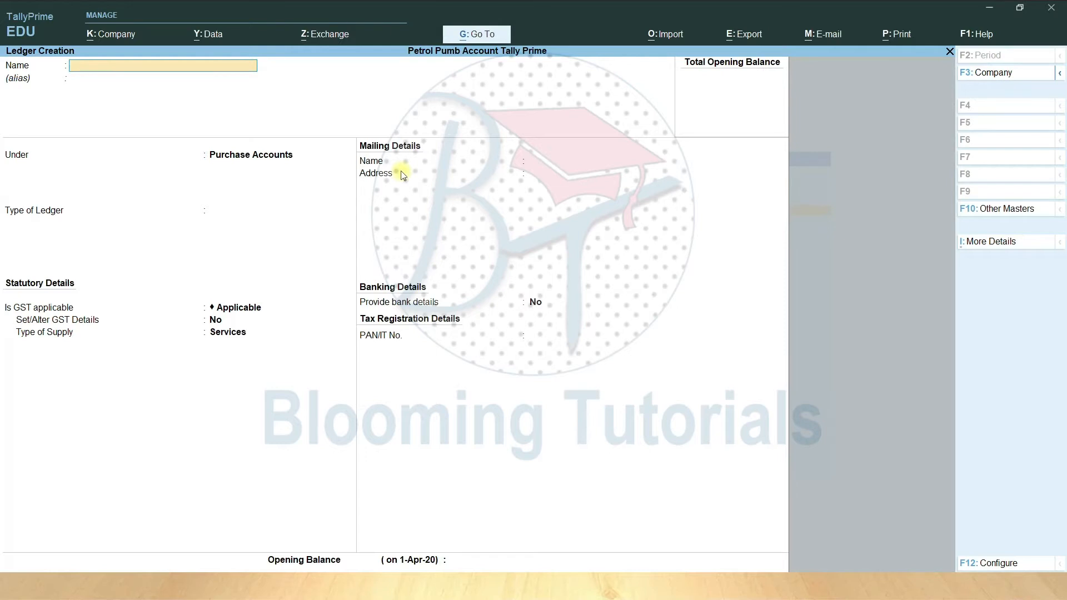
key(Escape)
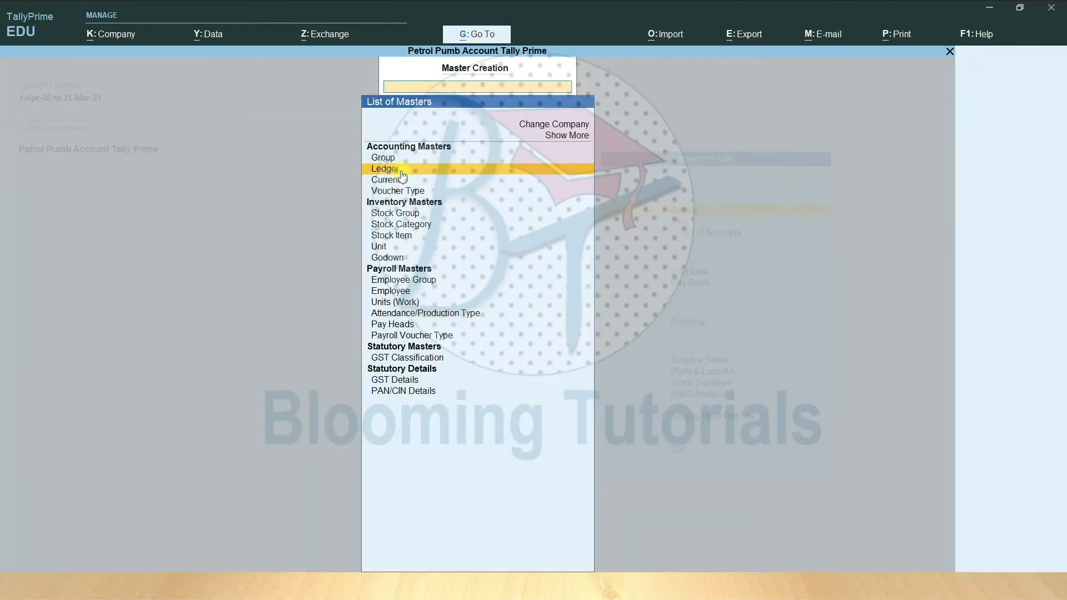
Start a new stock item named Lubricant Oil under Primary, with ltr as its unit and no components (BOM).
key(Down)
key(Down)
key(Down)
key(Down)
key(Down)
key(Return)
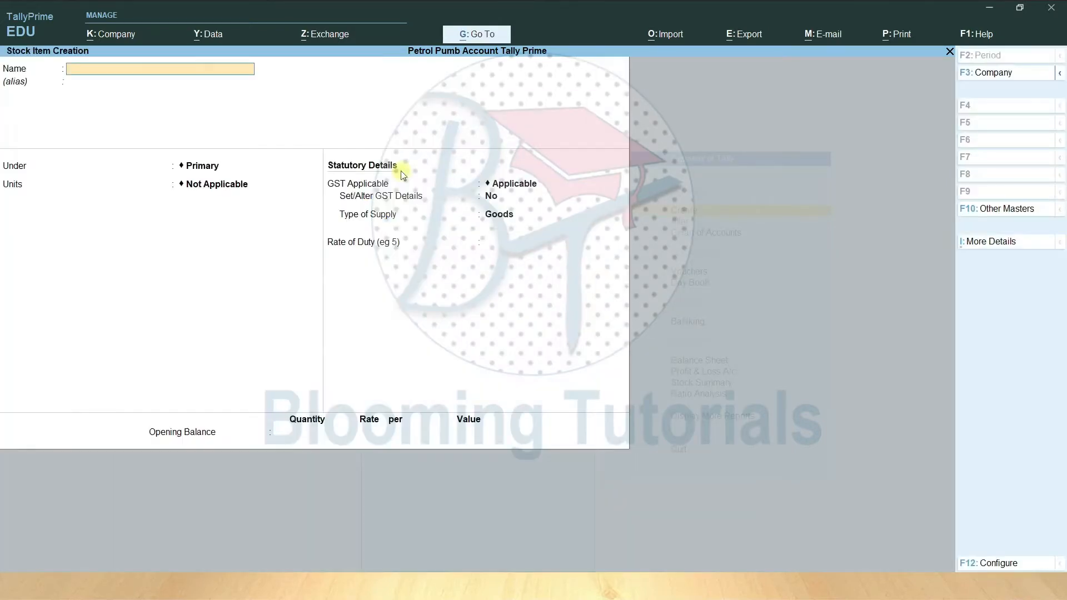
text(Lubricant oil)
key(Return)
key(Return)
key(Return)
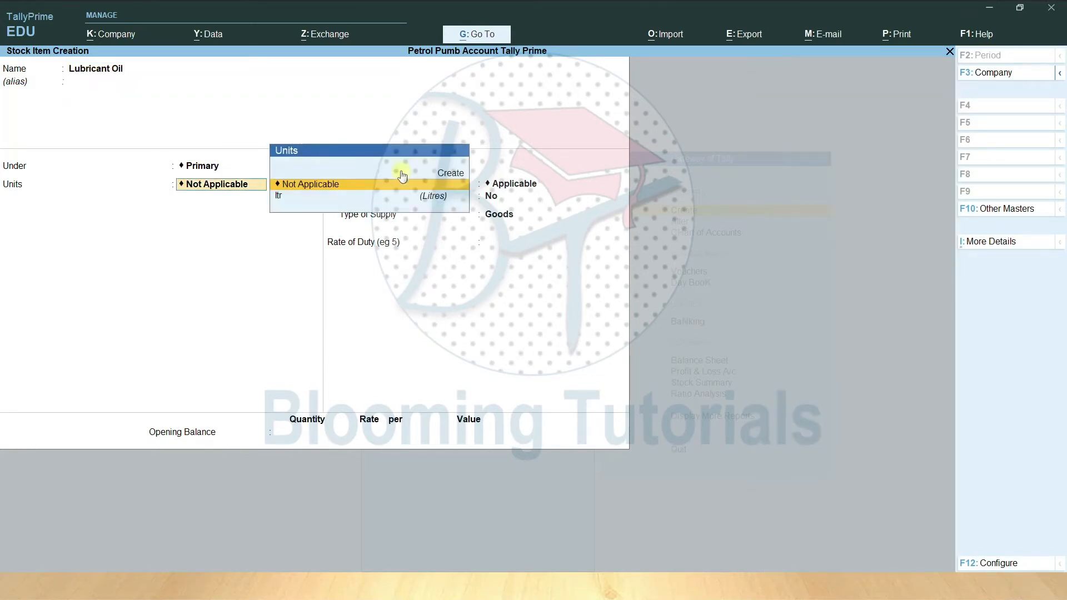
key(Down)
key(Return)
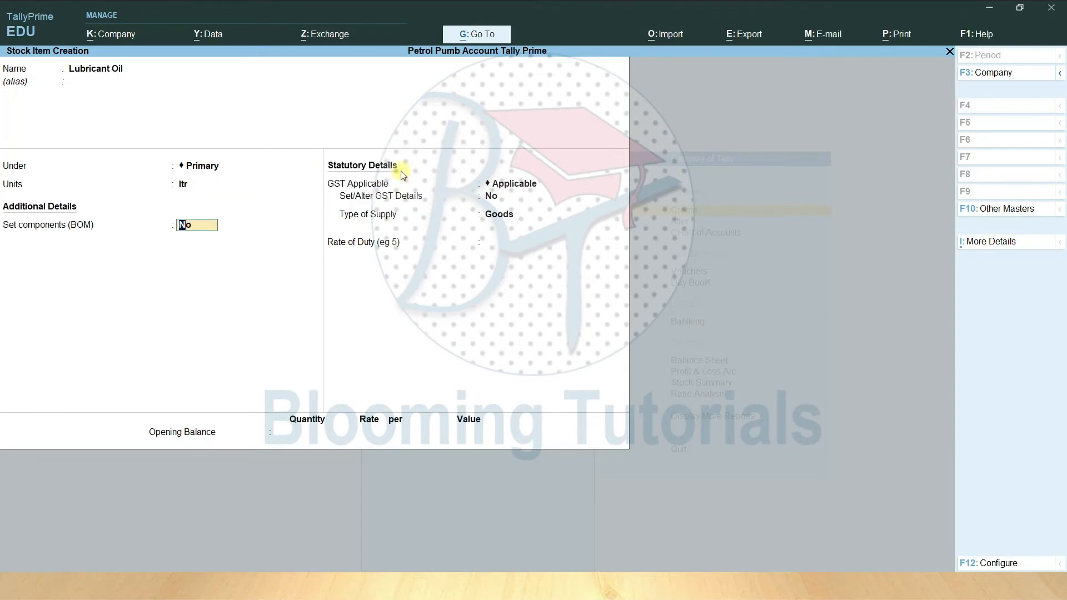
key(Return)
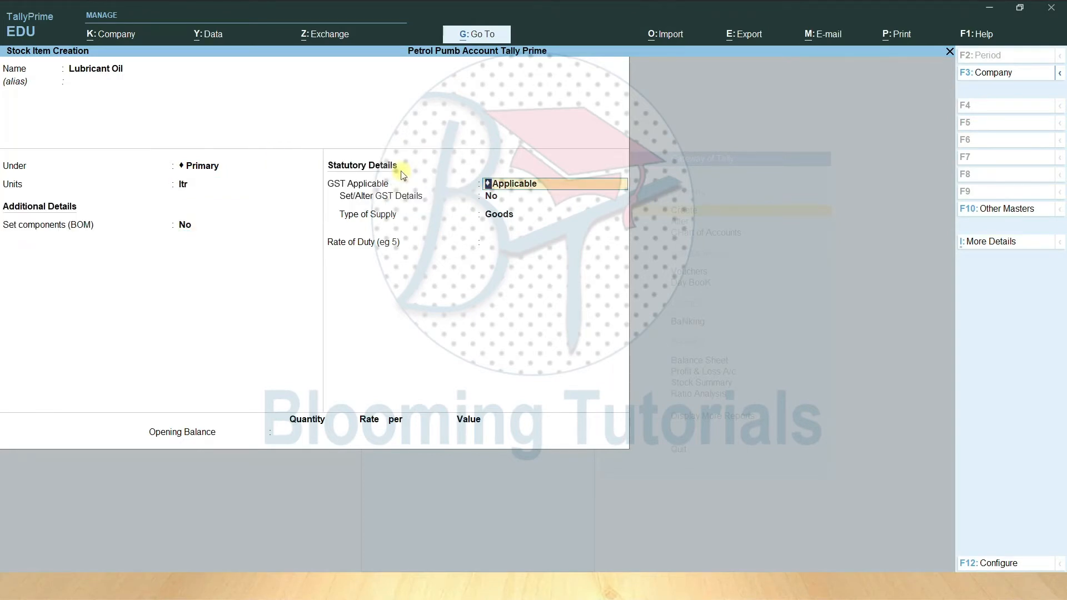
Set GST details for Lubricant Oil with taxability Taxable and an integrated tax rate of 18%.
key(Return)
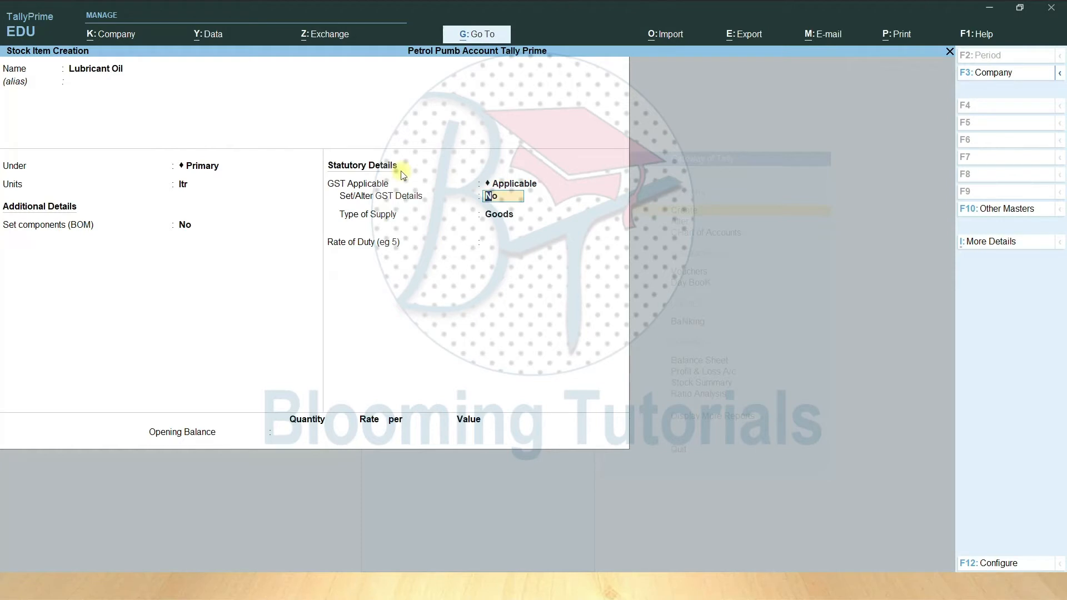
key(y)
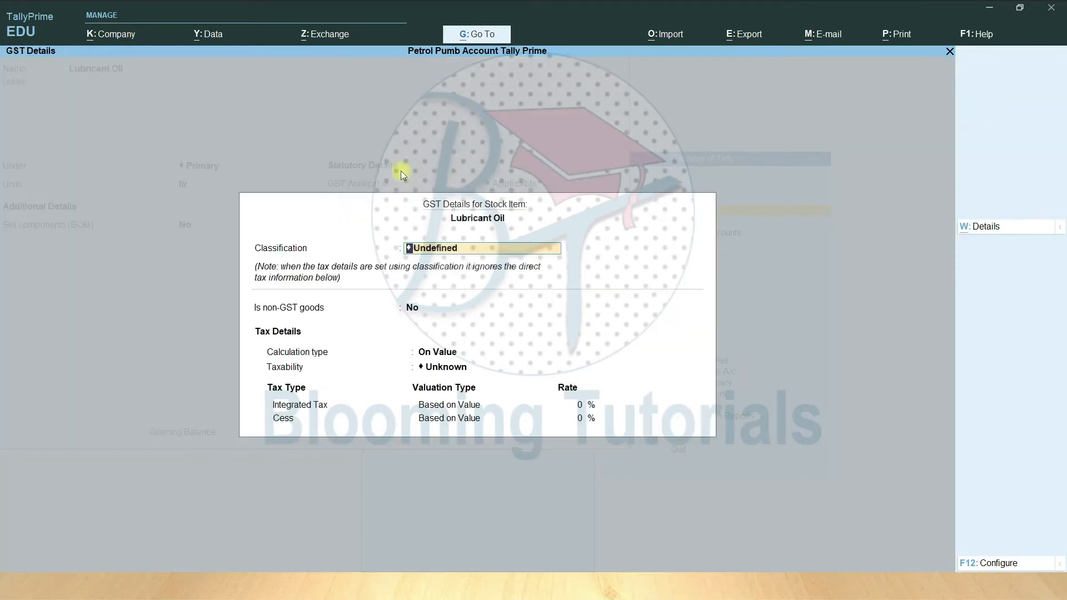
key(Return)
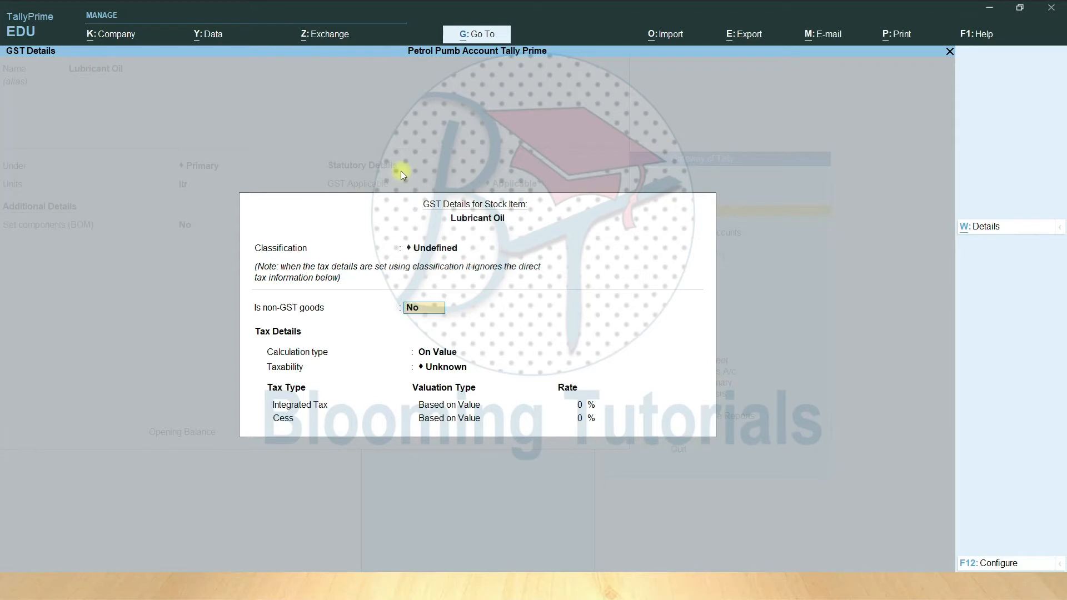
key(Return)
key(Return)
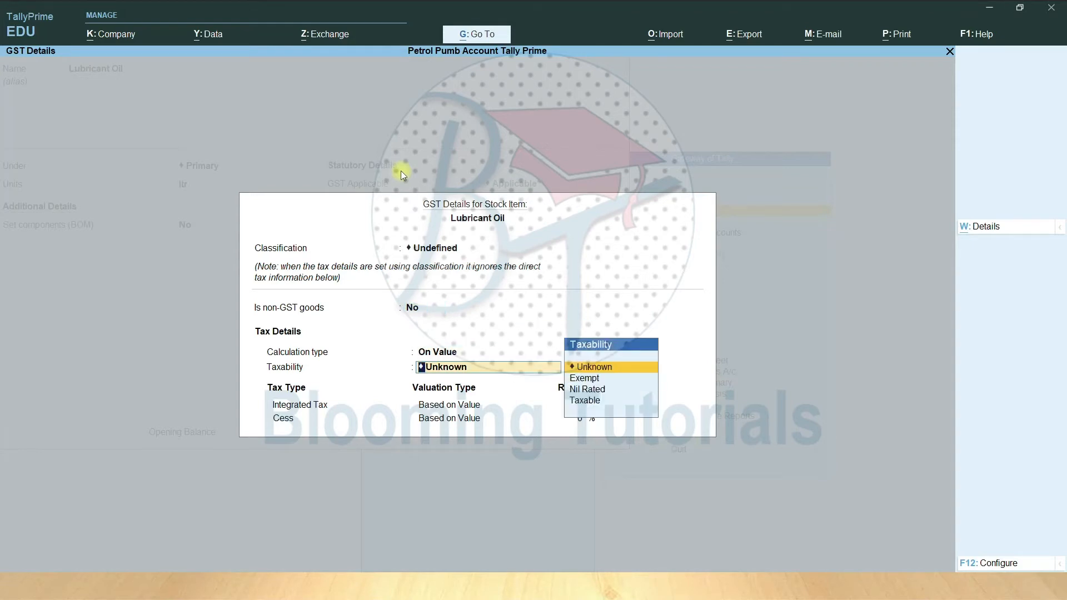
key(Down)
key(Down)
key(Down)
key(Return)
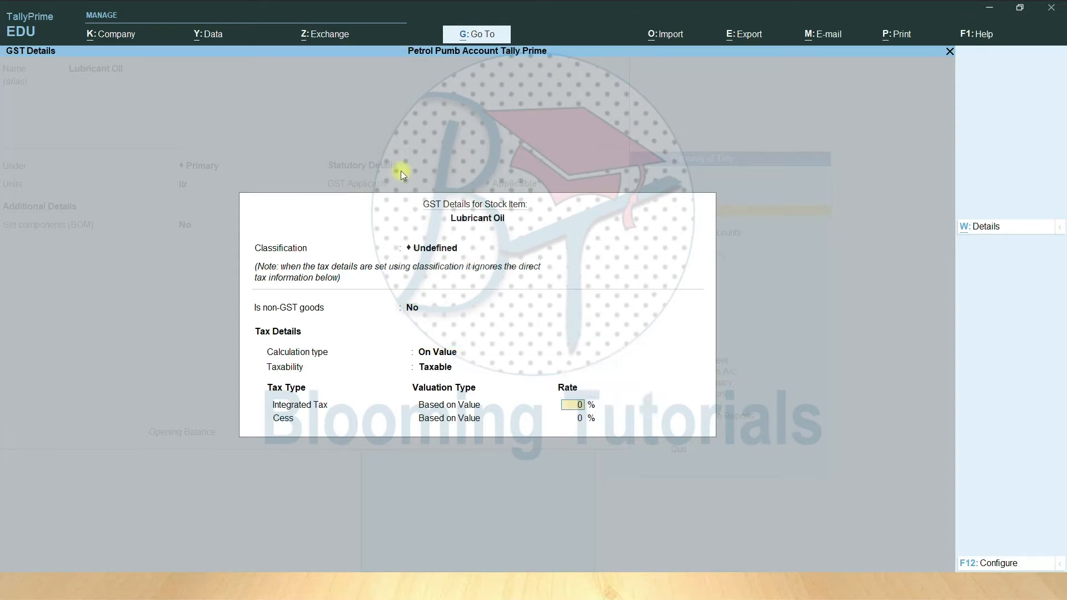
text(18)
key(Return)
key(Return)
Keep Goods as Lubricant Oil's type of supply, leave the rate of duty blank, save the item and leave stock item creation.
key(Return)
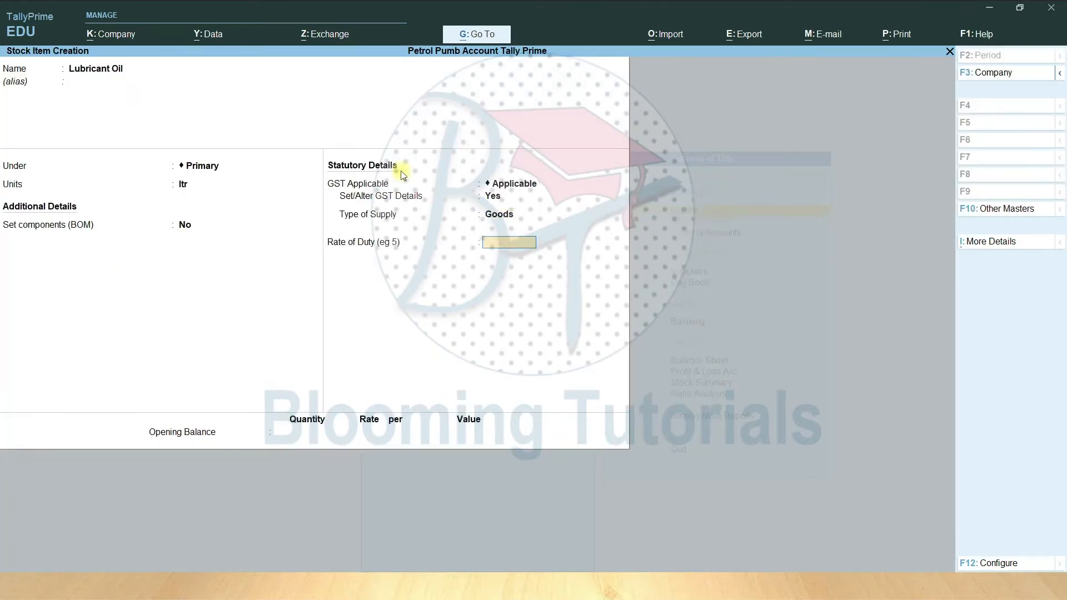
key(Return)
key(Return)
key(Return)
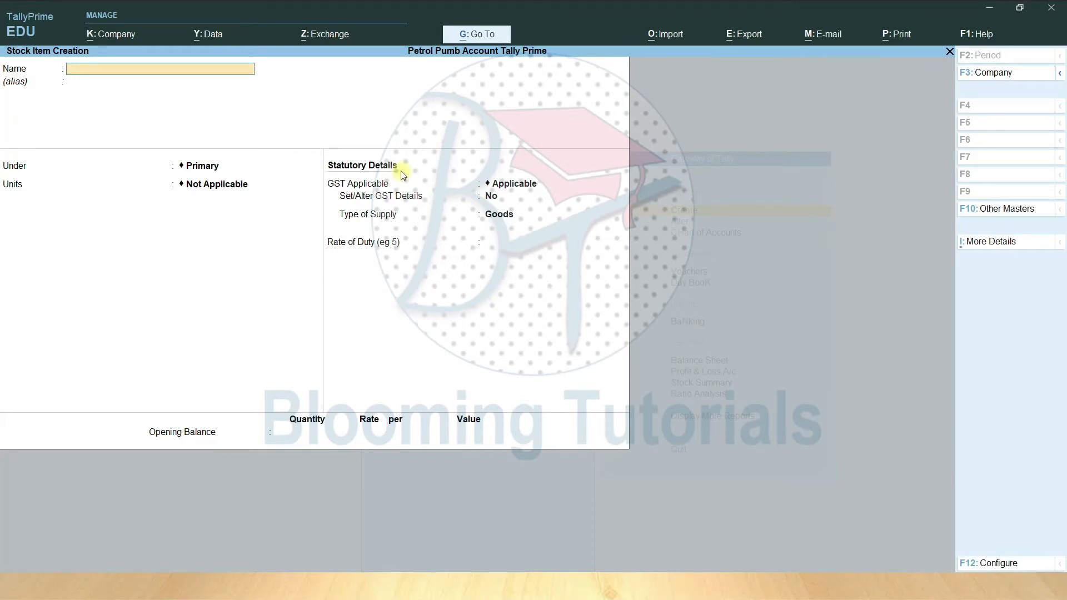
key(Escape)
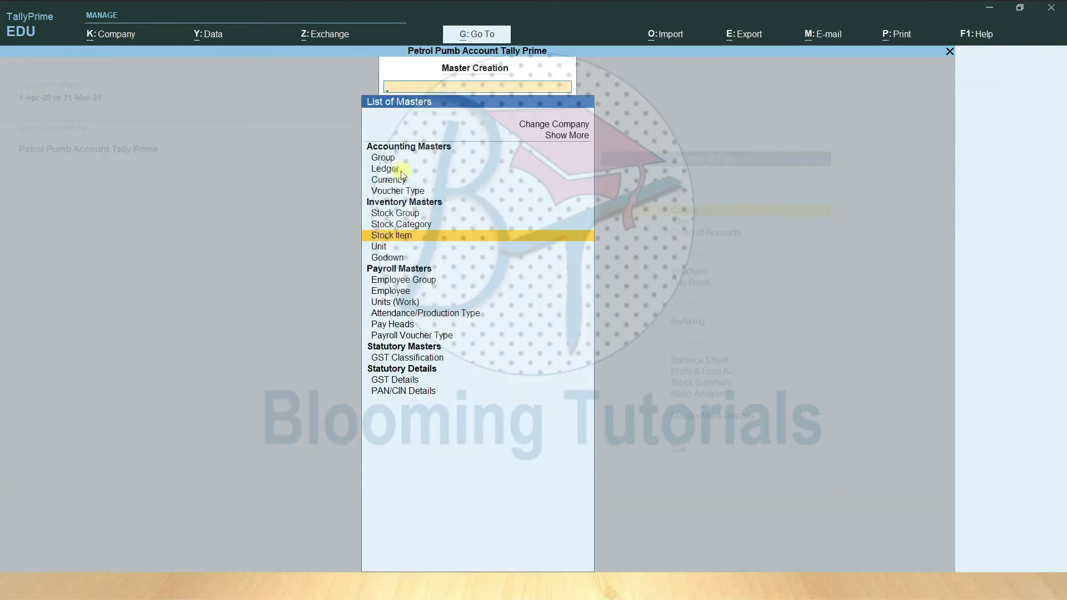
Start a purchase voucher with supplier invoice number 236, dated 1-Apr-20, with Sun Petroleum Pvt as party and its default party details.
key(Escape)
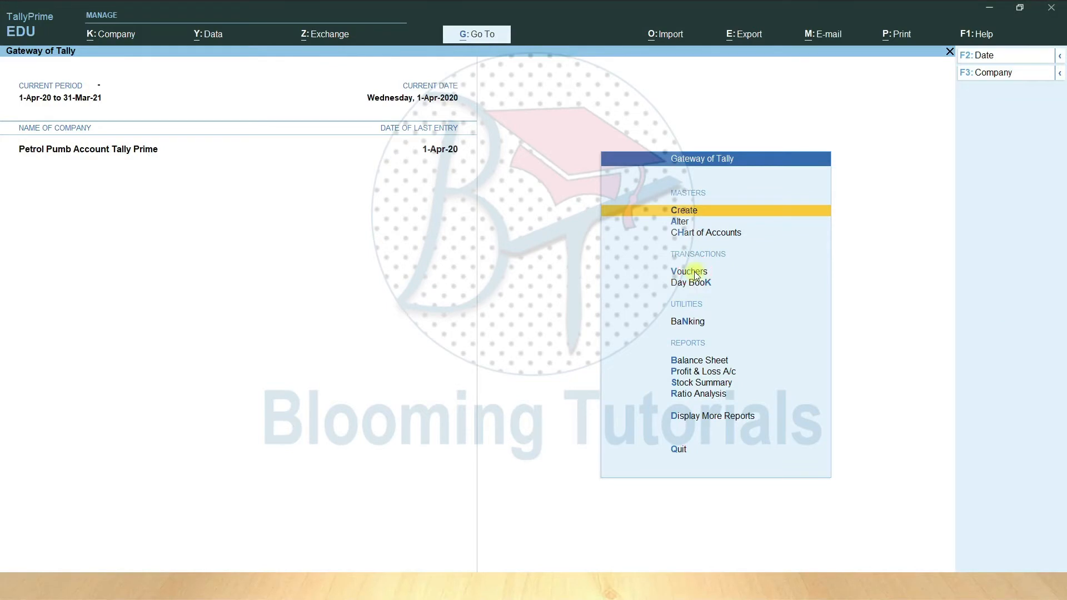
click(694, 274)
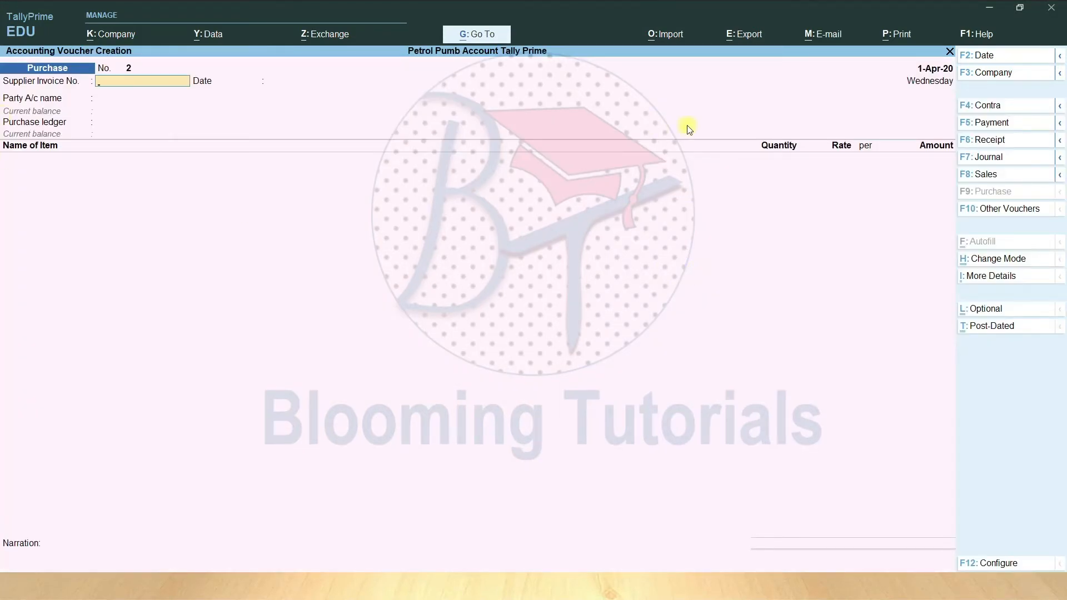
text(236)
key(Return)
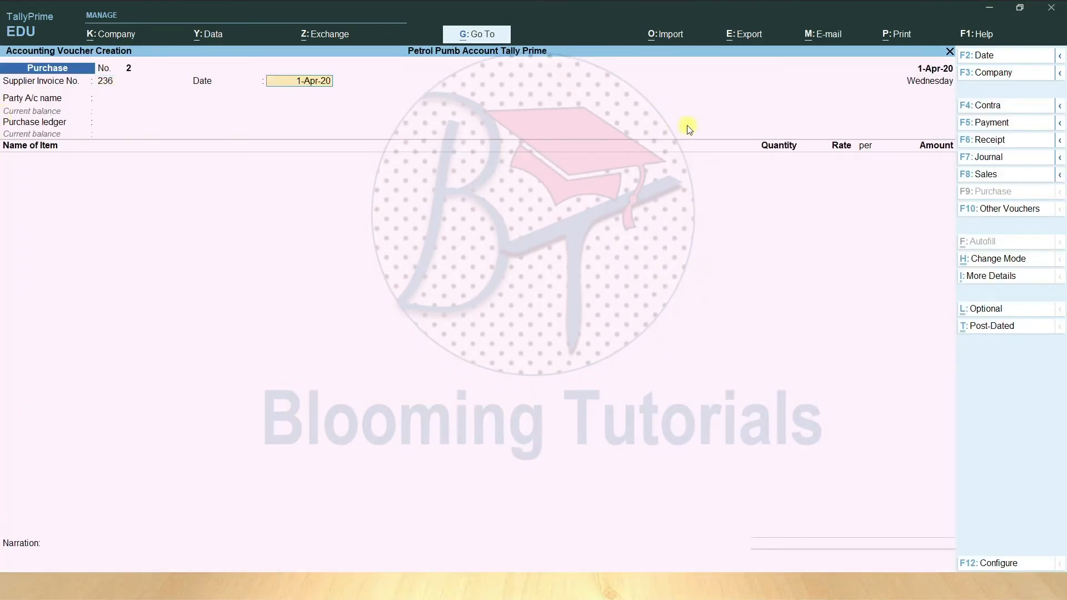
key(Return)
key(Down)
key(Down)
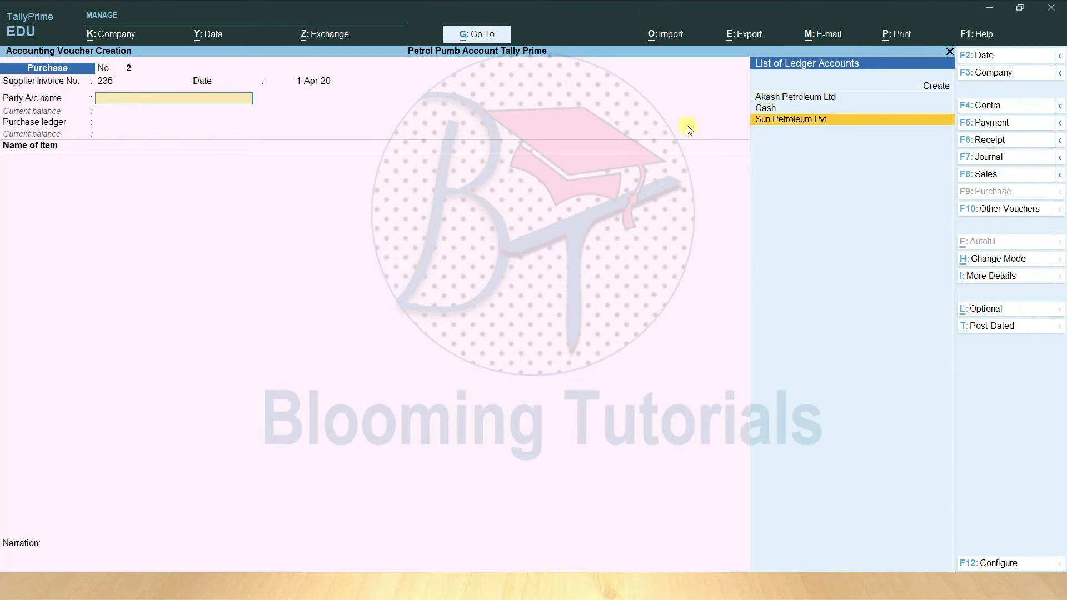
key(Return)
key(Return)
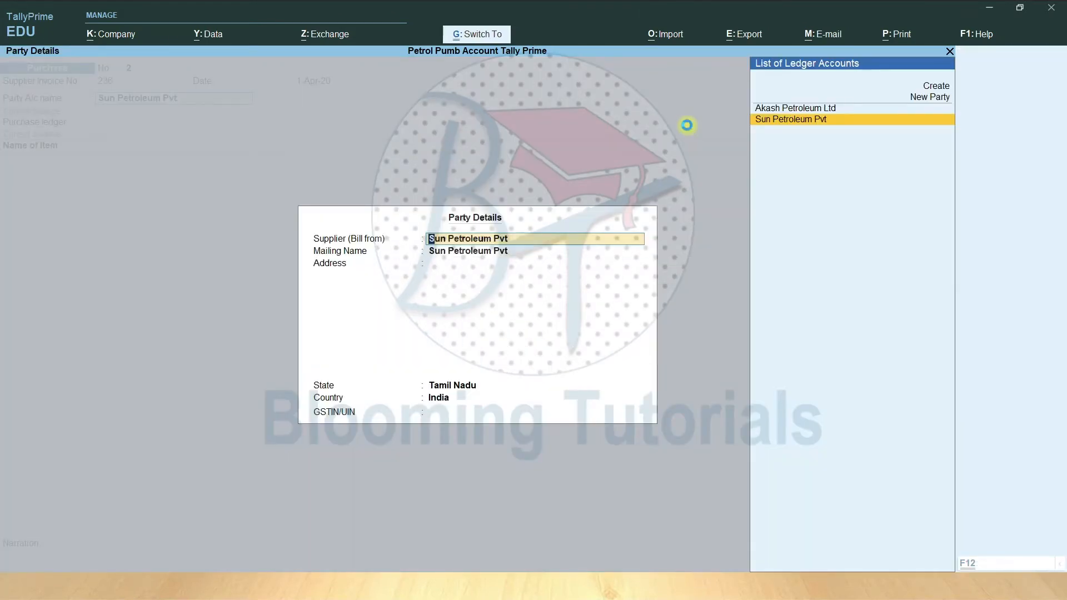
key(Return)
Set Purchase@18% as the voucher's purchase ledger with the tax classification Purchase Taxable.
key(Down)
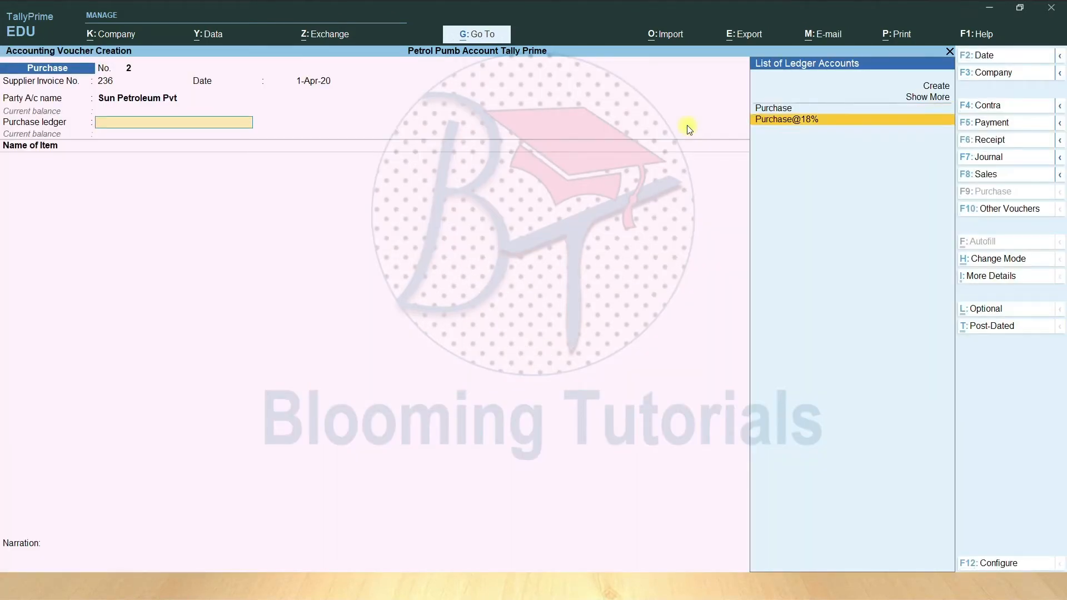
key(Return)
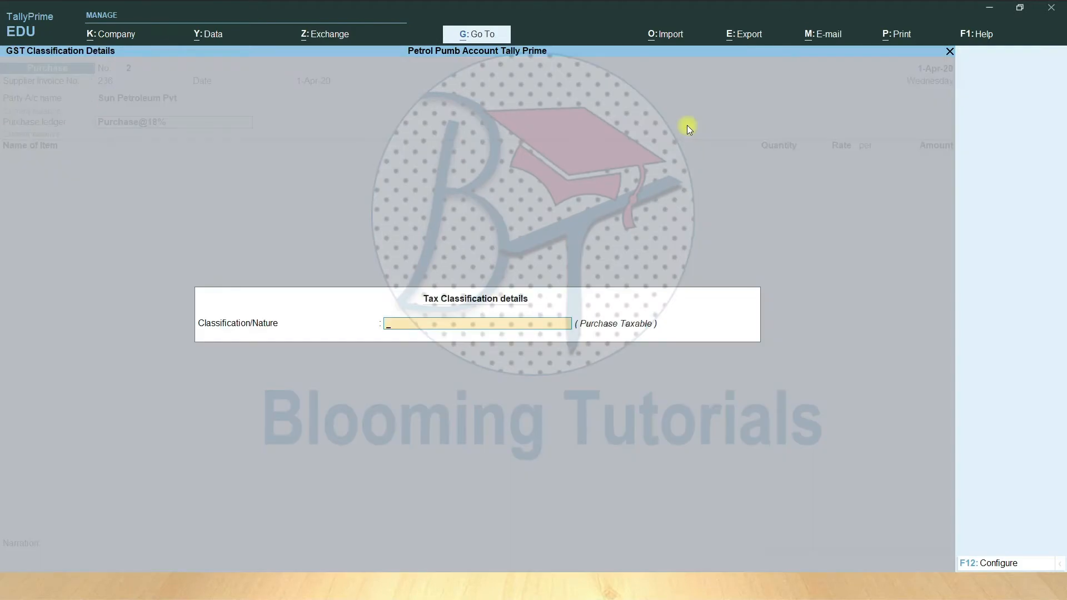
text(P)
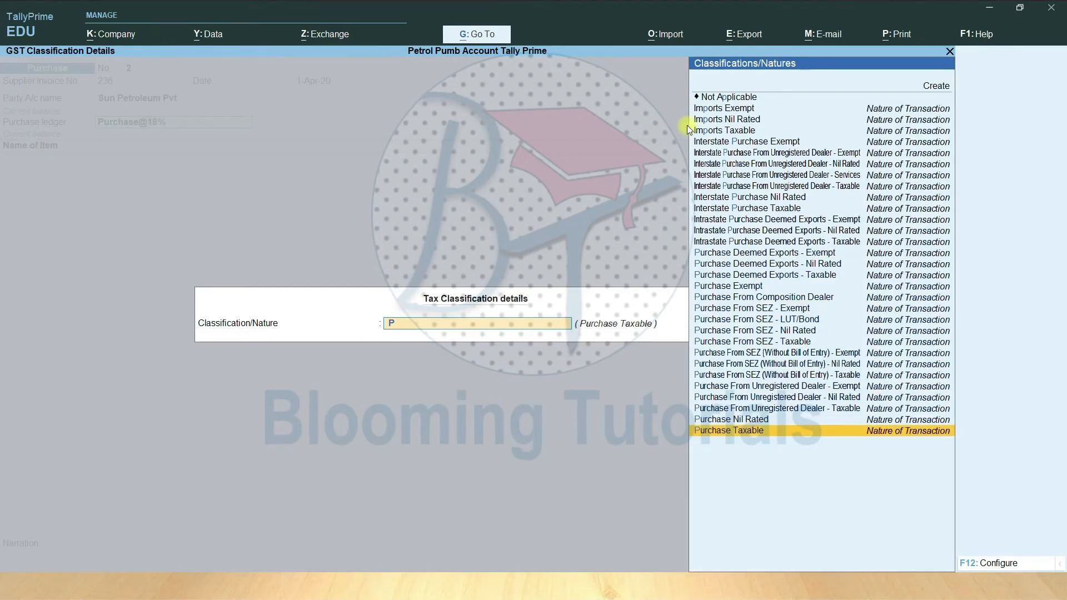
key(Return)
Add Lubricant Oil to the purchase without a description and create a godown named Tank 2 under Primary for its allocation.
text(L)
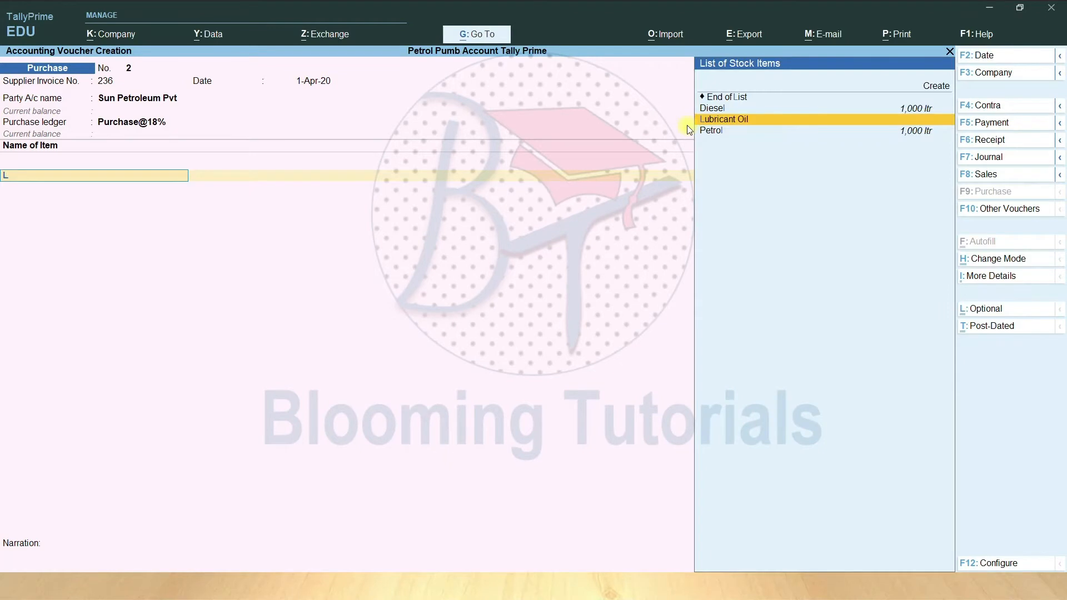
key(Return)
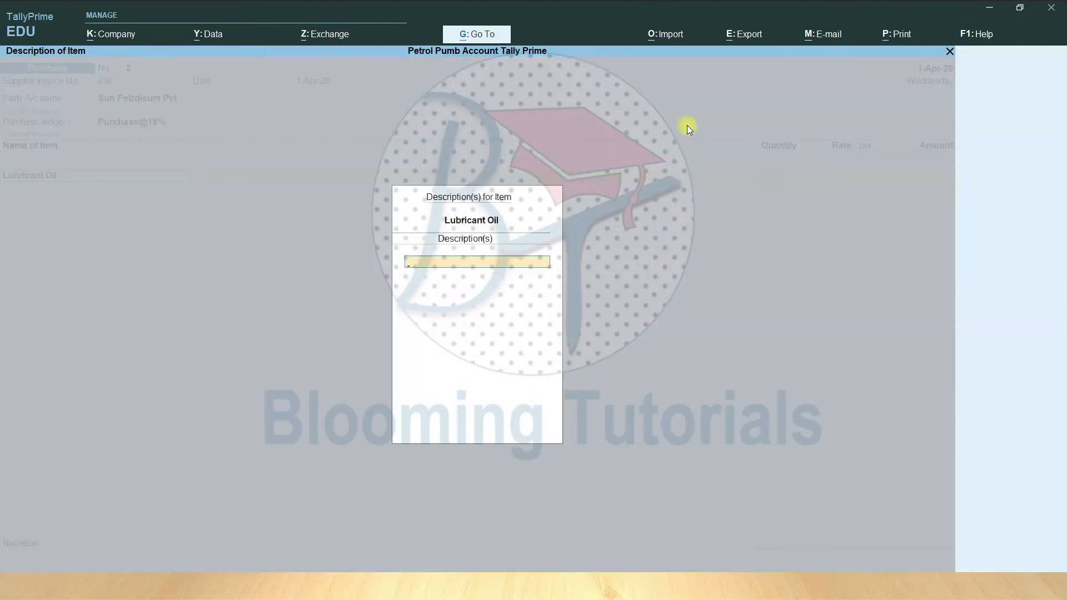
key(Return)
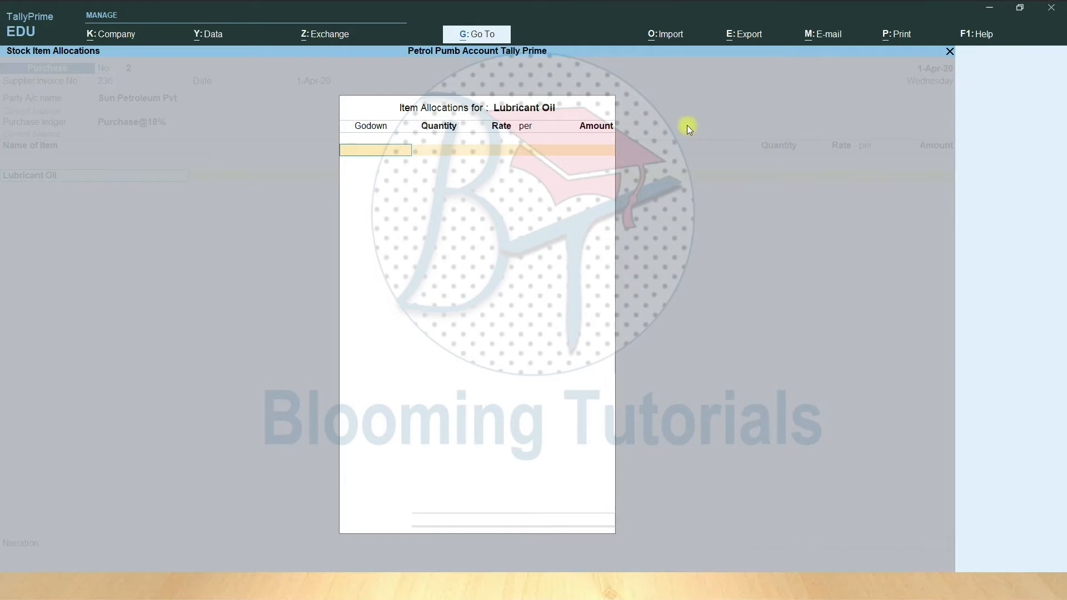
key(Down)
key(Up)
key(Up)
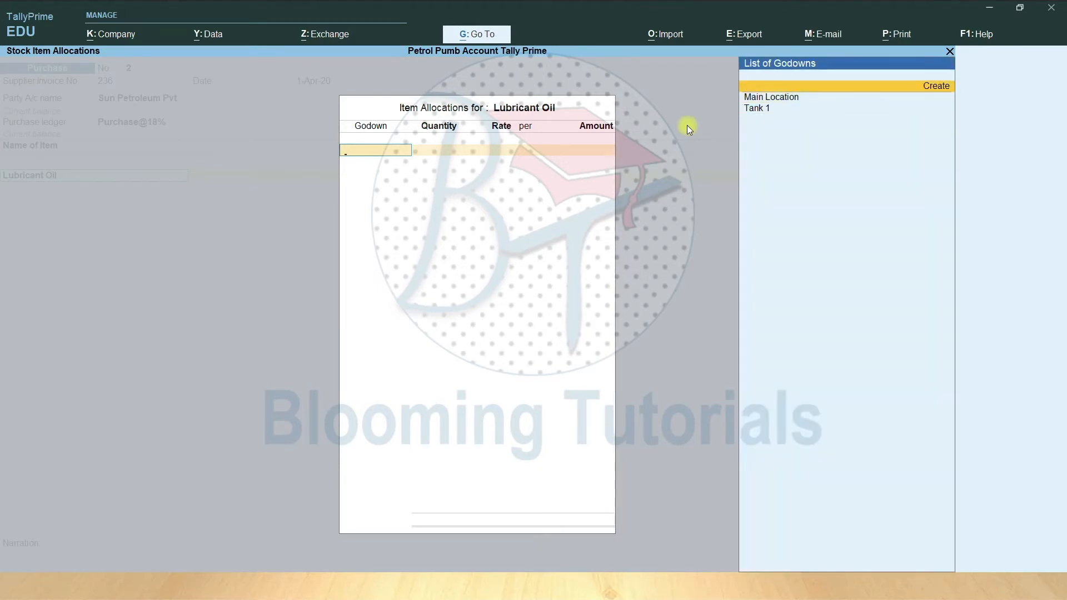
key(Return)
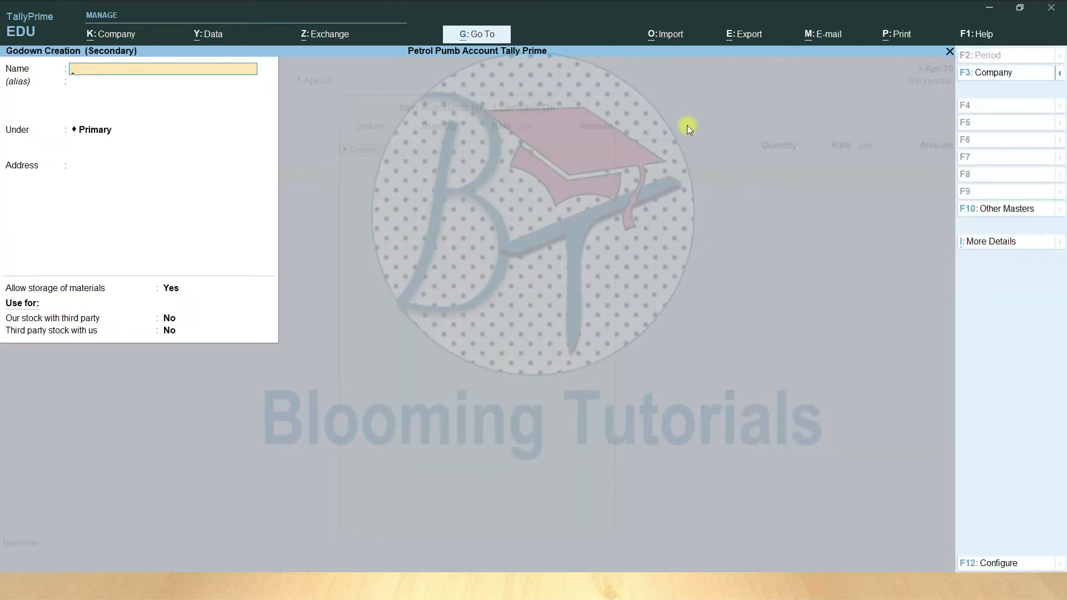
text(Tank 2)
key(Return)
key(ctrl+a)
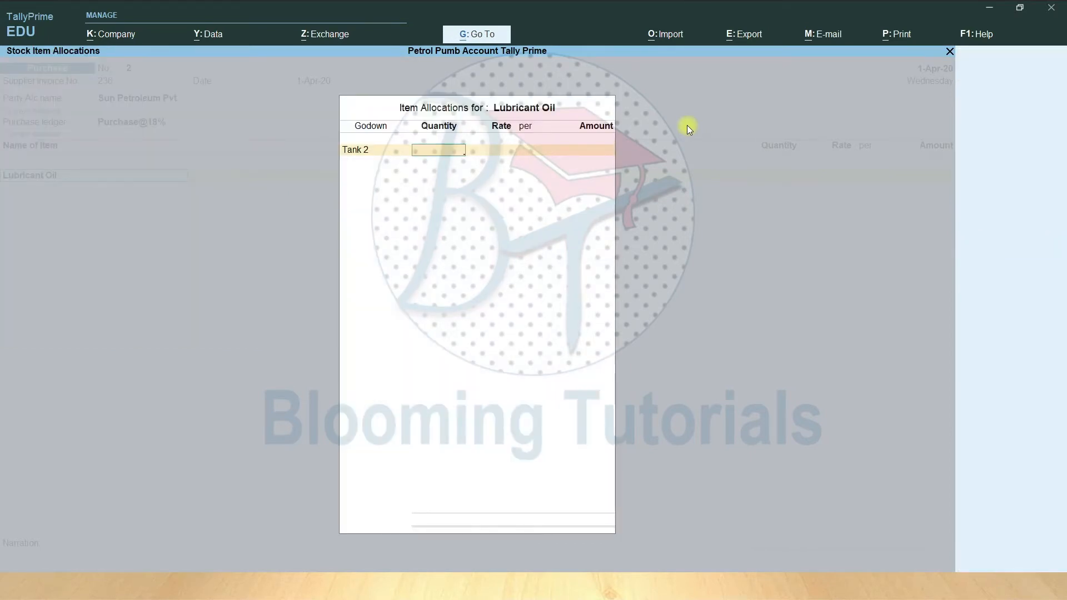
Allocate 500 ltr of Lubricant Oil to Tank 2 at a rate of 90 per ltr and complete the item line.
text(500)
key(Return)
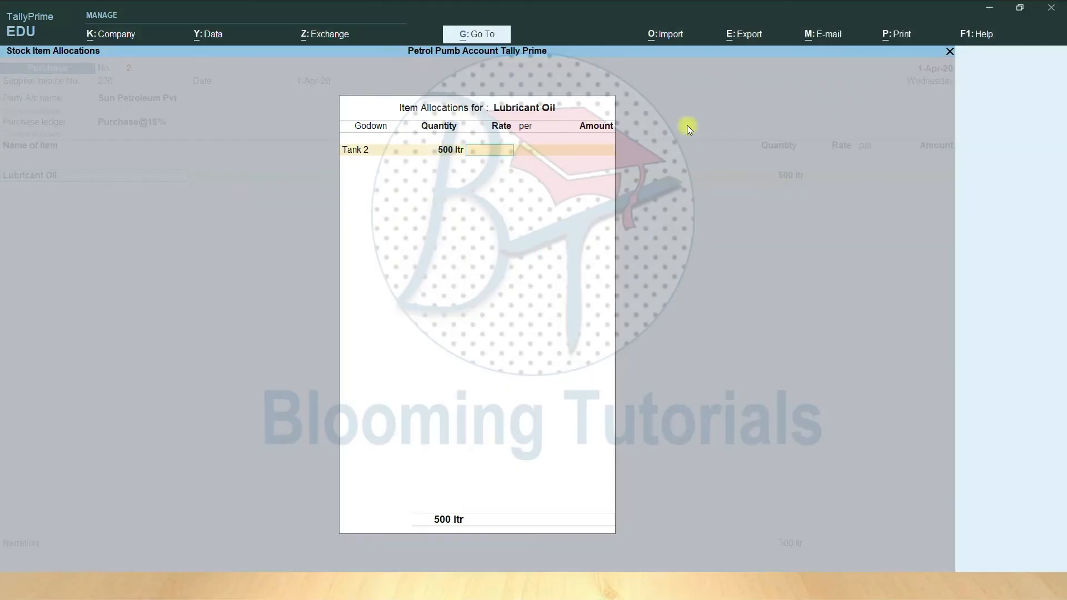
text(90)
key(Return)
key(Return)
key(Return)
key(Return)
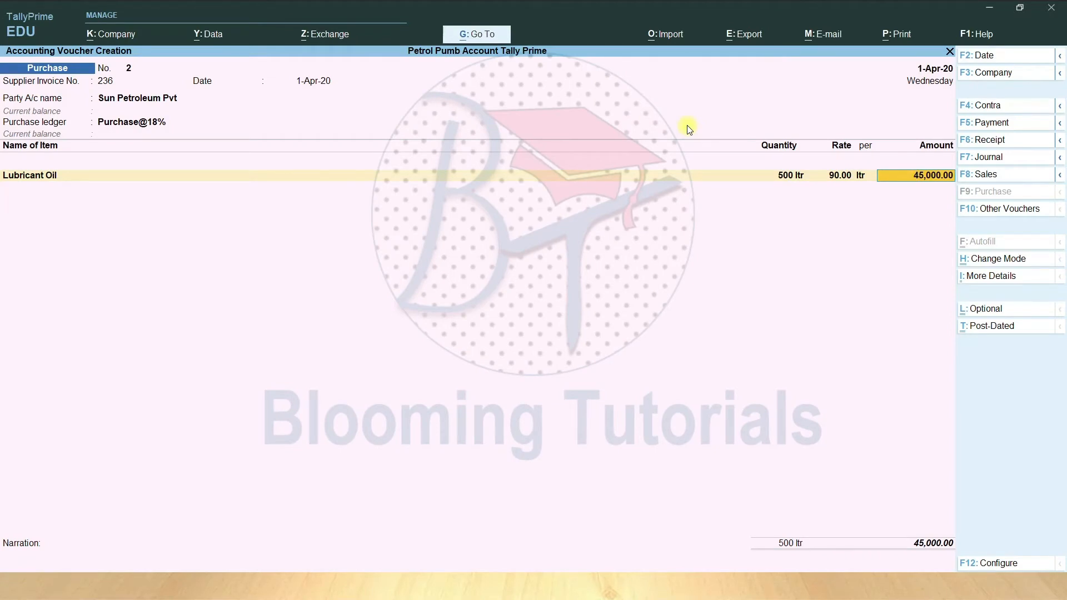
key(Return)
key(Return)
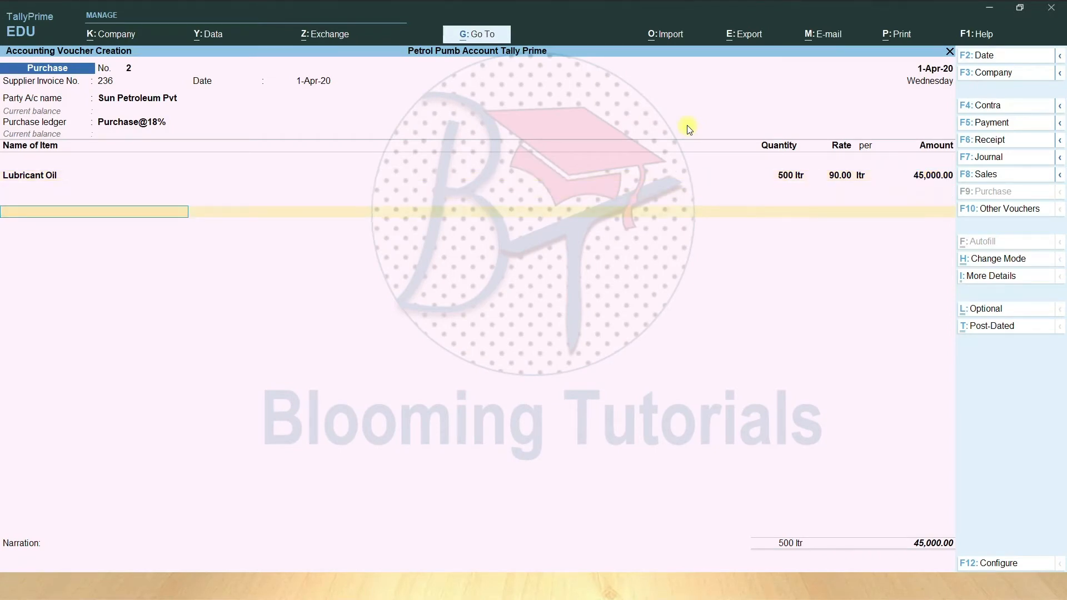
Add the CGST and SGST ledgers to the purchase with their calculated amounts and end the ledger entries.
text(C)
key(Return)
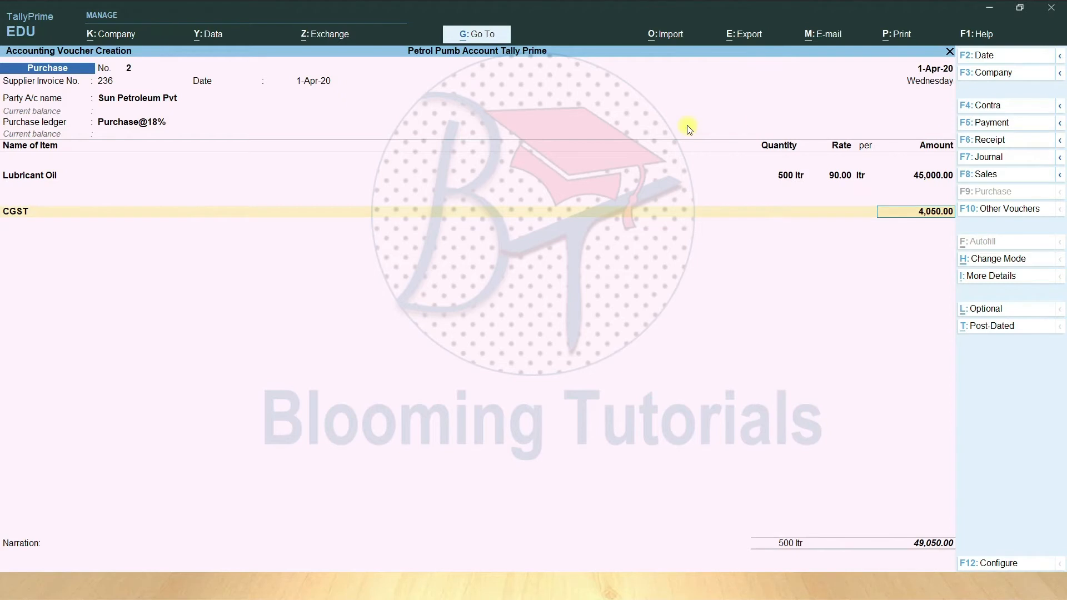
key(Return)
text(S)
key(Return)
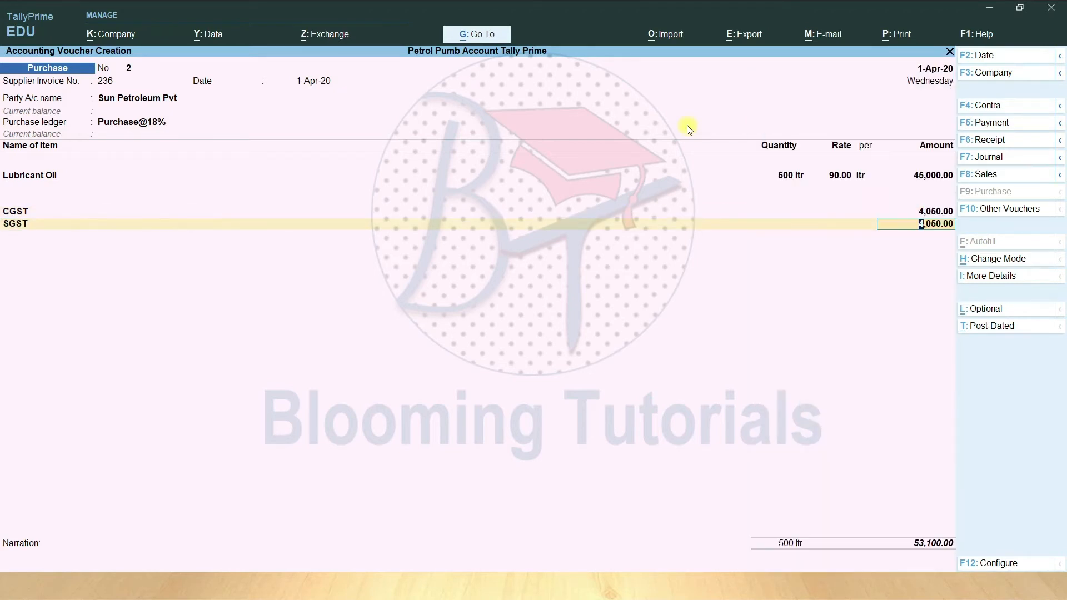
key(Return)
key(Return)
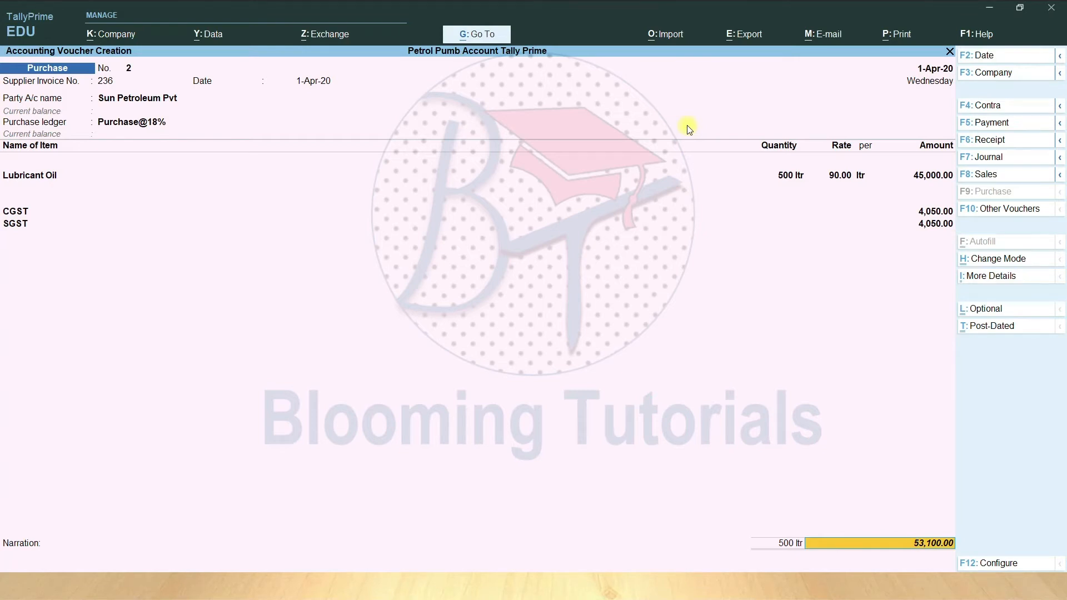
Leave the narration blank, save the lubricant purchase voucher and exit voucher entry.
key(Return)
key(Return)
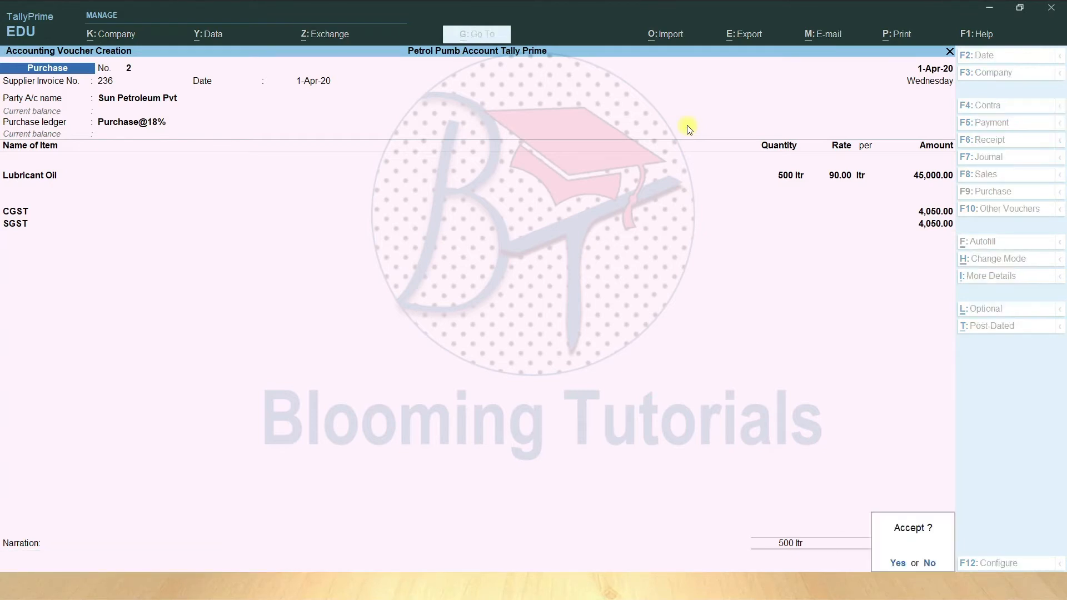
key(Return)
key(Escape)
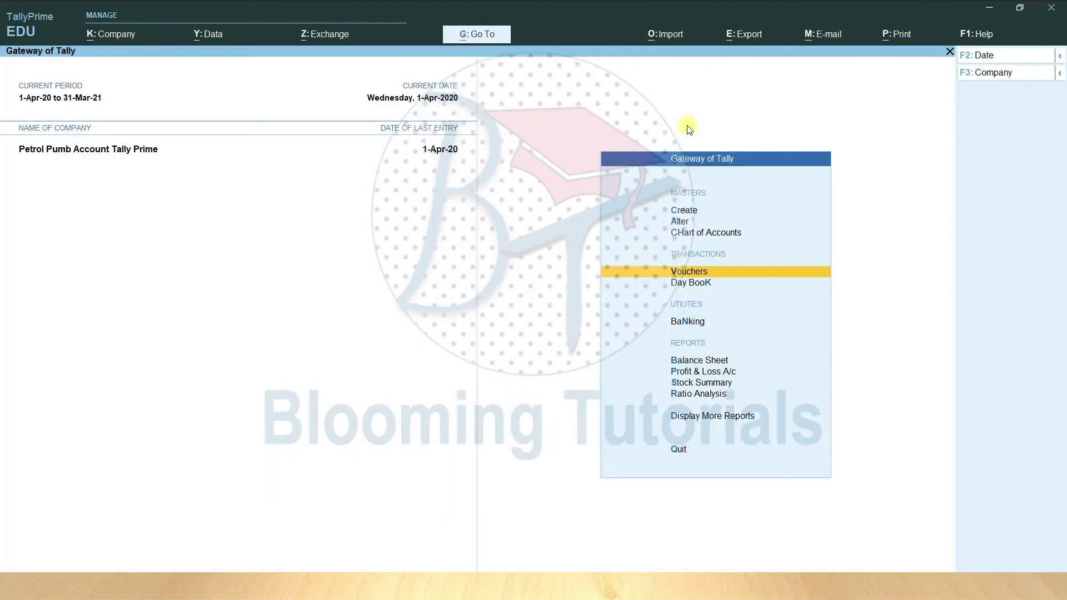
View the stock summary with its detailed, godown-wise breakdown of each item.
key(Down)
key(Down)
key(Down)
key(Down)
key(Down)
key(Return)
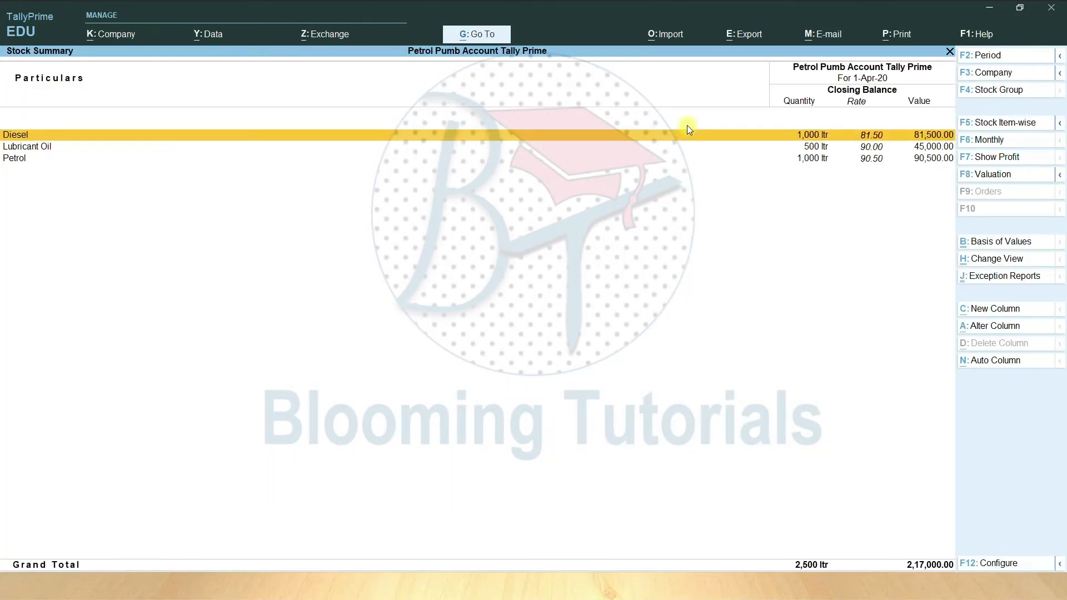
key(alt+F5)
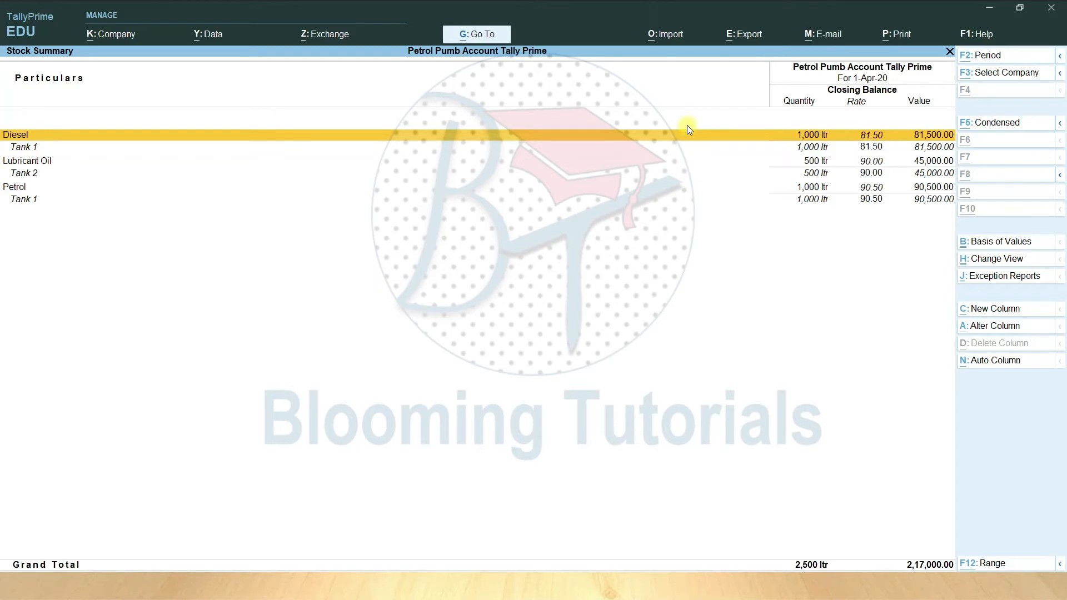
key(alt+F5)
key(alt+F5)
Check the tank allocations of Diesel and Lubricant Oil in the stock summary, and leave the report.
key(Down)
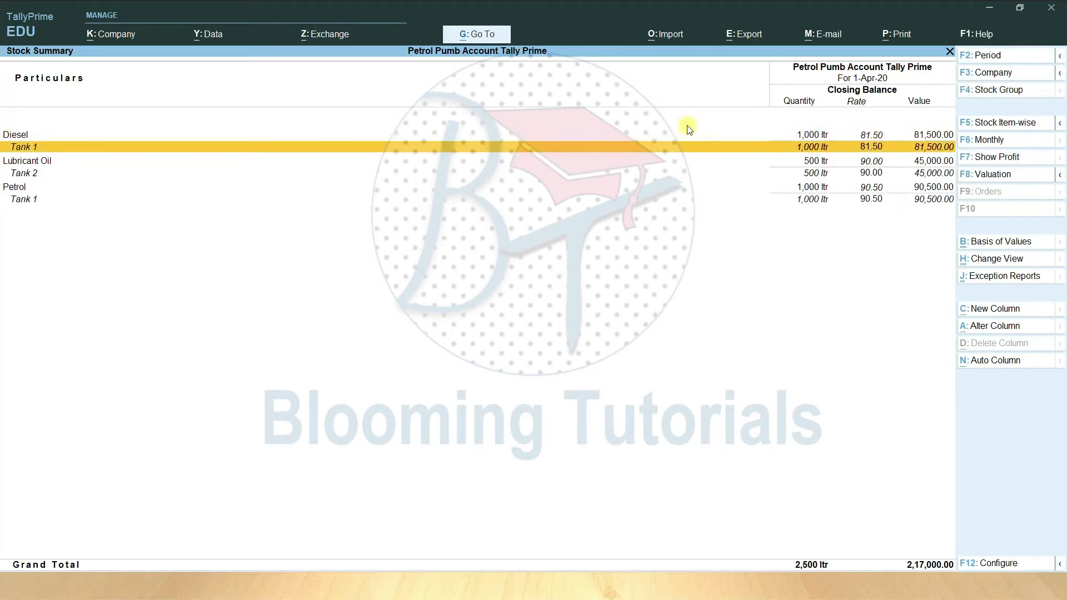
key(Down)
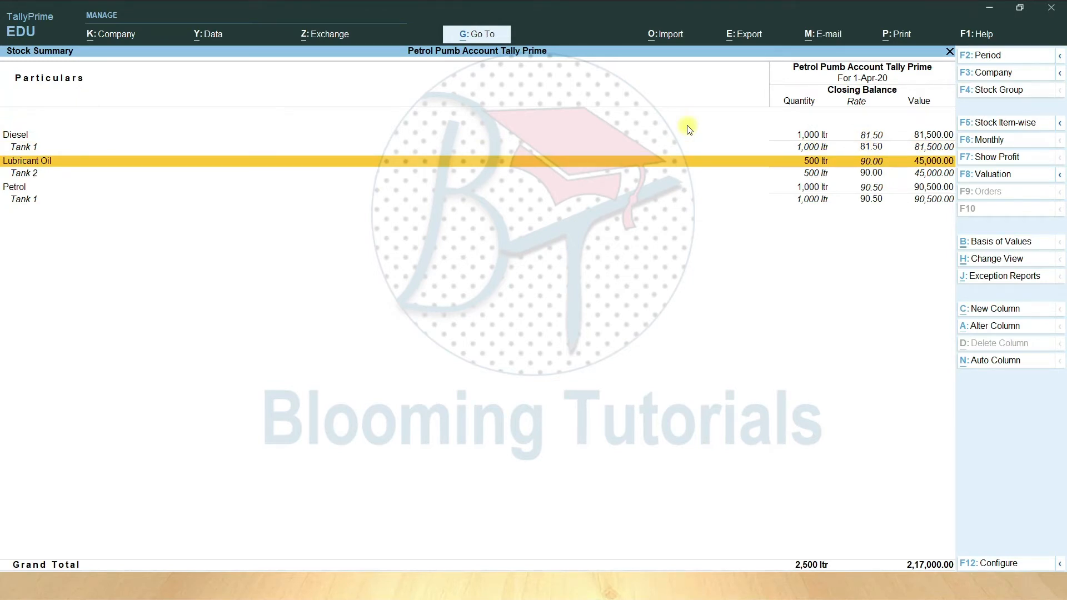
key(Down)
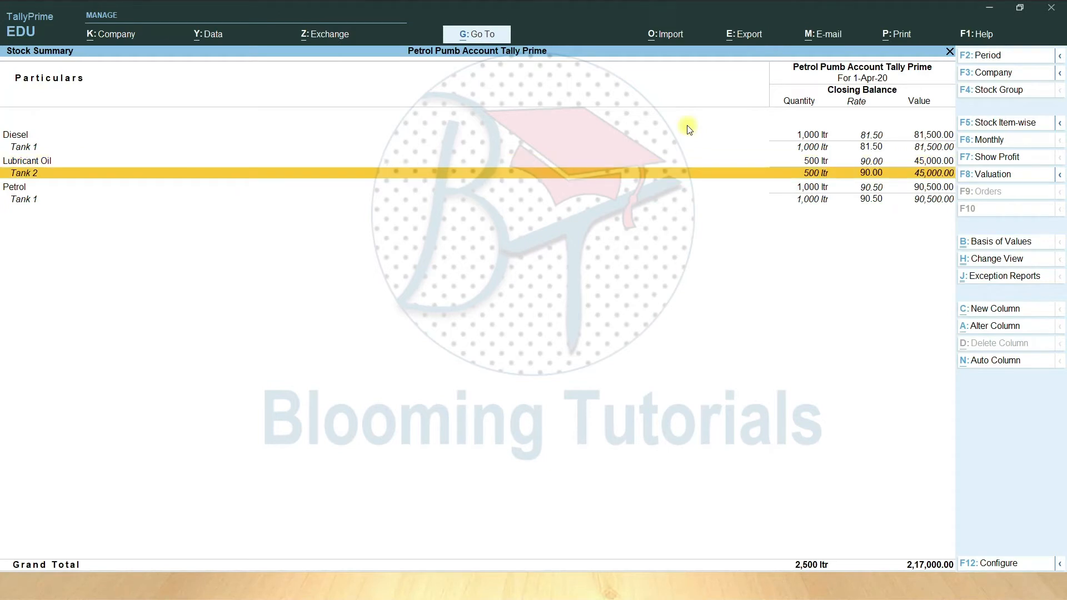
key(Up)
key(Up)
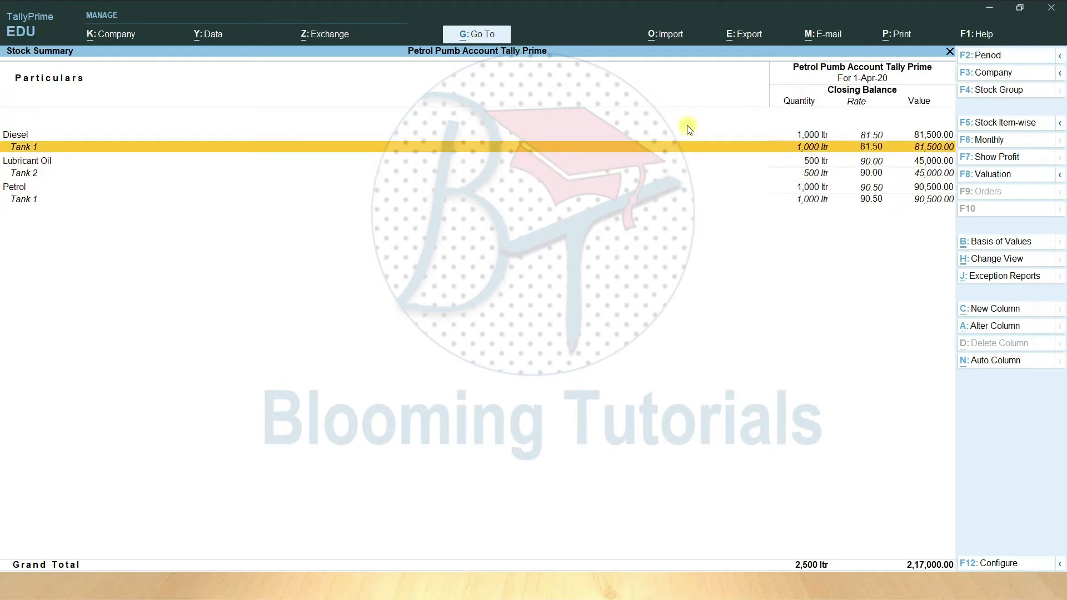
key(Escape)
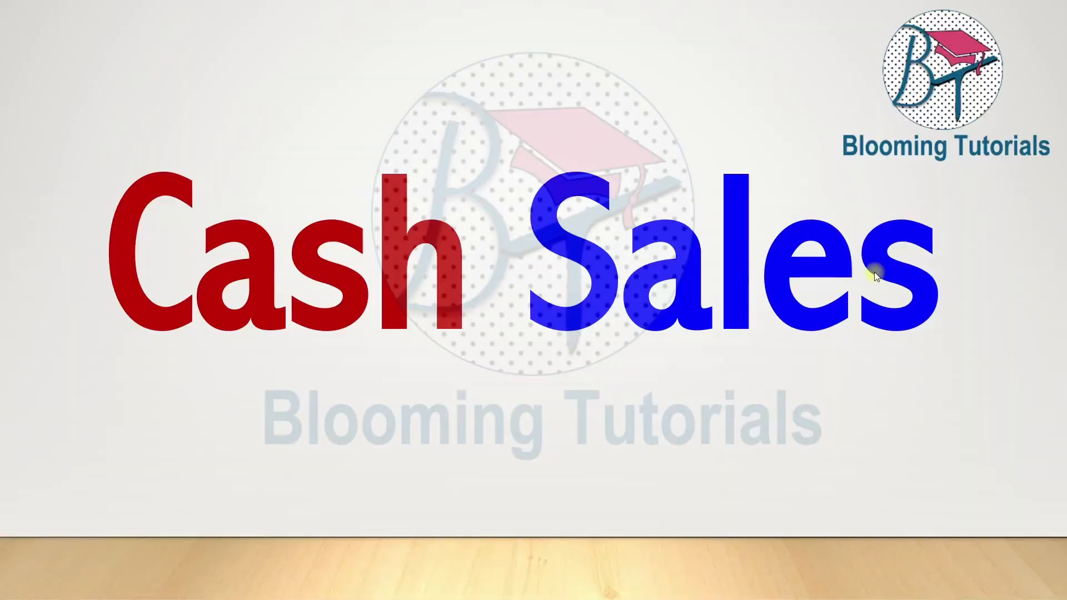
click(835, 376)
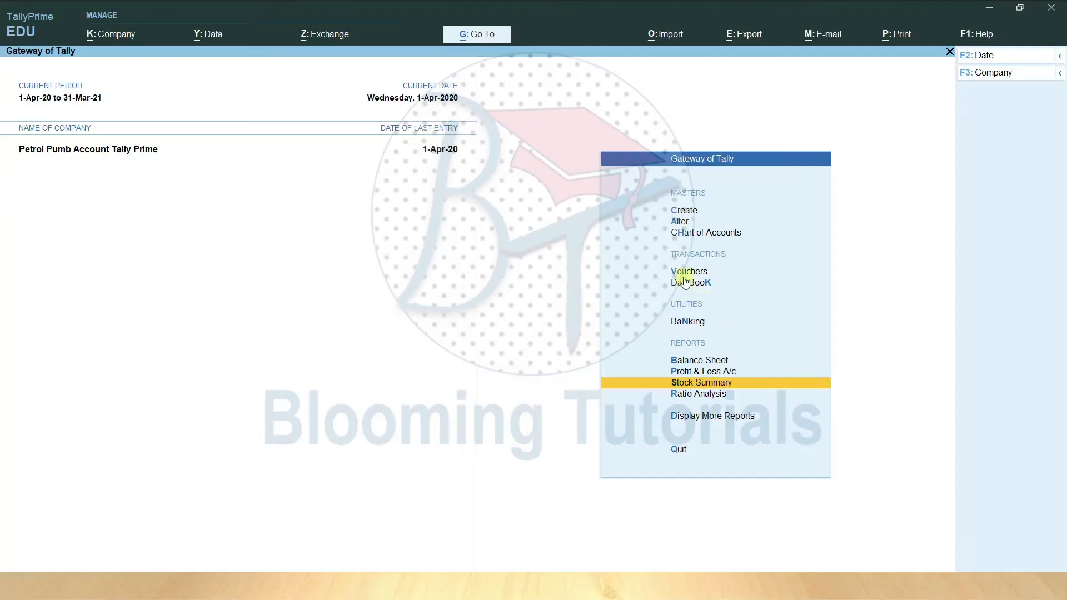
Start a sales voucher with Cash as the party, leaving the dispatch details blank and accepting the party details.
click(683, 276)
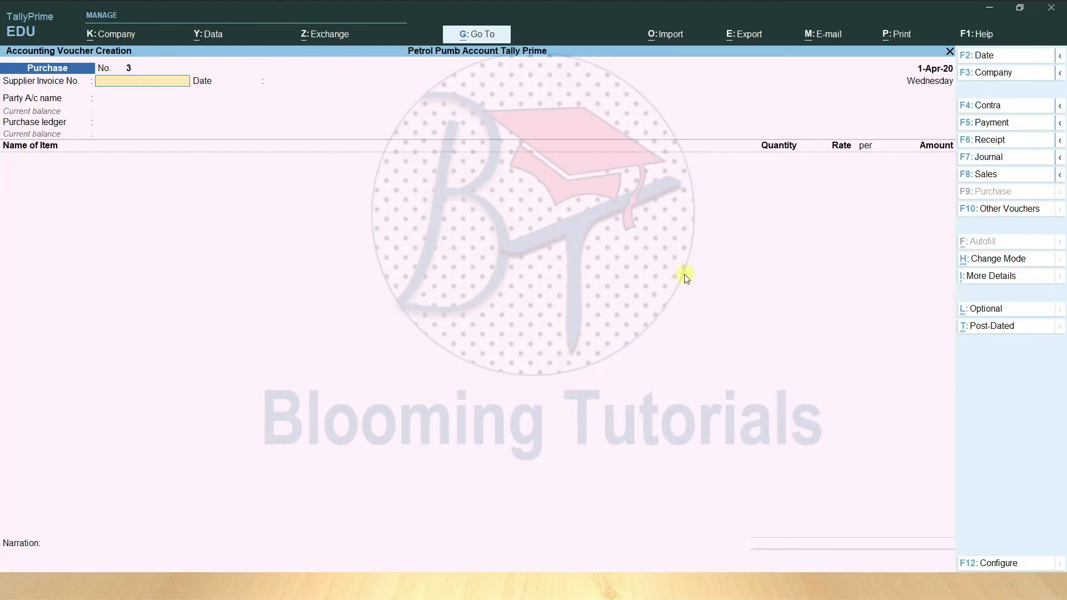
click(989, 174)
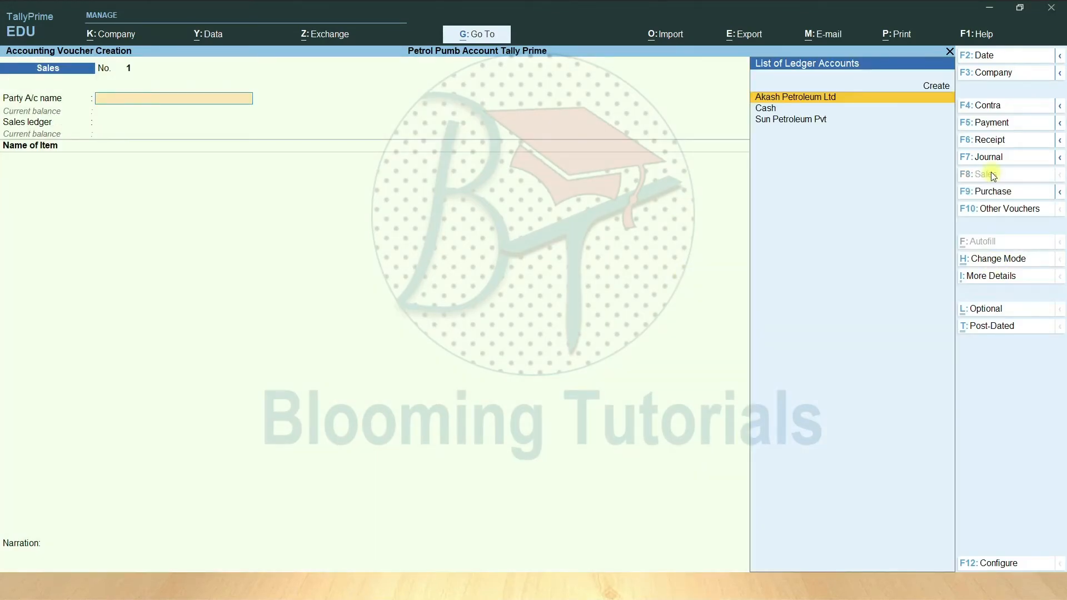
key(Down)
key(Return)
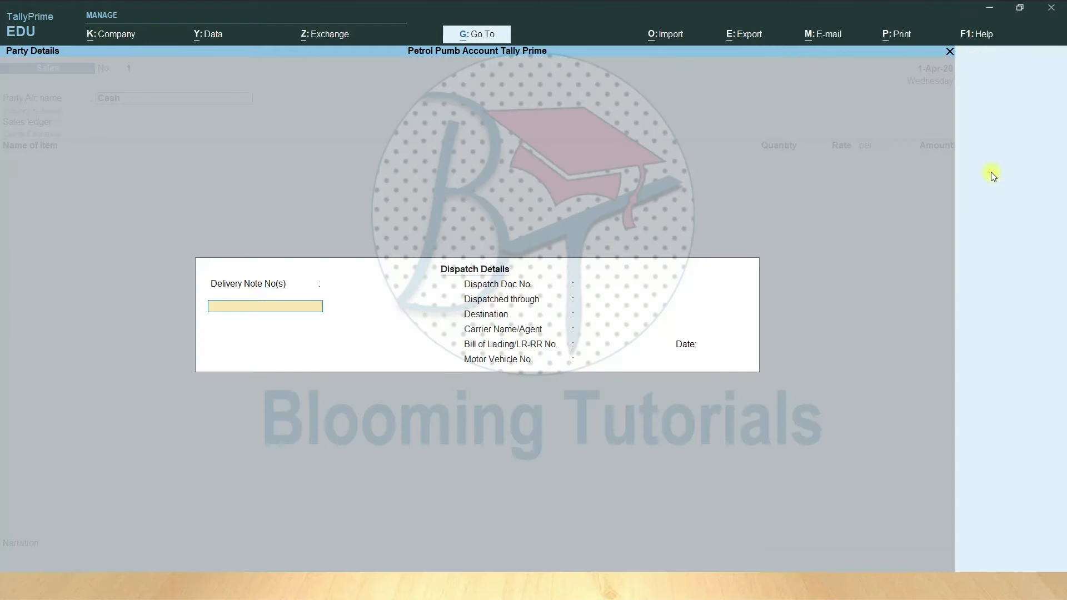
key(ctrl+a)
key(ctrl+a)
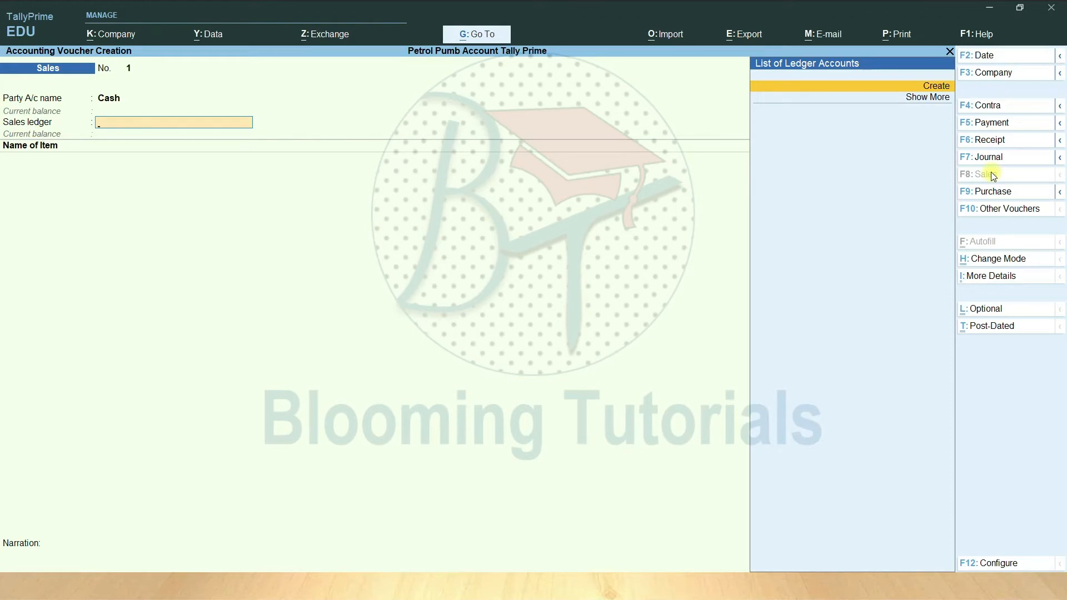
Create a Sales ledger under Sales Accounts with GST applicable and Goods as the type of supply, and save it.
key(Return)
text(Sales)
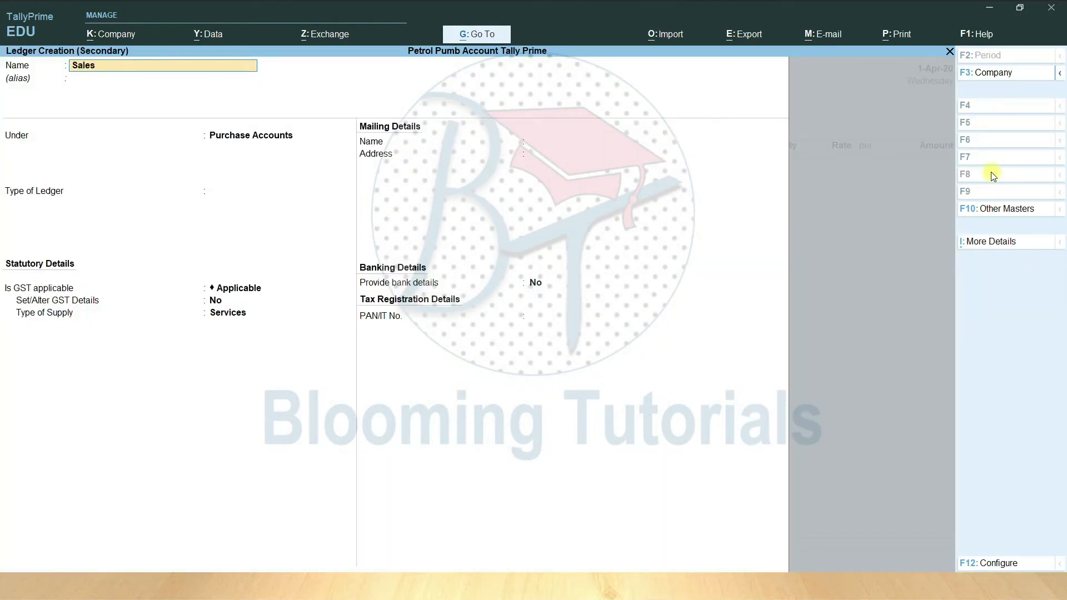
key(Return)
text(sa)
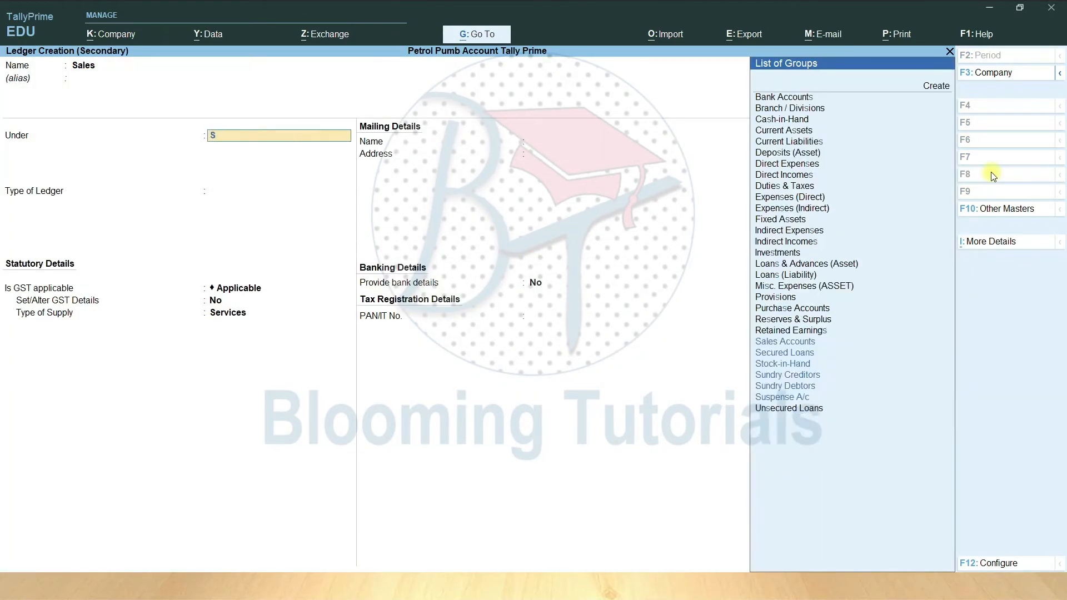
key(Return)
key(Return)
key(Return)
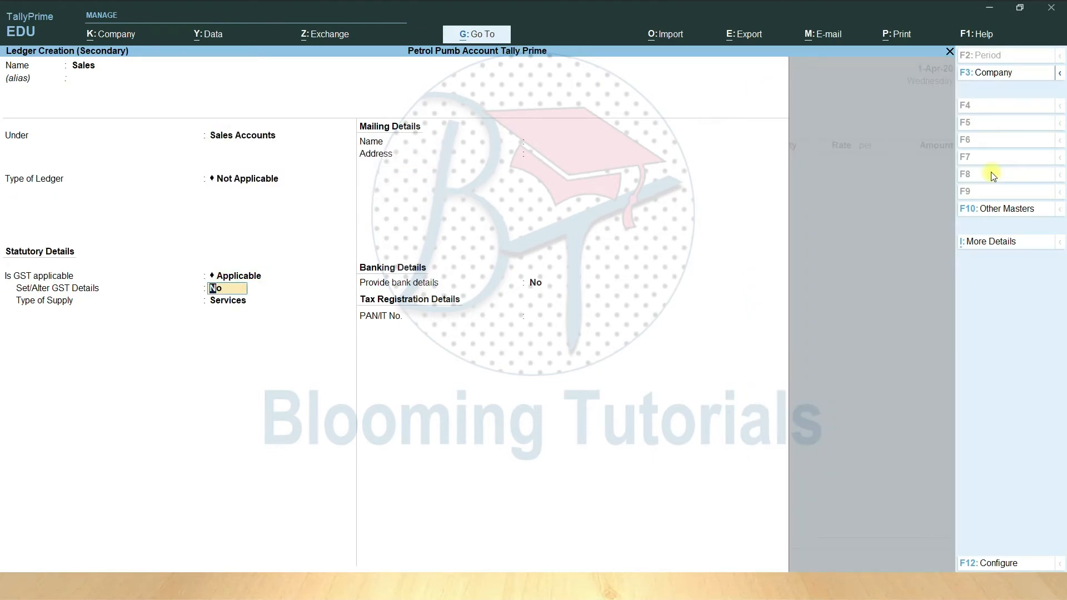
key(Return)
key(Up)
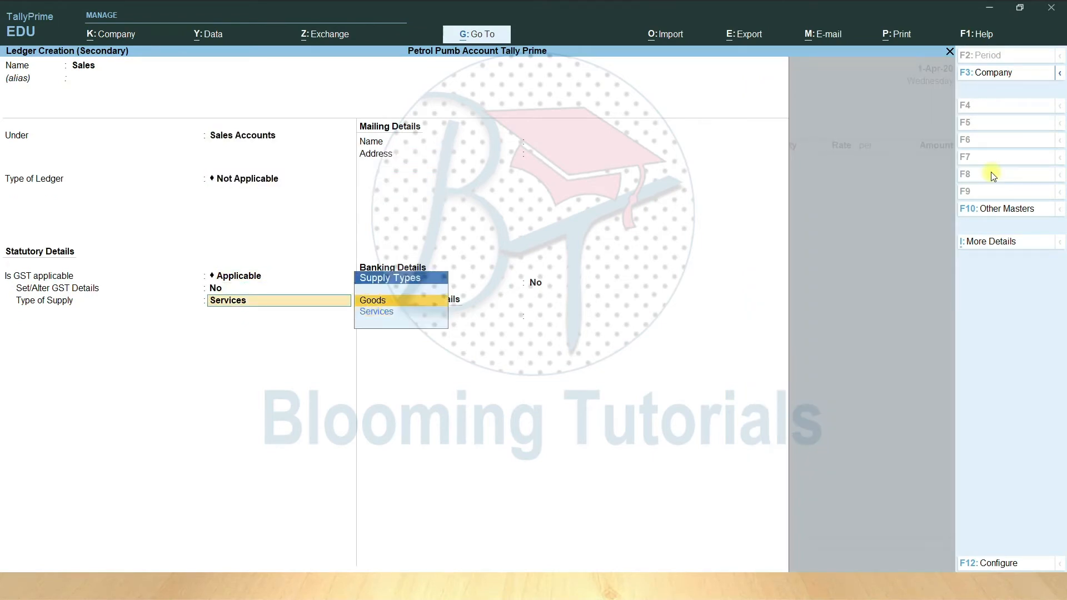
key(Return)
key(Return)
key(Return)
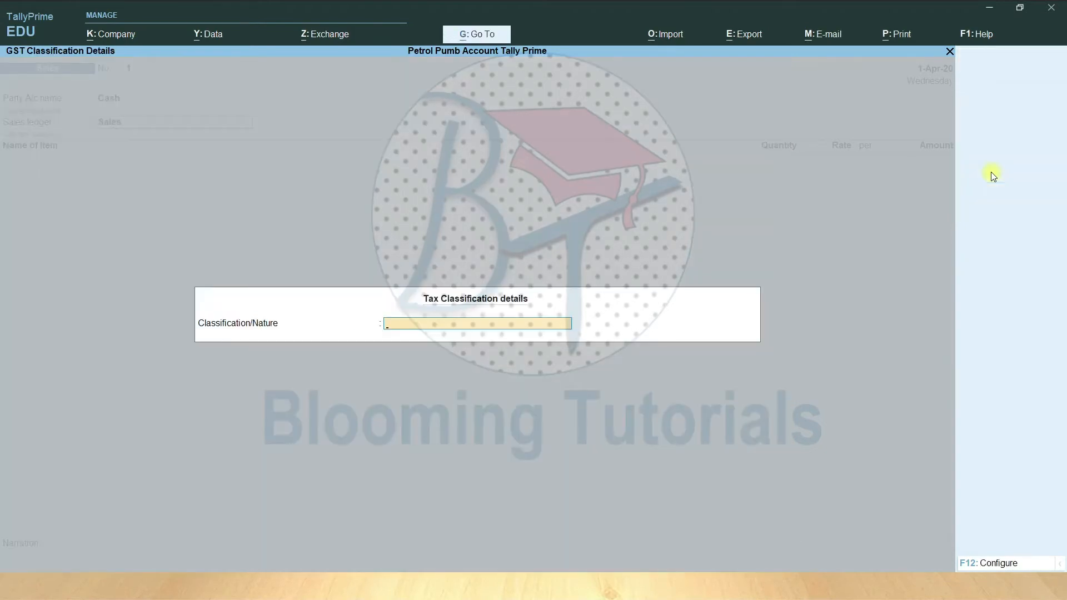
Choose a sales nature of transaction as the tax classification for the Sales ledger in the cash sale.
text(S)
key(Up)
key(Up)
key(Up)
key(Up)
key(Up)
key(Up)
key(Up)
key(Up)
key(Up)
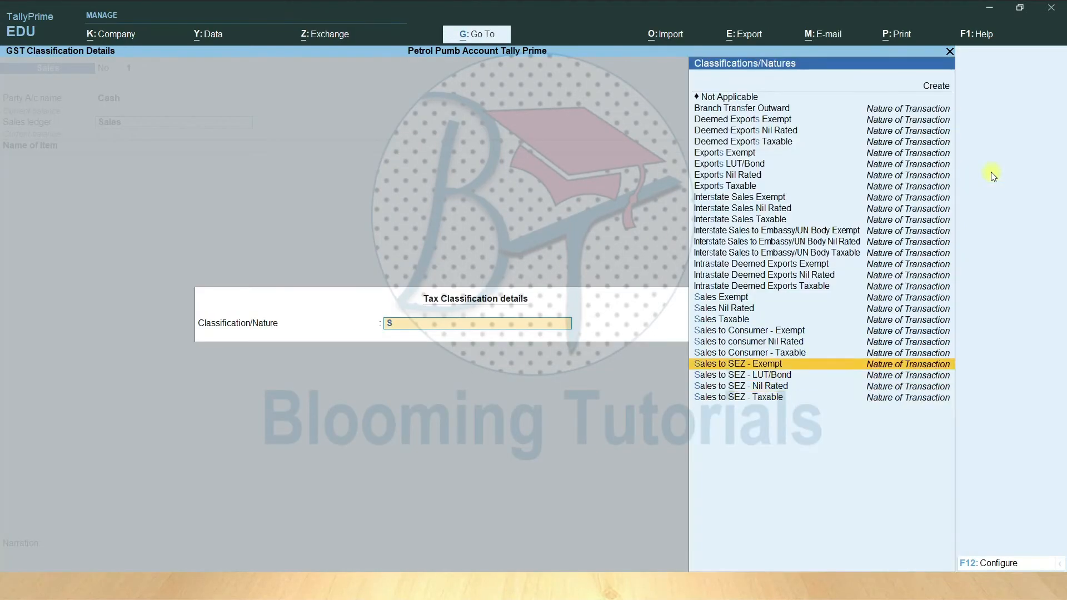
key(Down)
key(Return)
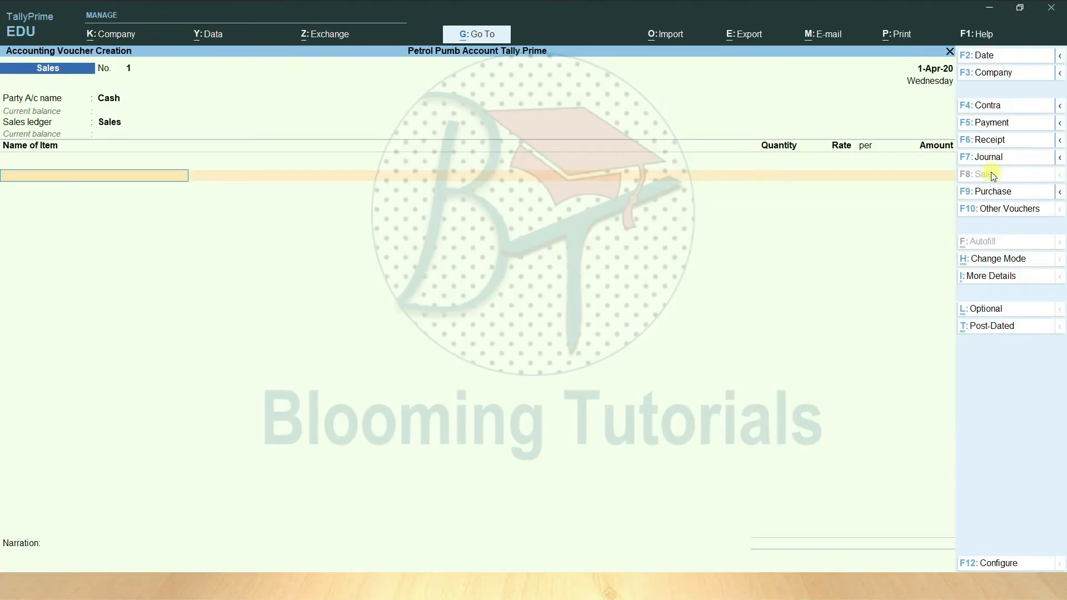
Add Petrol to the cash sale, allocating 100 ltr from Tank 1 at a rate of 99.50 per ltr.
text(P)
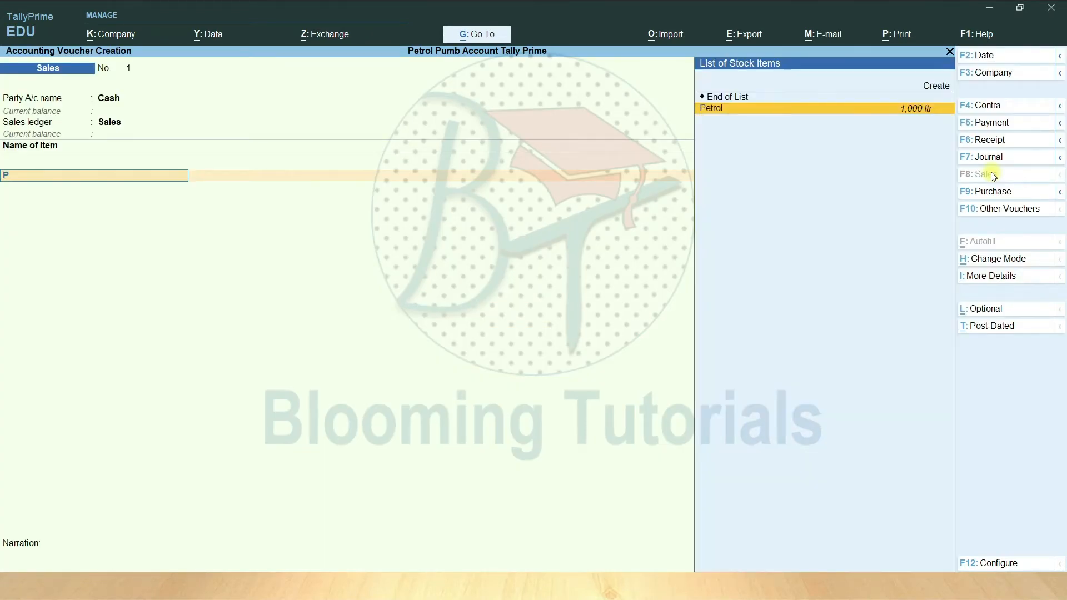
key(Return)
key(Return)
text(T)
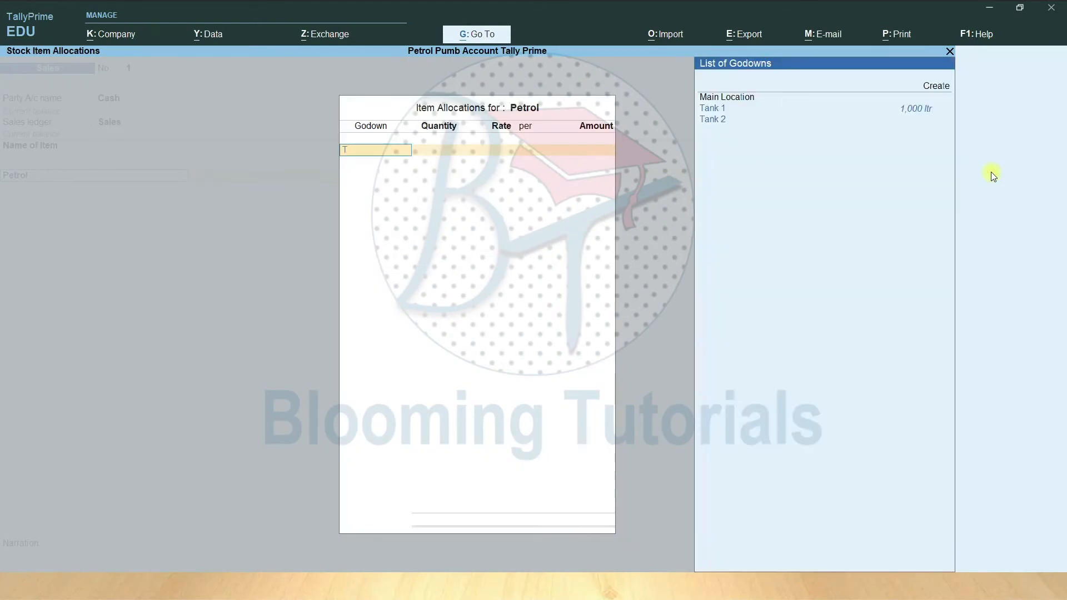
key(Return)
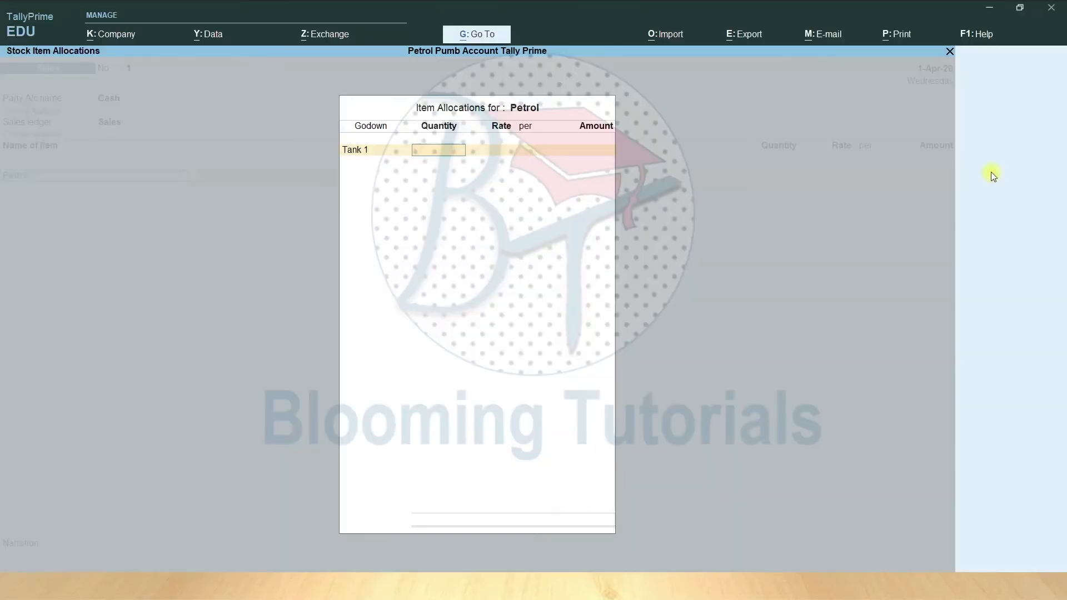
text(99.50)
key(Return)
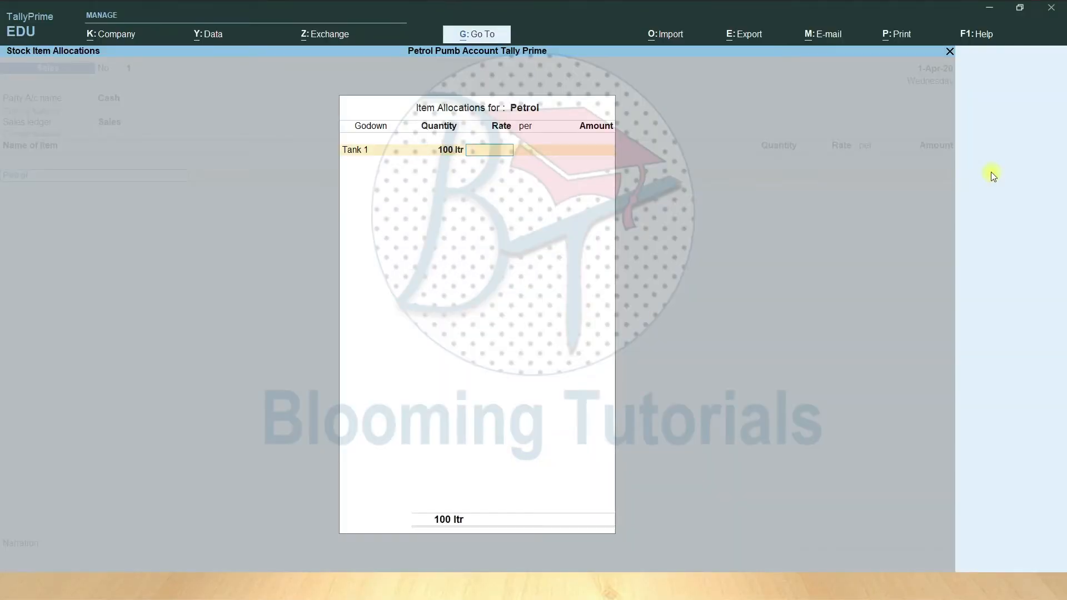
text(99.50)
key(Return)
key(Return)
key(Return)
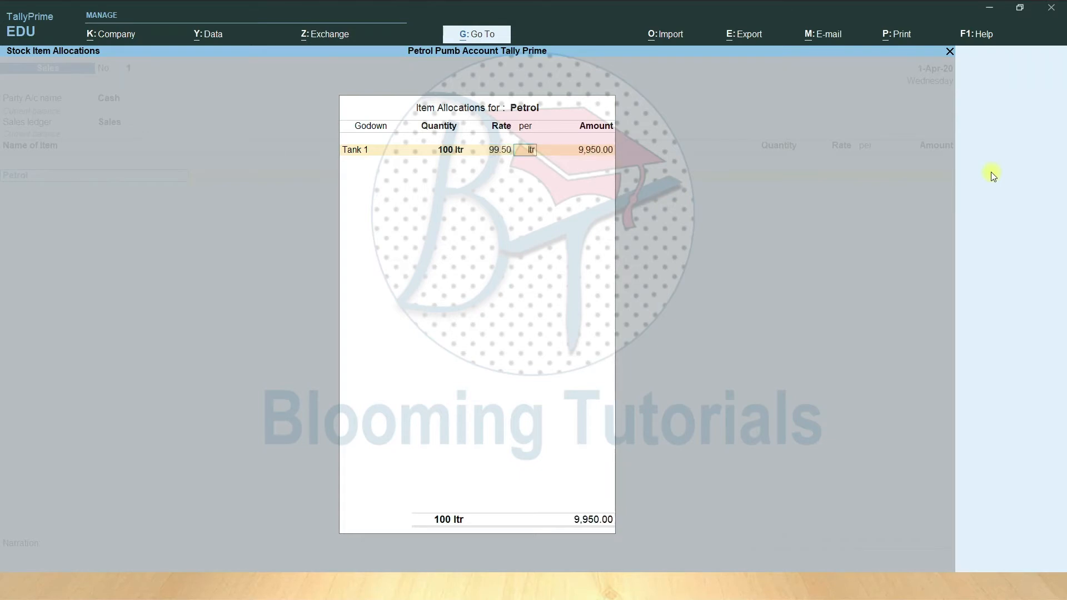
key(Return)
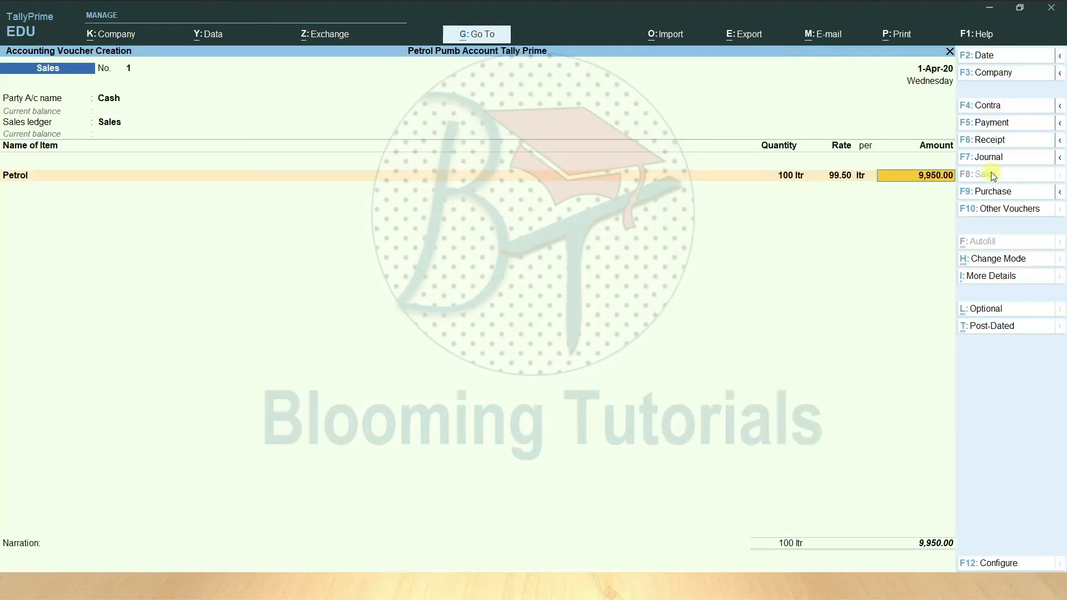
key(Return)
Add Diesel to the cash sale, allocating 100 ltr from Tank 1 at a rate of 89.50 per ltr.
text(D)
key(Return)
key(Return)
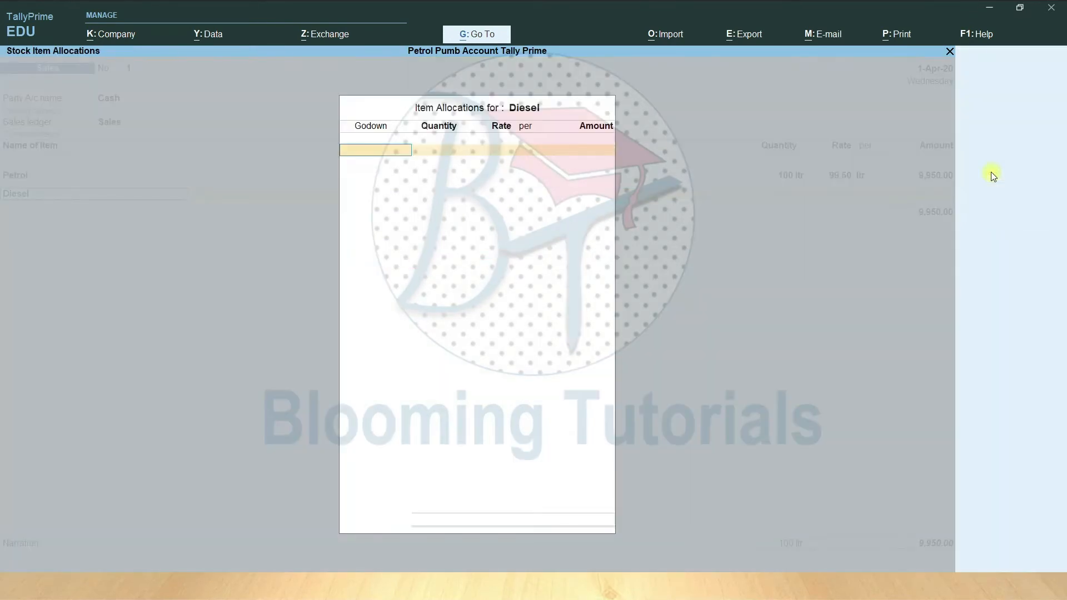
key(Down)
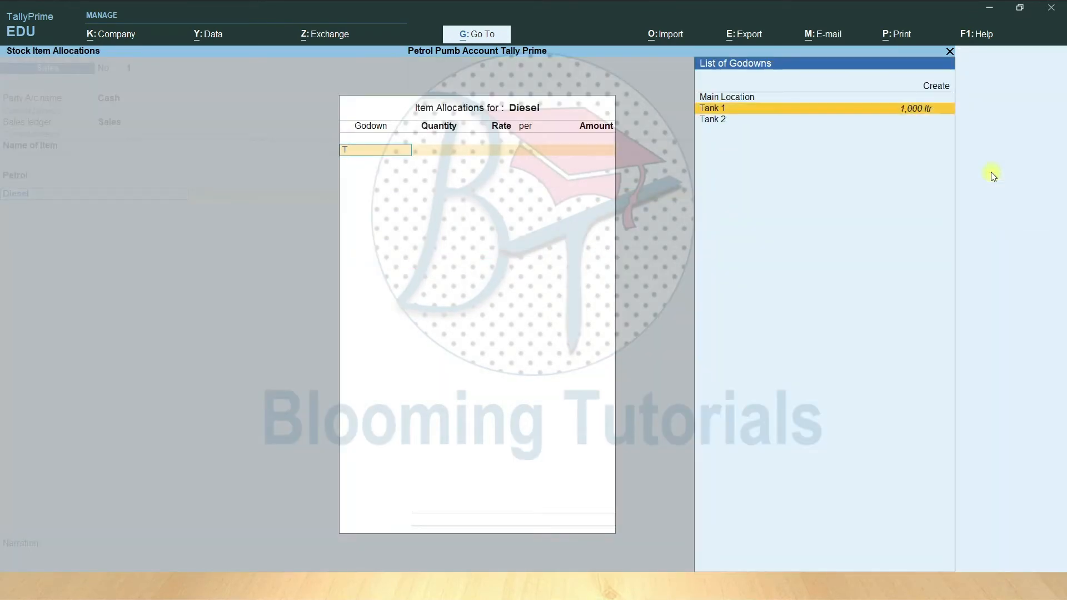
key(Return)
text(100)
key(Return)
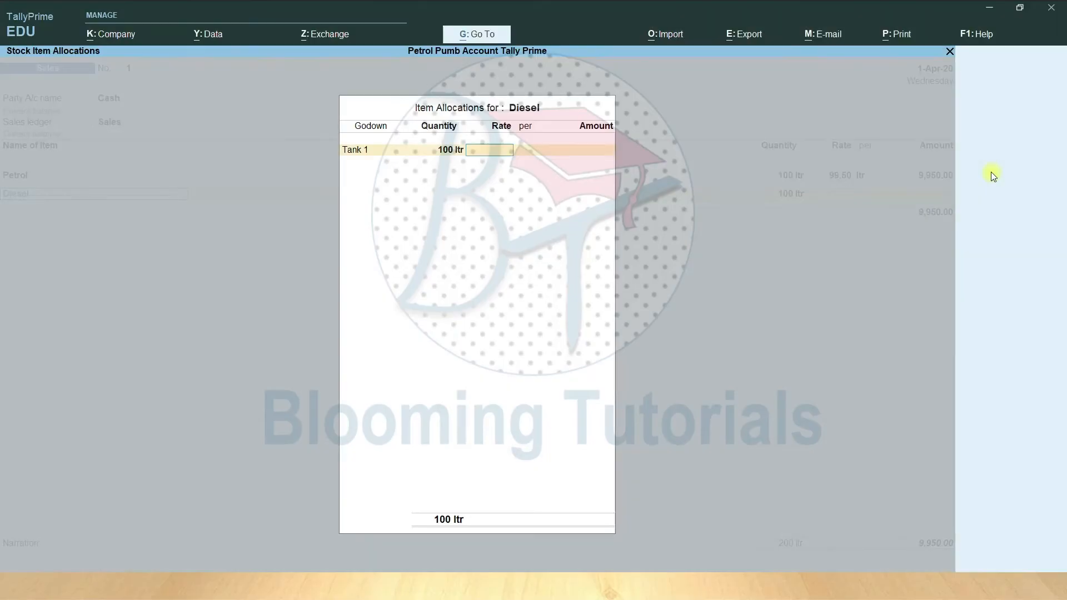
text(89.5)
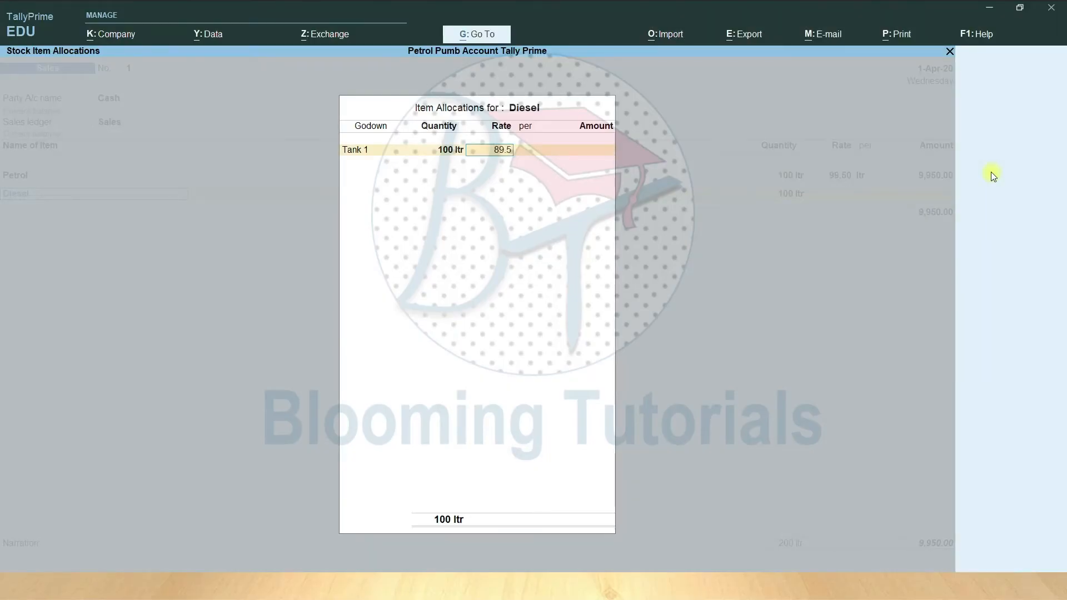
key(Return)
key(Return)
key(Return)
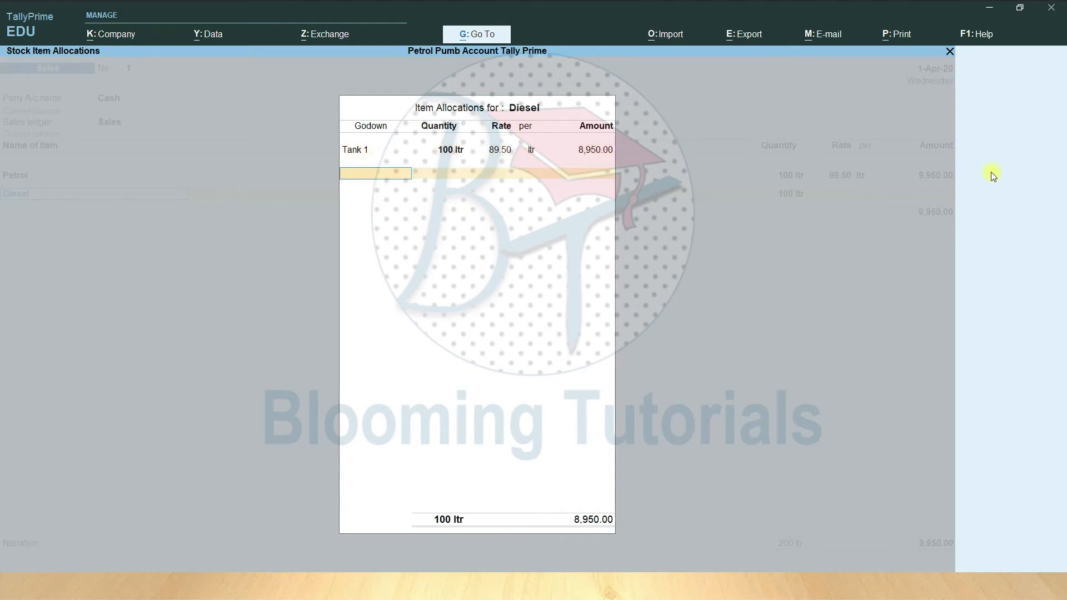
key(Return)
key(Return)
End the item list and add the CGST and SGST ledgers below the Petrol and Diesel lines.
key(Return)
key(Return)
key(Return)
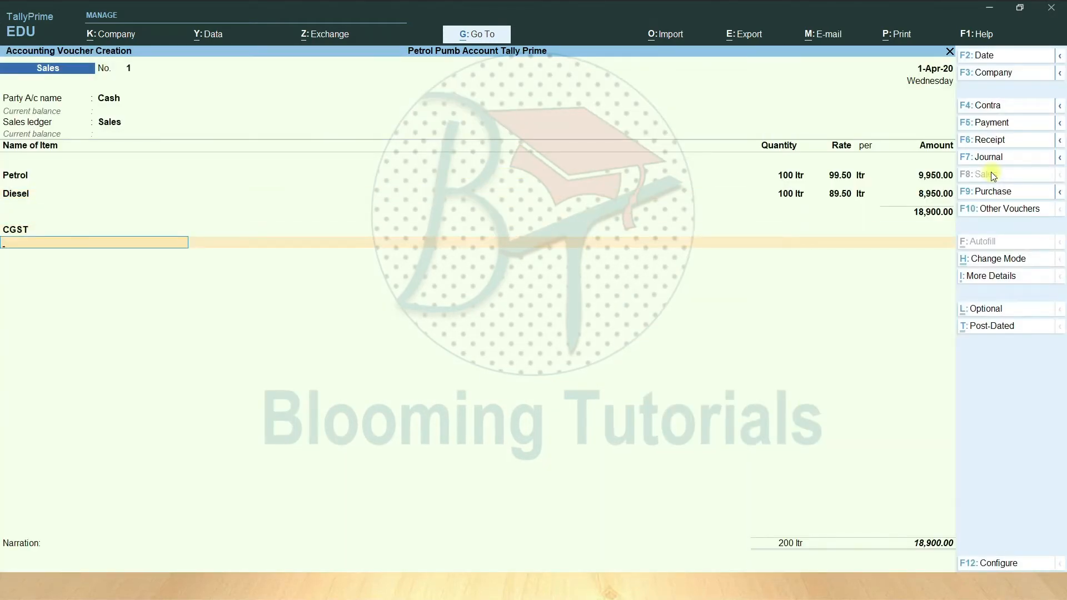
text(S)
key(Return)
key(Down)
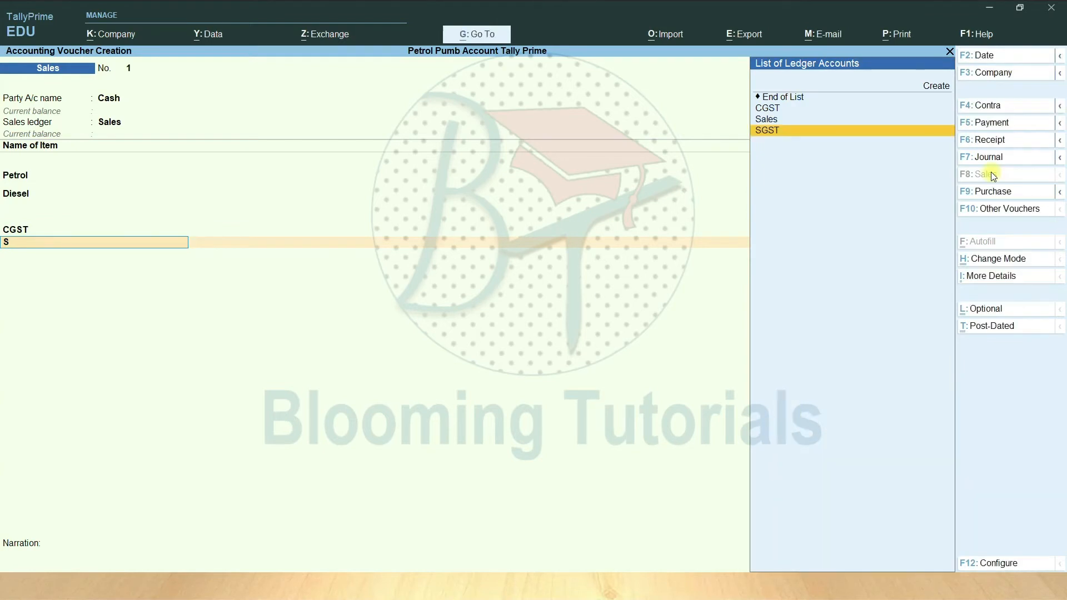
key(Return)
key(Return)
key(Return)
Leave the narration blank and save the cash sales voucher.
key(Return)
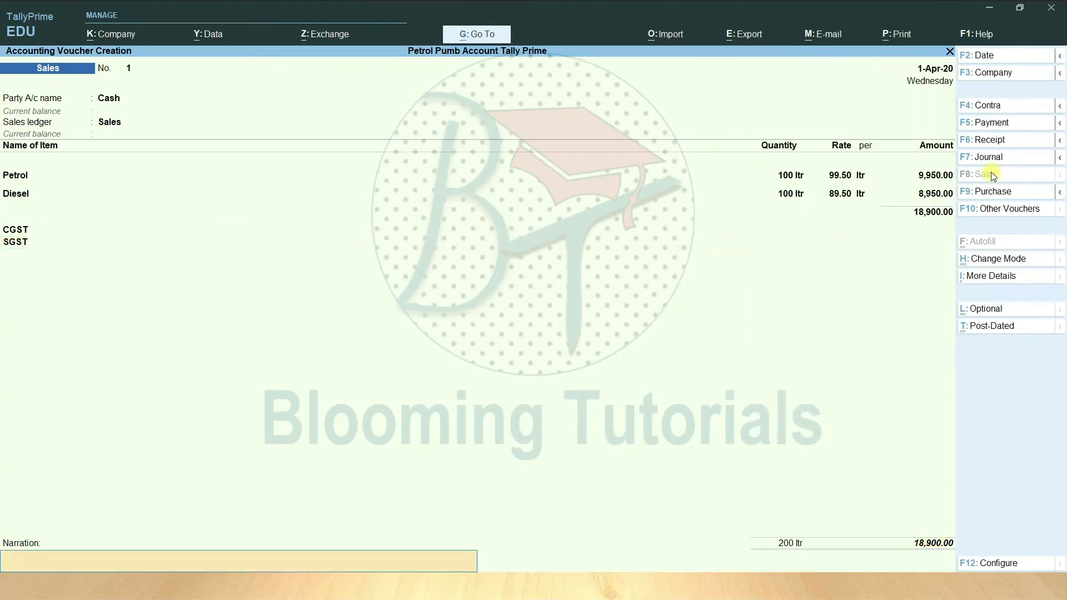
key(Return)
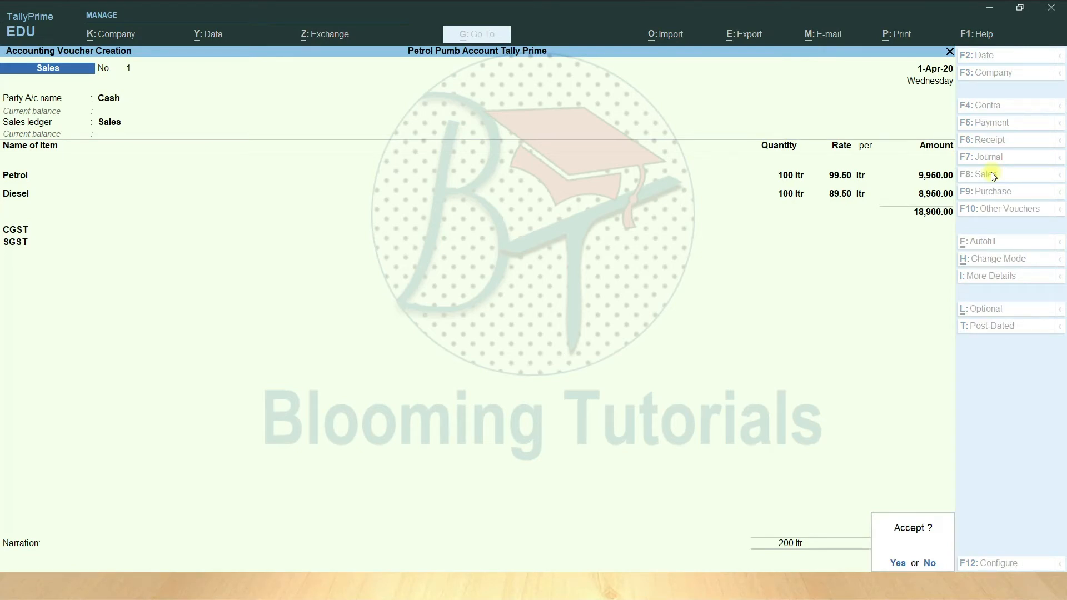
key(Return)
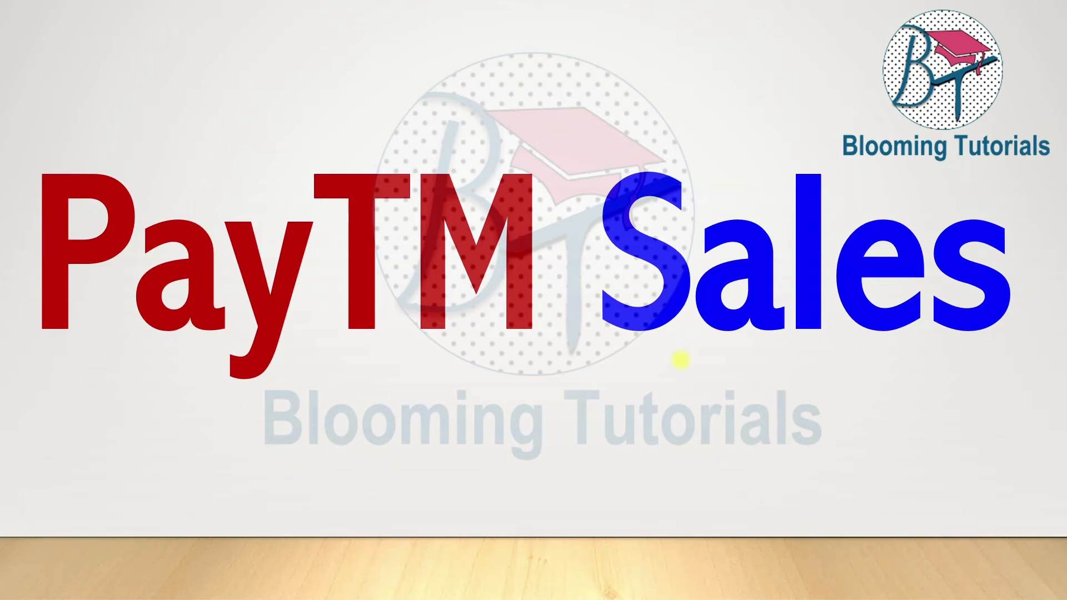
key(Right)
key(Left)
key(Right)
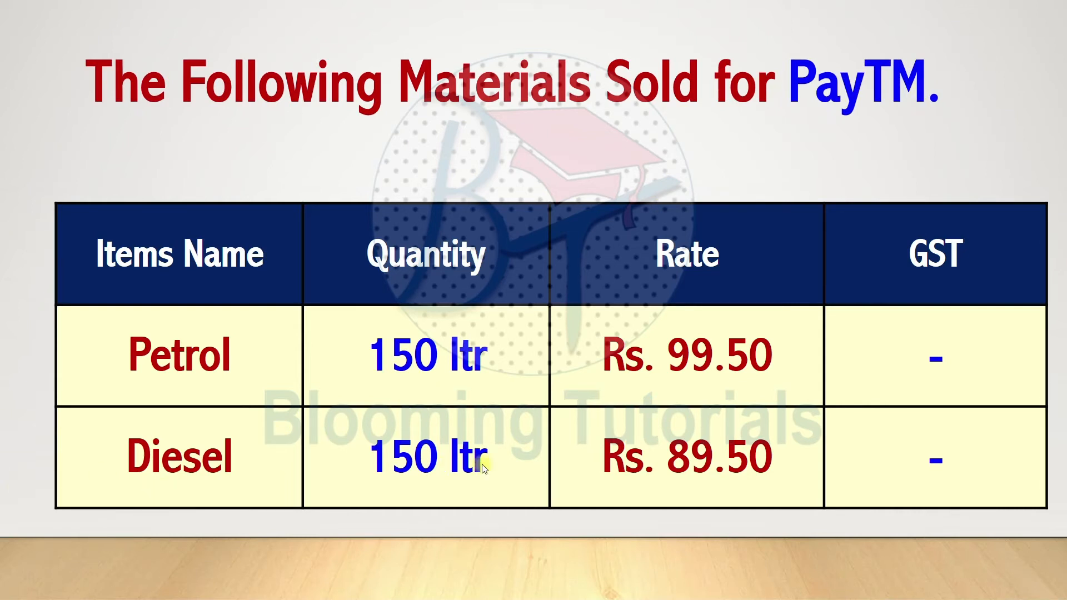
Switch to TallyPrime and create a PayTM party ledger under Bank Accounts, leaving the bank account details blank, and save it.
key(alt+Tab)
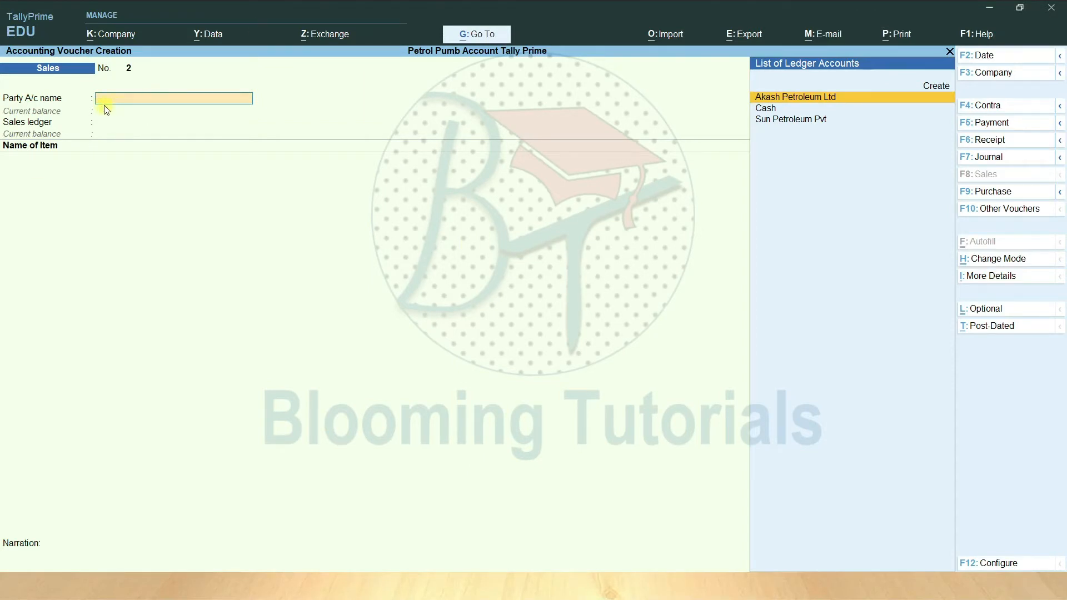
key(alt+c)
text(PayTM)
key(Return)
key(Return)
text(B)
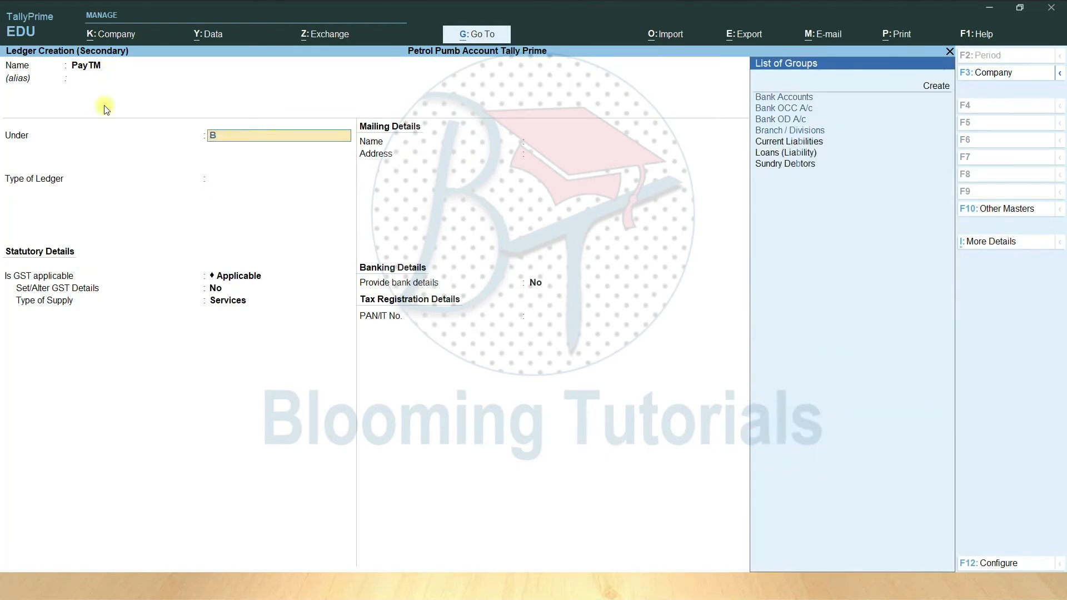
key(Return)
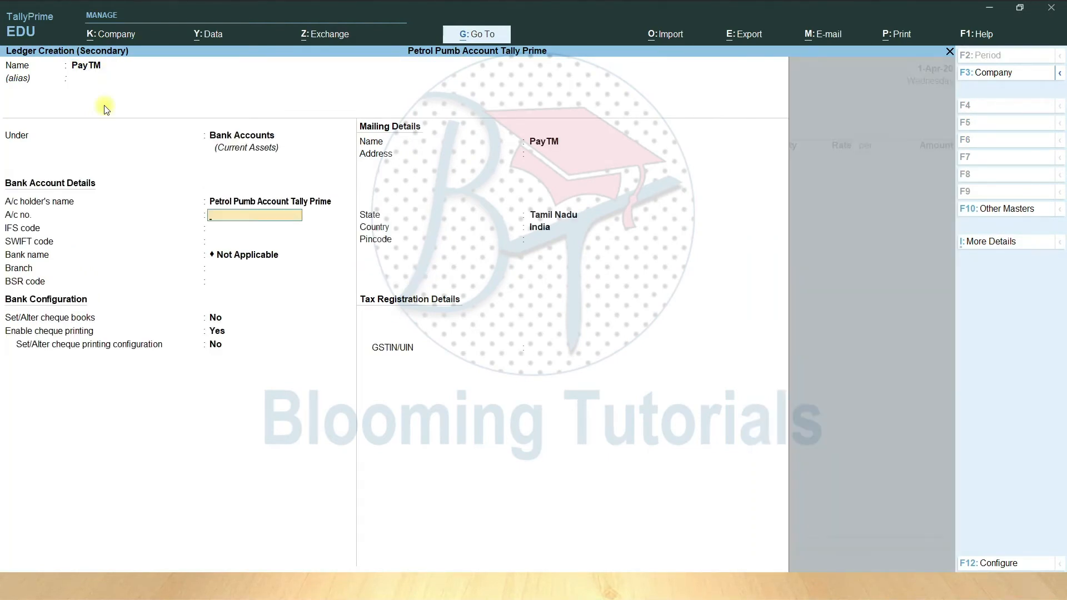
key(Return)
key(Return)
key(Return)
key(Return)
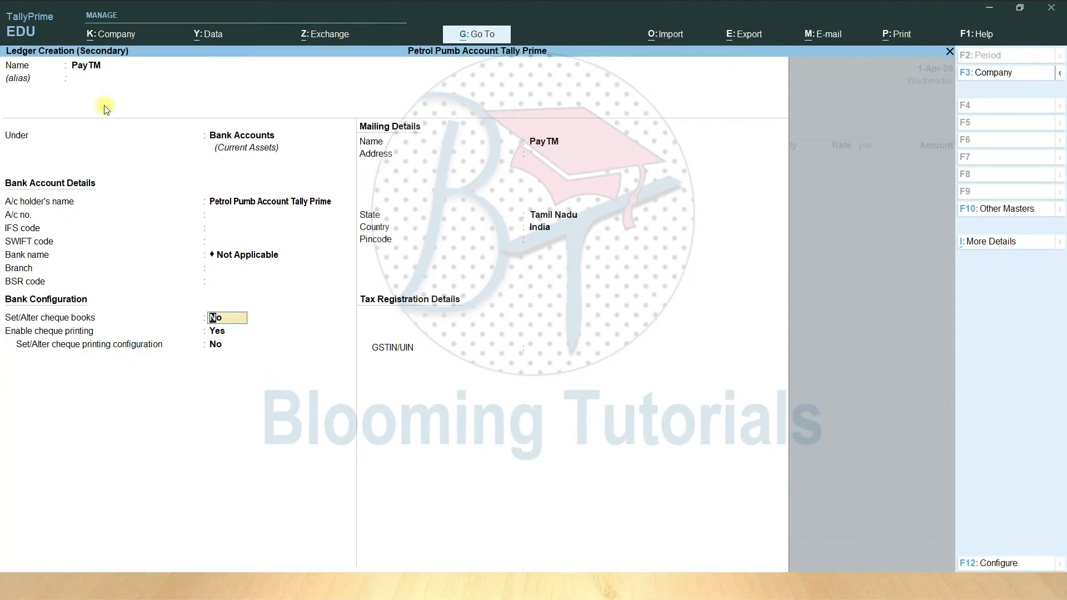
key(ctrl+a)
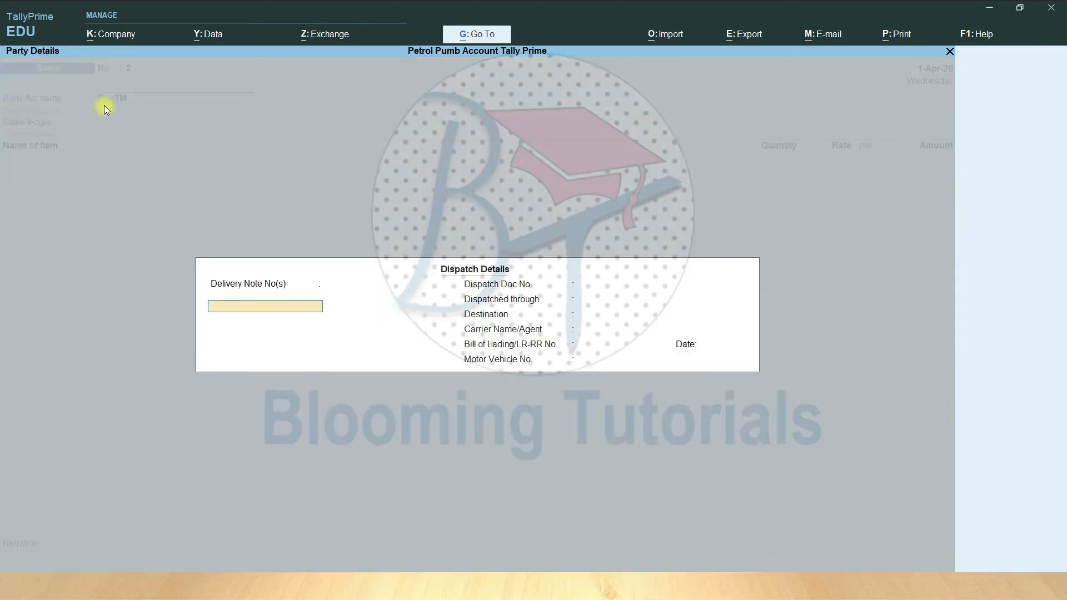
Accept the blank dispatch details and the PayTM party details, and select the Sales ledger with its tax classification.
key(ctrl+a)
key(ctrl+a)
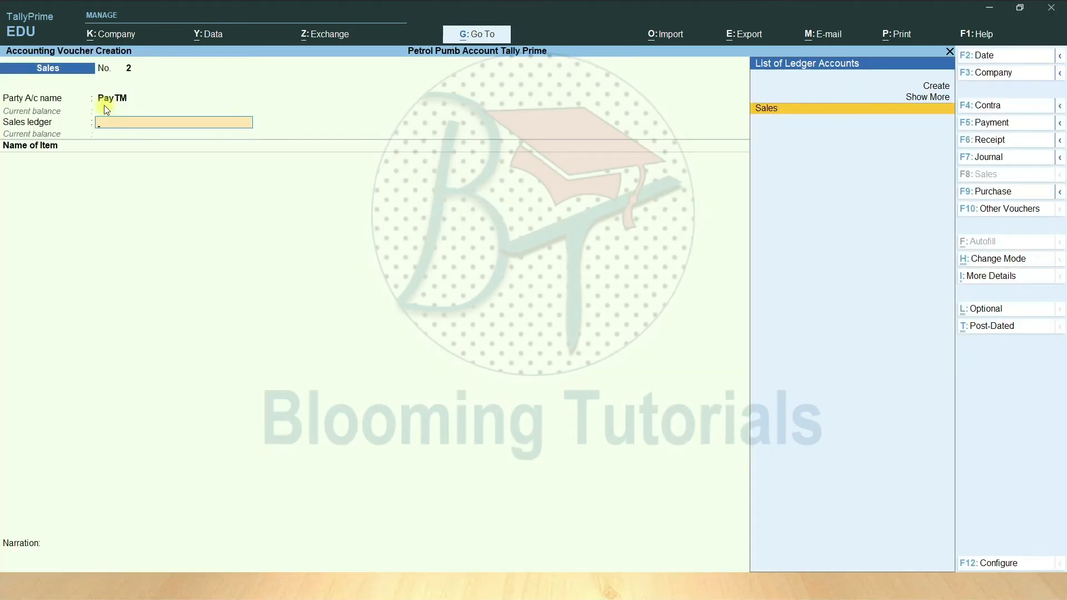
key(Return)
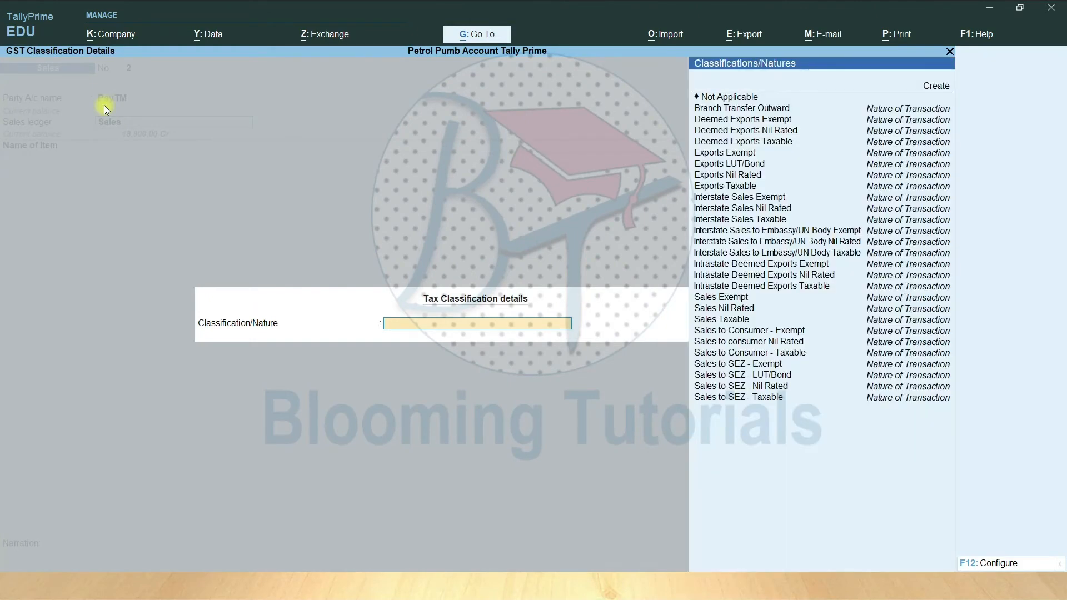
key(Return)
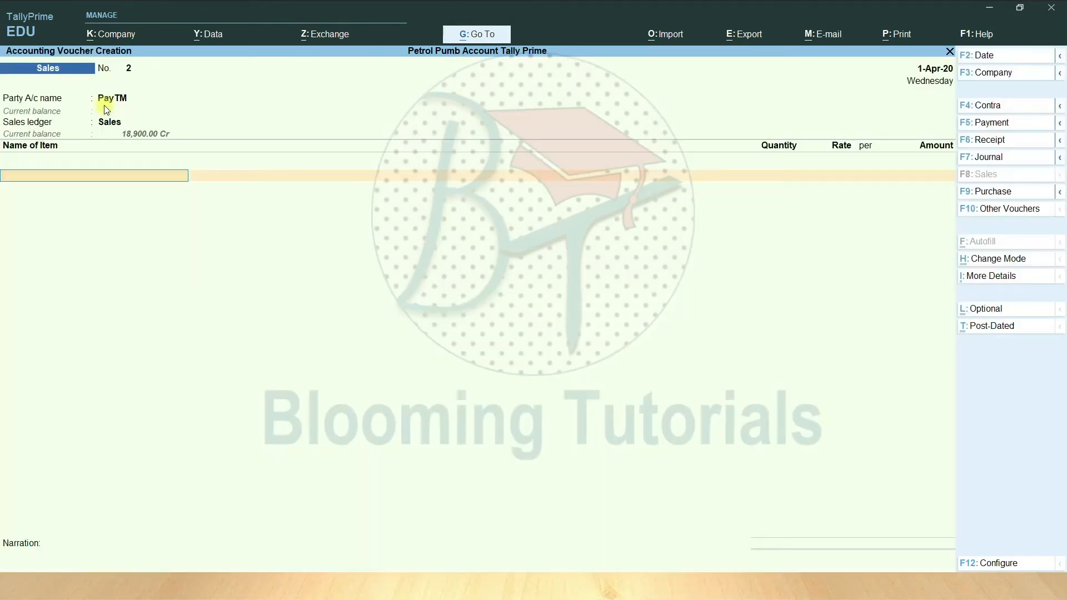
Add Petrol to the PayTM sales voucher, allocating 150 ltr from Tank 1 at a rate of 99.50 per ltr.
text(p)
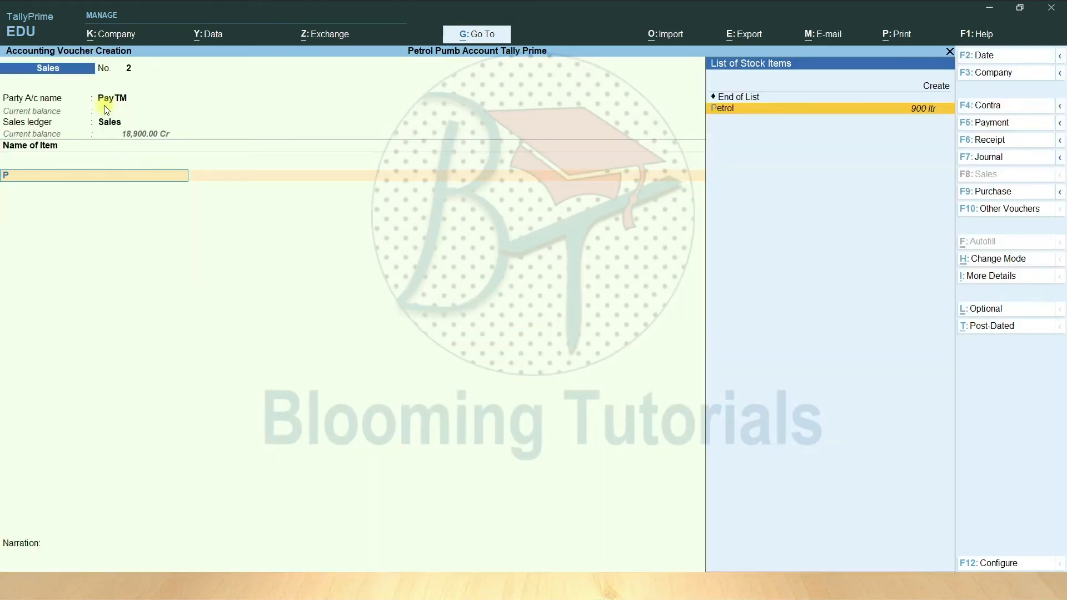
key(Return)
key(Escape)
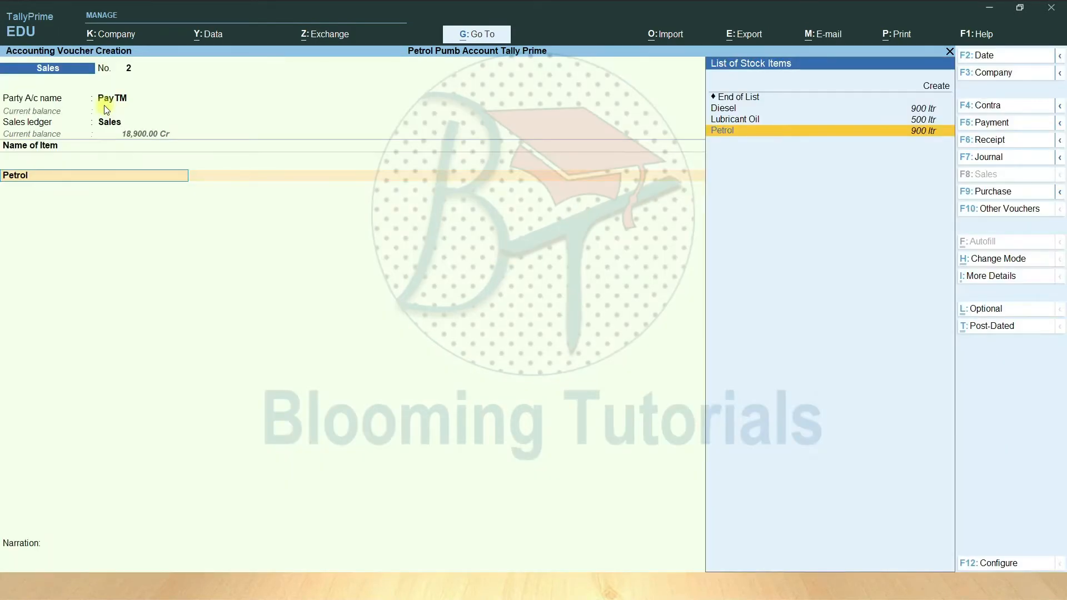
key(Return)
key(Return)
text(T)
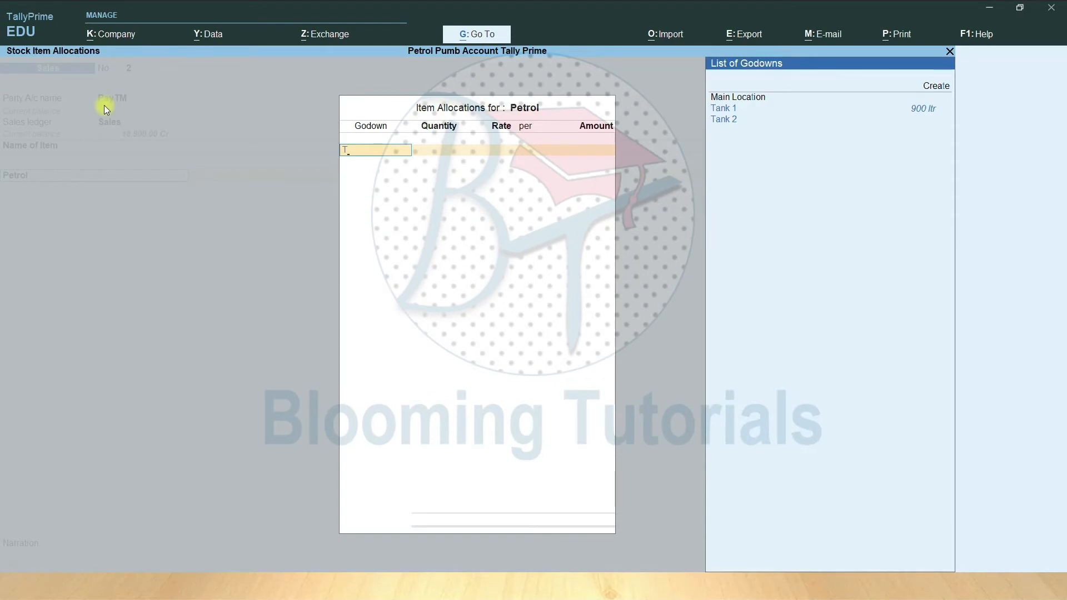
key(Return)
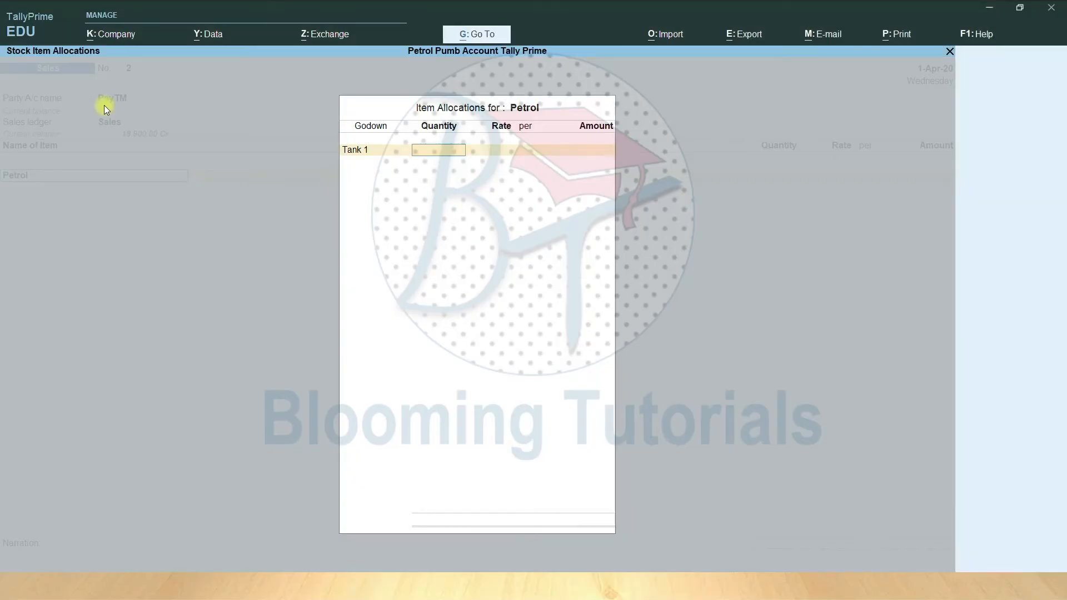
text(150)
key(Return)
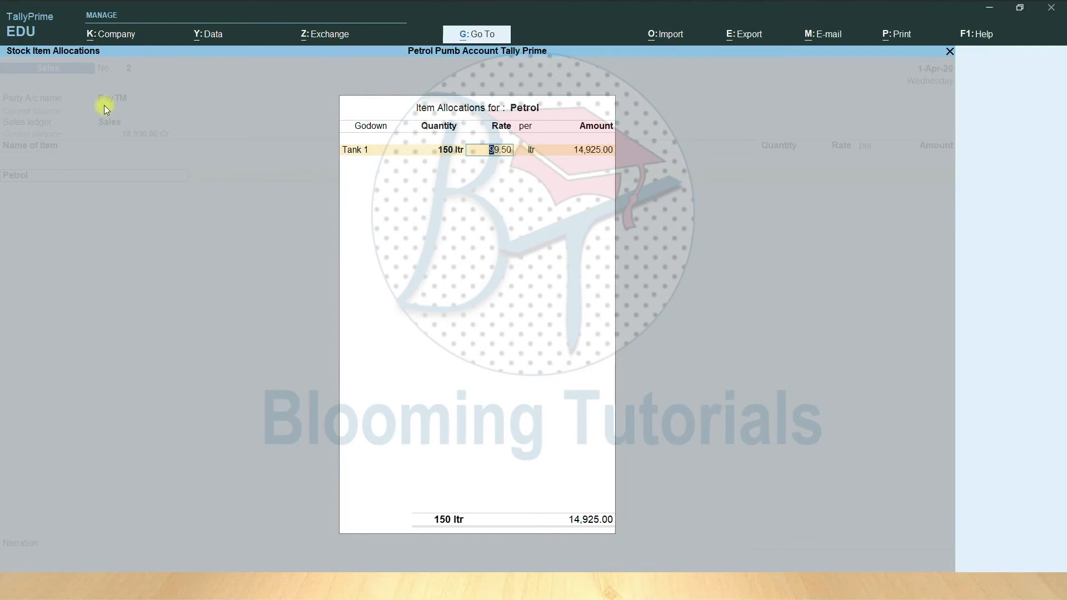
key(Return)
key(Return)
key(Return)
key(Return)
key(Return)
Add Diesel as the second item, allocating 150 ltr from Tank 1 at a rate of 89.50 per ltr.
text(D)
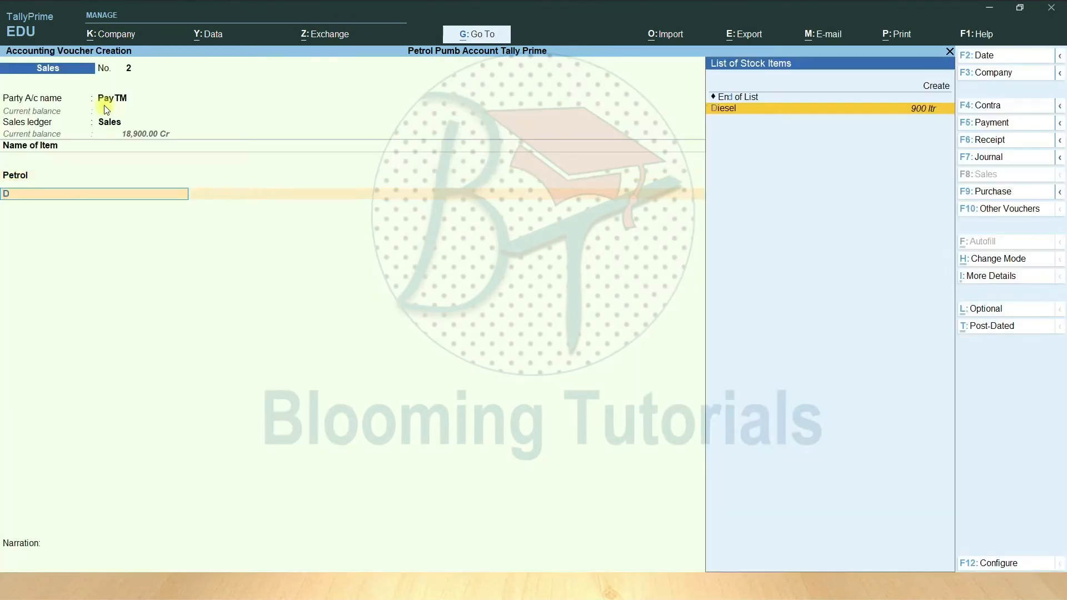
key(Return)
key(Return)
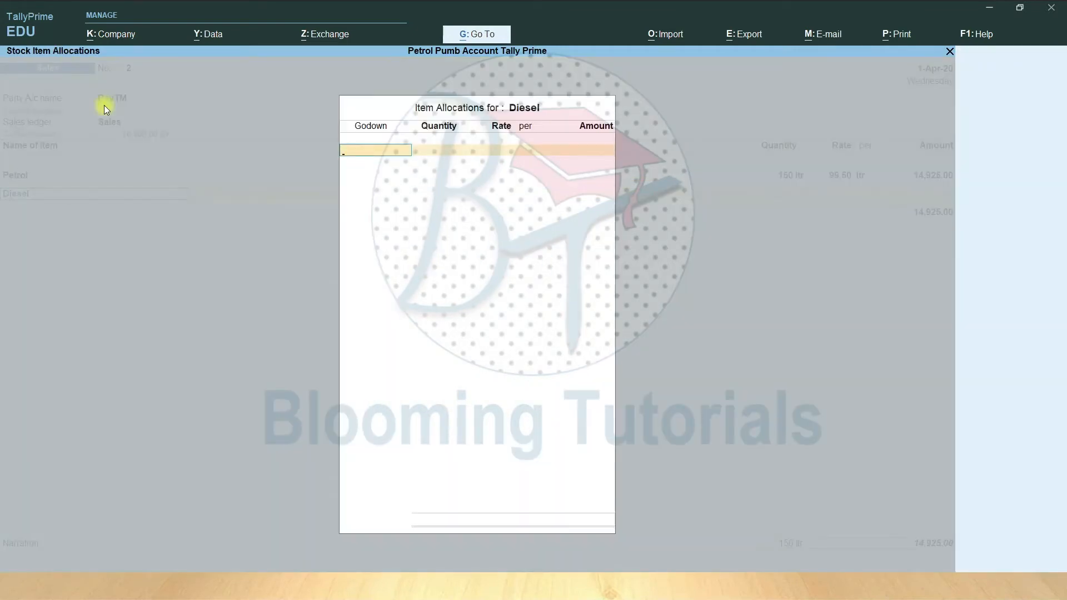
key(Down)
key(Return)
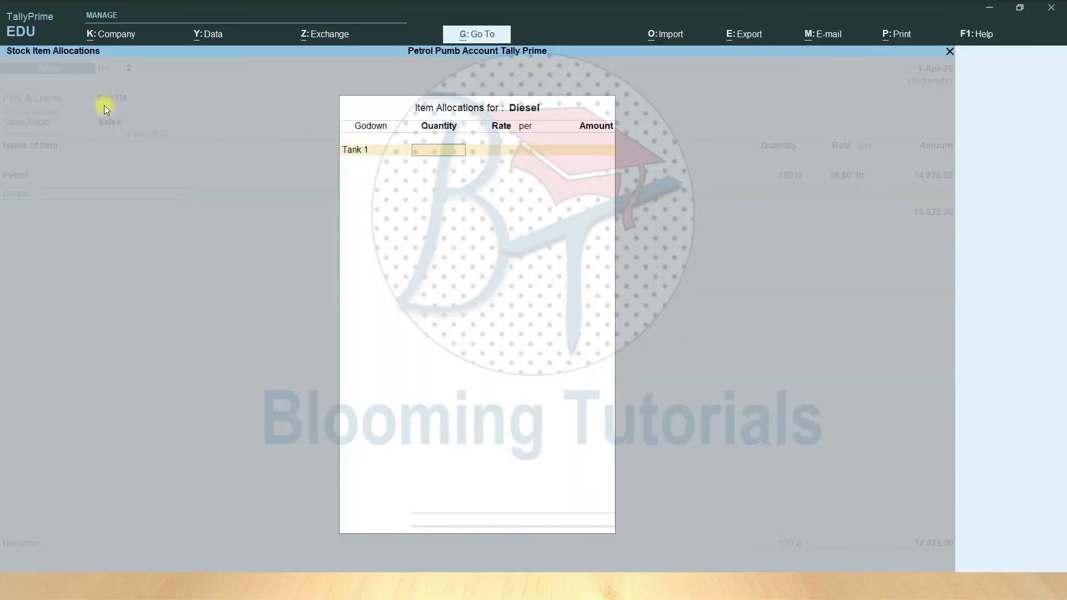
text(50)
key(Return)
key(Return)
key(Return)
key(Return)
key(Return)
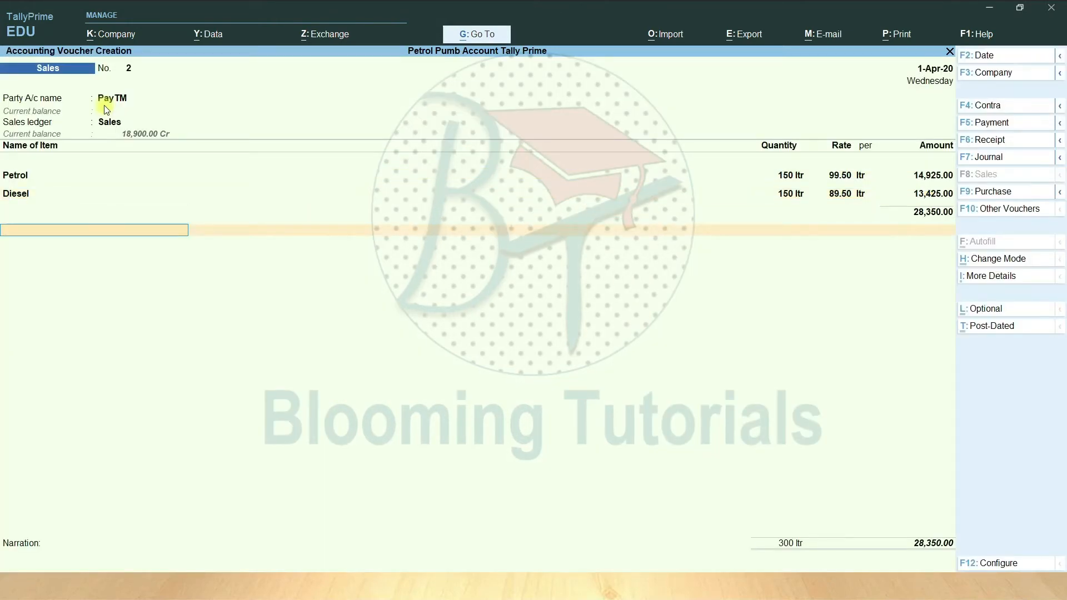
End the item list, enter the Cheque/DD instrument number in the PayTM bank allocation, and save the voucher without a narration.
key(Return)
key(Return)
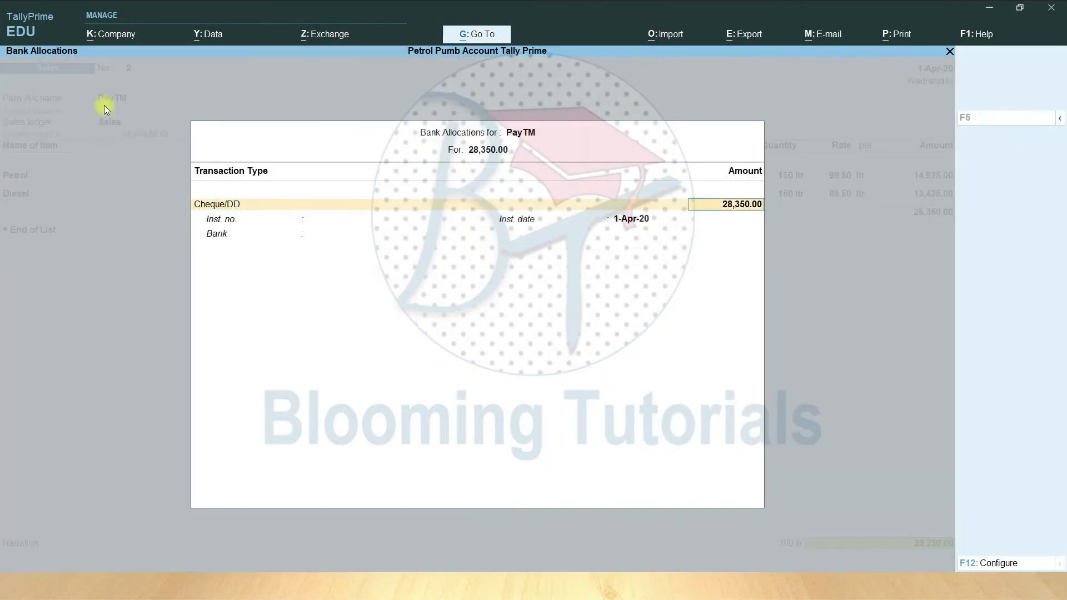
key(Return)
text(741258)
key(Return)
key(Return)
key(Return)
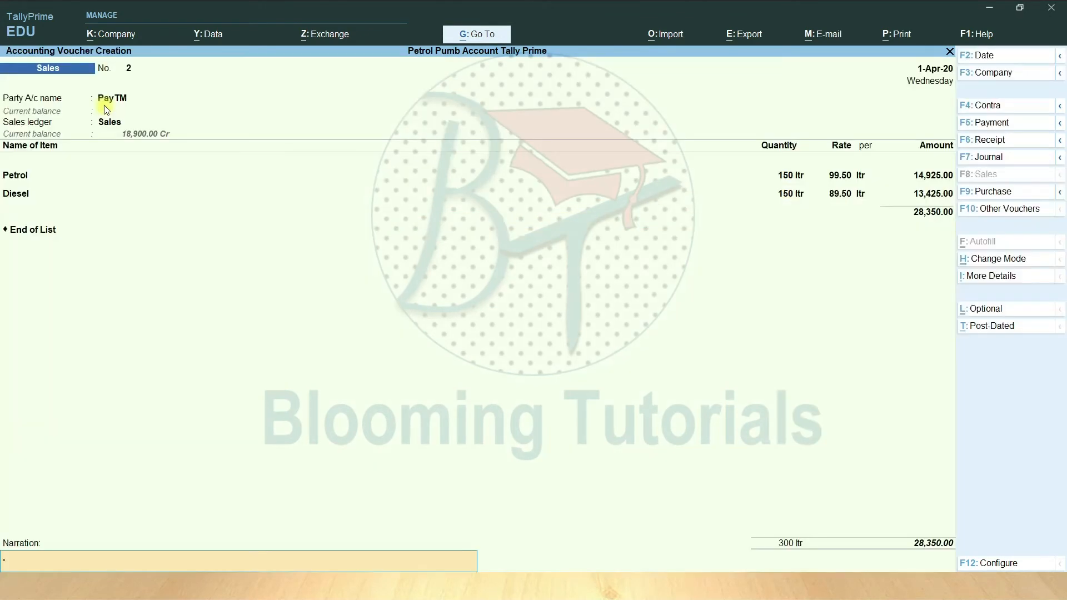
key(Return)
key(Return)
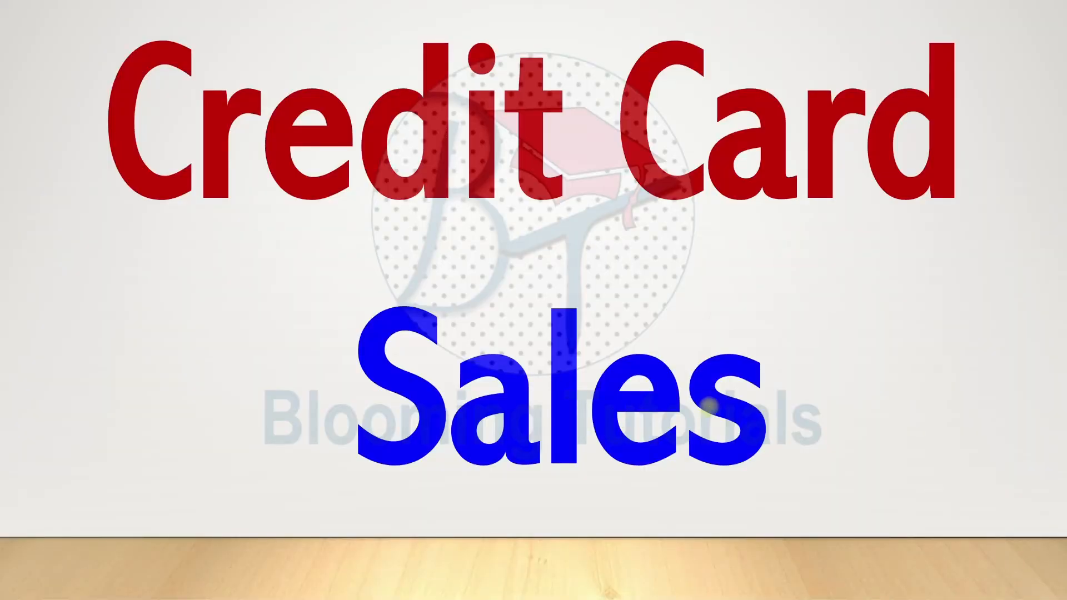
key(Right)
key(Left)
key(Right)
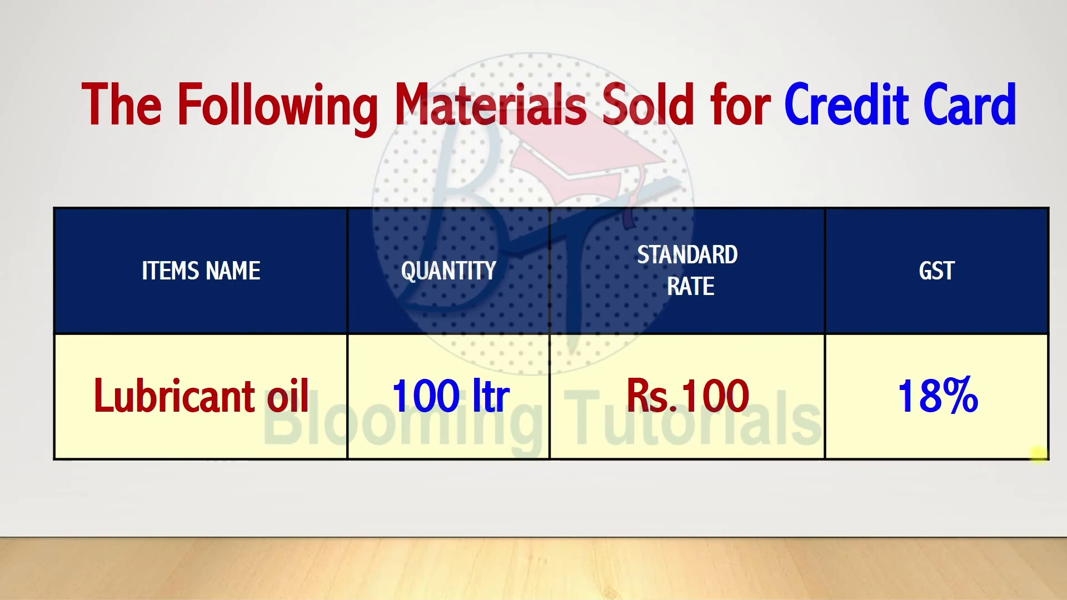
Switch to TallyPrime, create a Credit Card party ledger under Bank Accounts, and accept the blank dispatch details and the party details.
key(alt+Tab)
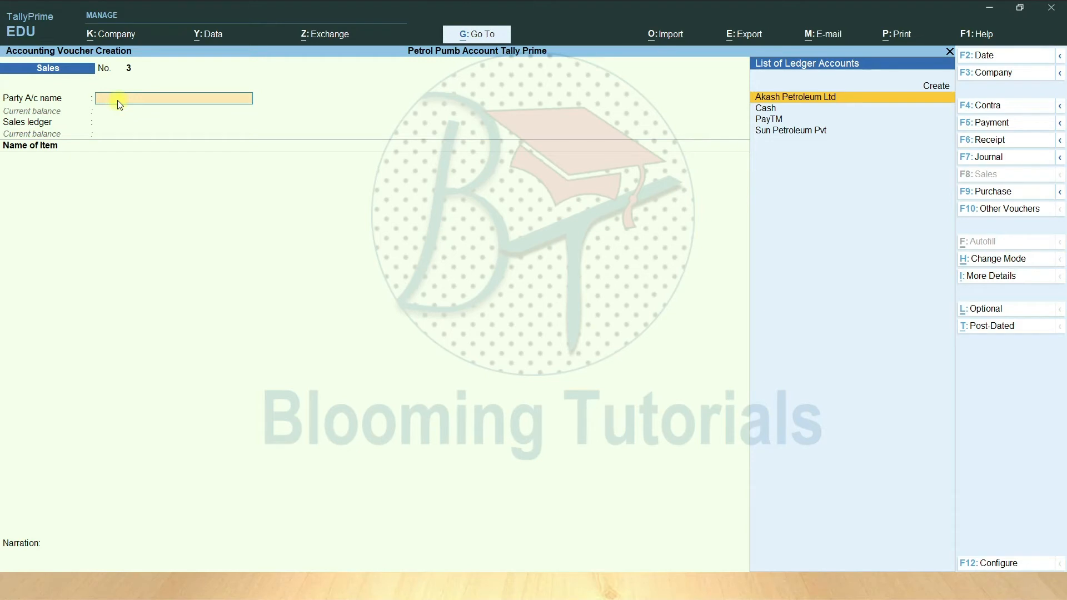
key(alt+c)
text(C)
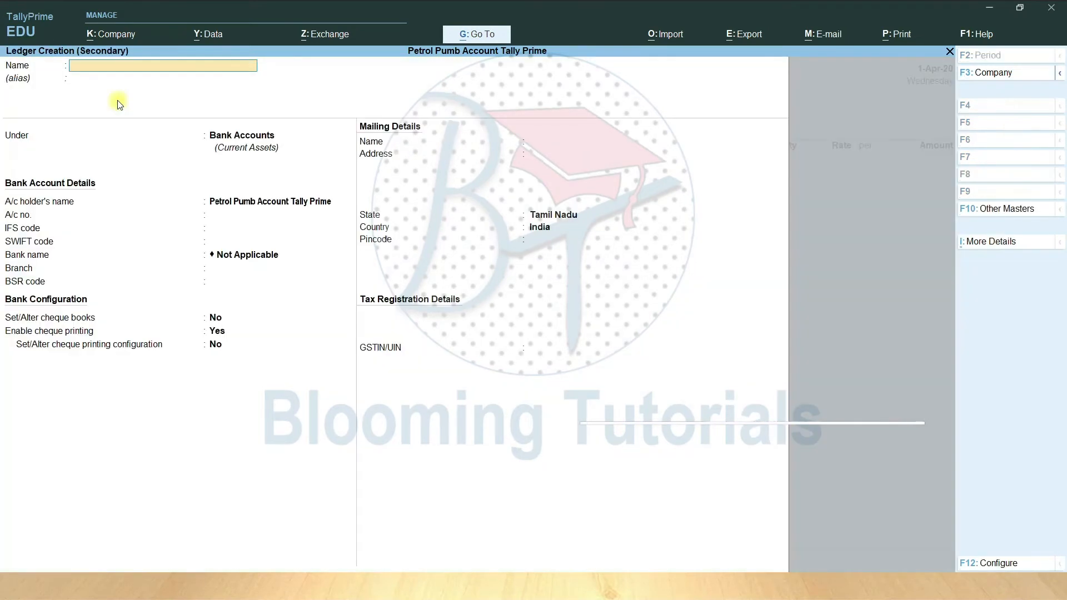
text(redut)
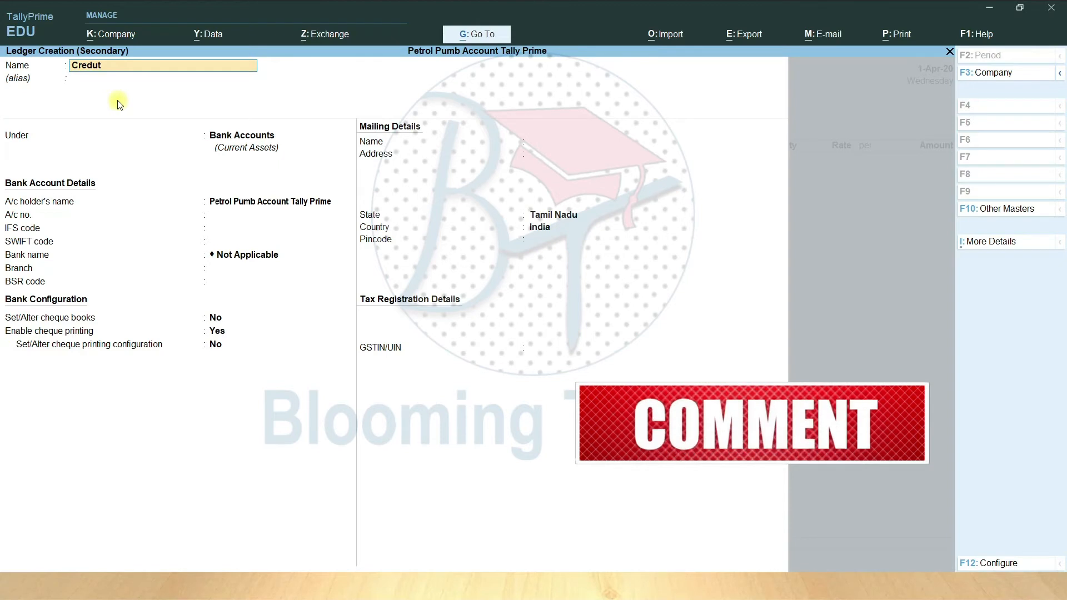
key(BackSpace)
text(it Car)
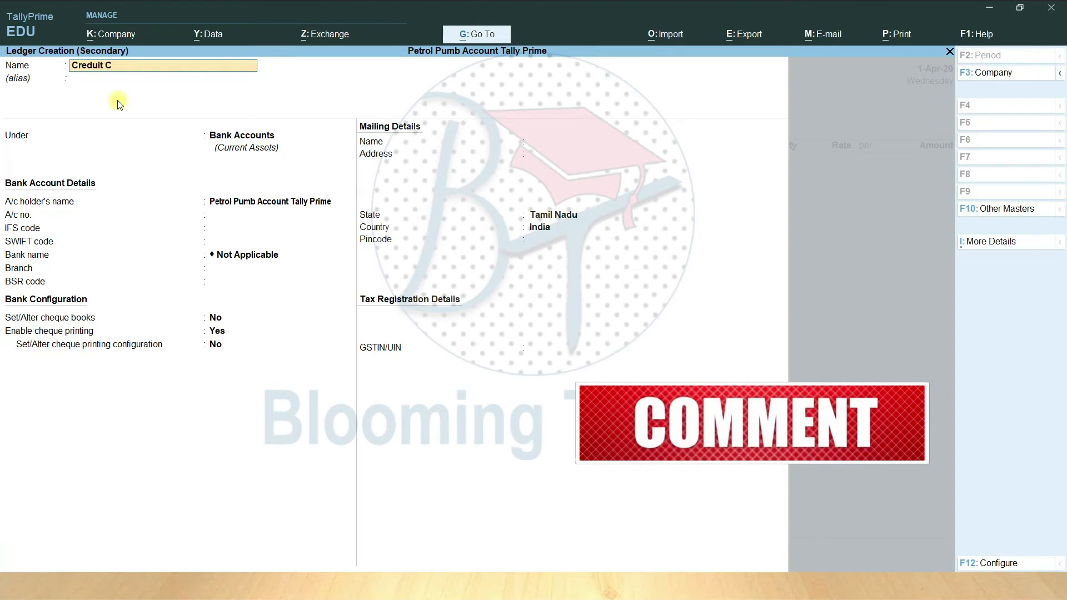
key(BackSpace)
key(BackSpace)
key(BackSpace)
key(BackSpace)
key(BackSpace)
key(BackSpace)
key(BackSpace)
text(it Card)
key(Return)
key(Return)
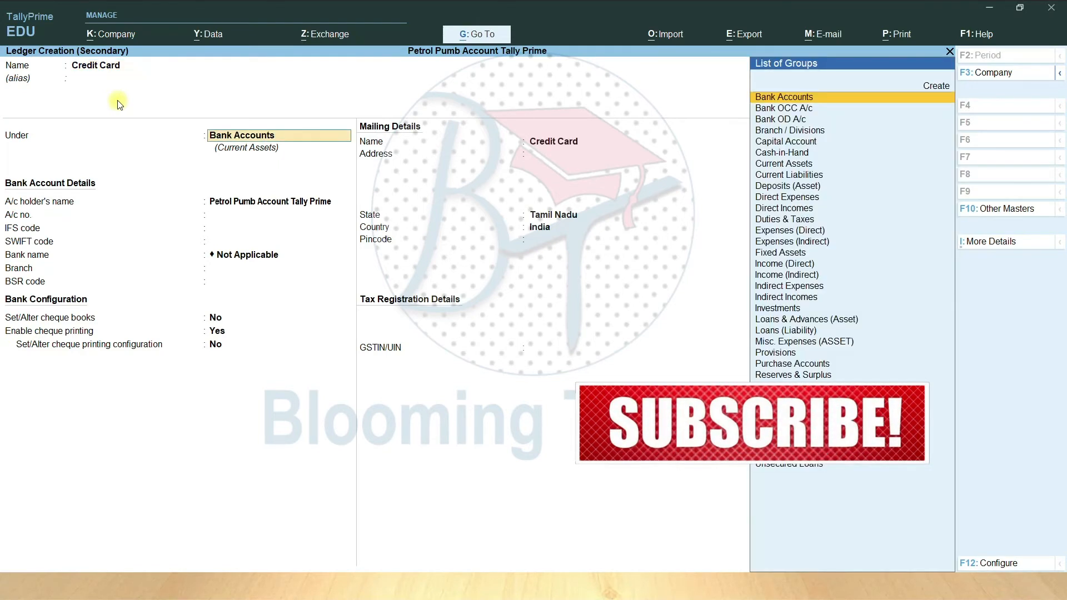
key(ctrl+a)
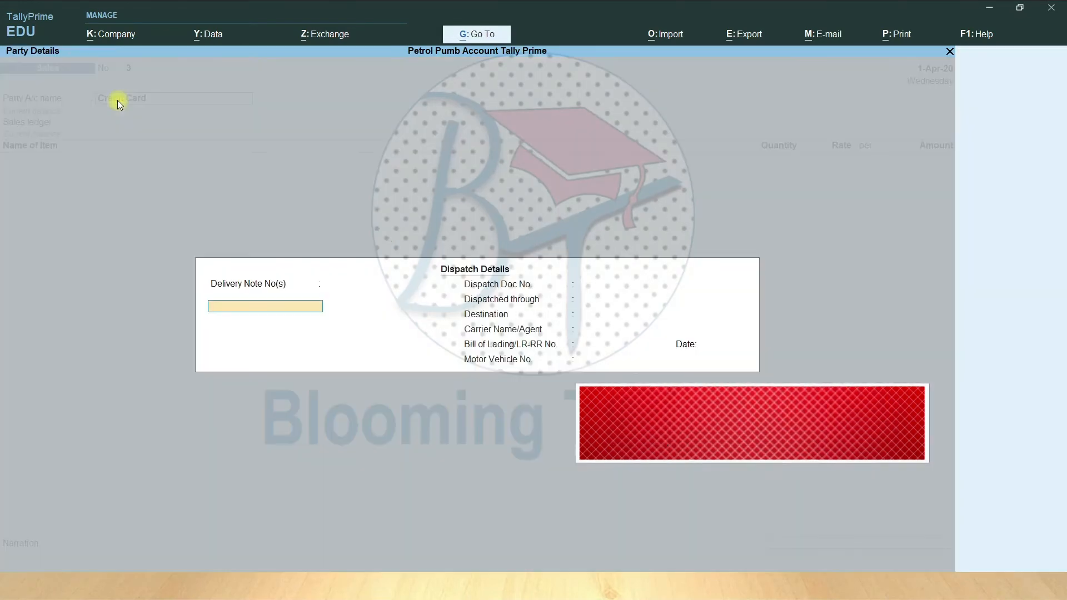
key(ctrl+a)
key(ctrl+a)
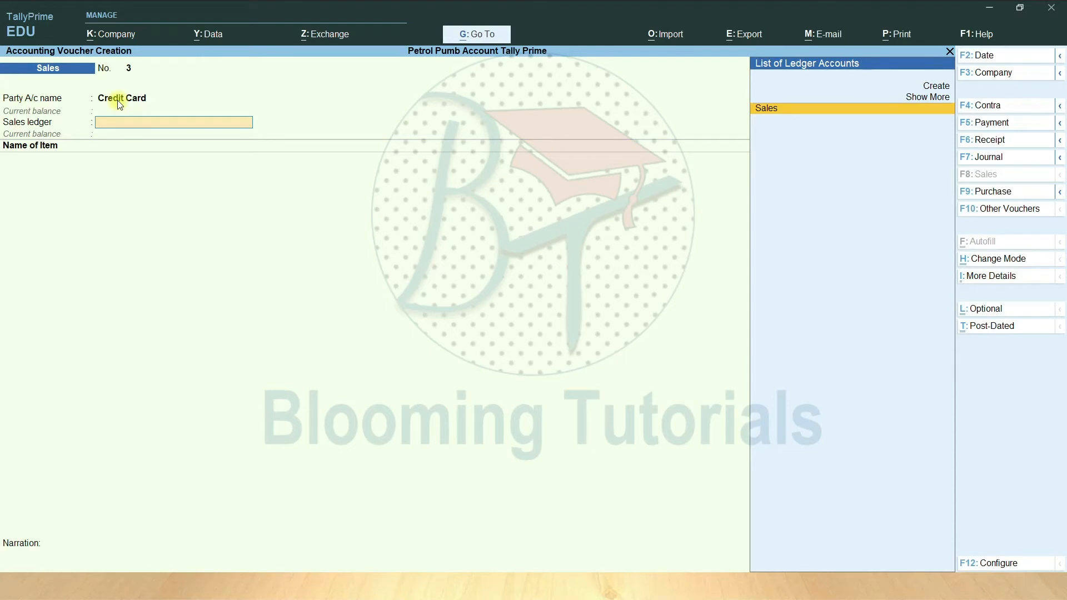
Start a new sales ledger named Sales@18% under Sales Accounts and open its GST details.
key(alt+c)
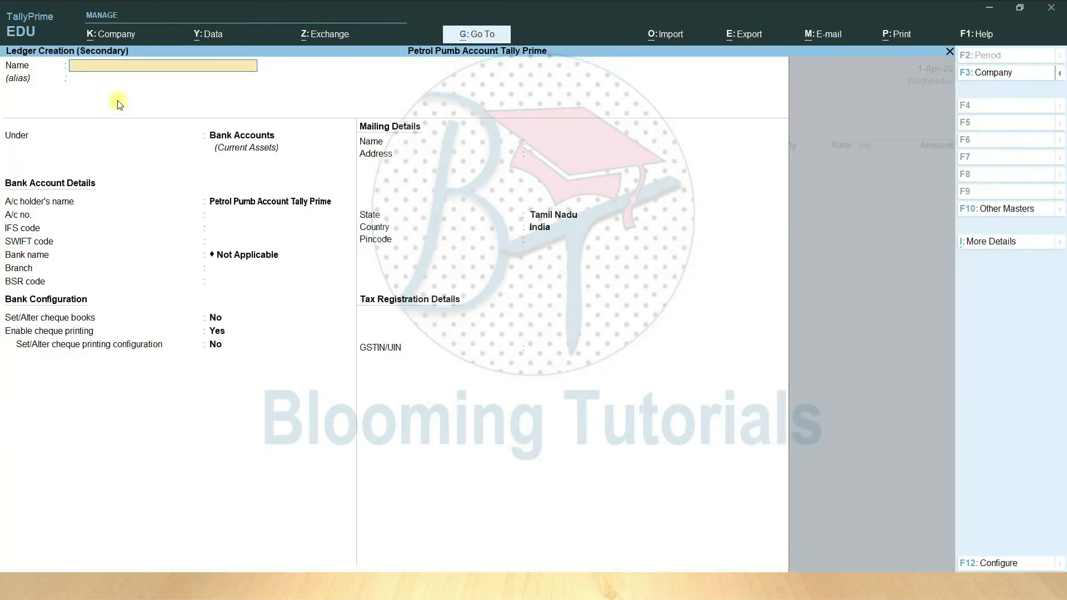
text(Sales@18%)
key(Return)
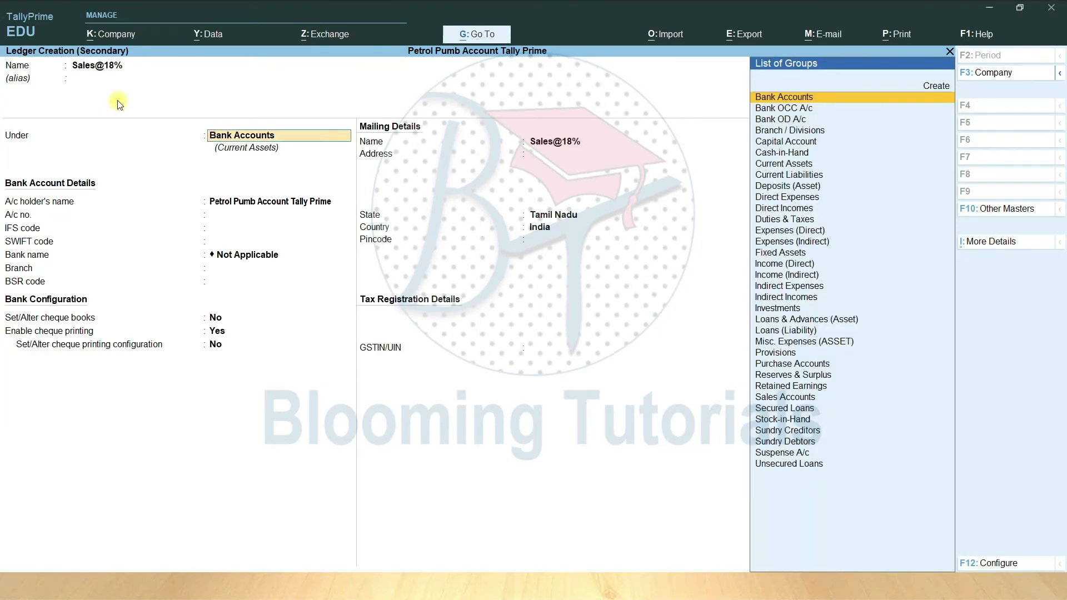
text(sa)
key(Return)
key(Return)
key(Return)
key(y)
key(Return)
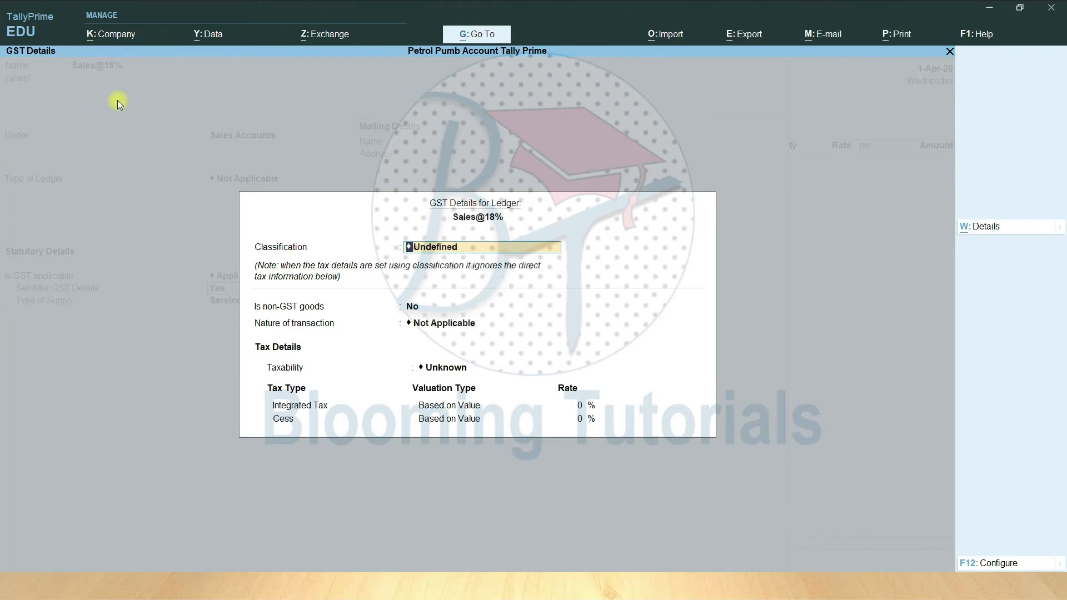
Set the ledger's GST nature of transaction to Sales Taxable with an integrated tax rate of 18%.
key(Return)
key(Return)
text(Sa)
key(Up)
key(Up)
key(Up)
key(Up)
key(Up)
key(Up)
key(Up)
key(Up)
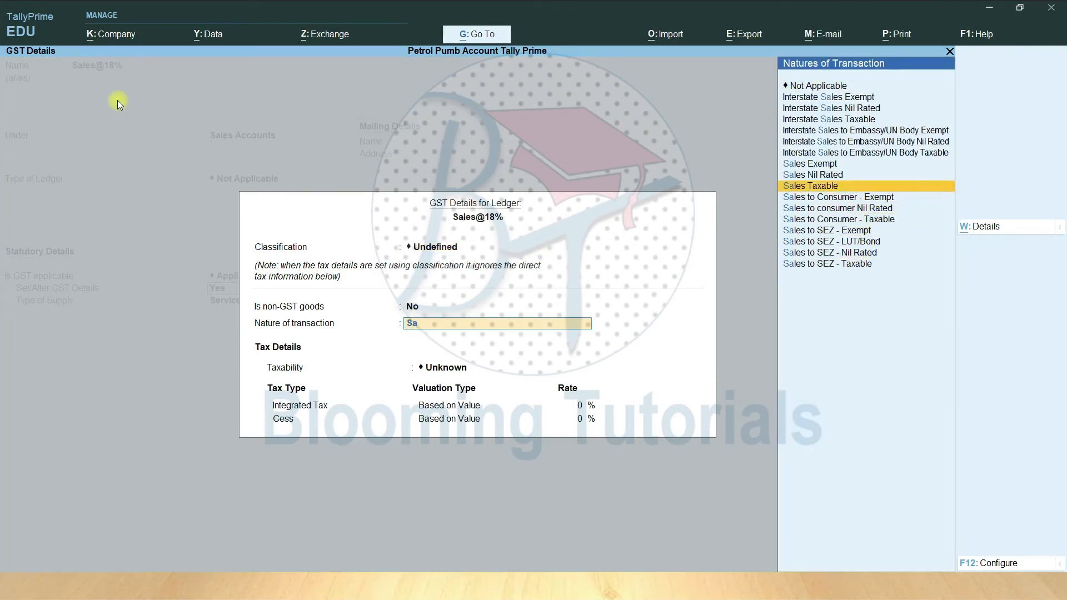
key(Return)
text(18)
key(Return)
key(Return)
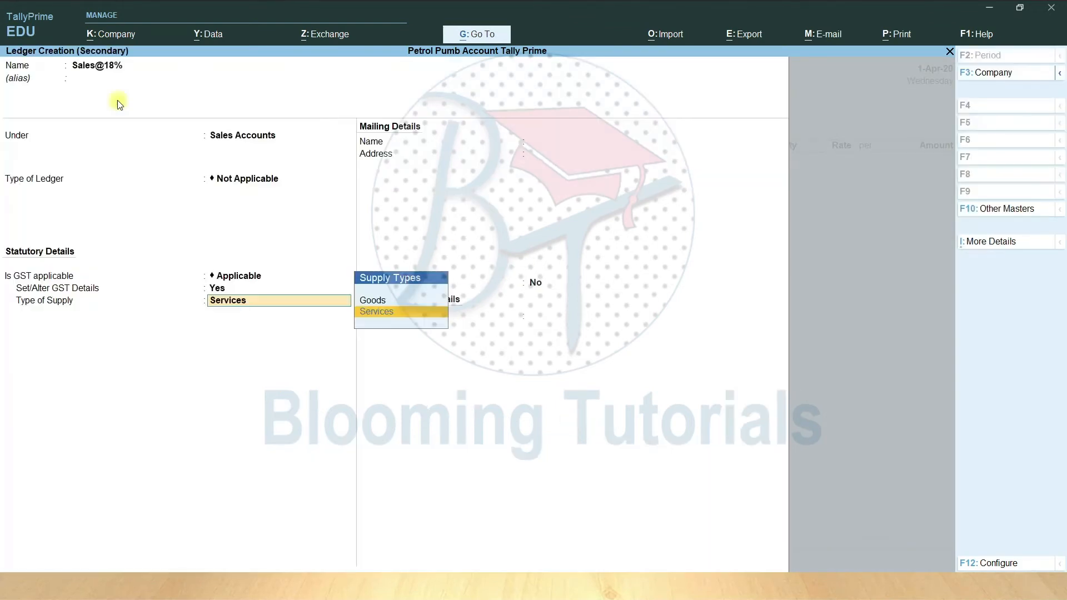
Set the Sales@18% ledger's type of supply to Goods and save the ledger.
key(Up)
key(Return)
key(Return)
key(Return)
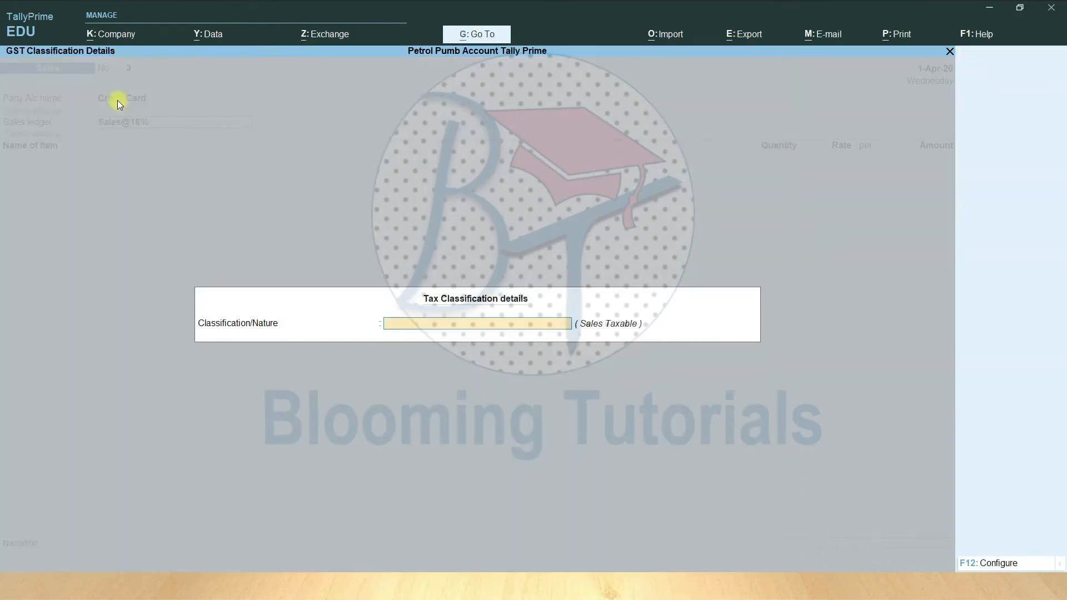
Set the voucher's tax classification to Sales Taxable for the Sales@18% ledger.
text(Sa)
key(Up)
key(Up)
key(Up)
key(Up)
key(Up)
key(Up)
key(Up)
key(Return)
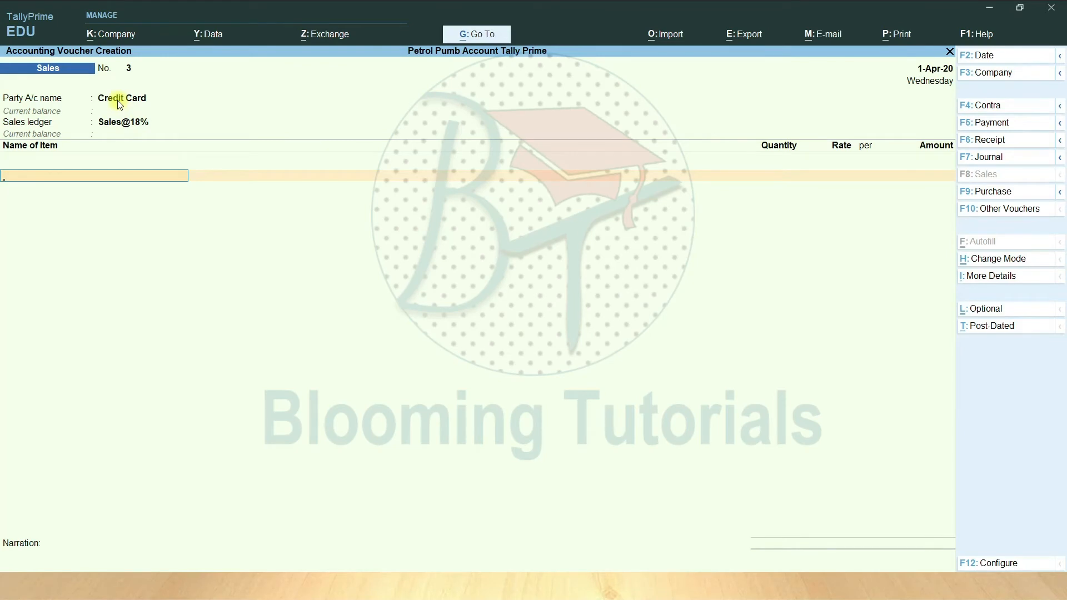
Add Lubricant Oil to the Credit Card sale, allocating 100 ltr from Tank 2 at a rate of 100 per ltr.
text(L)
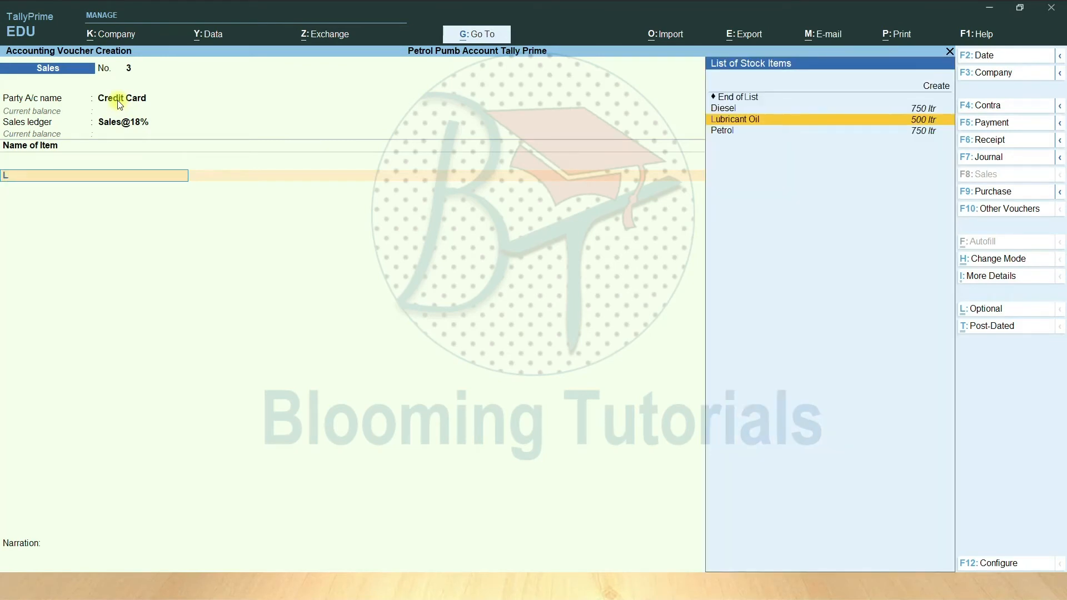
key(Return)
key(Return)
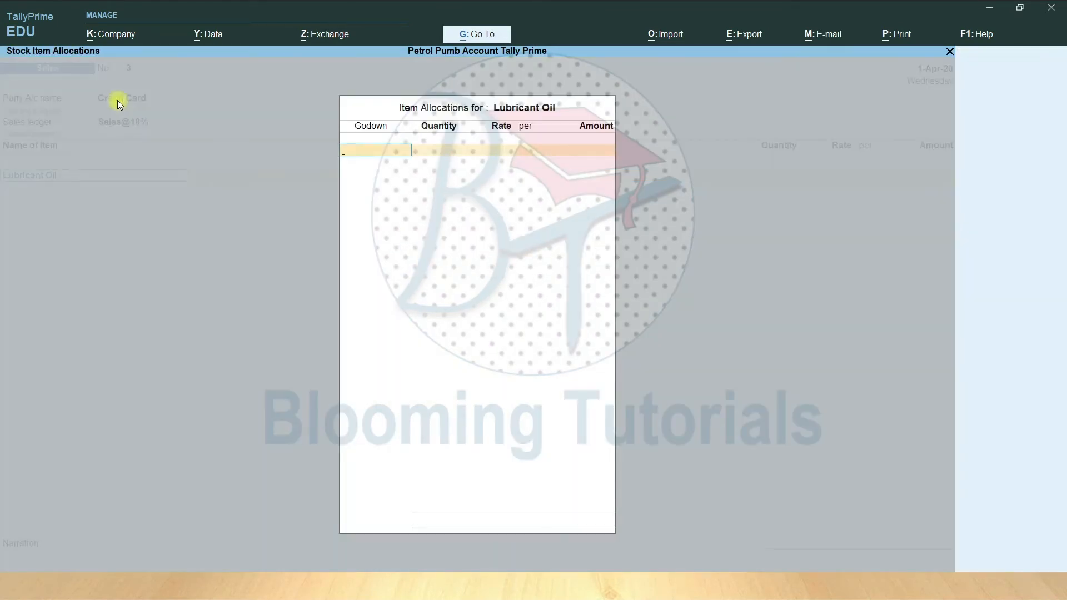
key(Down)
key(Down)
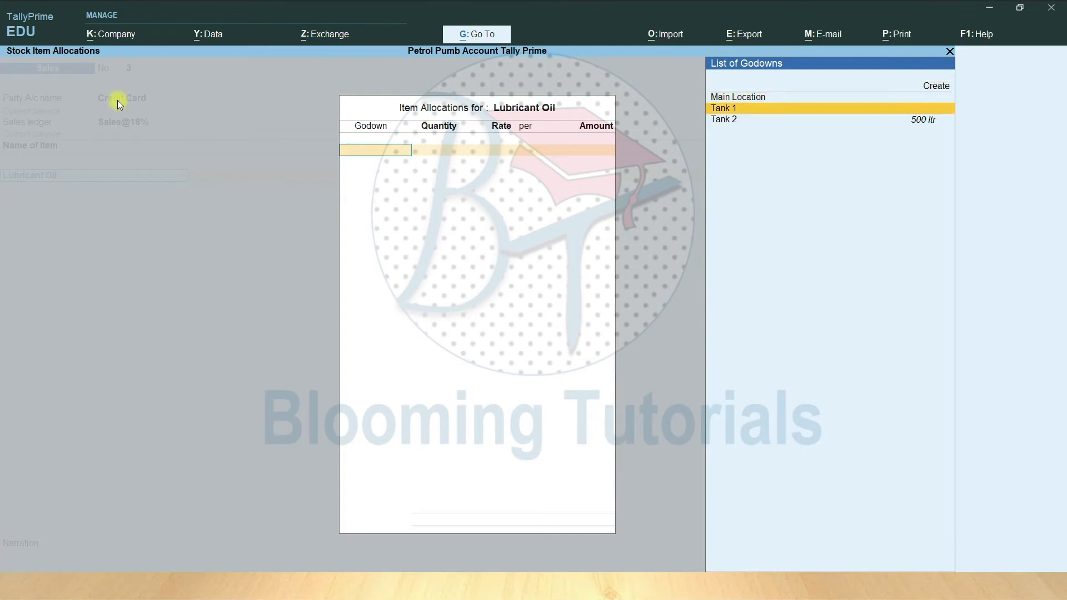
key(Return)
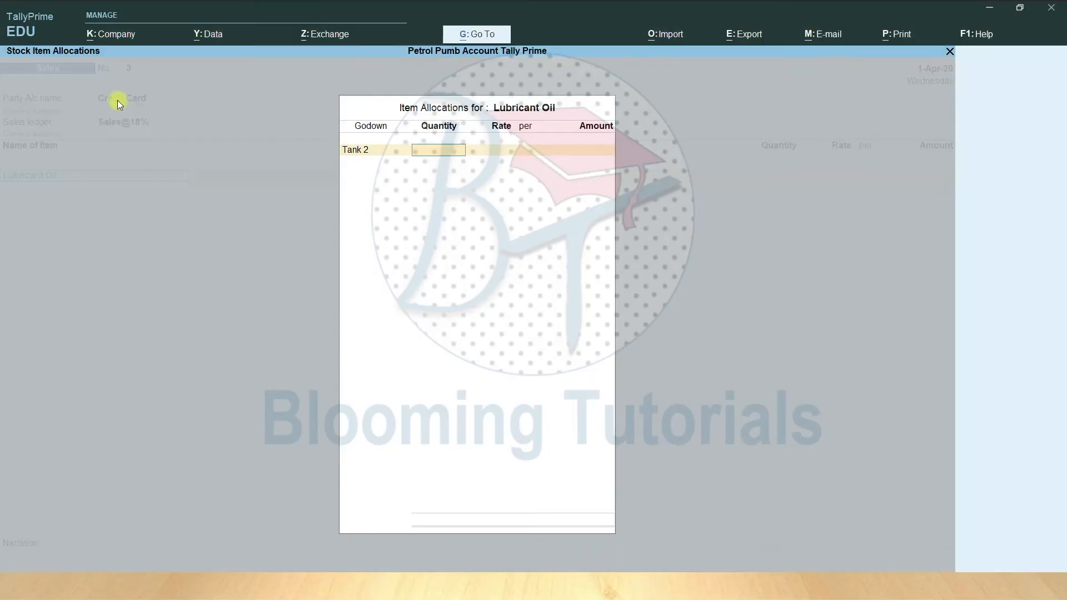
text(100)
key(Return)
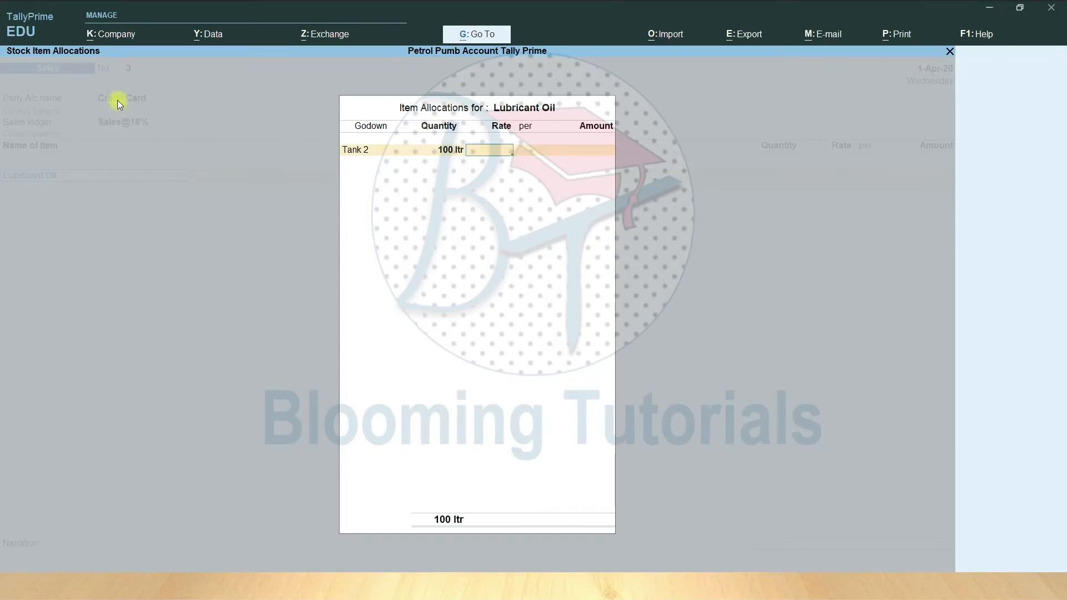
text(100)
key(Return)
key(Return)
key(Return)
key(Return)
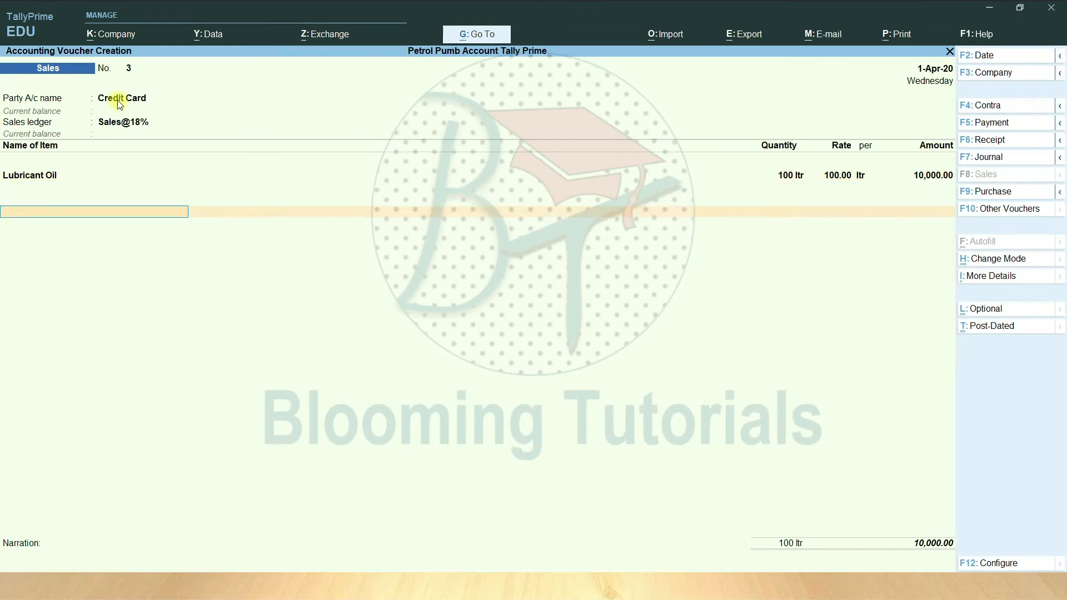
Add the CGST and SGST ledgers below the Lubricant Oil line.
text(C)
key(Return)
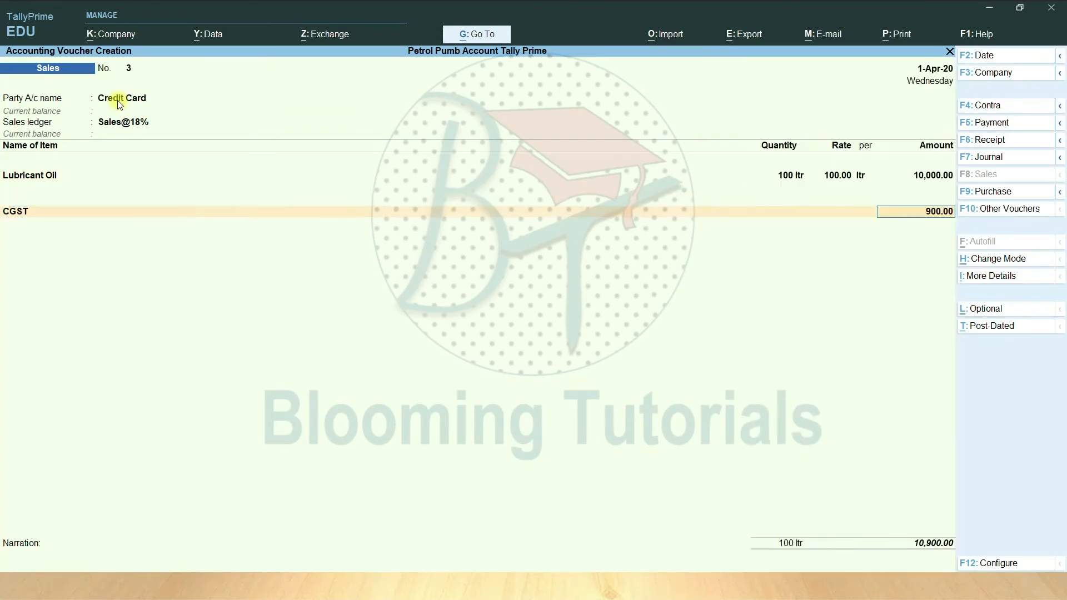
text(S)
key(Down)
key(Down)
key(Down)
key(Return)
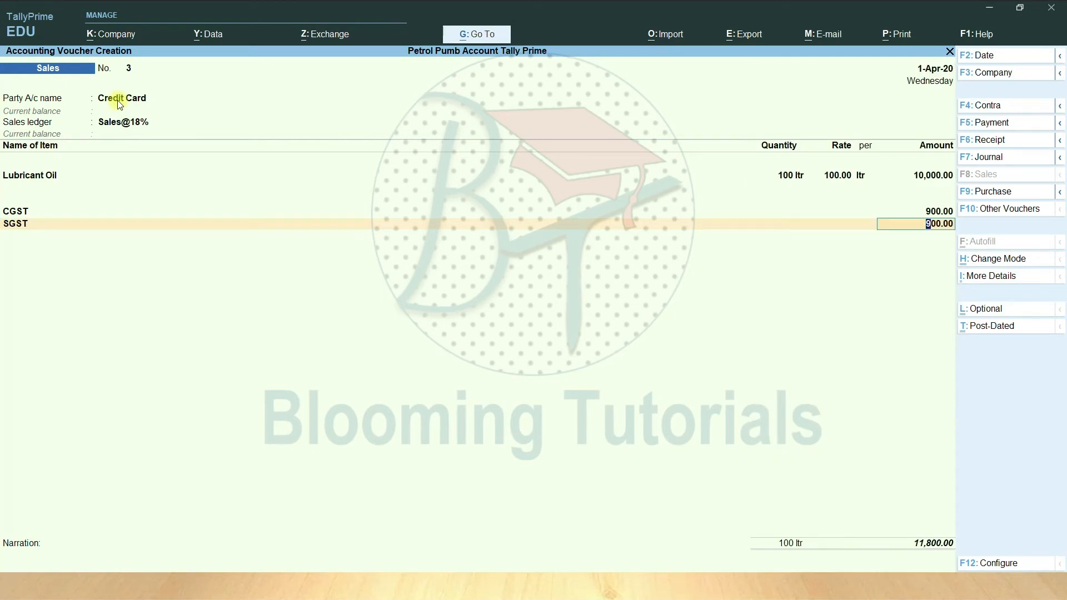
Complete the Credit Card sale's bank allocation as Cheque/DD with instrument number 852369 and no bank, and save the voucher.
key(Return)
key(Return)
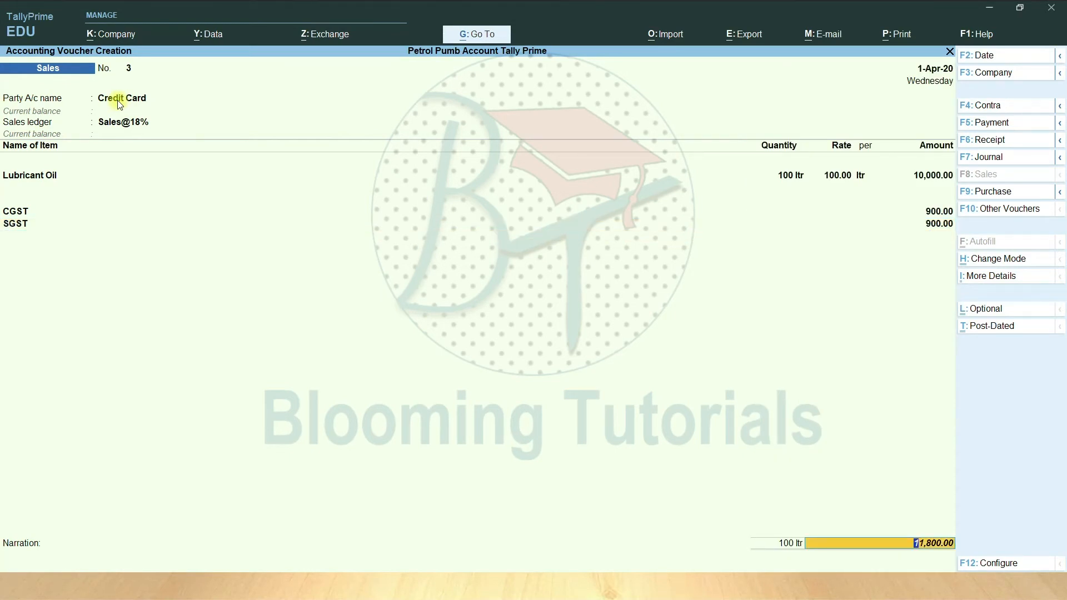
key(Return)
key(Return)
text(8523)
key(Return)
key(Return)
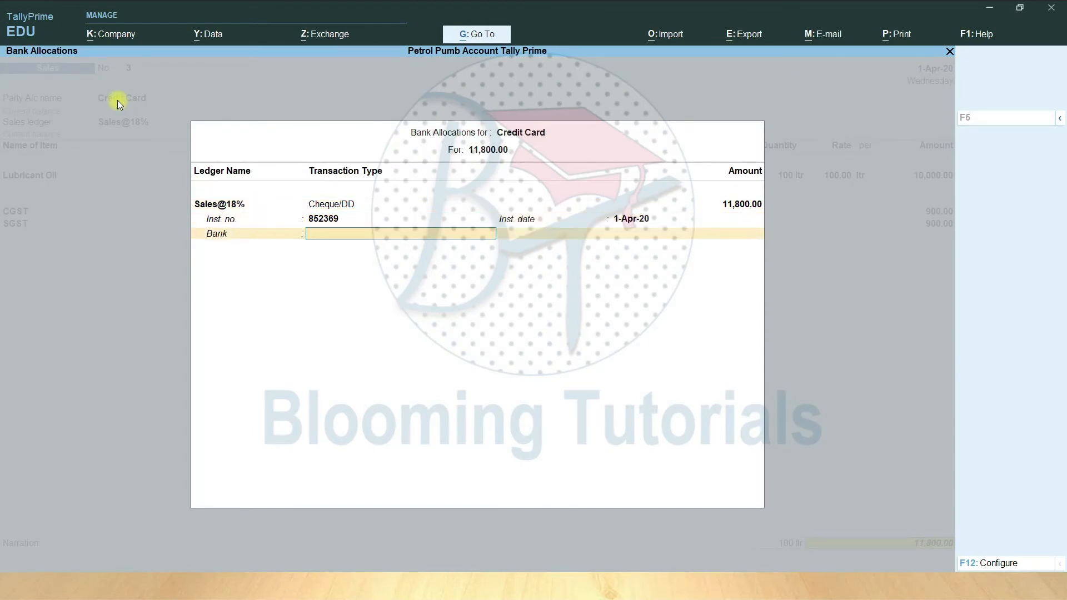
key(Return)
key(Return)
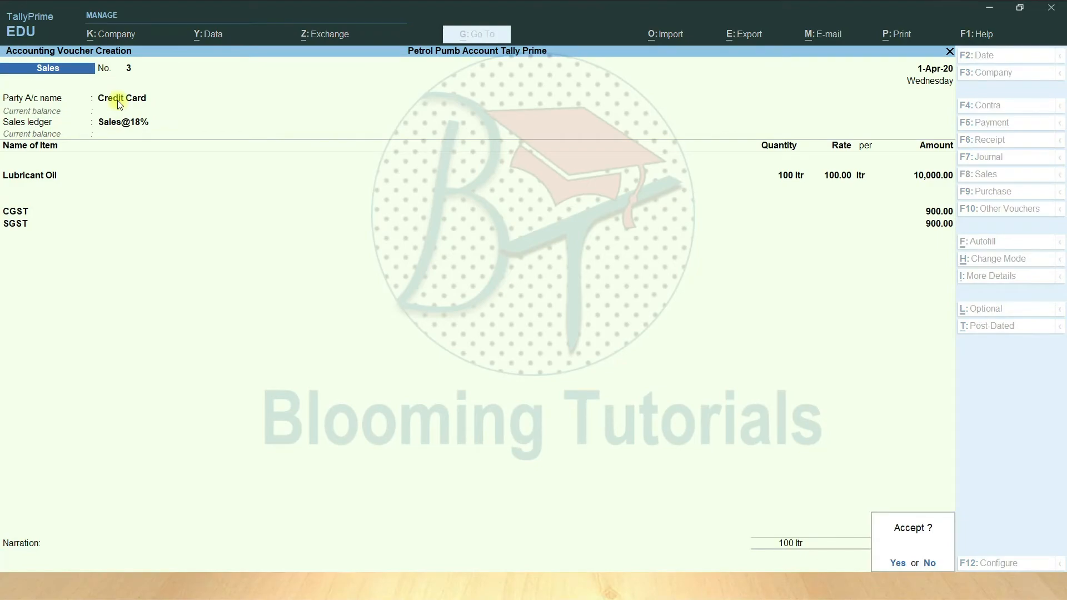
key(Return)
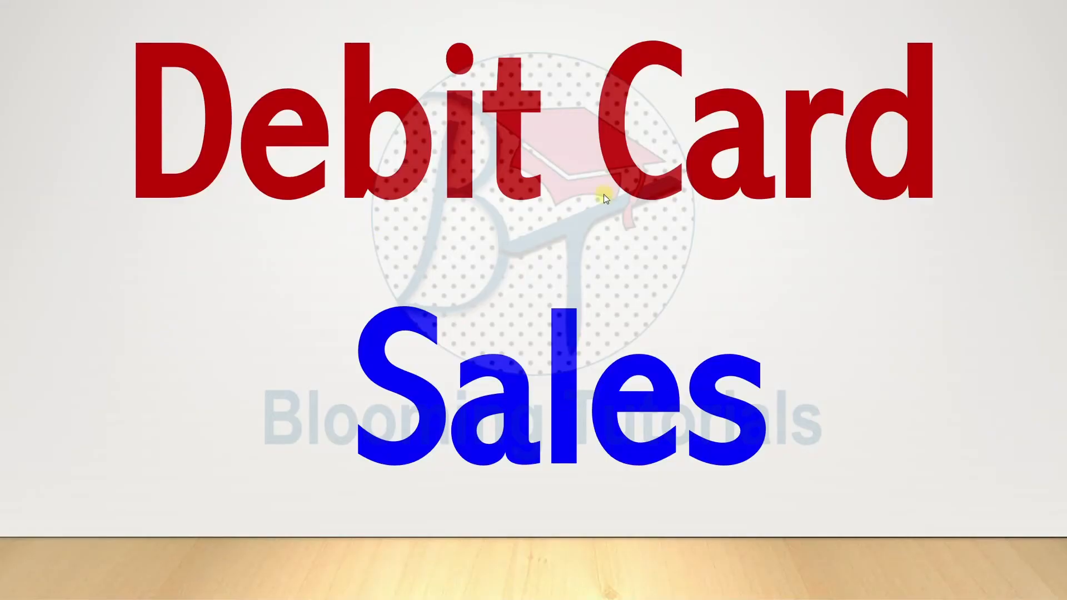
click(808, 450)
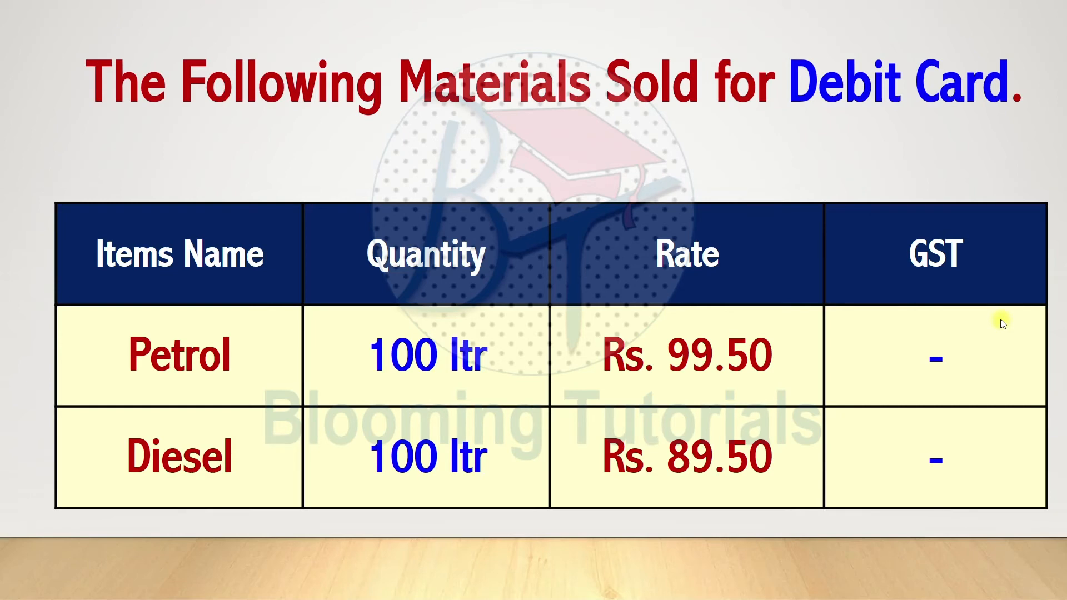
key(alt+Tab)
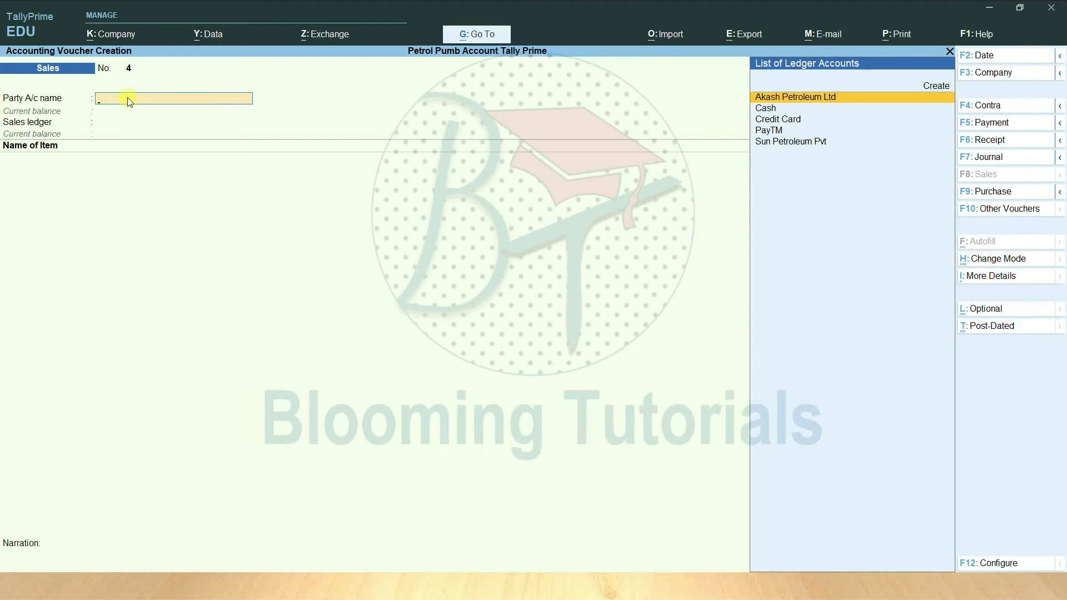
Create a Debit Card ledger under Bank Accounts as the party for the new sales voucher and save it.
key(alt+c)
text(Debit Card)
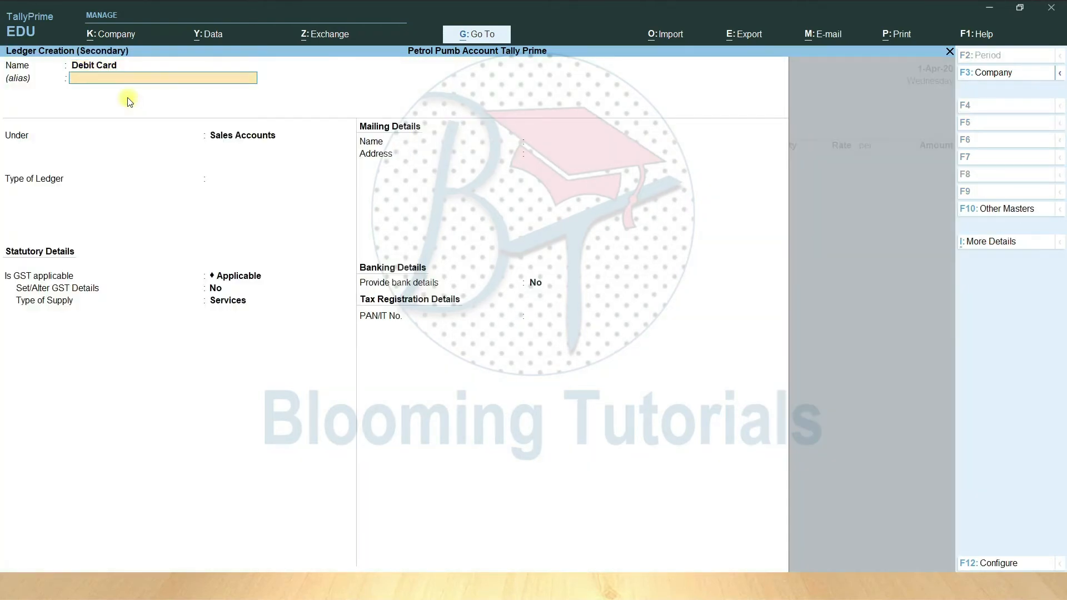
key(Return)
text(B)
key(Return)
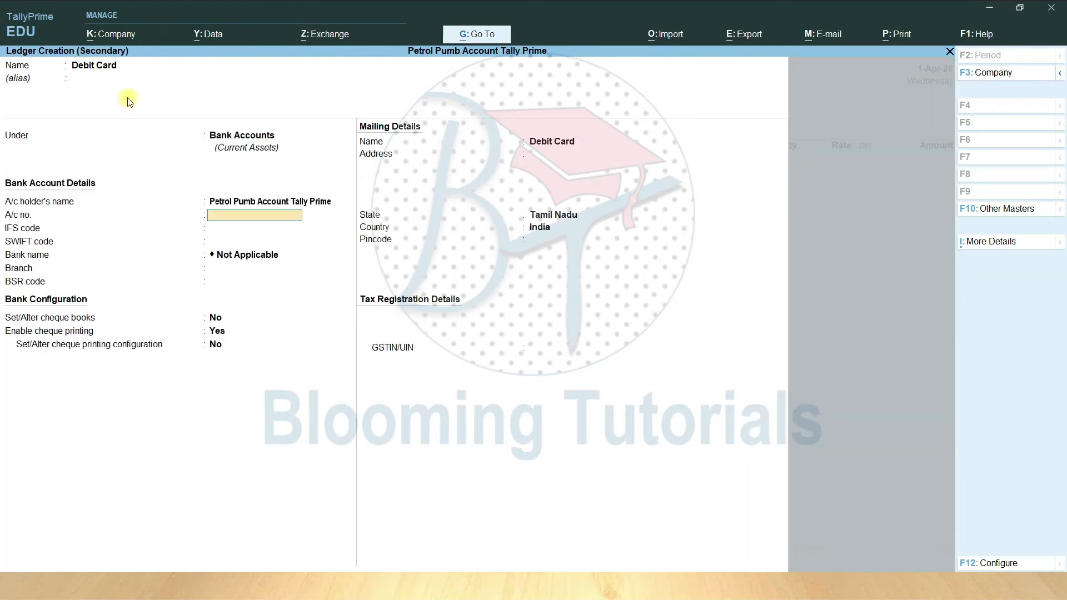
key(ctrl+a)
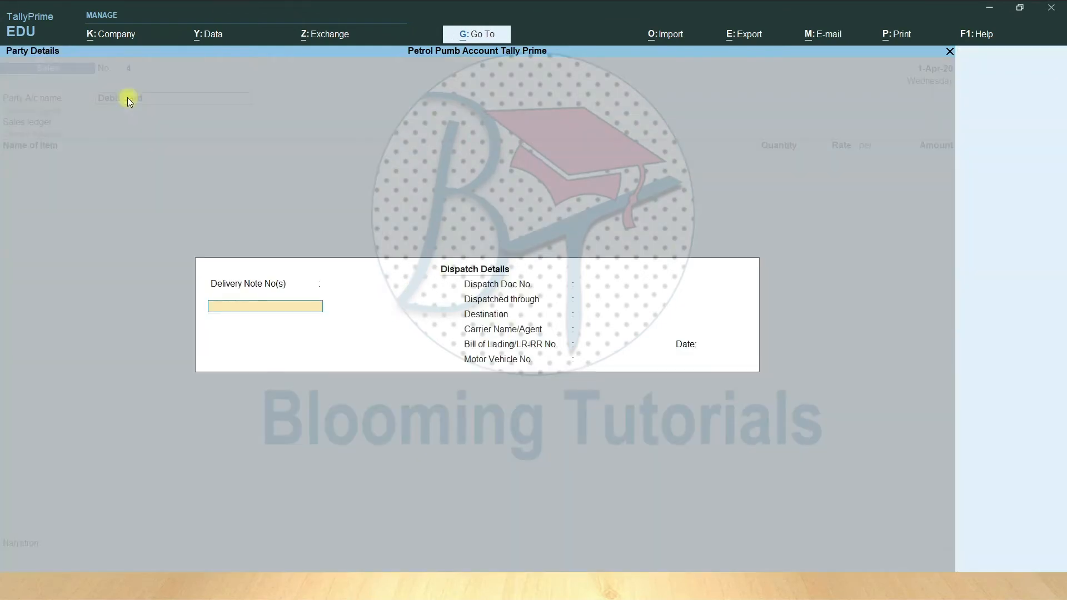
Accept the default dispatch and party details for Debit Card, and choose the Sales ledger with its default tax classification.
key(ctrl+a)
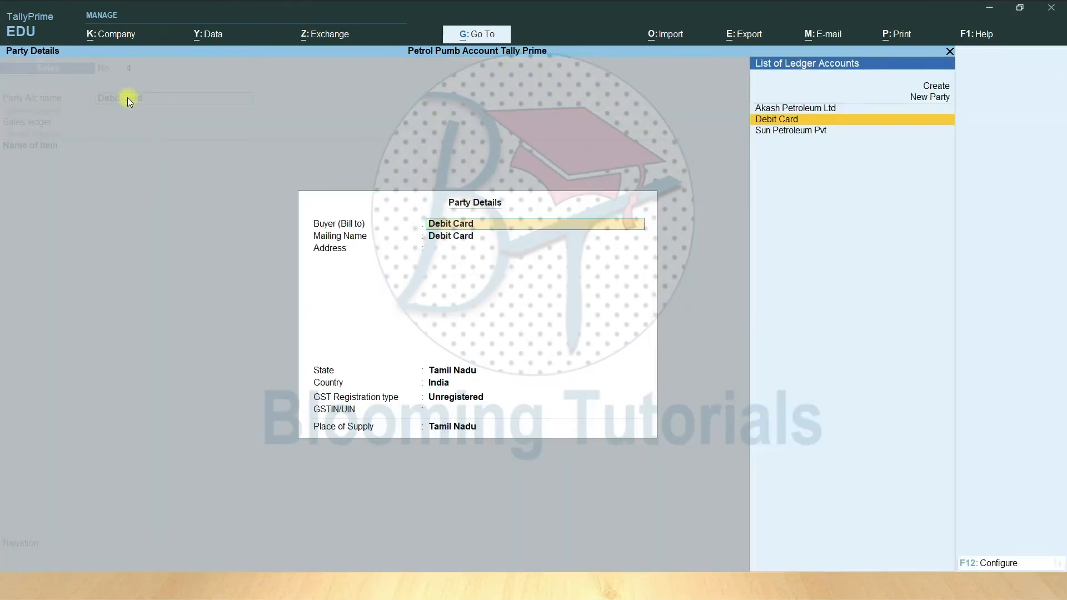
key(ctrl+a)
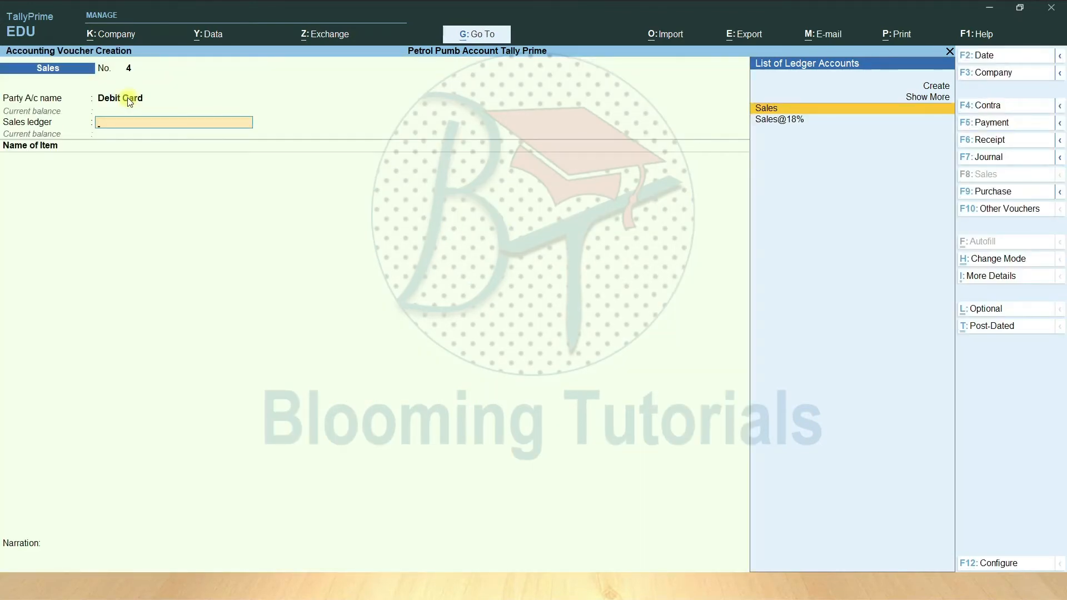
key(Return)
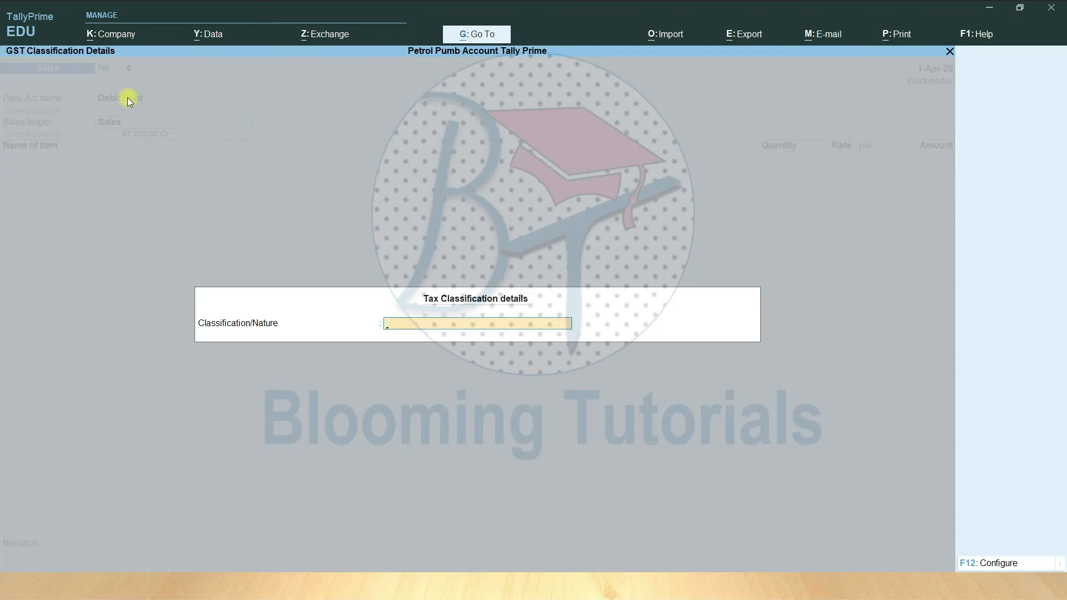
key(Return)
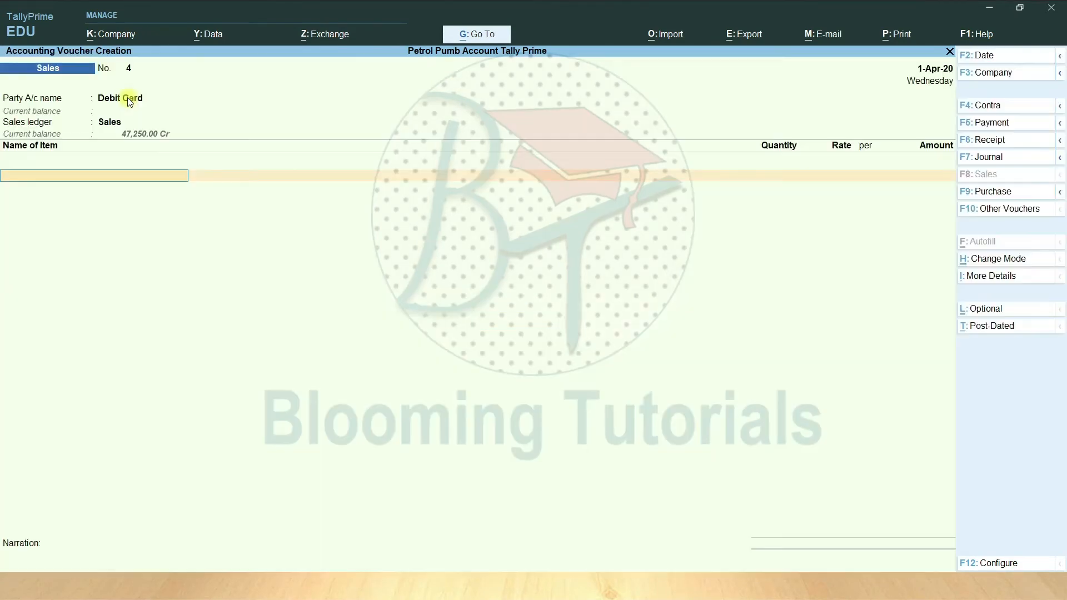
Add Petrol to the Debit Card sale without a description, allocating 100 ltr from Tank 1 at a rate of 99.50 per ltr.
text(p)
key(Return)
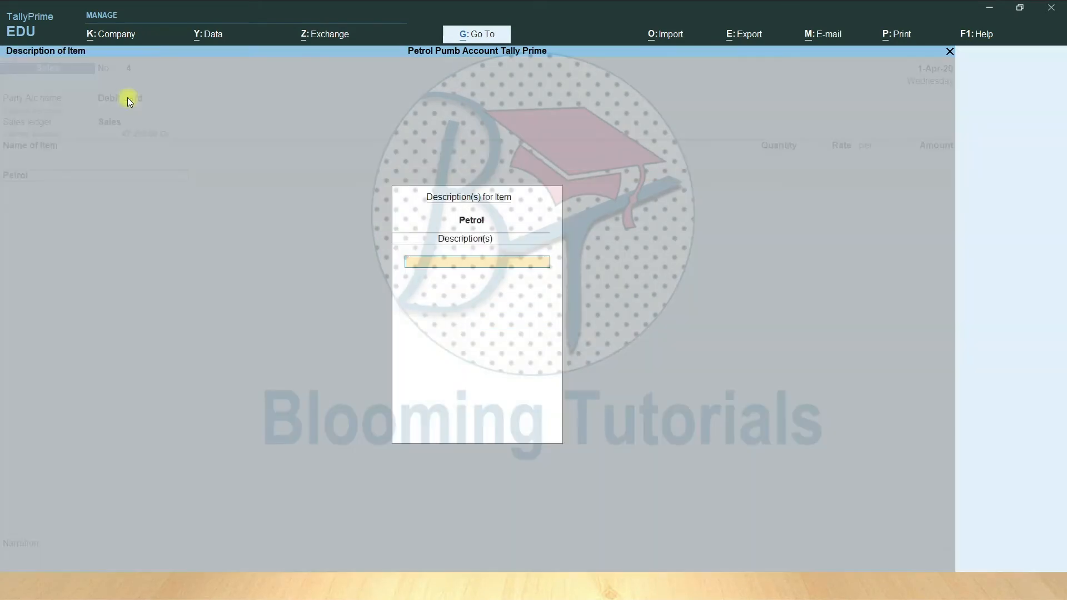
key(Escape)
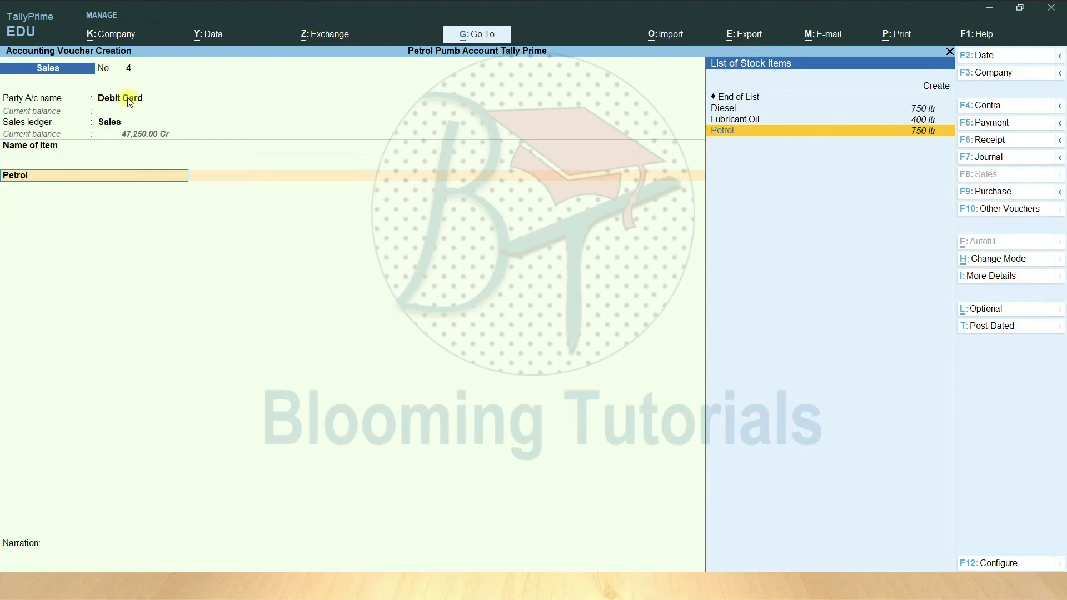
key(Return)
key(Return)
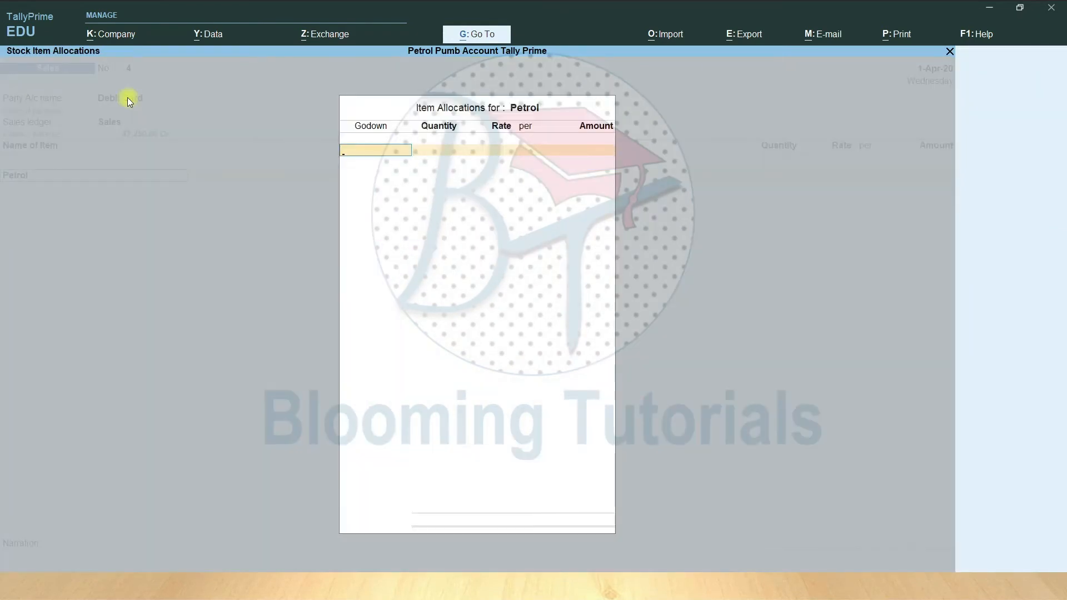
key(Down)
key(Down)
key(Up)
key(Return)
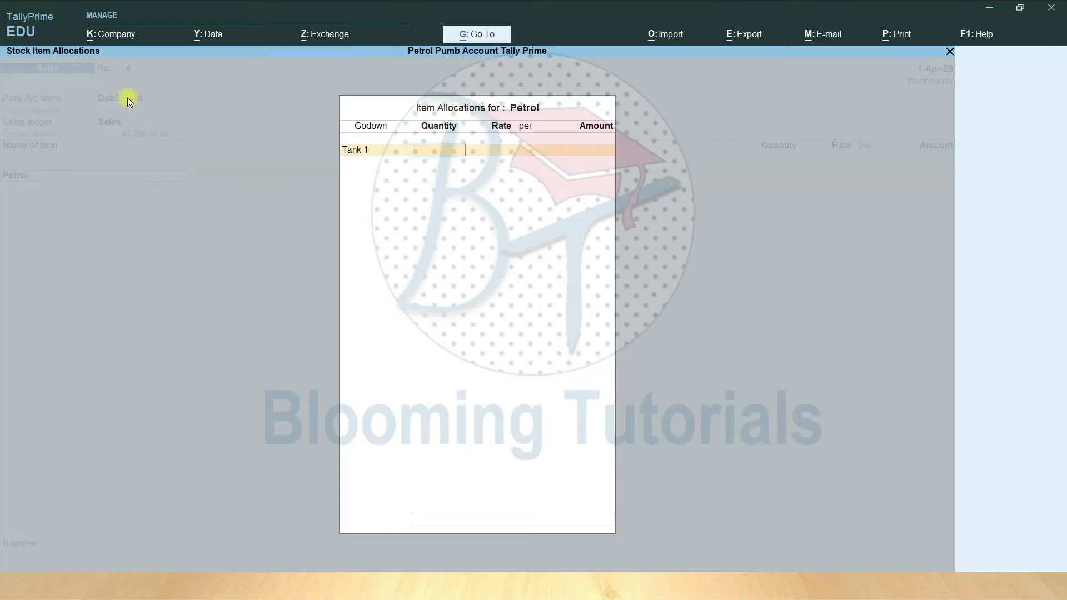
text(100)
key(Return)
key(Return)
key(Return)
key(Return)
key(Return)
key(Return)
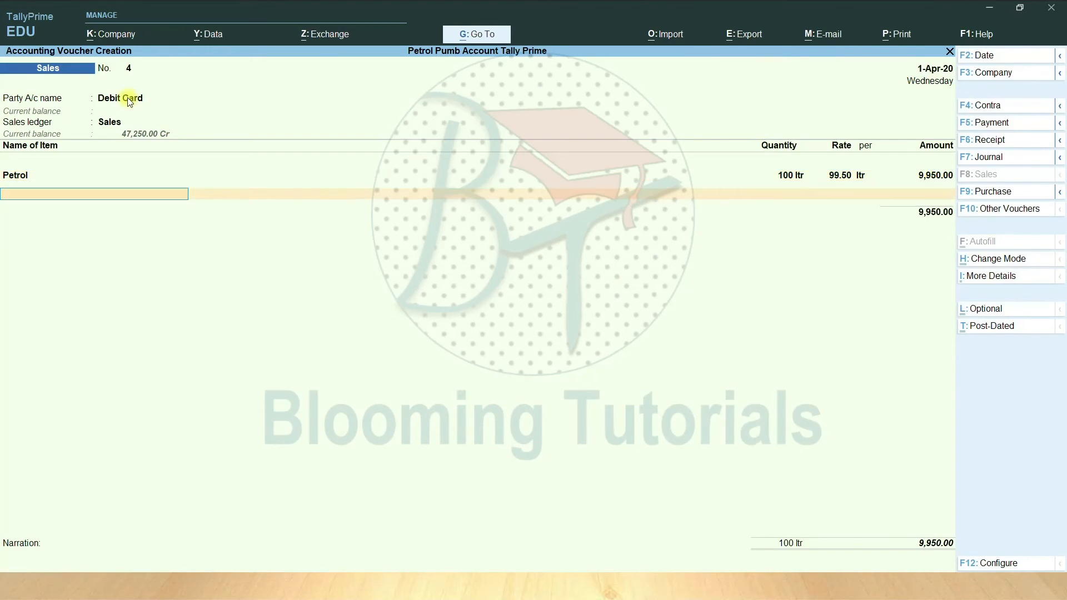
Add Diesel to the Debit Card sale, allocating 100 ltr from Tank 1 at a rate of 89.50 per ltr.
text(D)
key(Return)
key(Return)
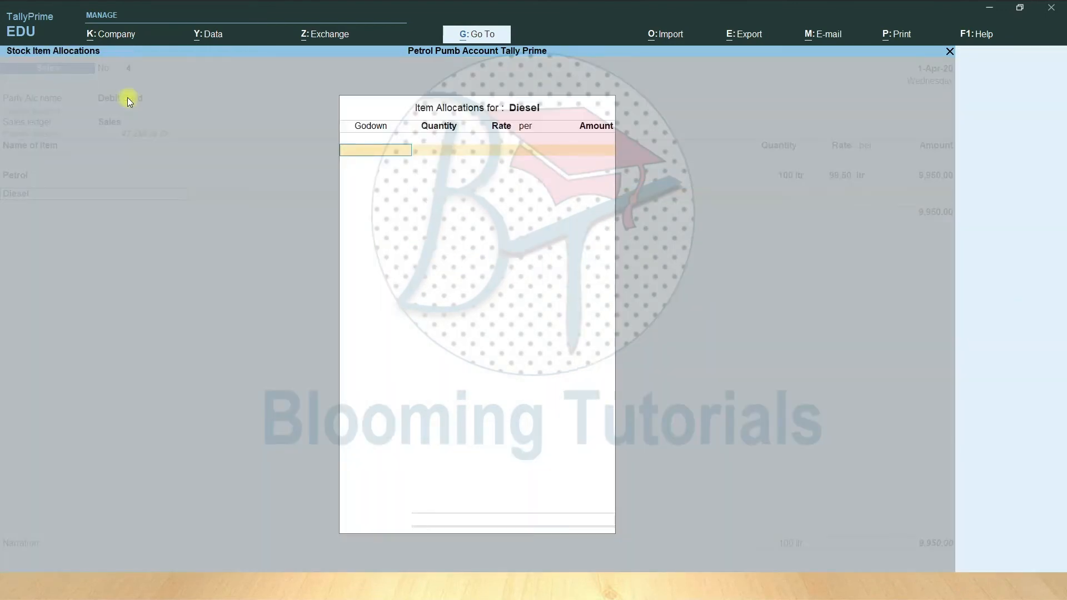
text(T)
key(Return)
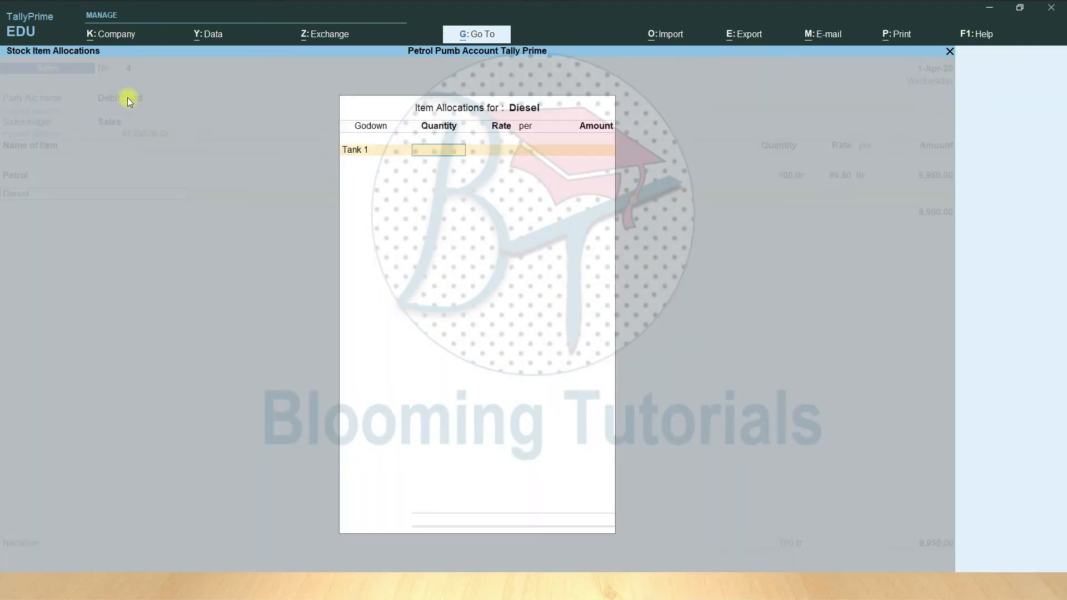
text(100)
key(Return)
key(Return)
key(Return)
key(Return)
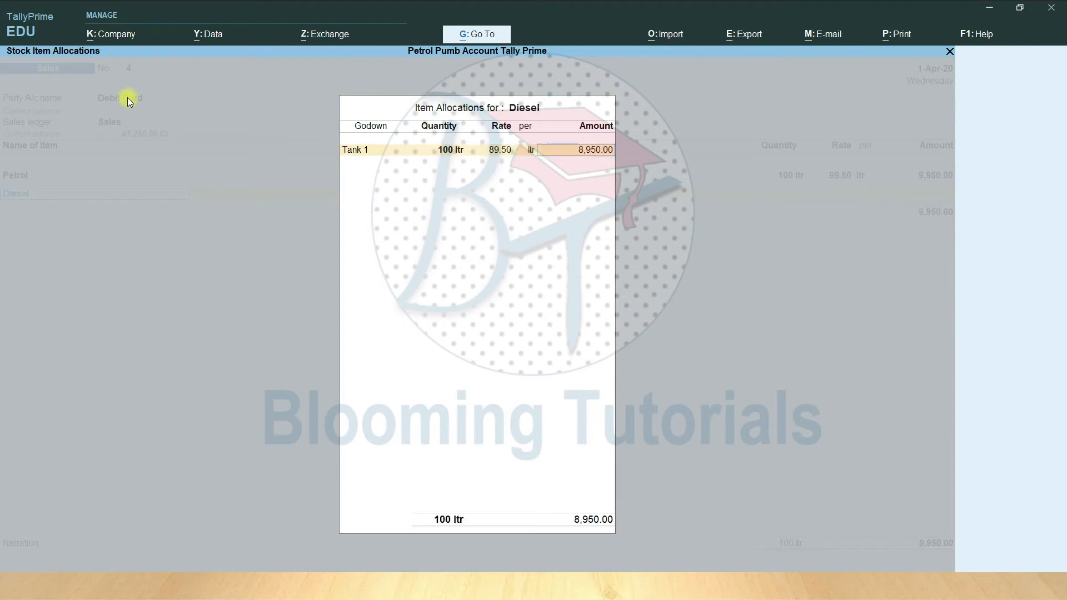
key(Return)
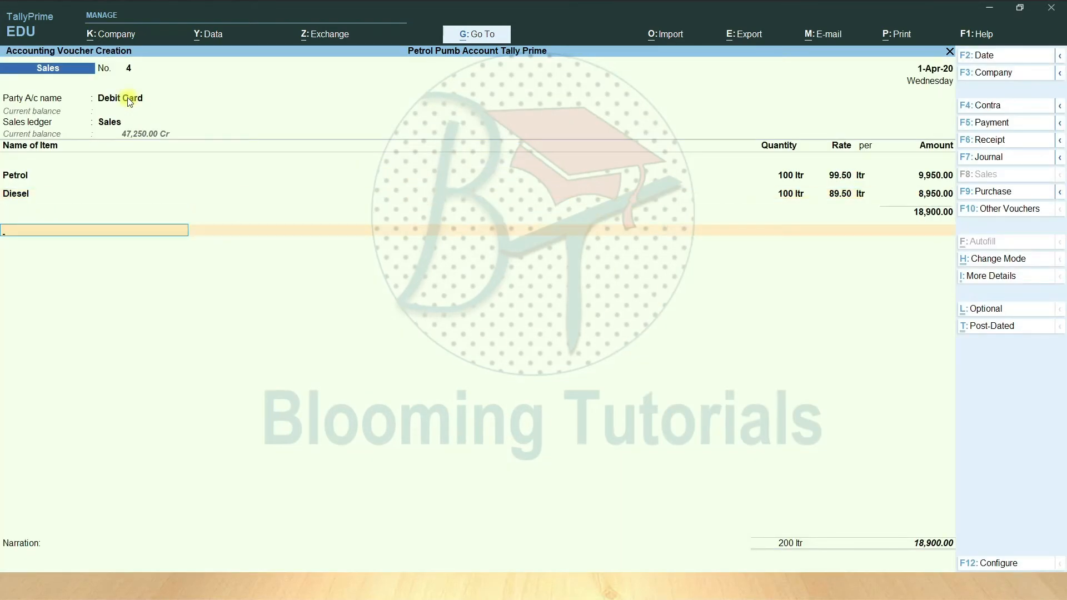
End the item list of the Debit Card sale and begin its bank allocation as Cheque/DD.
key(Return)
key(Return)
key(Return)
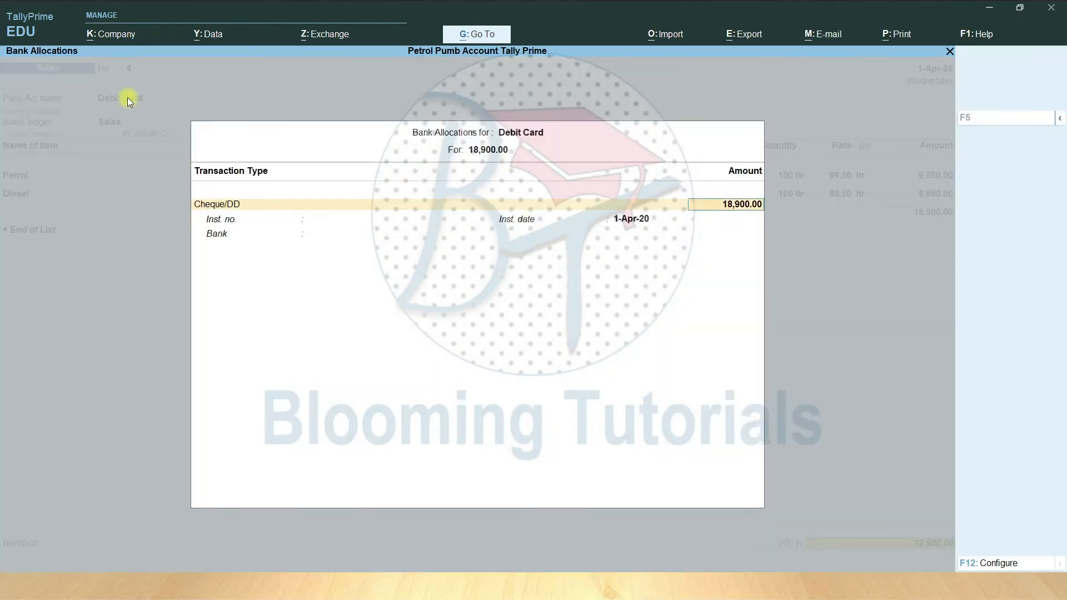
Enter instrument number 852369 in the Debit Card bank allocation and accept the sales voucher.
key(Return)
text(8523)
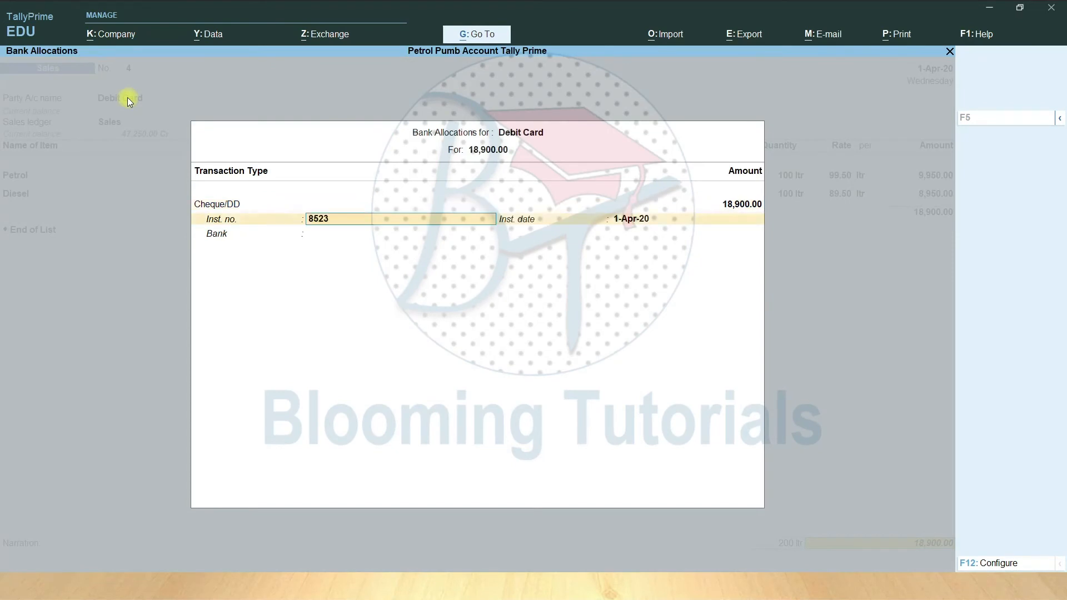
text(69)
key(Return)
key(Return)
key(Return)
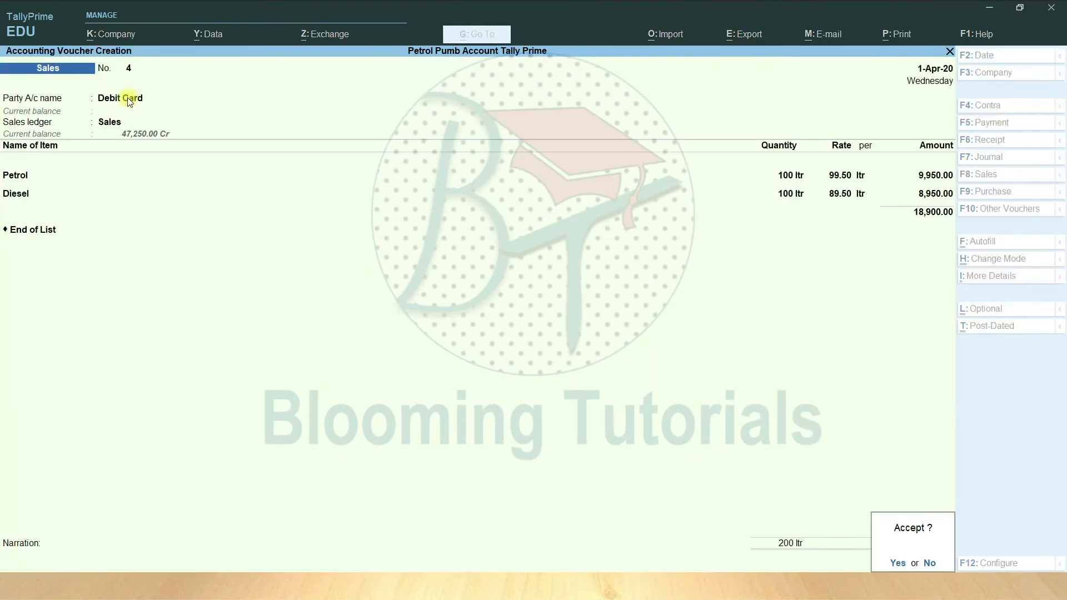
key(Return)
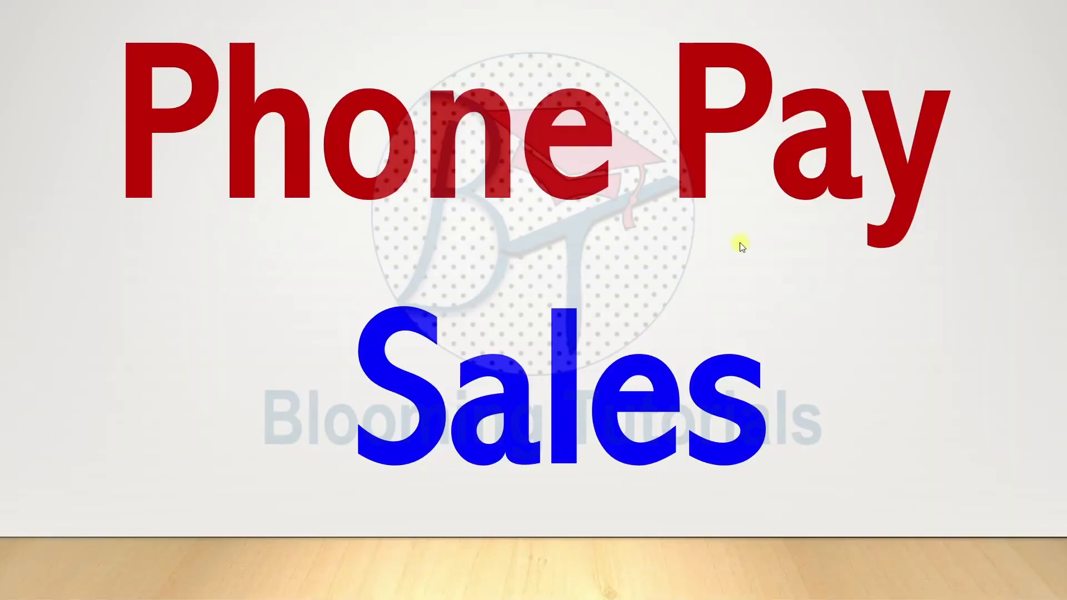
Switch from the PhonePay sales slide to TallyPrime and create a Phone Pay ledger under Bank Accounts as the voucher's party.
click(719, 315)
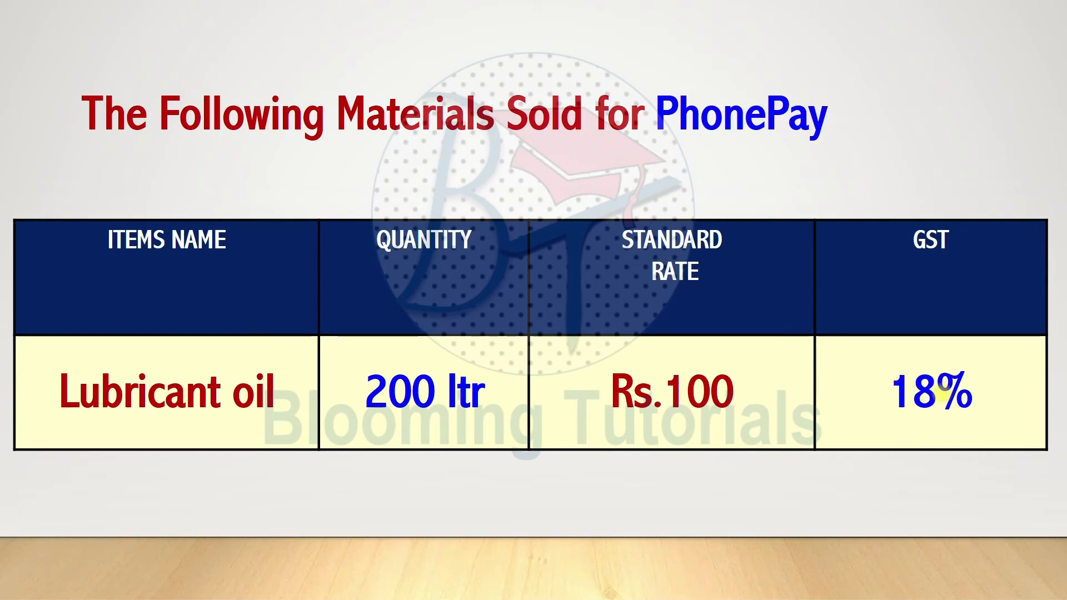
key(alt+Tab)
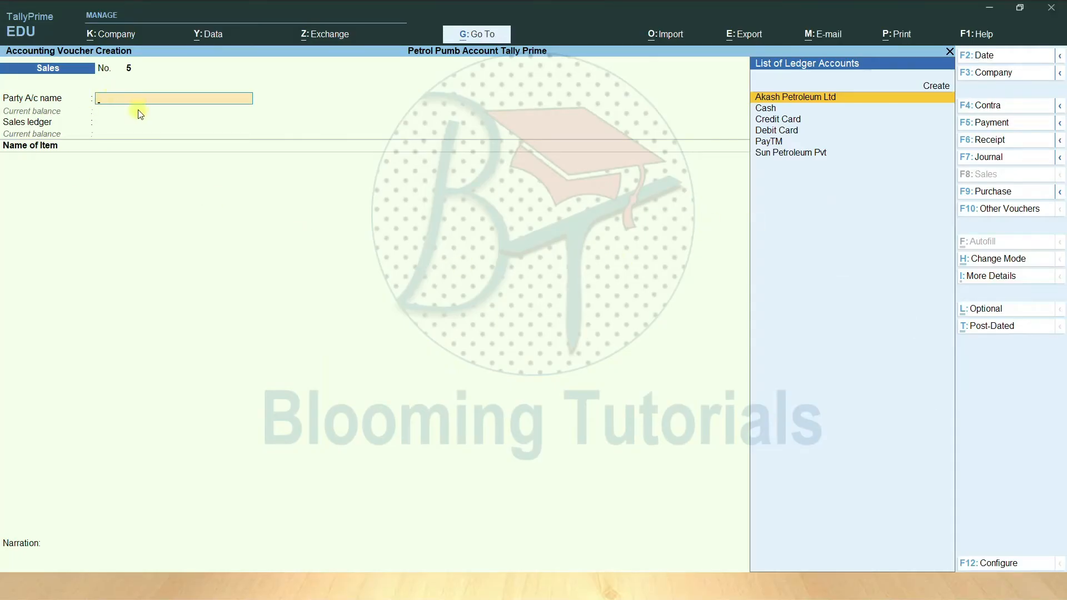
key(alt+c)
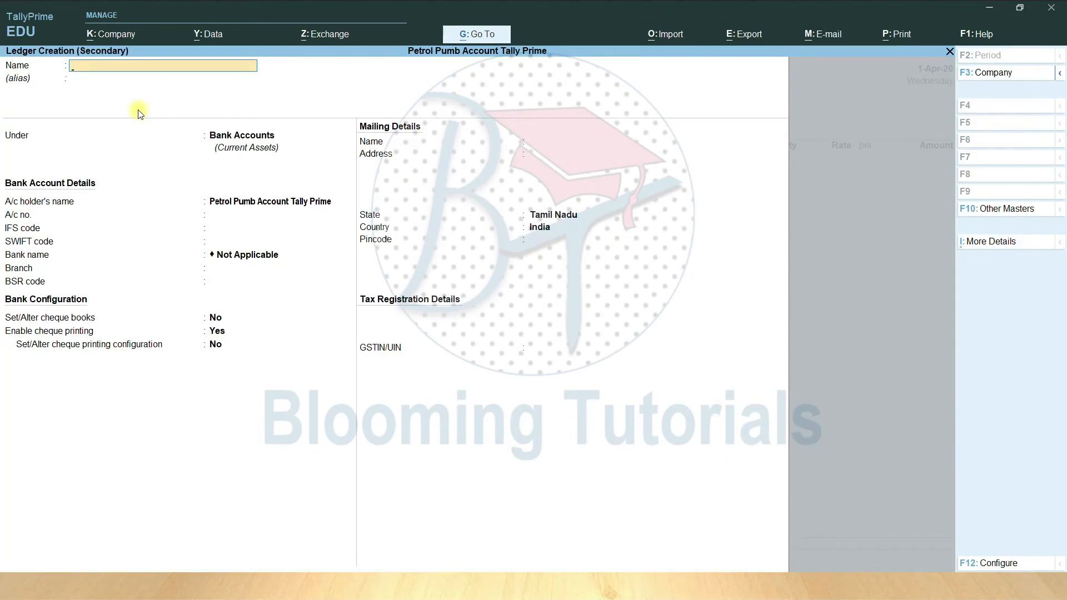
text(Phonepe)
key(BackSpace)
key(BackSpace)
text(Pay)
key(Return)
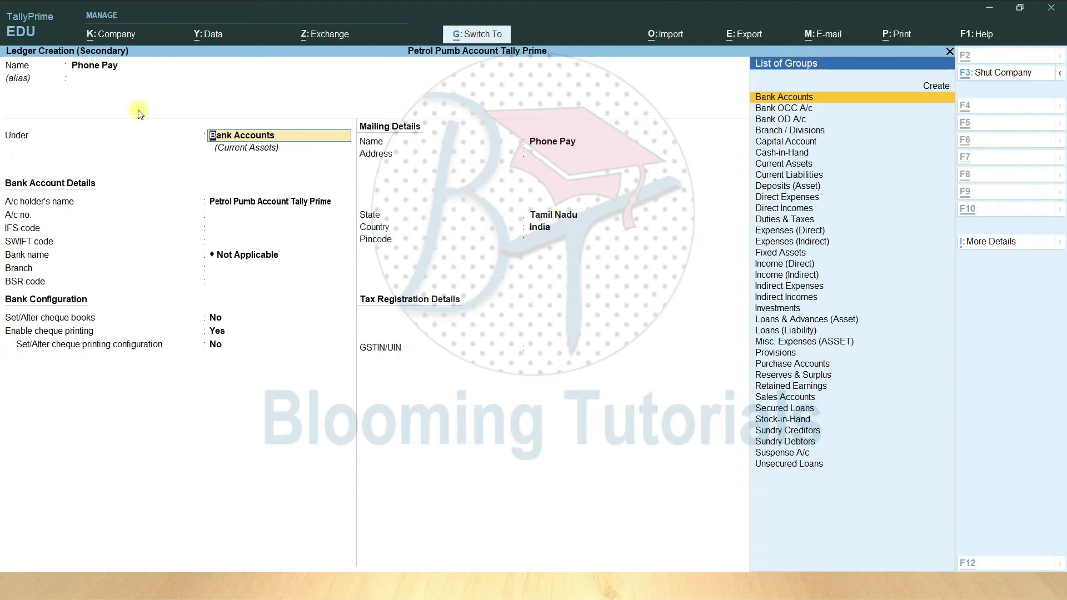
key(ctrl+a)
key(ctrl+a)
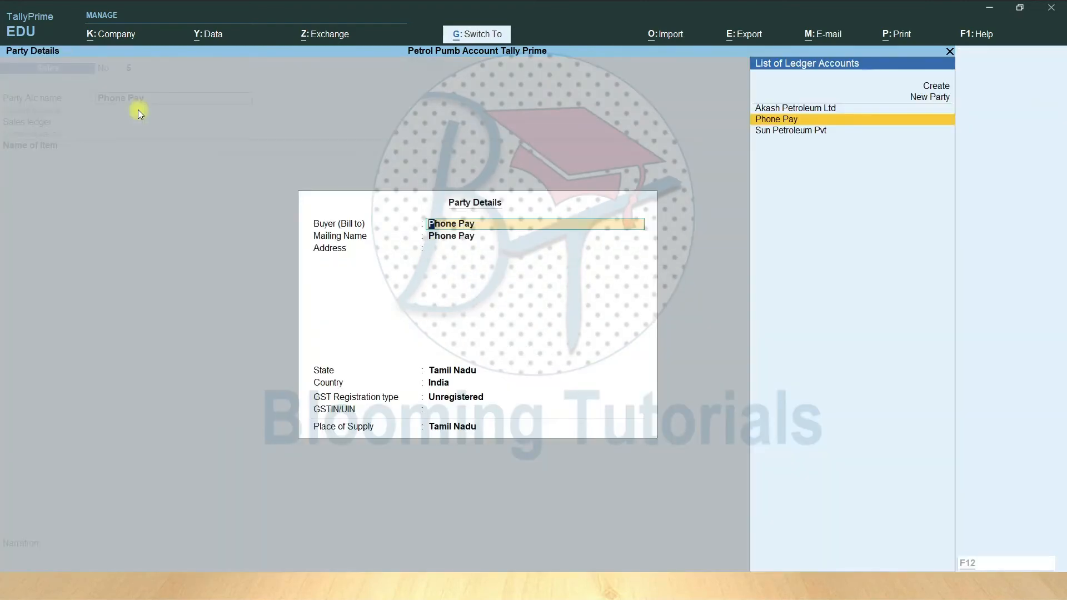
key(ctrl+a)
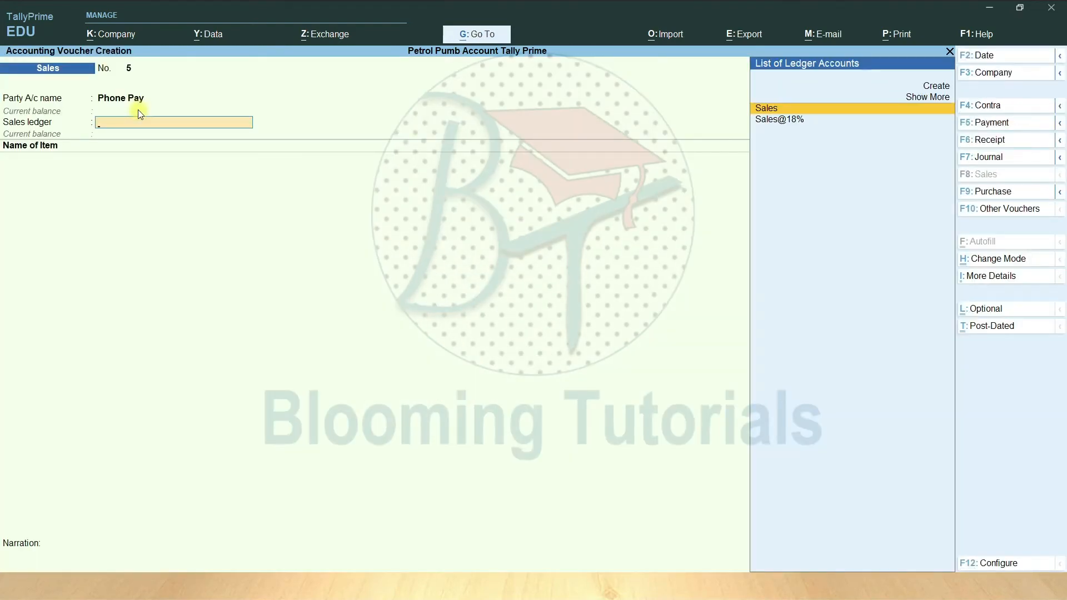
Choose the Sales@18% sales ledger for the voucher and set its tax classification to Sales Taxable.
key(Down)
key(Return)
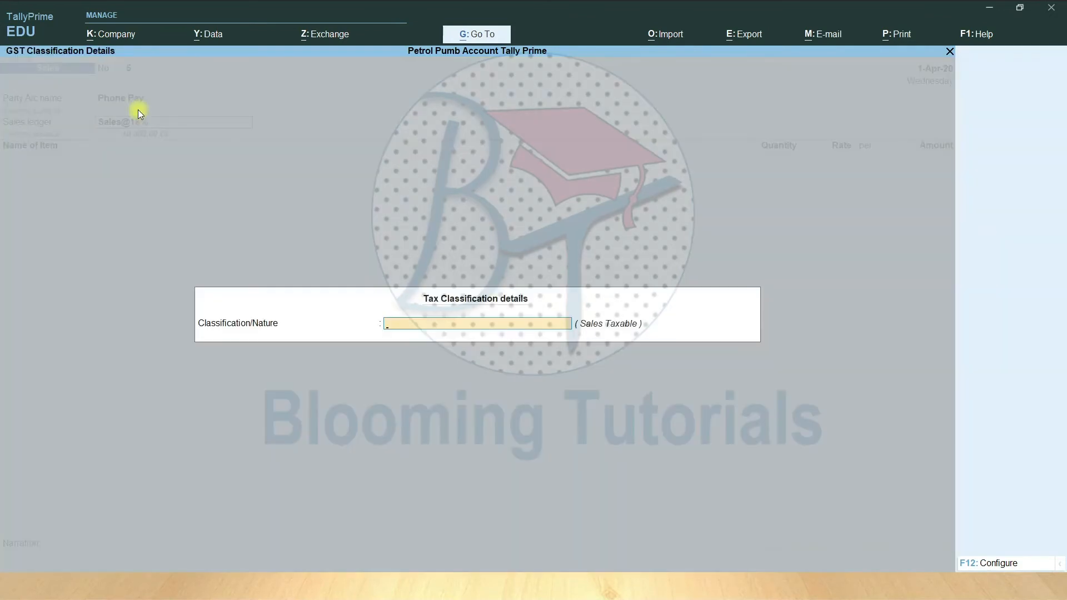
text(Sa)
key(Up)
key(Up)
key(Up)
key(Up)
key(Up)
key(Up)
key(Up)
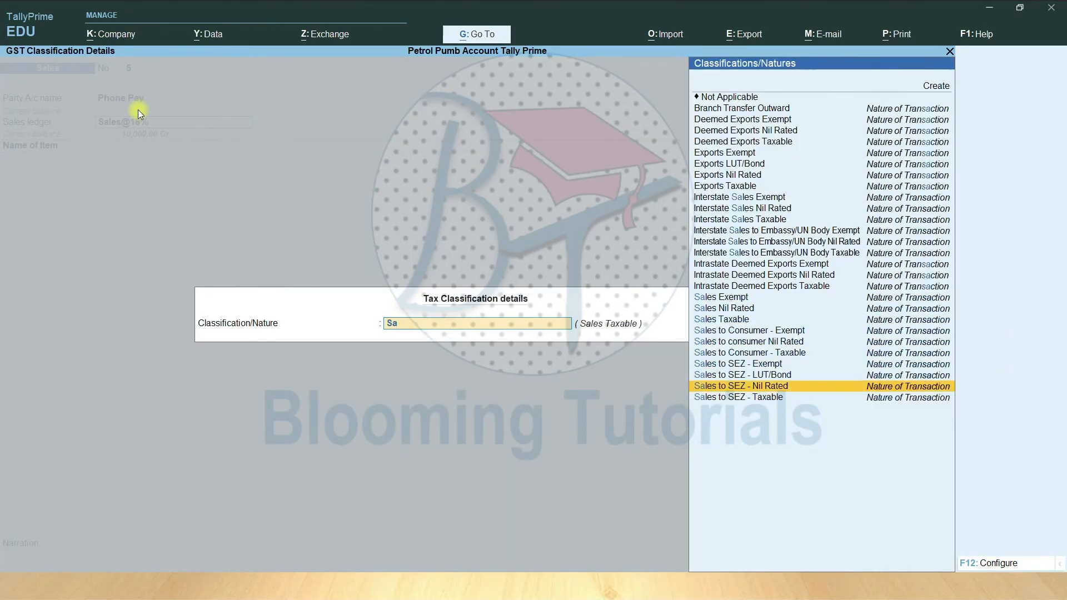
key(Return)
Add Lubricant Oil as the stock item and allocate it from the Tank 2 godown.
key(Down)
key(Return)
key(Return)
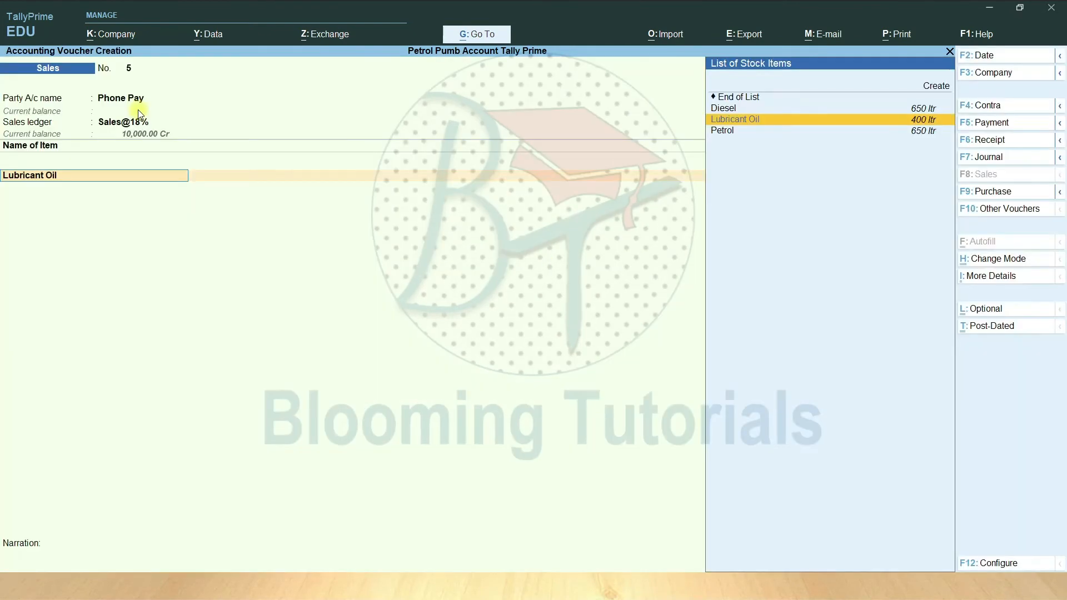
key(Return)
key(Return)
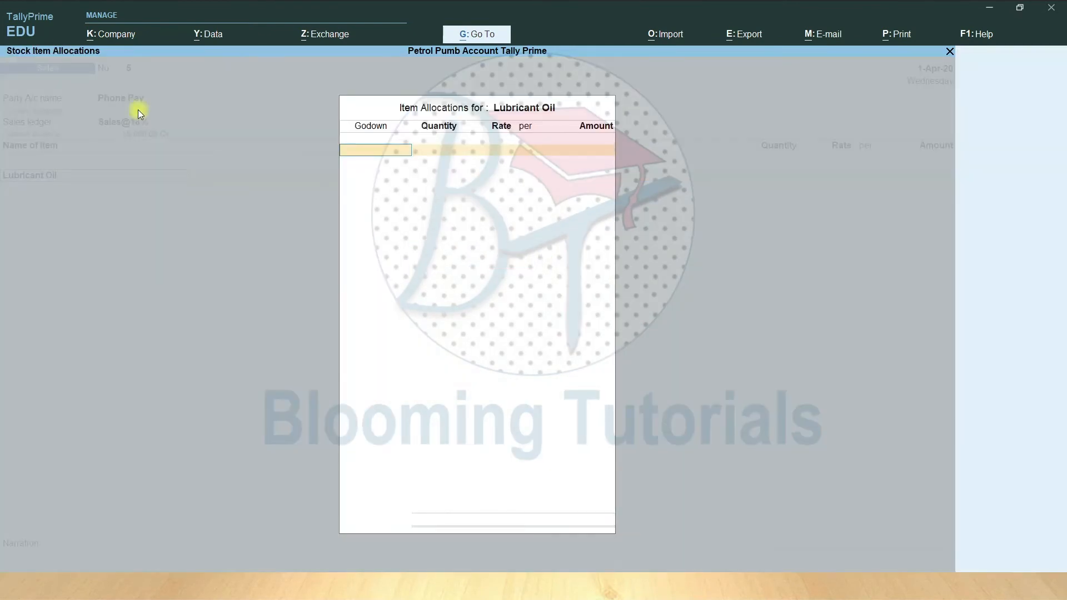
text(T)
key(Down)
key(Return)
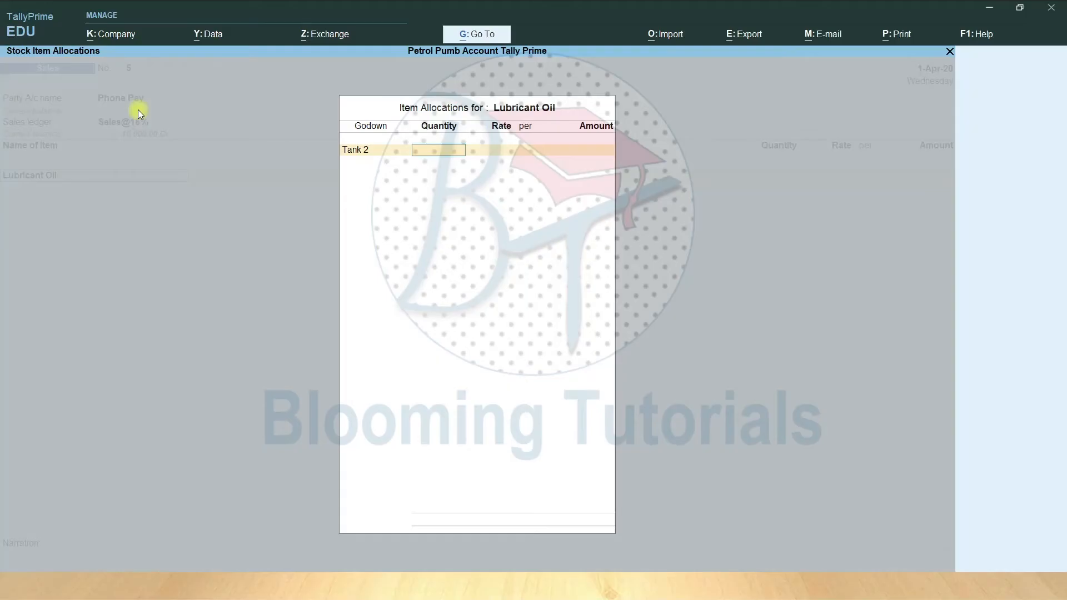
Set the Lubricant Oil quantity to 200 ltr, accept the rate of 100.00 per ltr and finish the item list.
text(200)
key(Return)
key(Return)
key(Return)
key(Return)
key(Return)
key(Return)
key(Return)
Add the CGST and SGST tax ledgers below Lubricant Oil, replacing the duplicate CGST line with SGST.
text(C)
key(Return)
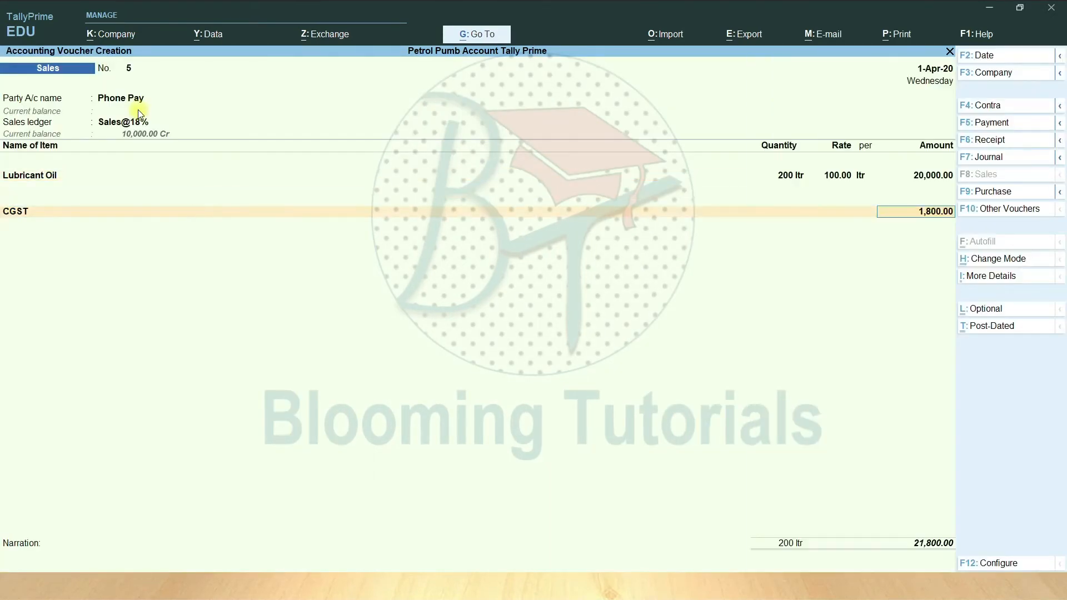
key(Return)
text(CGST)
key(Return)
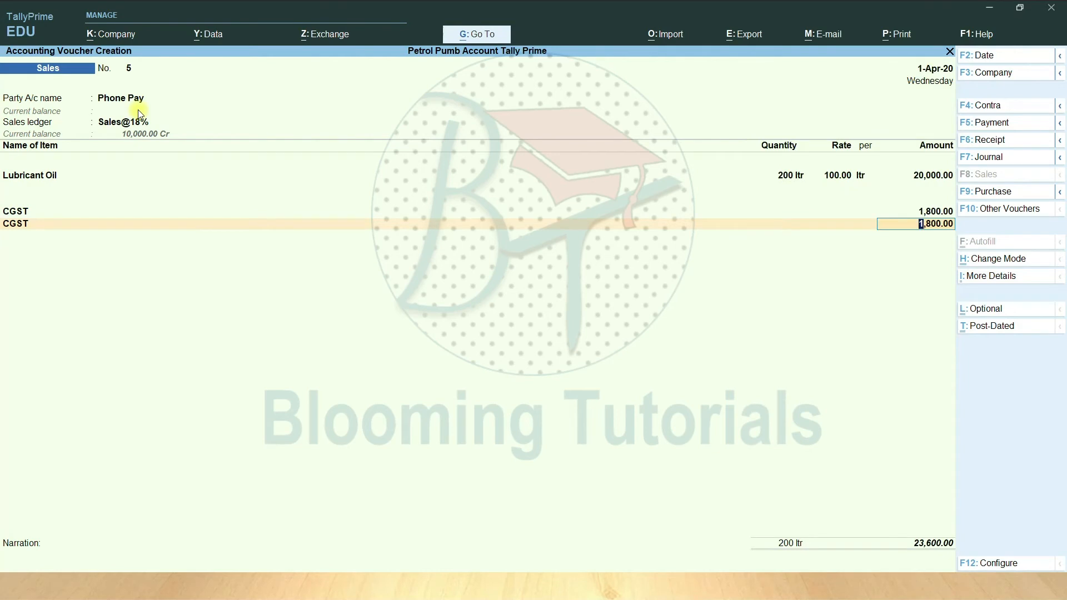
key(BackSpace)
key(Down)
key(Down)
key(Down)
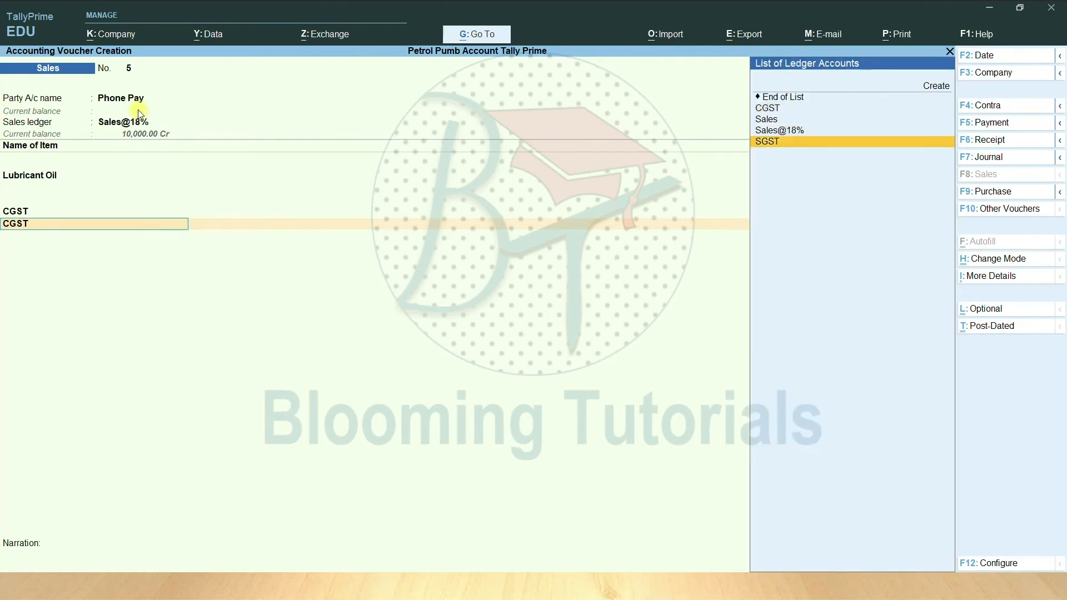
key(Return)
key(Return)
key(Return)
Complete the Phone Pay bank allocation with instrument number 852369 and accept the sales voucher.
key(Return)
key(Return)
text(852369)
key(Return)
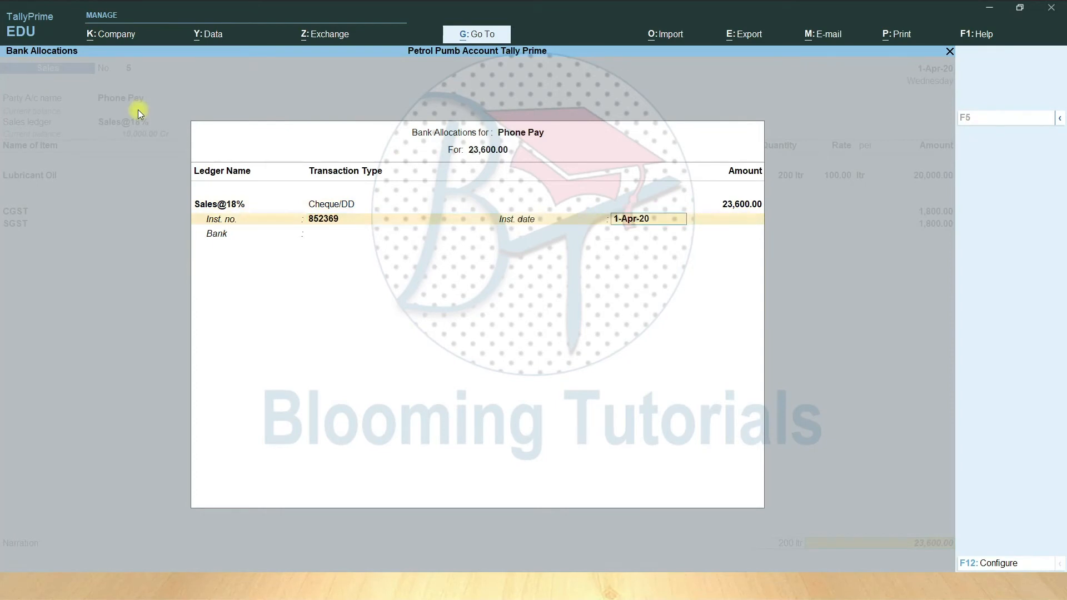
key(Return)
key(Return)
key(Return)
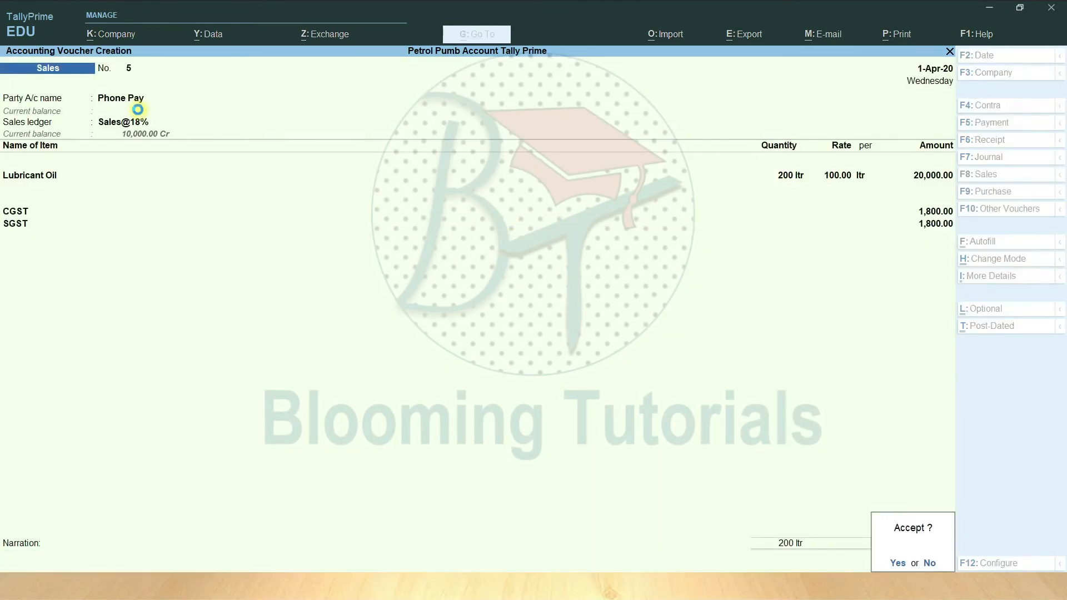
key(Return)
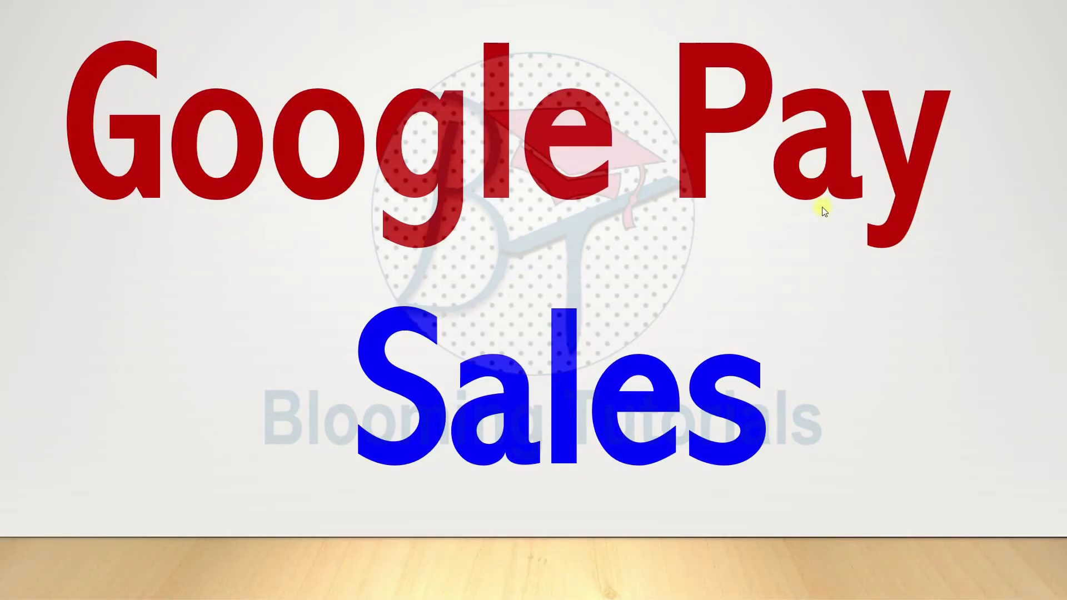
Switch from the Google Pay sales slide to TallyPrime and create a Google Pay ledger under Bank Accounts as the voucher's party.
click(933, 303)
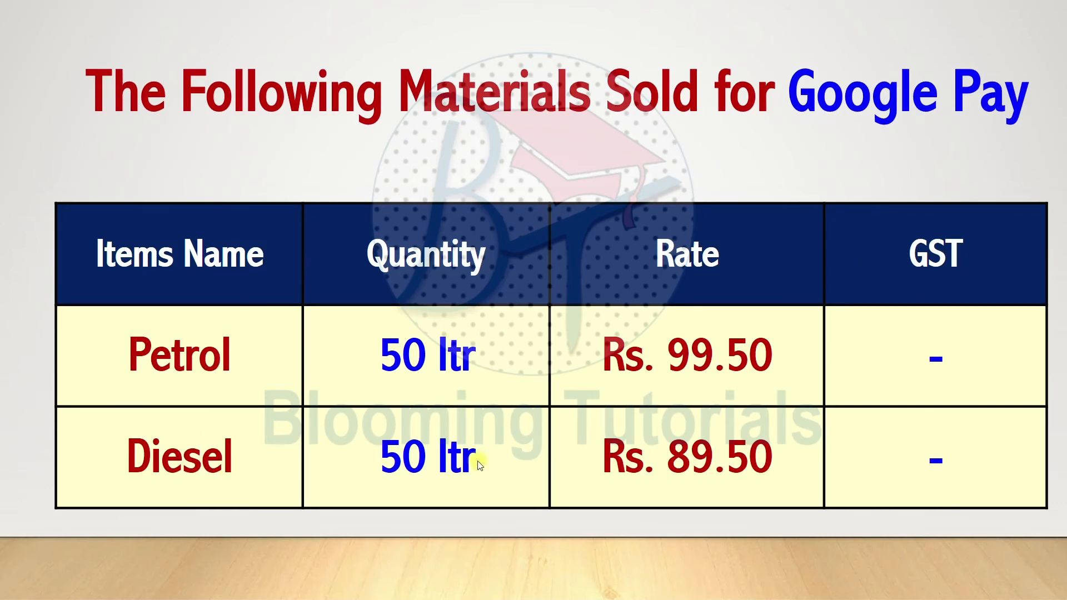
key(alt+Tab)
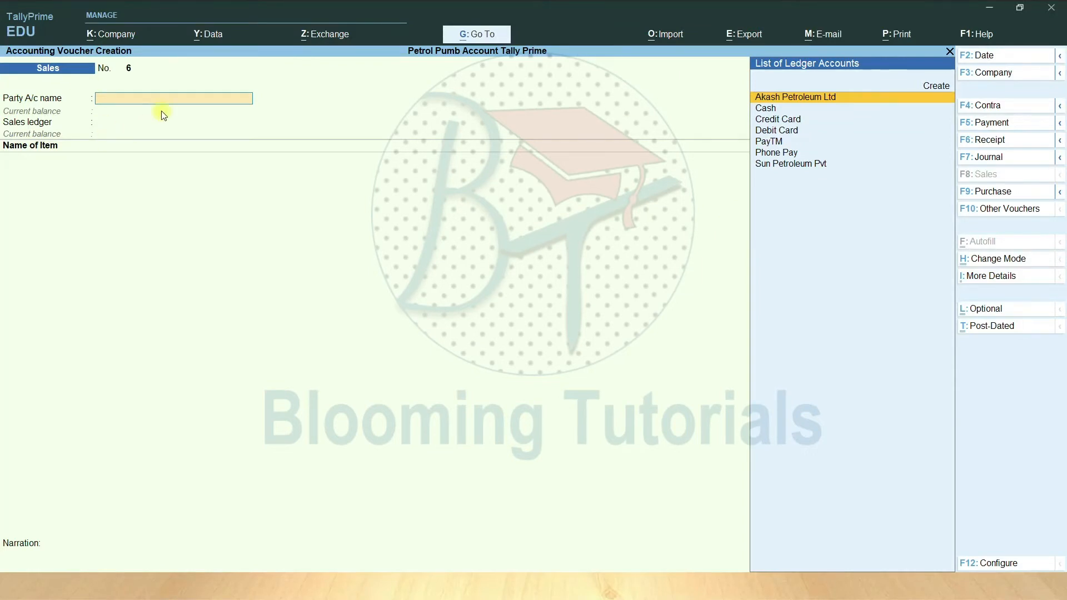
key(alt+c)
text(Goog)
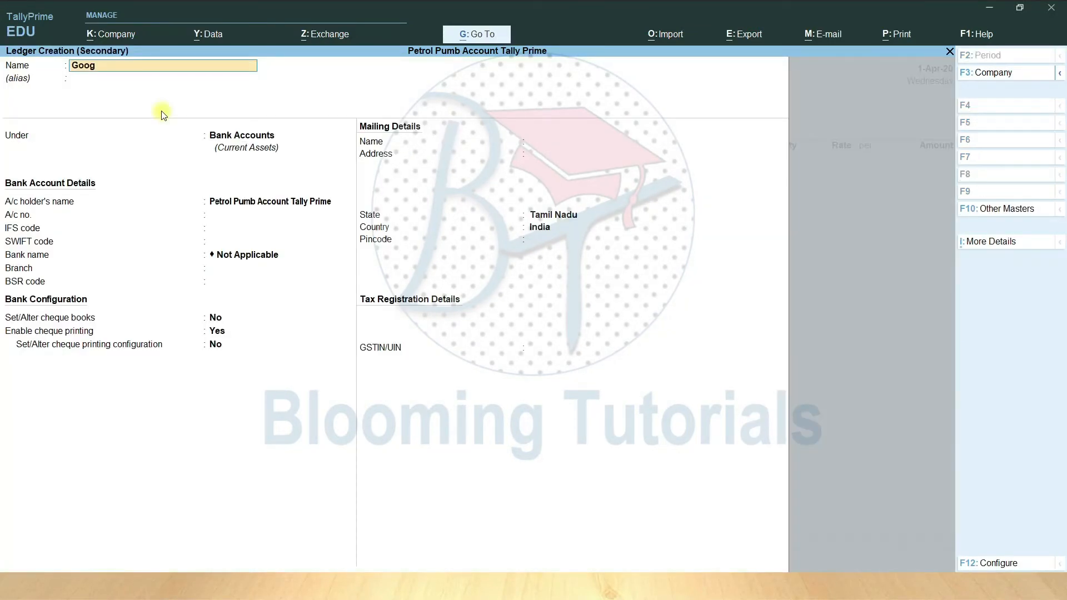
text(le Pay)
key(Return)
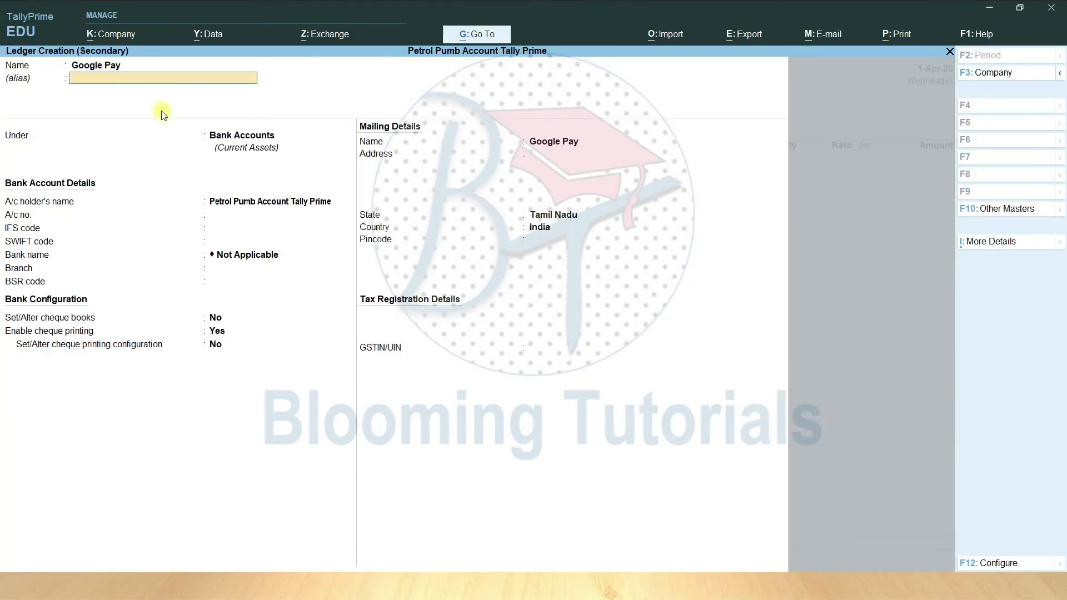
key(Return)
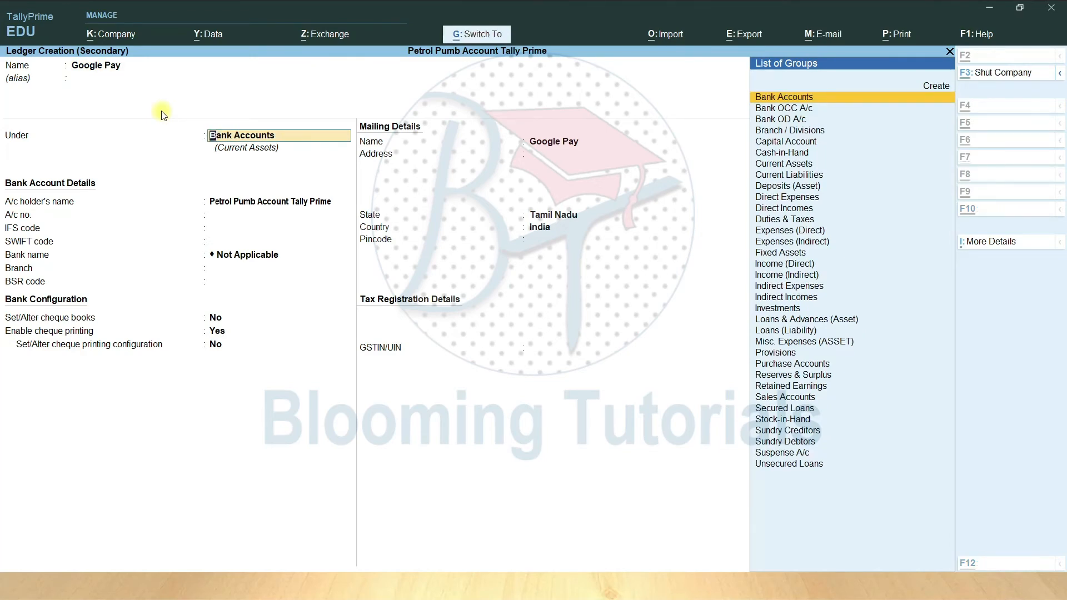
key(ctrl+a)
key(ctrl+a)
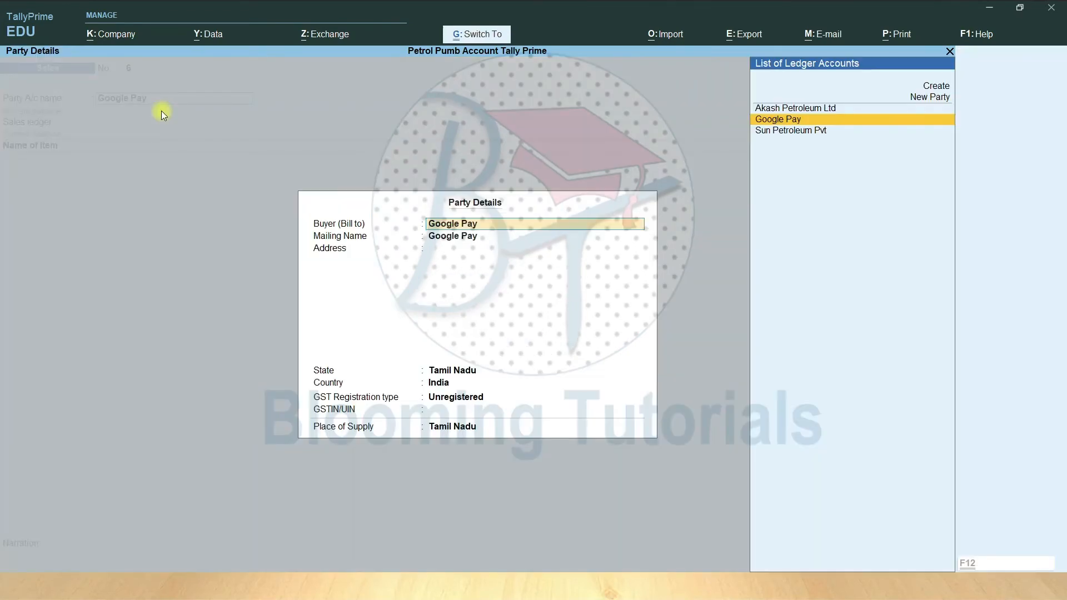
key(ctrl+a)
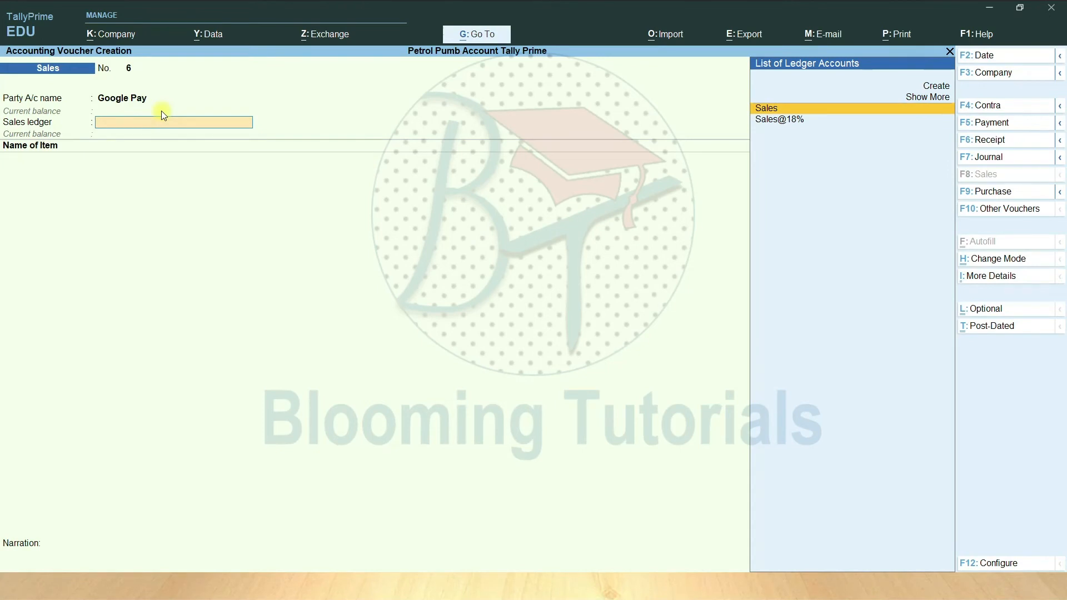
Choose the Sales ledger with tax classification Not Applicable and add Petrol as the first stock item.
key(Return)
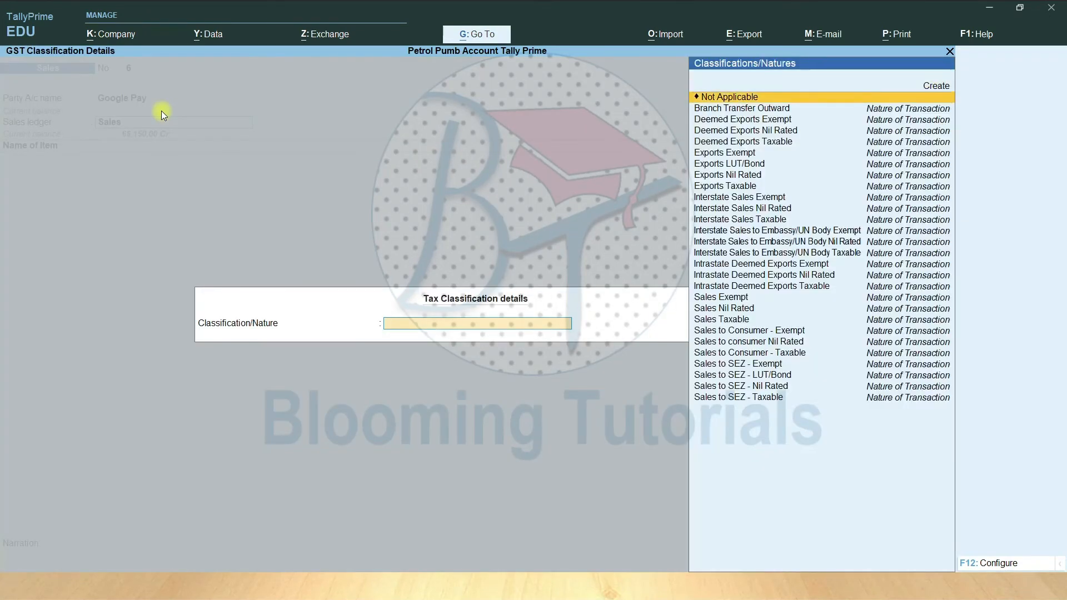
key(Return)
text(p)
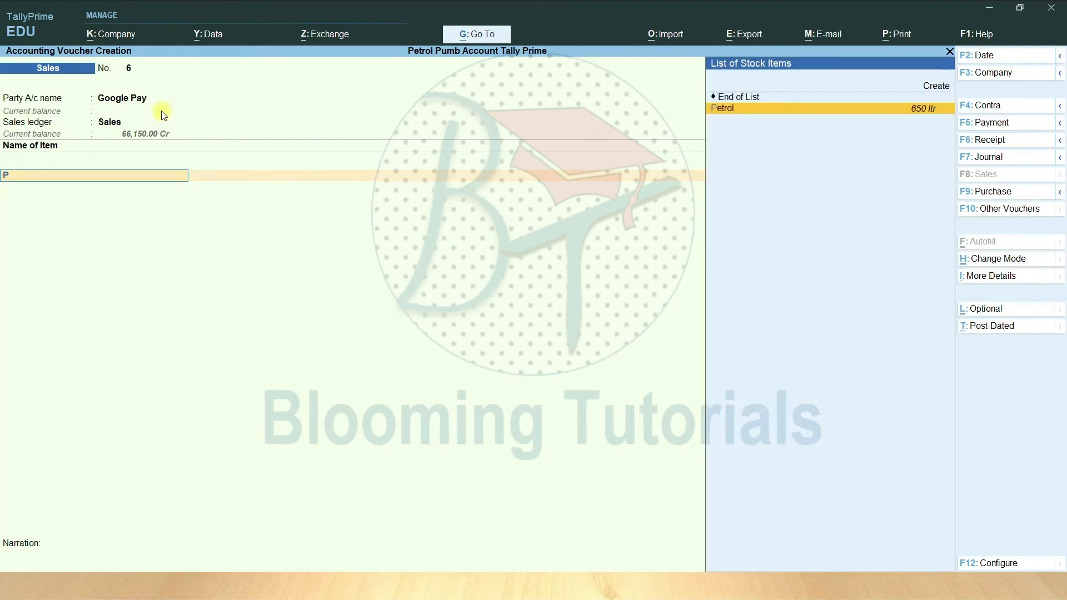
key(Return)
key(Return)
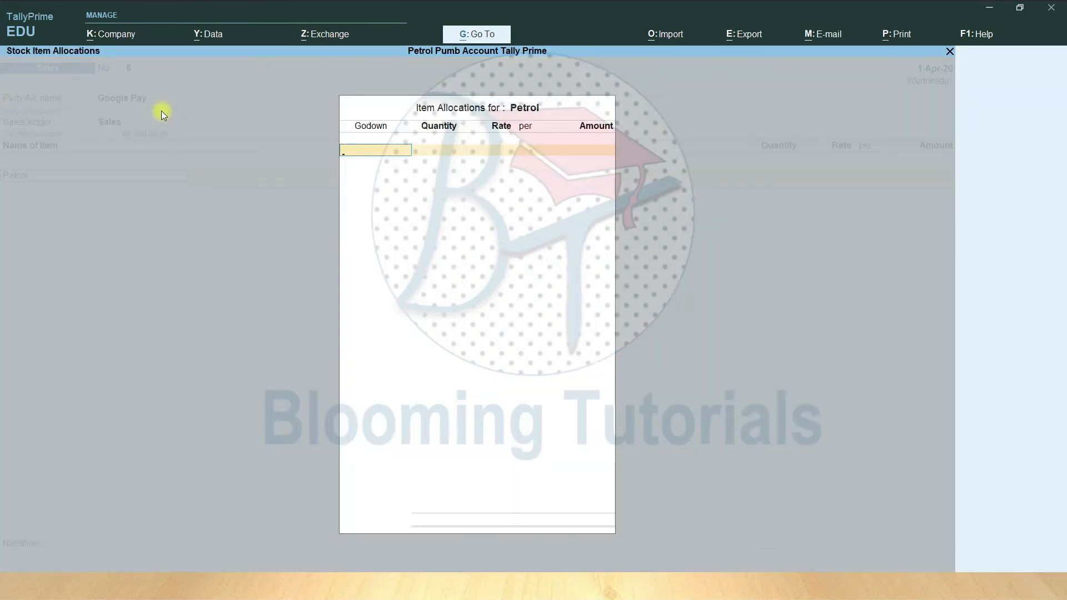
Allocate 50 ltr of Petrol from the Tank 1 godown at the rate of 99.50 per ltr.
text(Tank 1)
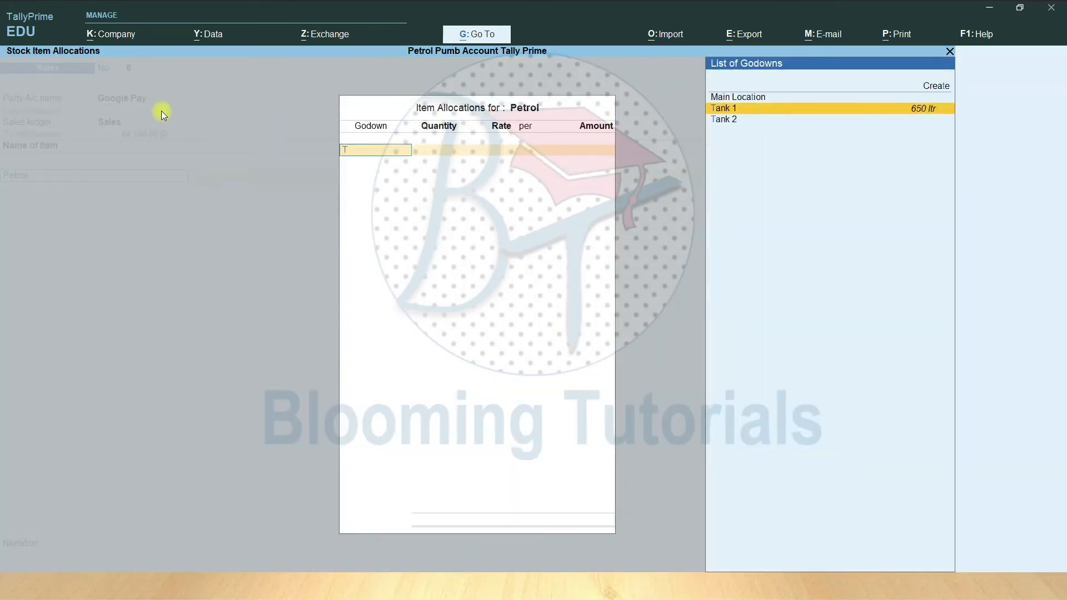
key(Return)
text(50 ltr)
key(Return)
key(Return)
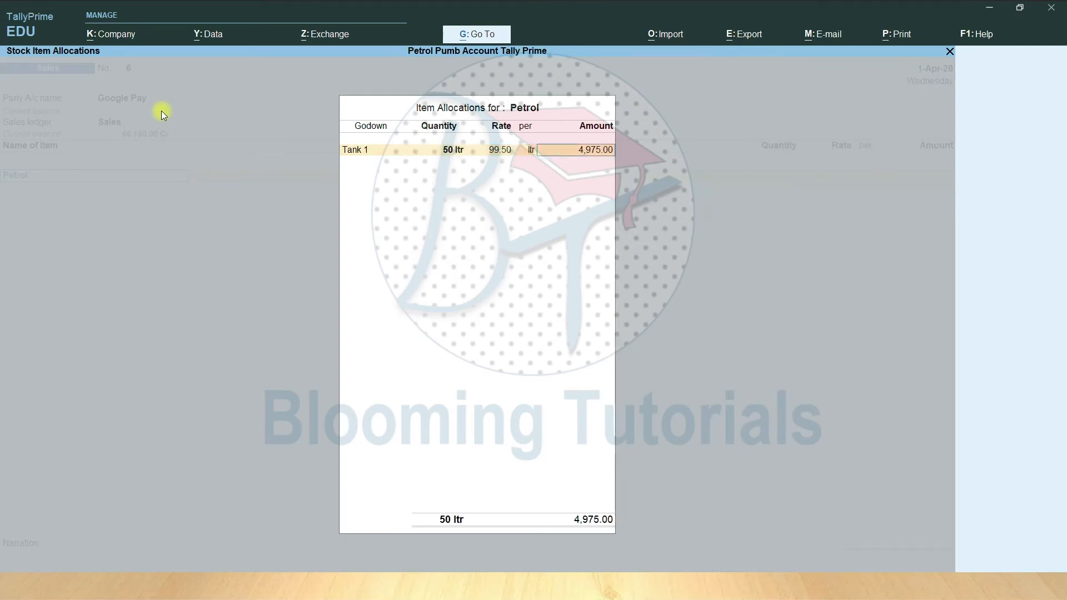
key(Return)
key(Return)
key(Return)
key(Return)
Add Diesel as the second stock item, allocating 50 ltr from the Tank 1 godown at the rate of 89.50 per ltr.
text(D)
key(Return)
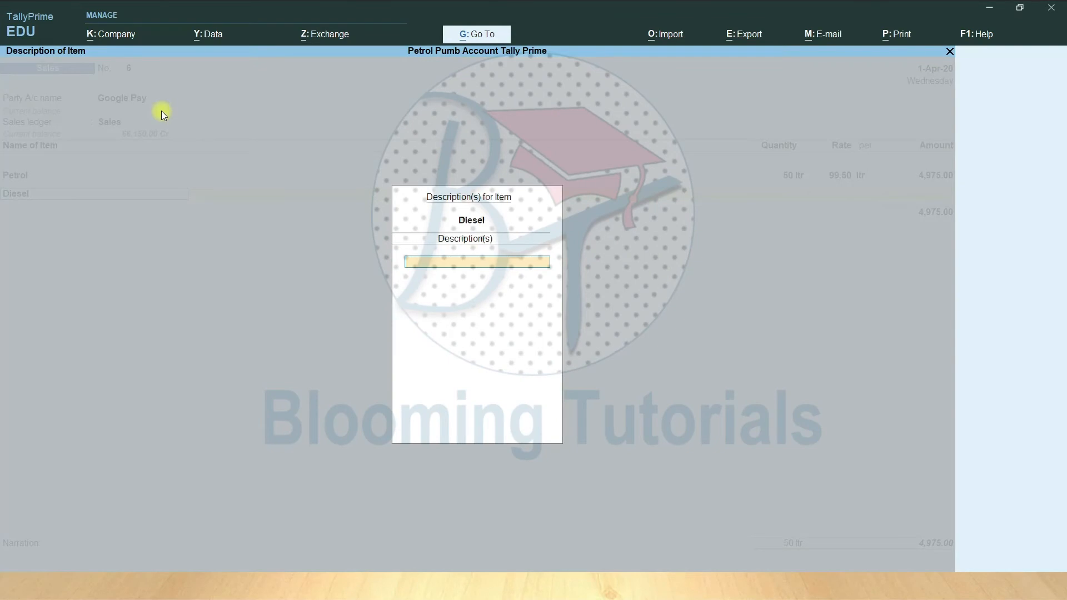
key(Return)
key(Down)
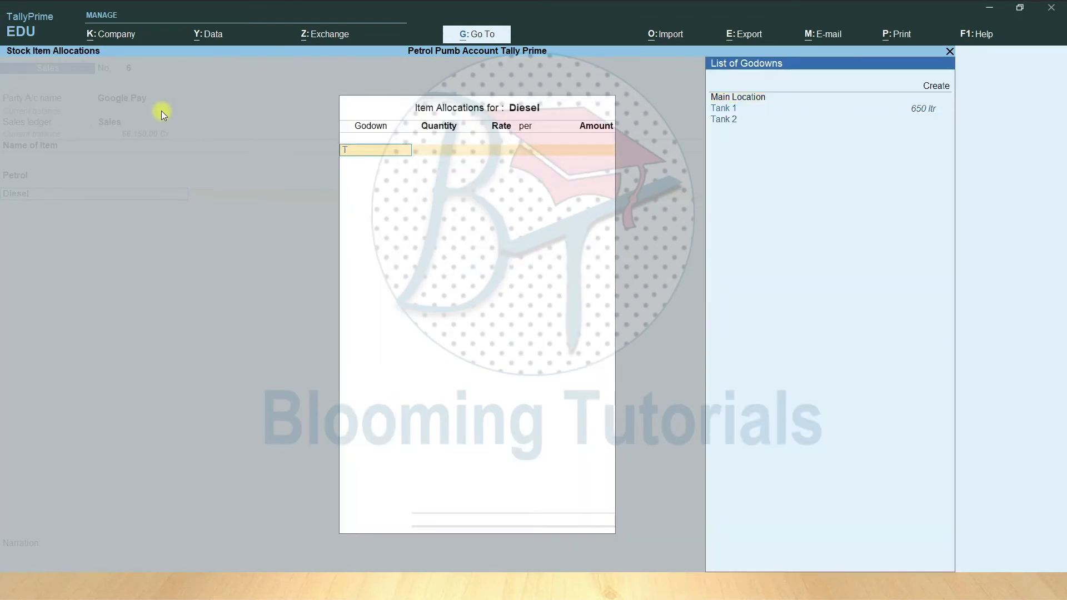
key(Return)
text(50)
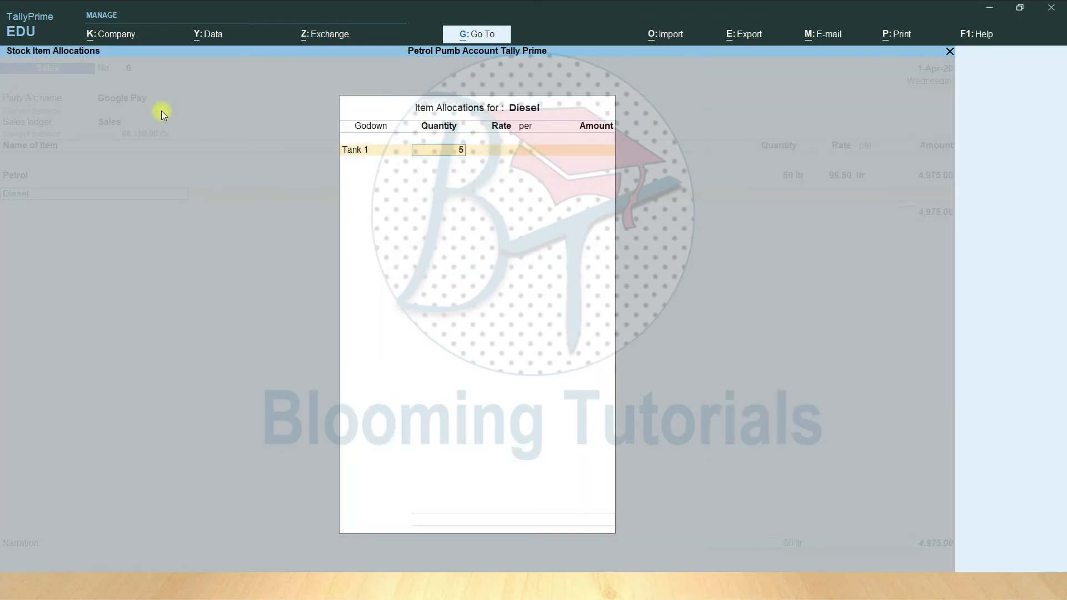
key(Return)
key(ctrl+a)
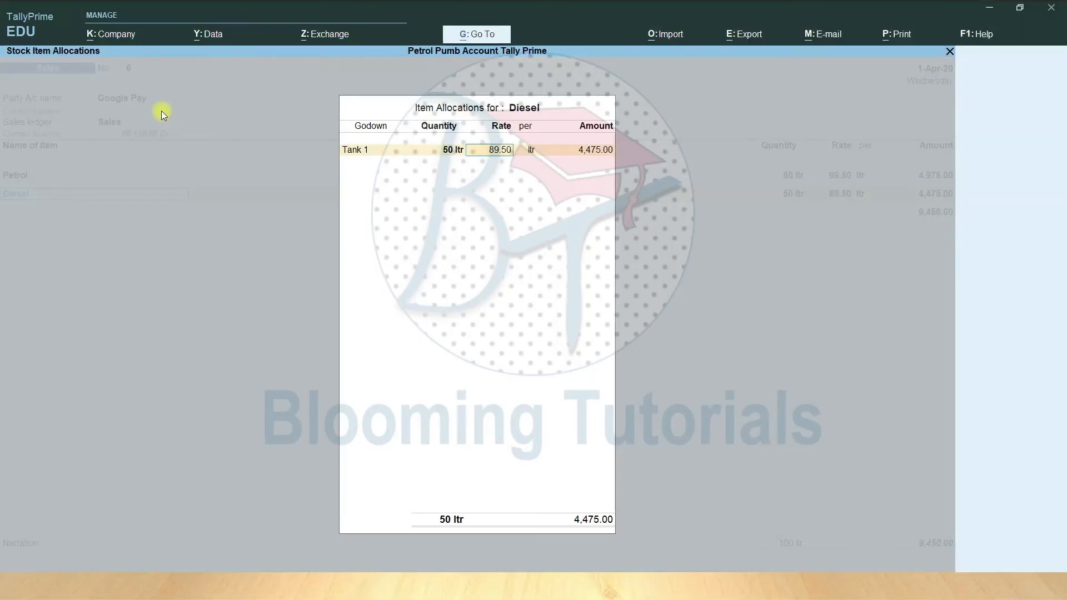
key(Return)
key(Return)
key(Return)
key(Return)
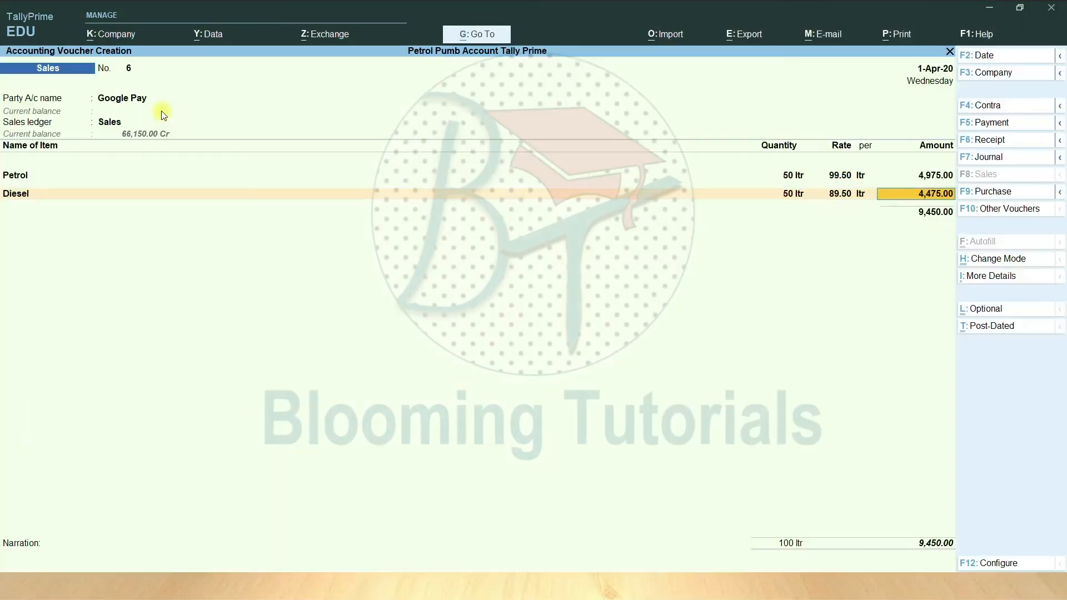
End the item list, complete the Google Pay bank allocation with instrument number 852369 and accept the sales voucher.
key(Return)
key(Return)
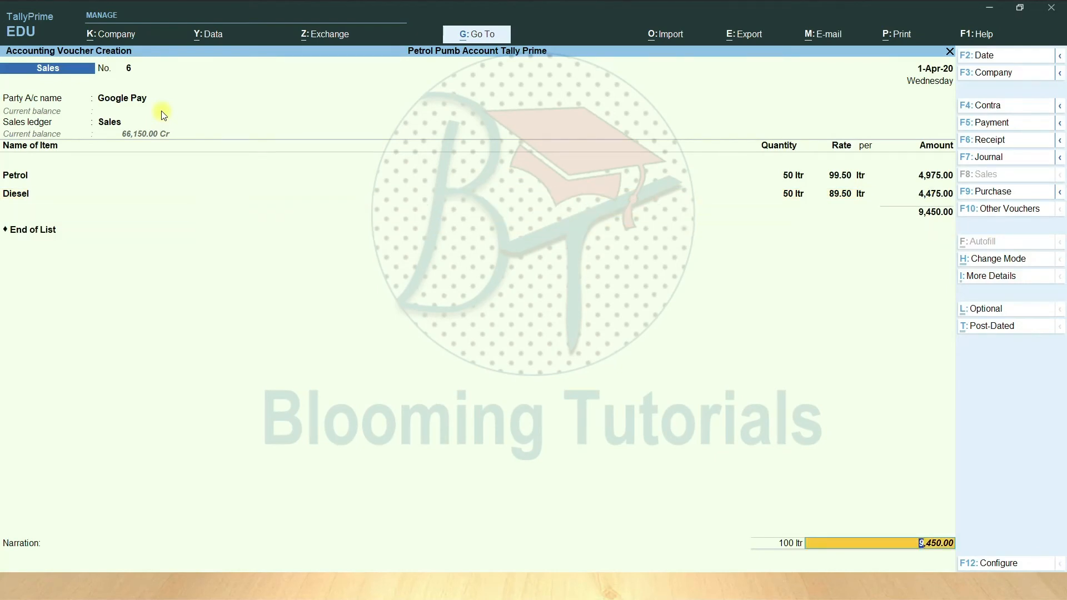
key(Return)
key(Return)
key(Return)
text(852369)
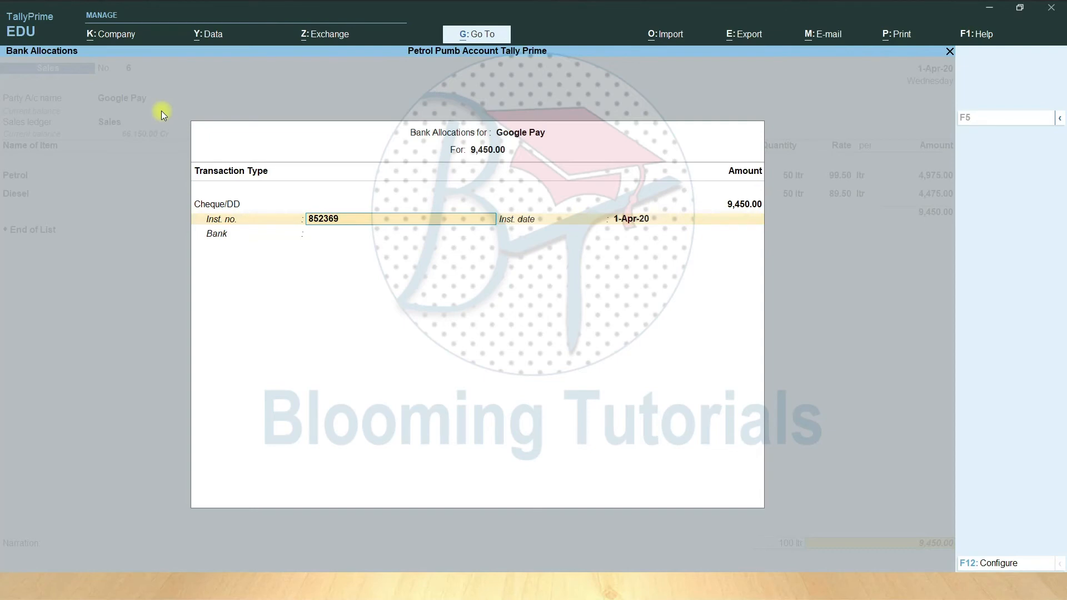
key(Return)
key(Return)
key(Return)
key(Return)
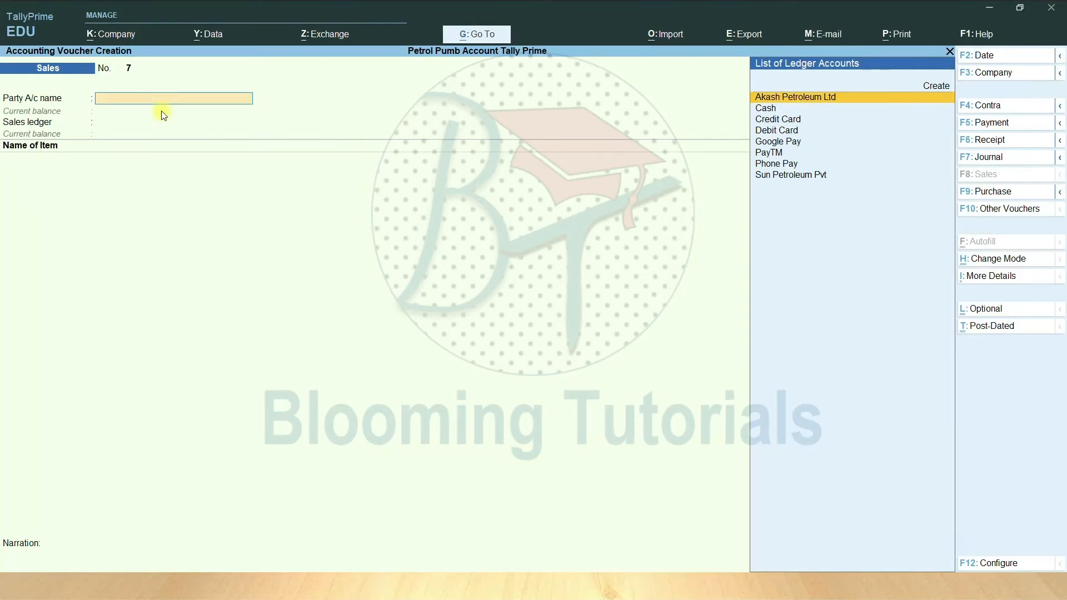
Choose Google Pay as the new sales voucher's party and Sales@18% as its sales ledger.
text(G)
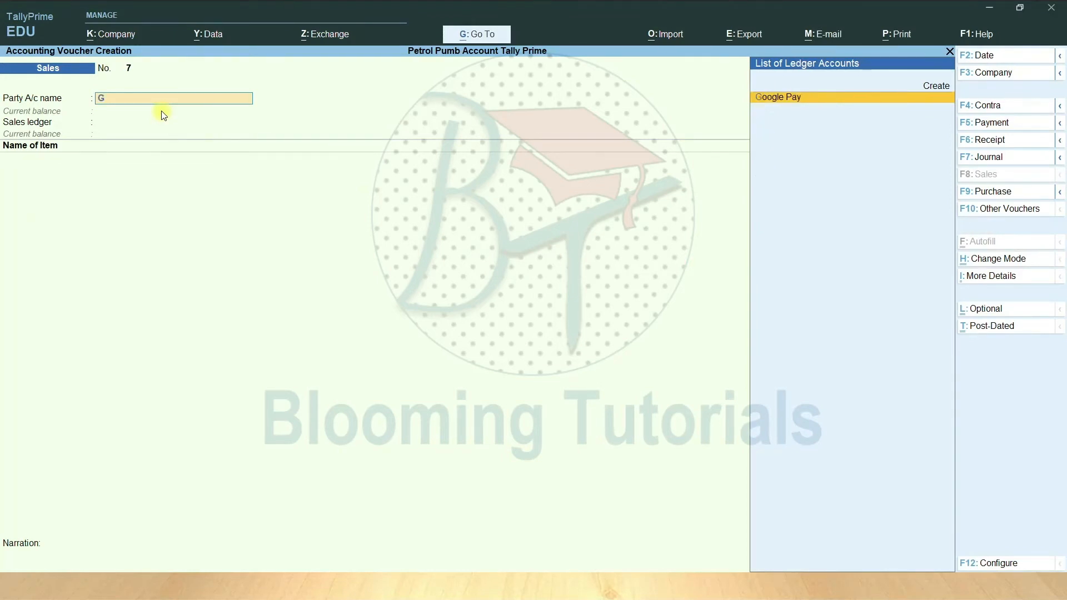
key(Return)
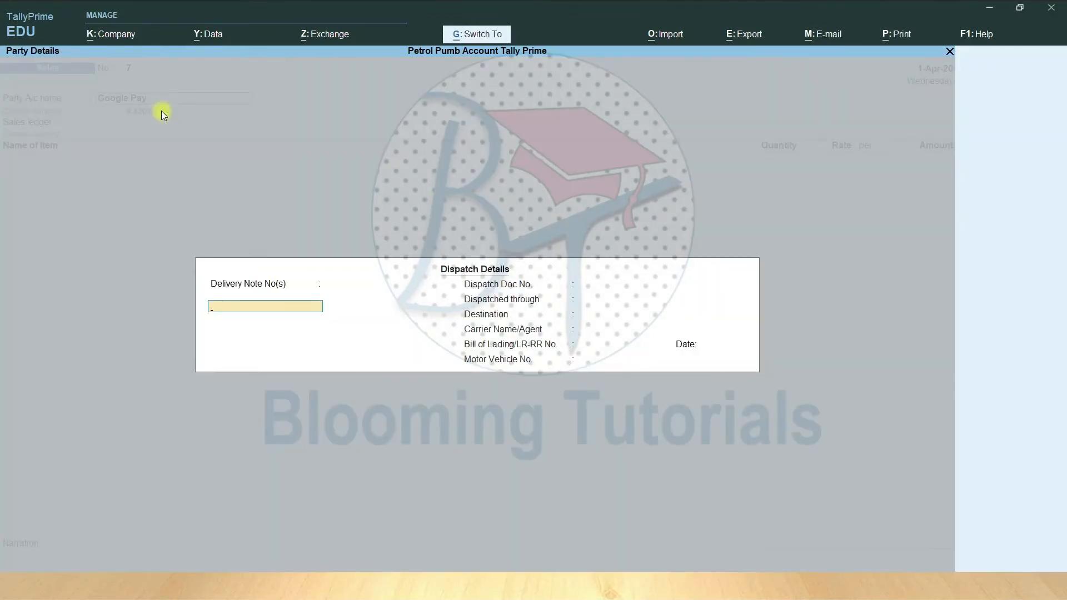
key(Return)
key(Return)
key(Down)
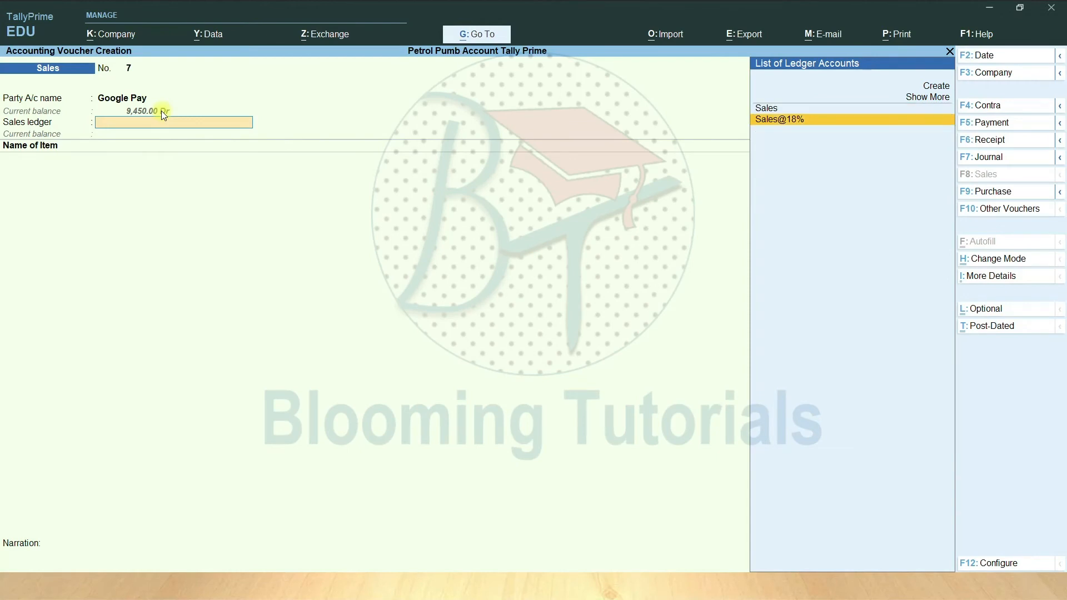
key(Return)
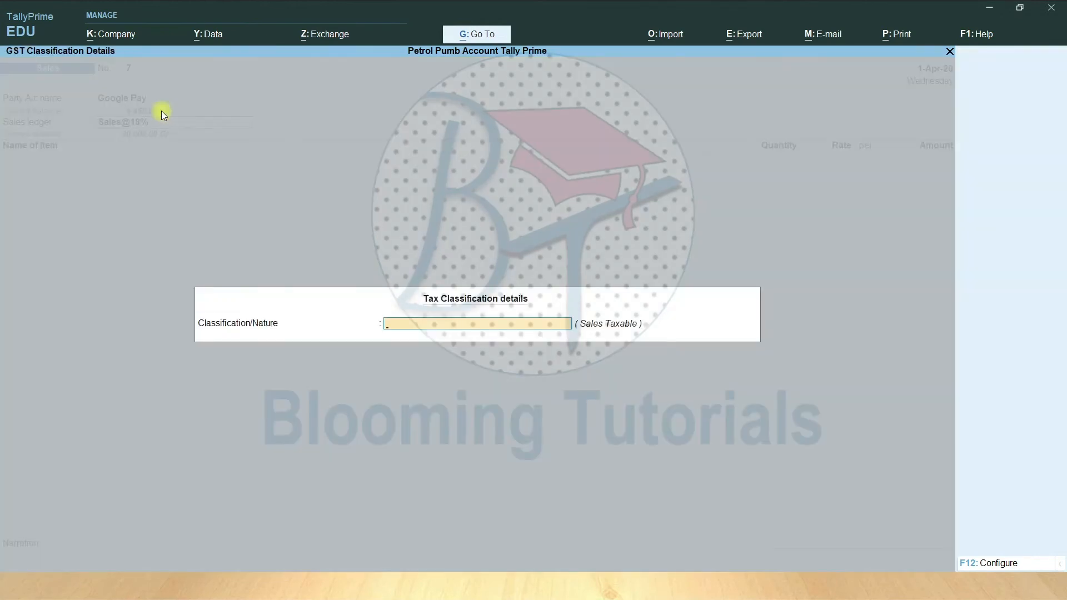
Set the tax classification of the Sales@18% ledger to Sales Taxable.
text(Sa)
key(Up)
key(Up)
key(Up)
key(Up)
key(Up)
key(Up)
key(Up)
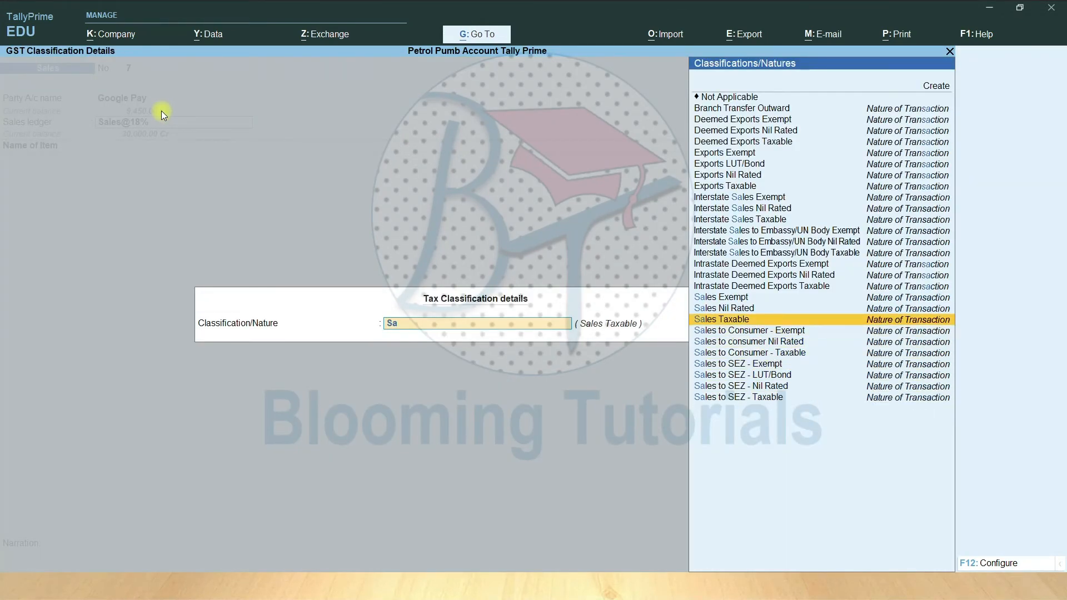
key(Return)
Add Lubricant Oil as the stock item, allocating 200 ltr from the Tank 2 godown at the rate of 100.00 per ltr.
text(L)
key(Return)
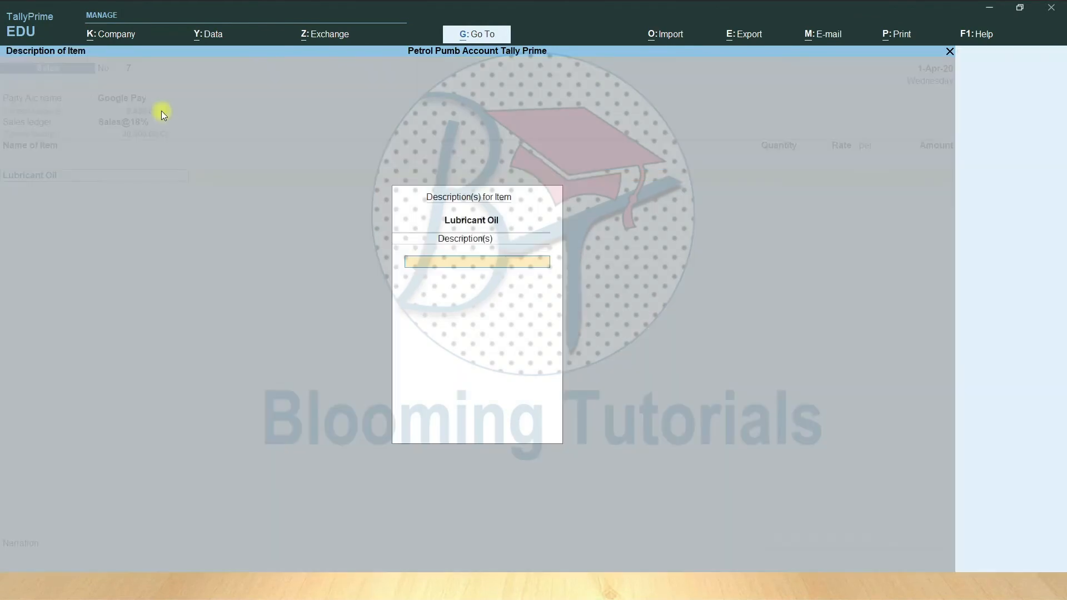
text(T)
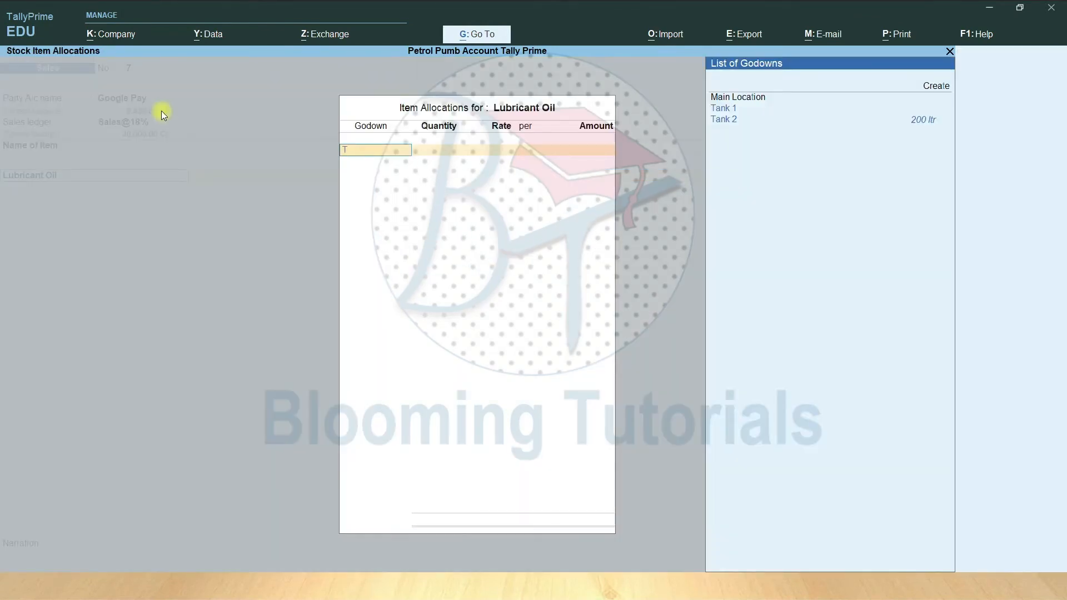
key(Down)
key(Return)
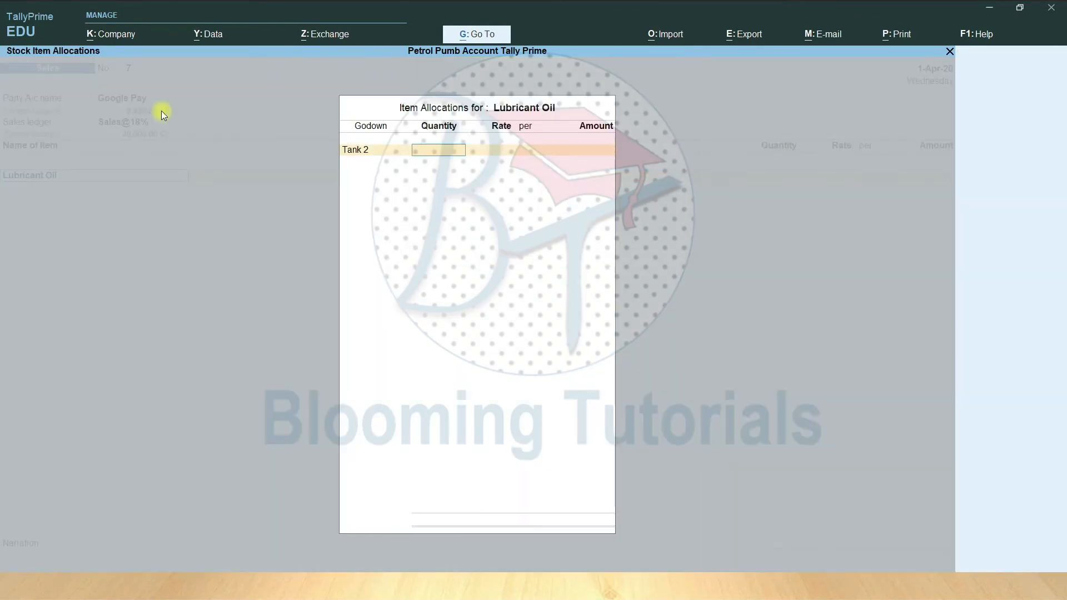
text(200)
key(Return)
key(Return)
key(Return)
key(Return)
key(Return)
key(Return)
key(Return)
Add the CGST and SGST tax ledgers below the Lubricant Oil item and finish the ledger list.
text(C)
key(Return)
key(Return)
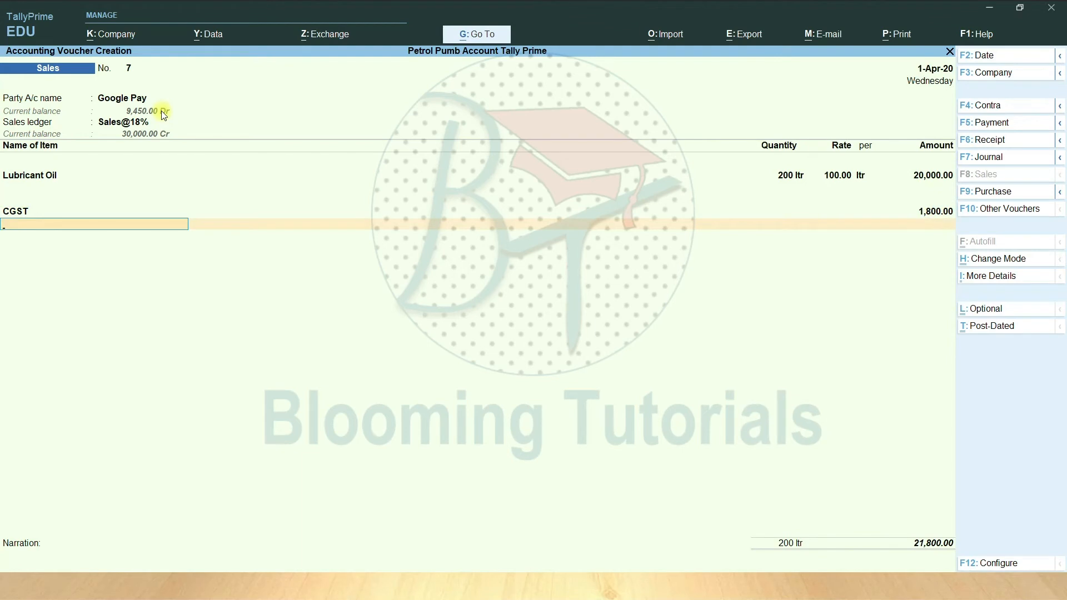
text(S)
key(Down)
key(Down)
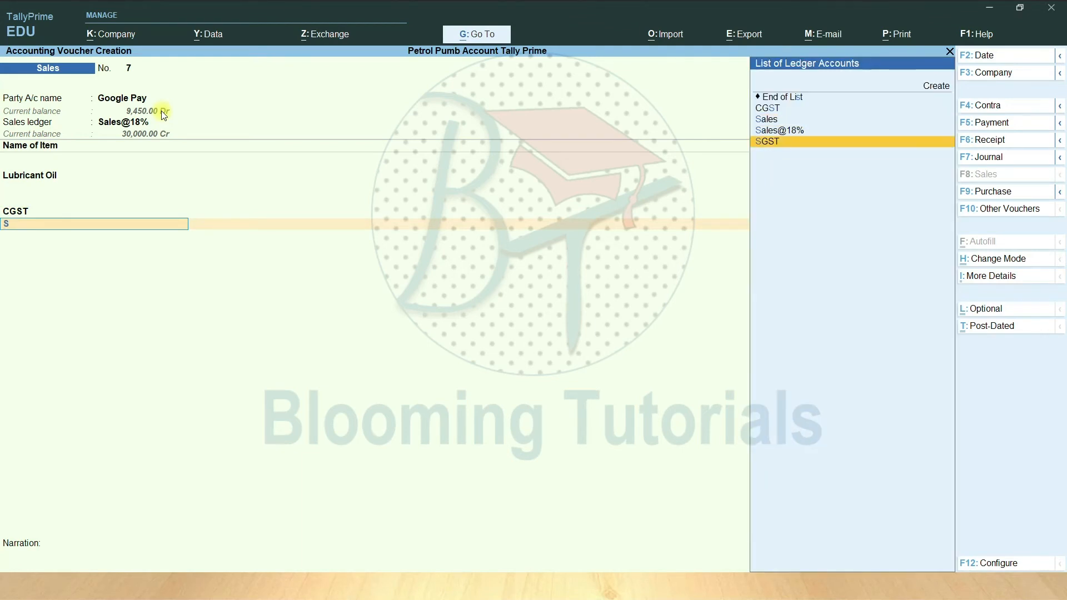
key(Return)
key(Return)
key(Return)
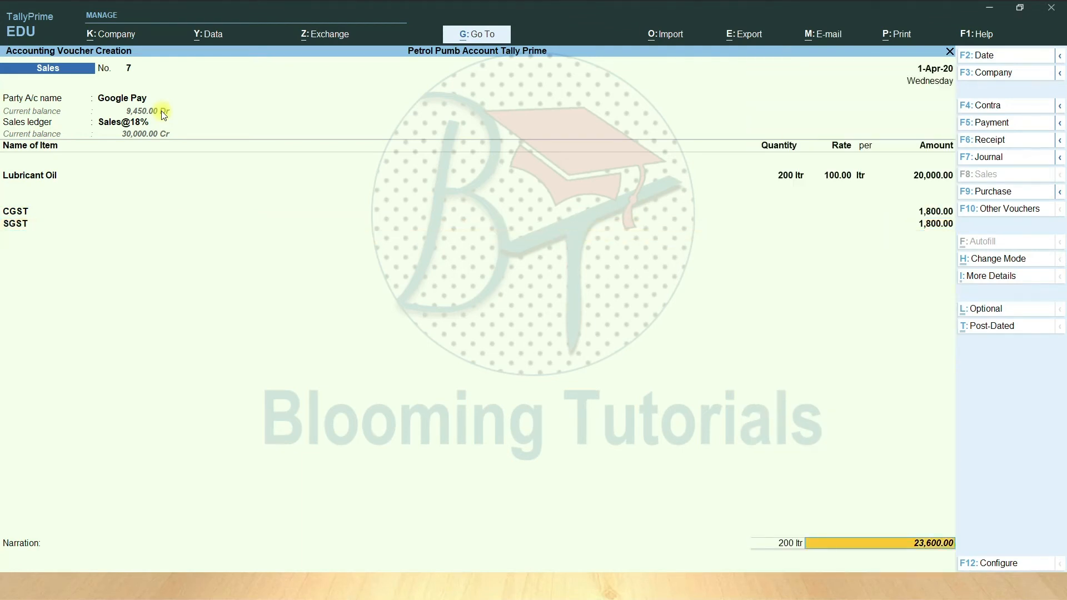
Complete the Google Pay bank allocation for the lubricant sale with instrument number 741258 and accept the voucher.
key(Return)
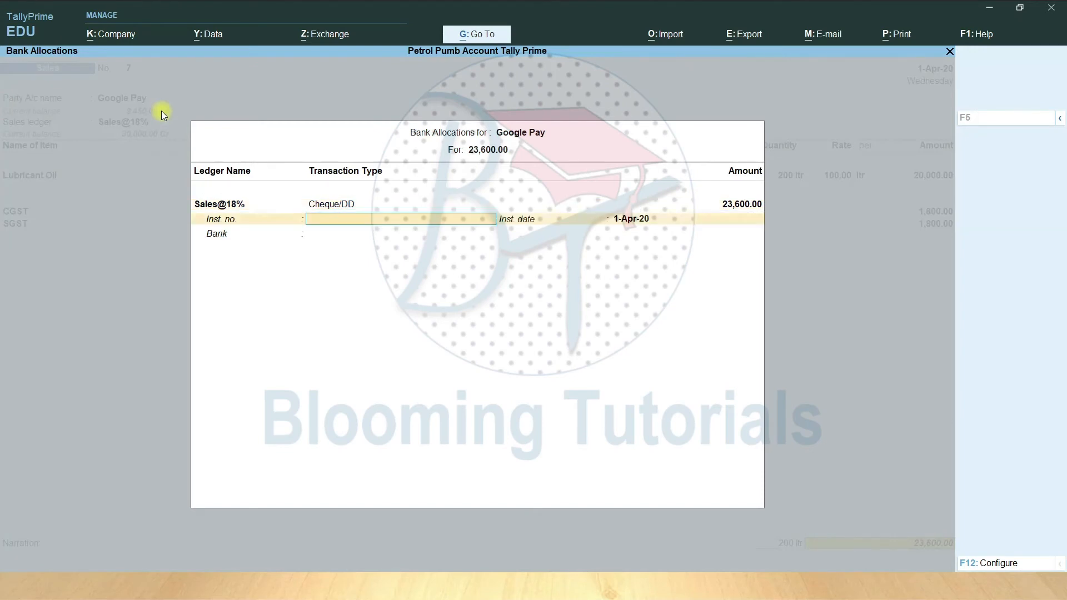
text(741258)
key(Return)
key(Return)
key(Return)
key(Return)
key(Return)
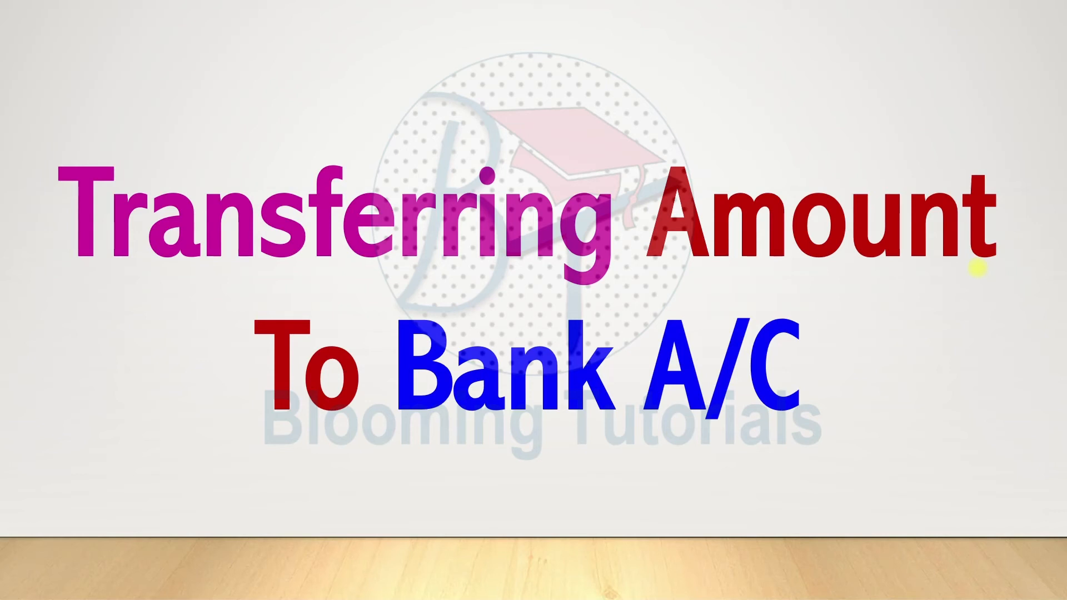
Switch from the bank transfer slide to TallyPrime and start a new Contra voucher.
click(984, 265)
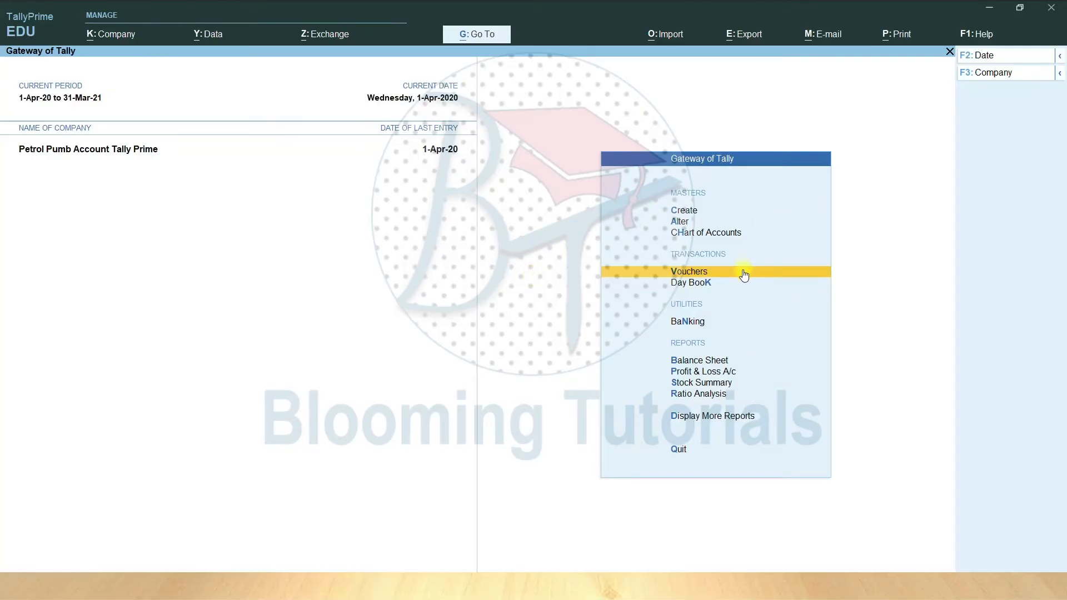
click(743, 275)
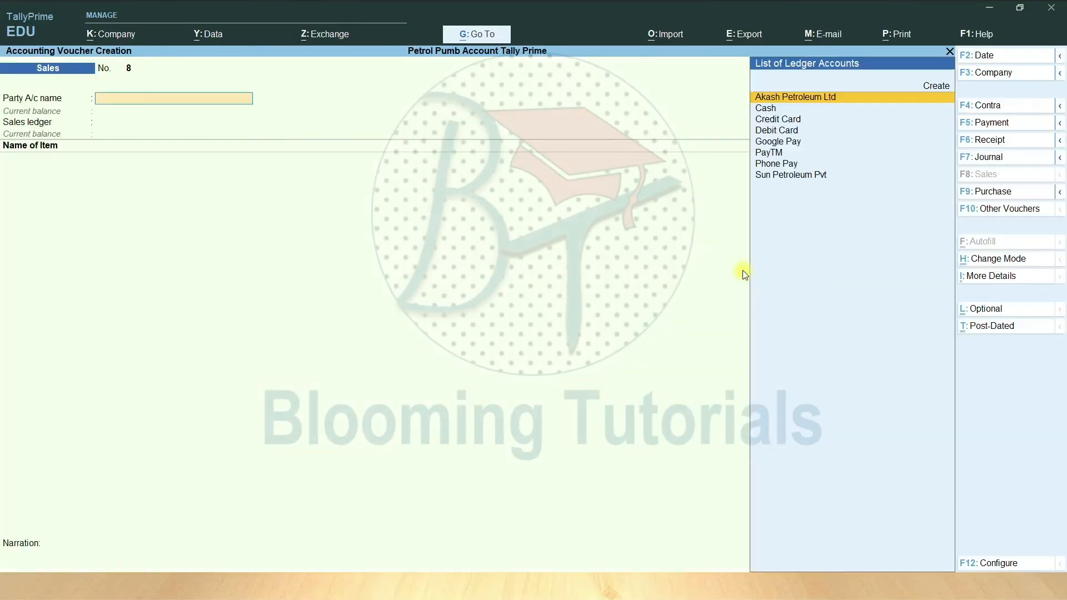
click(999, 106)
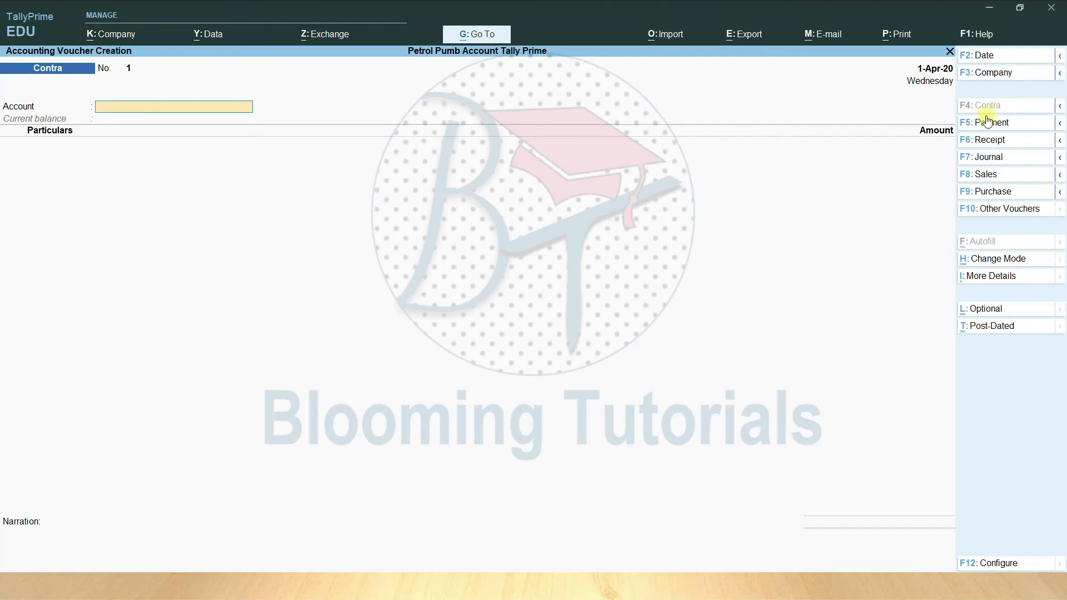
click(1009, 277)
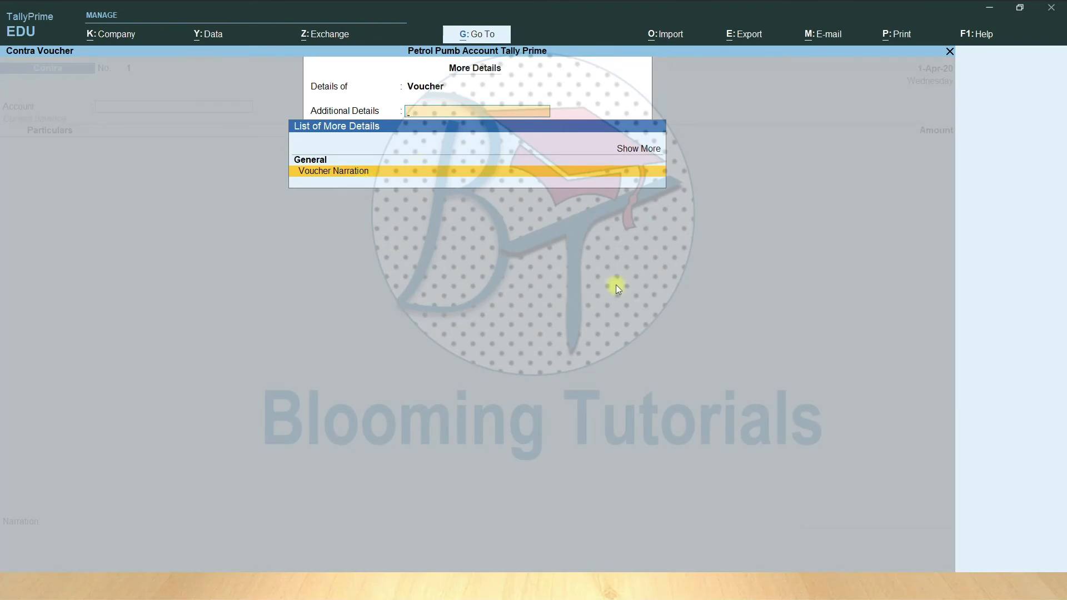
click(650, 147)
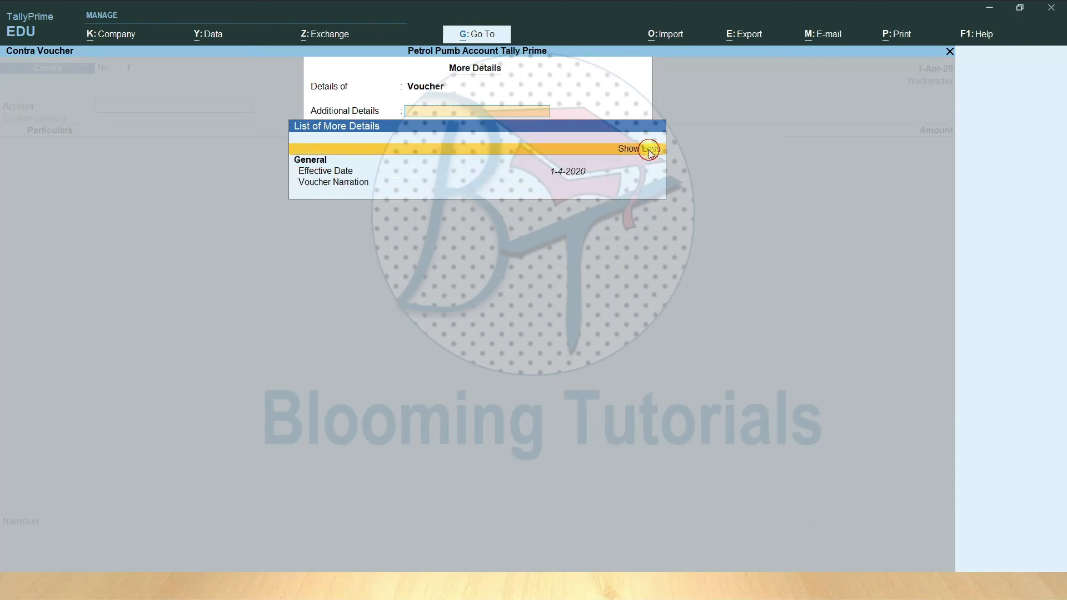
key(Escape)
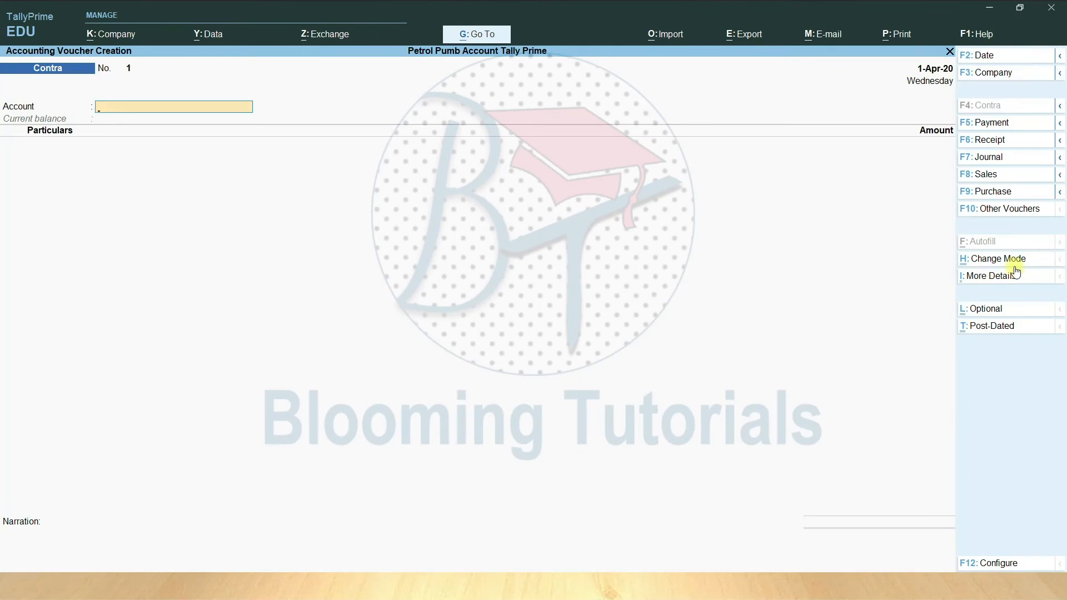
Change the contra voucher to Double Entry mode and credit the Cash ledger with 18,900.00.
click(1017, 259)
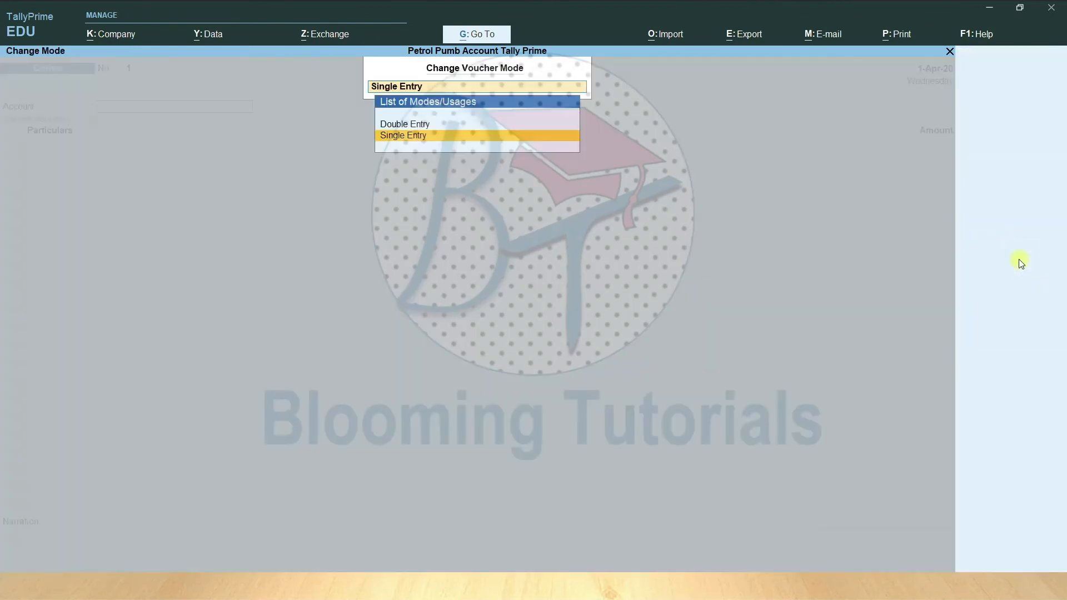
click(418, 124)
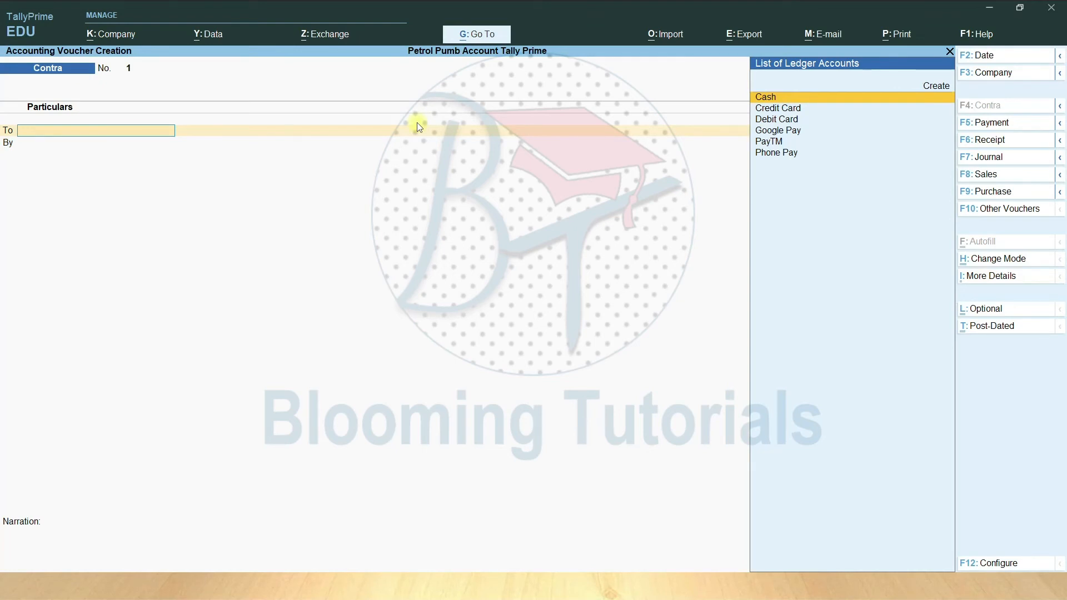
key(Return)
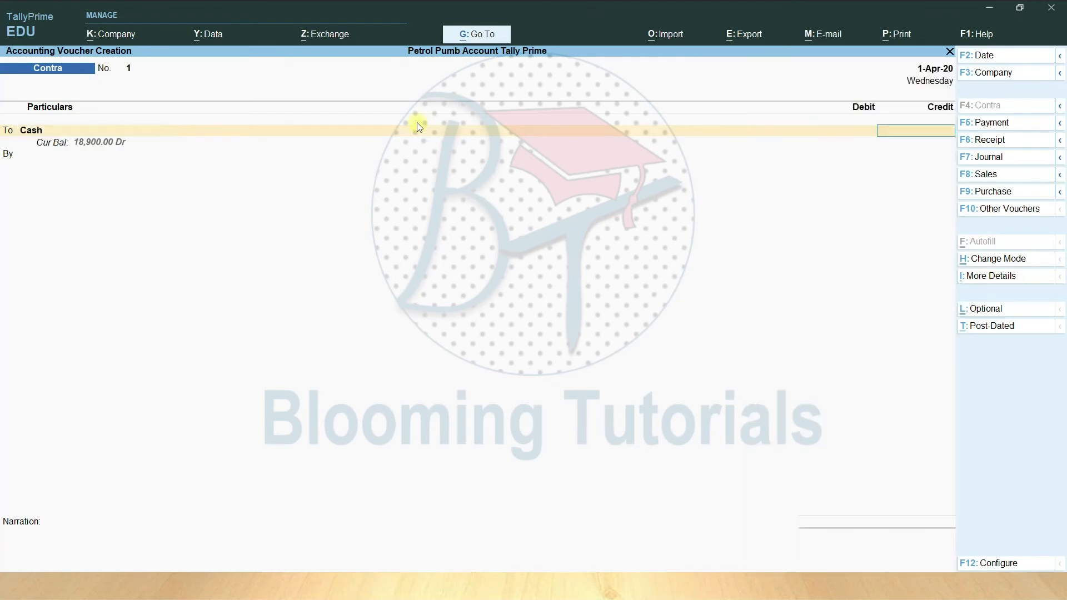
text(18900)
key(Return)
key(Return)
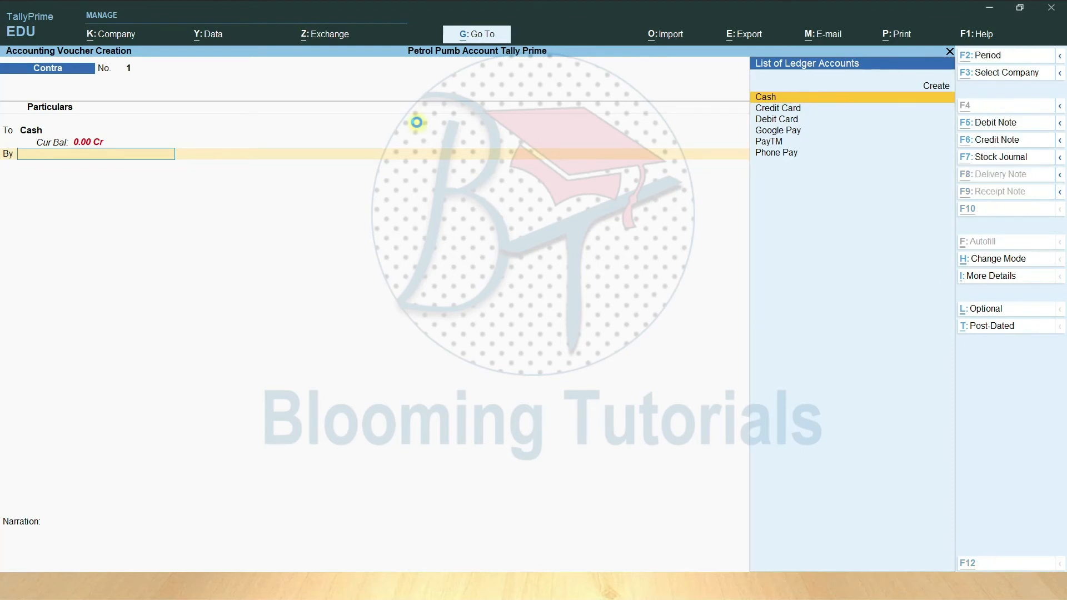
Create an HDFC Bank ledger under Bank Accounts as the contra voucher's debit account.
key(alt+c)
text(HDFC Bank)
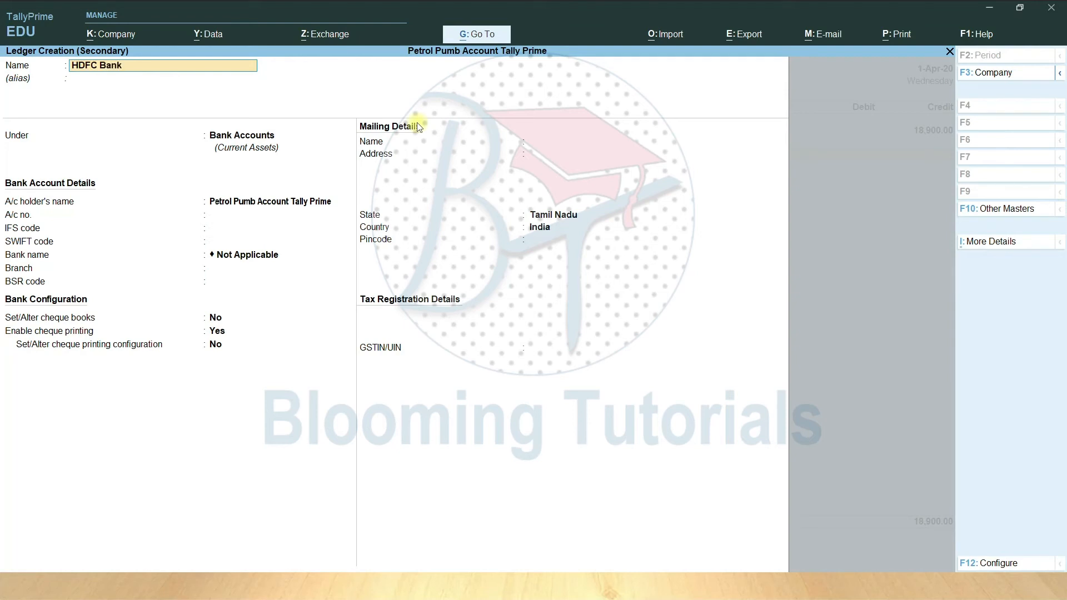
key(Return)
key(Return)
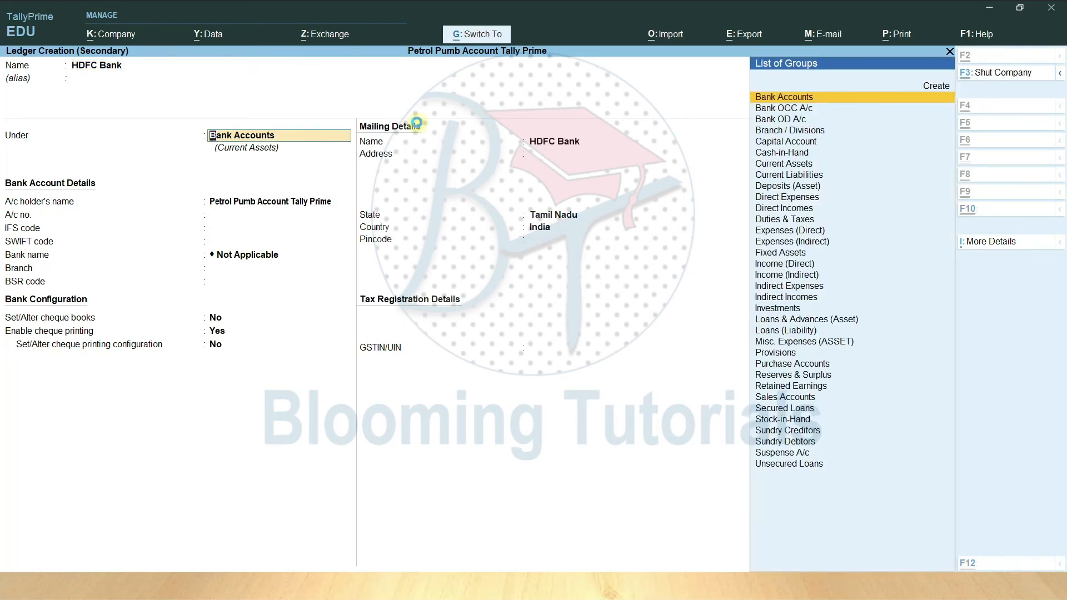
key(ctrl+a)
Alter the HDFC Bank ledger from the contra voucher to set its opening balance to 100000.
key(BackSpace)
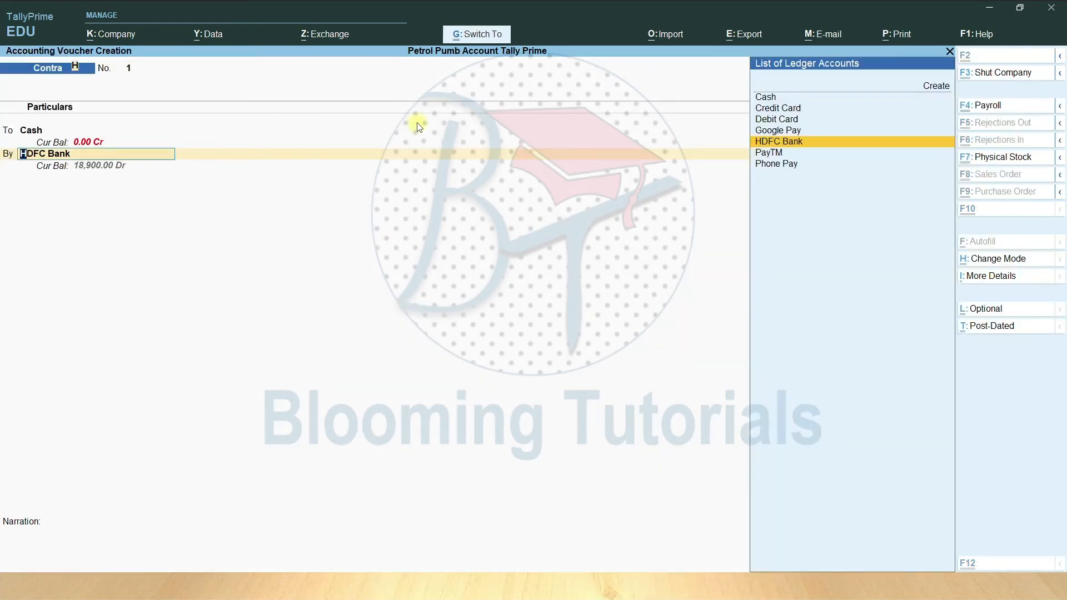
key(ctrl+Return)
key(Return)
key(Return)
key(Return)
key(Return)
key(Return)
key(Return)
key(Return)
key(Return)
key(Return)
key(Return)
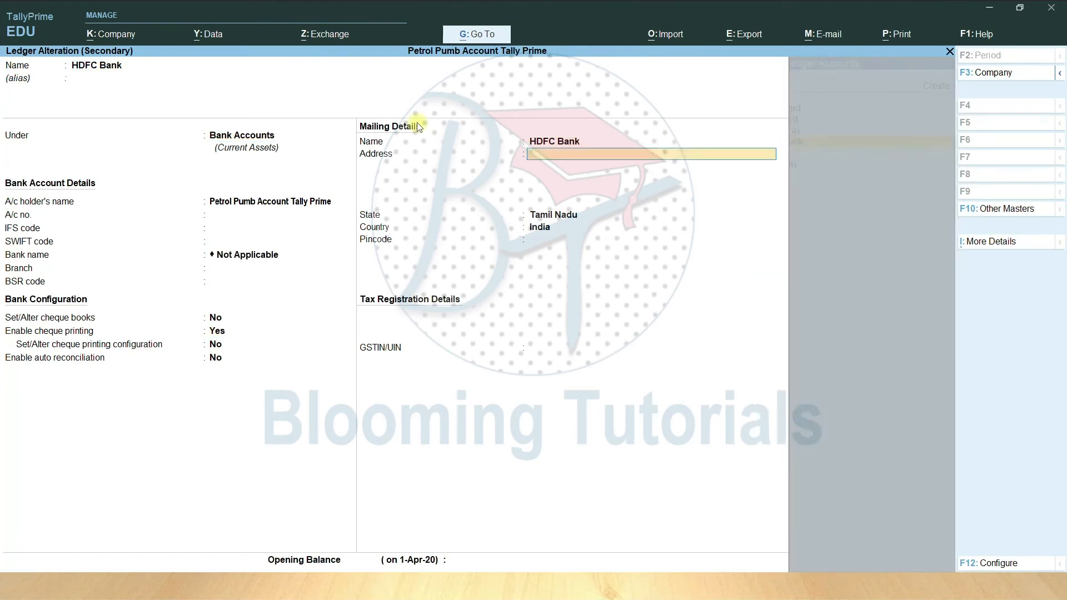
key(Return)
key(Return)
key(Return)
key(Return)
key(Return)
key(Return)
key(Return)
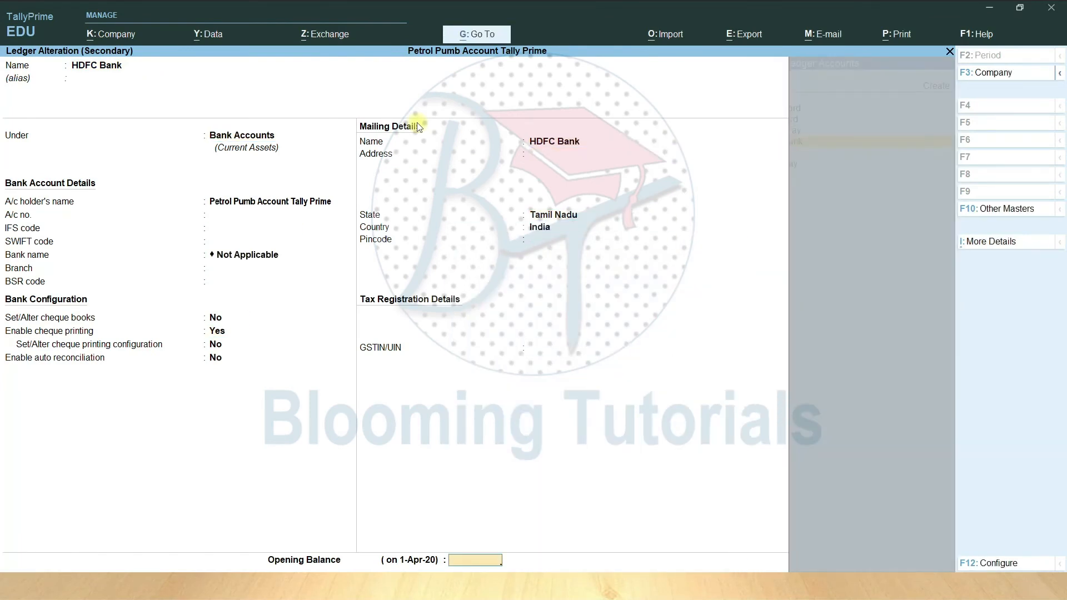
text(100000)
key(Return)
key(Return)
key(Return)
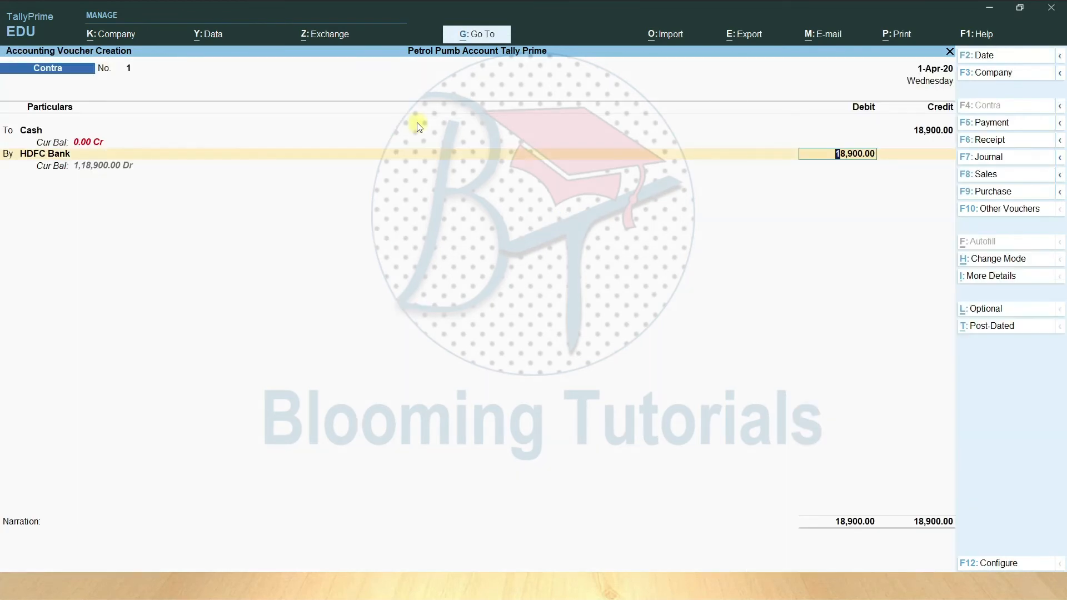
Debit HDFC Bank with 18,900.00 as a Cash transaction, leaving all cash denominations and the instrument number blank.
key(Return)
key(Return)
key(Return)
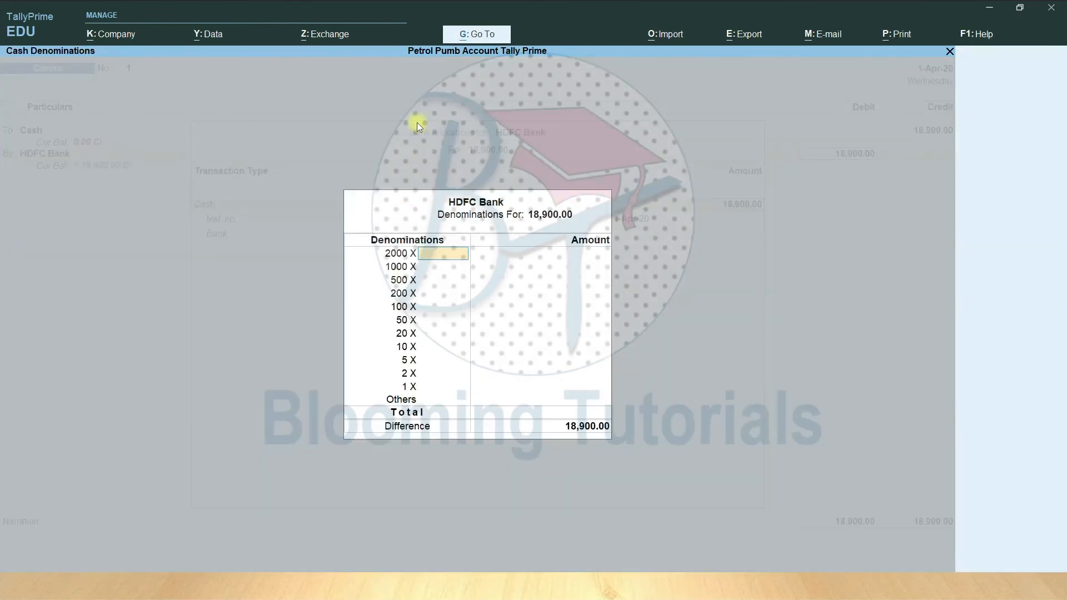
key(Return)
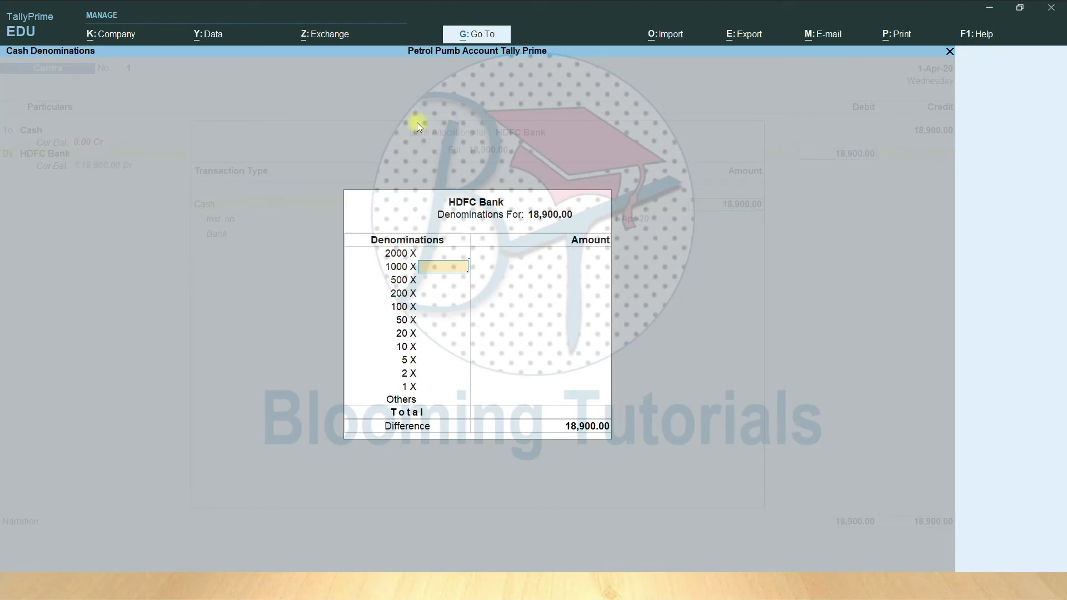
key(Return)
key(Return)
key(Return)
key(Return)
key(Return)
key(Return)
key(Return)
key(Return)
key(Return)
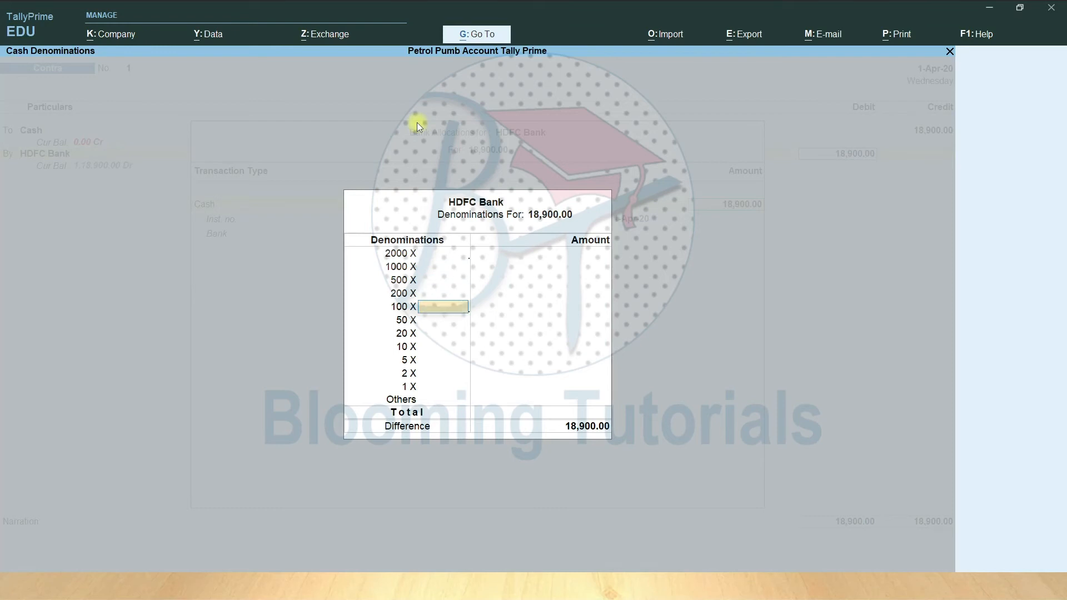
key(Return)
key(Return)
key(Return)
key(Return)
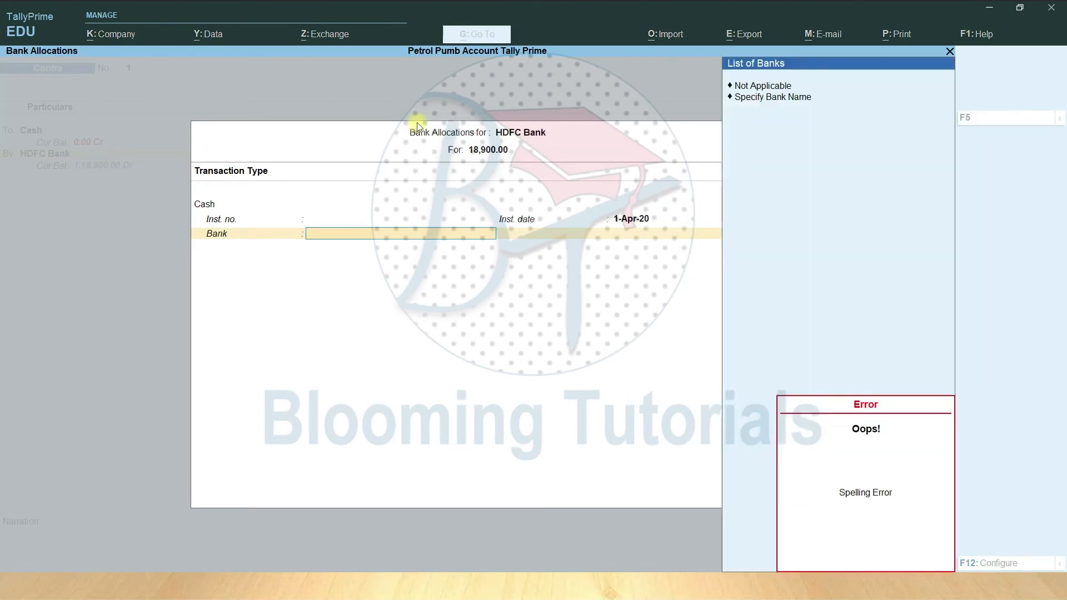
Specify Hdf as the bank name in the cash allocation and accept the contra voucher.
key(Down)
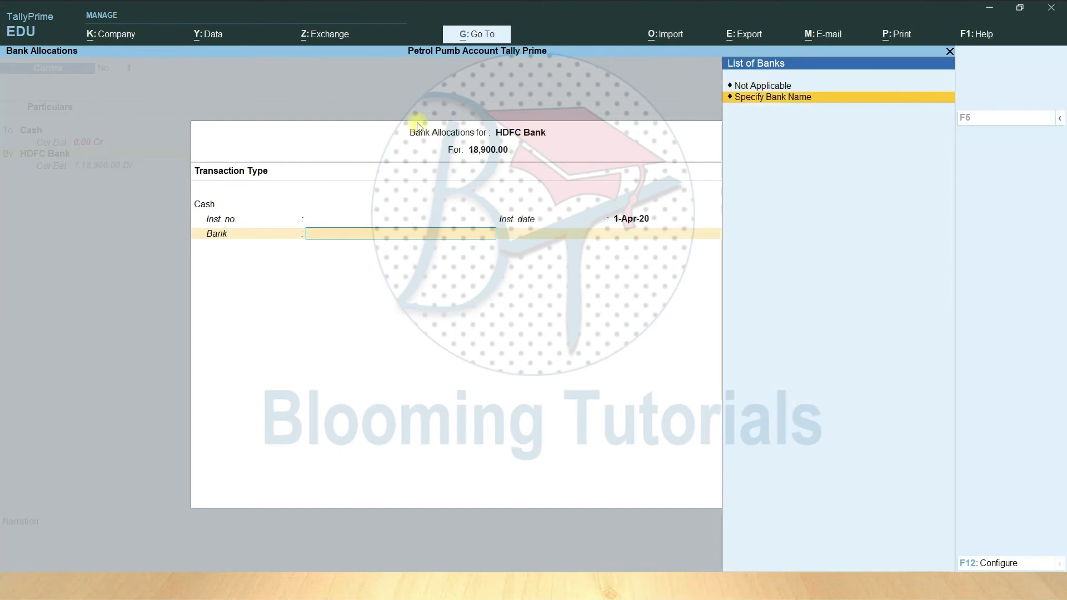
key(Return)
text(hdf)
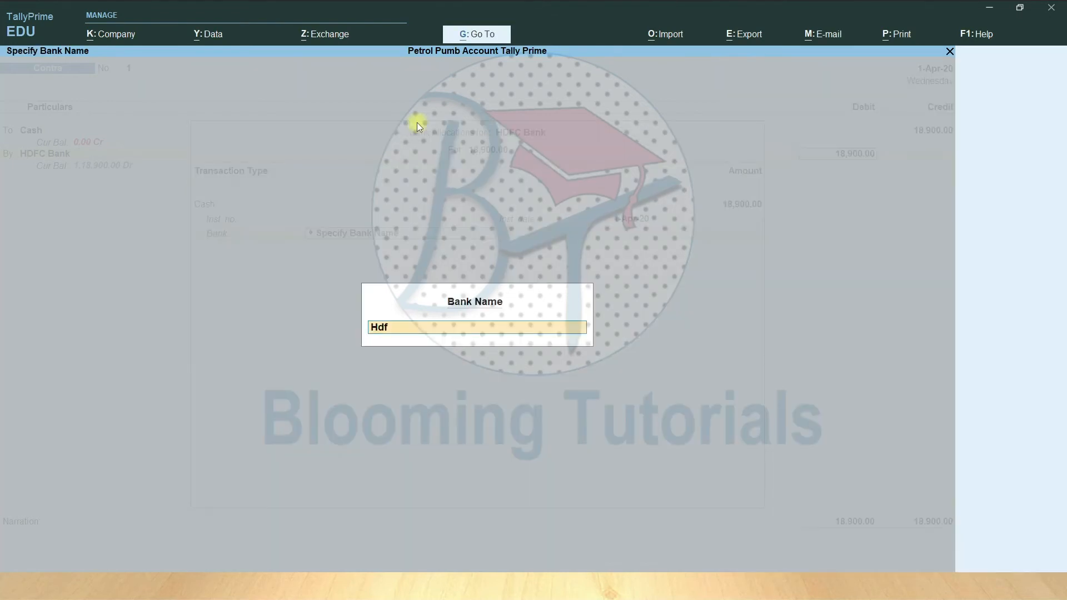
key(Return)
key(Return)
key(Return)
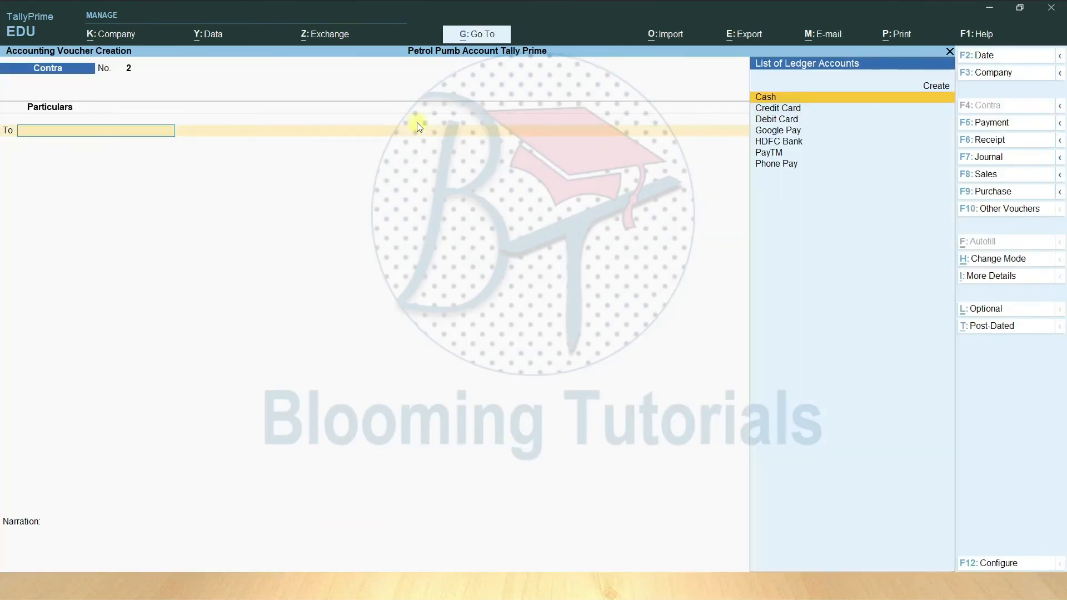
In the second contra voucher, credit the Credit Card ledger with 11800.
key(Down)
key(Return)
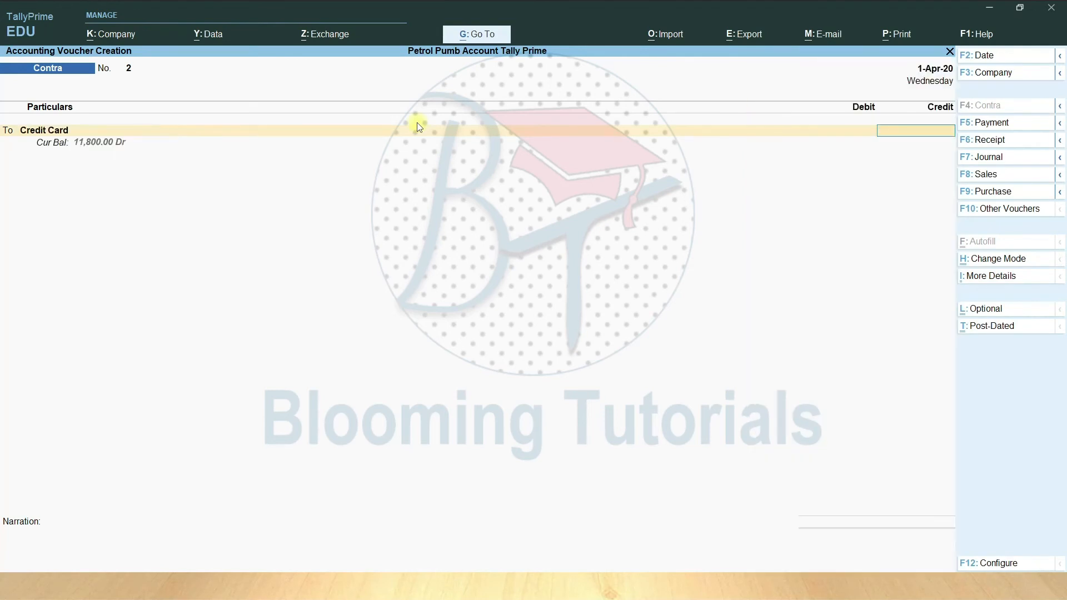
text(11800)
Check the Credit Card ledger's vouchers report and return to the contra voucher.
click(493, 35)
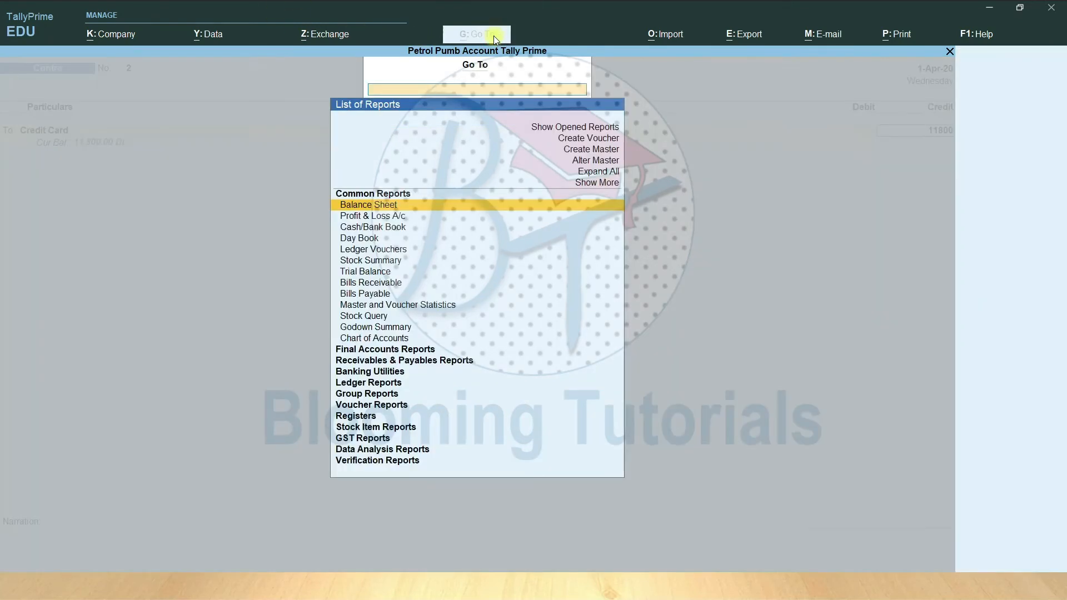
text(L)
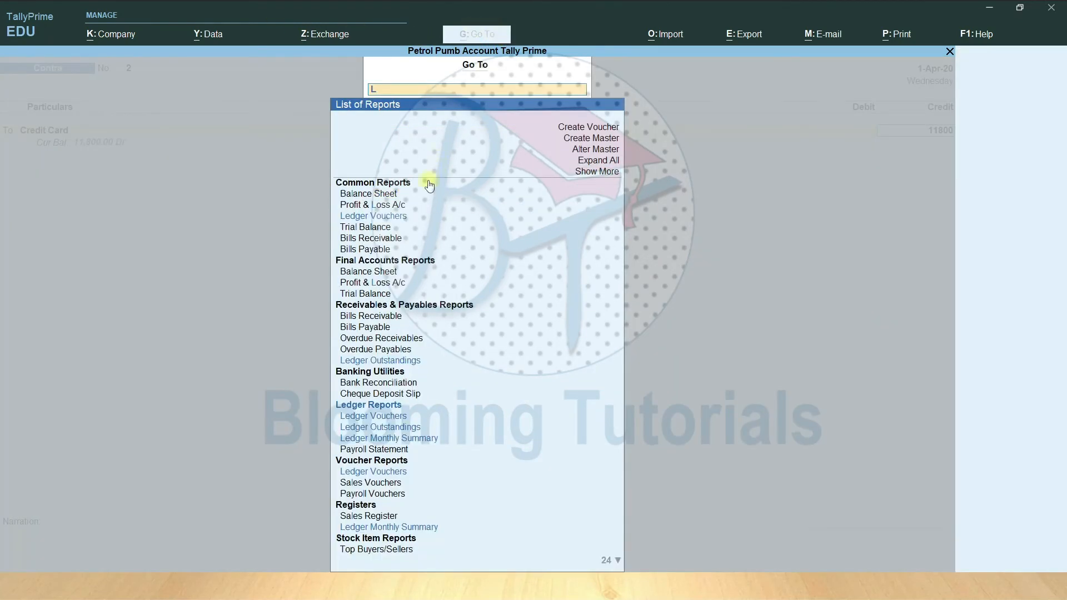
click(380, 216)
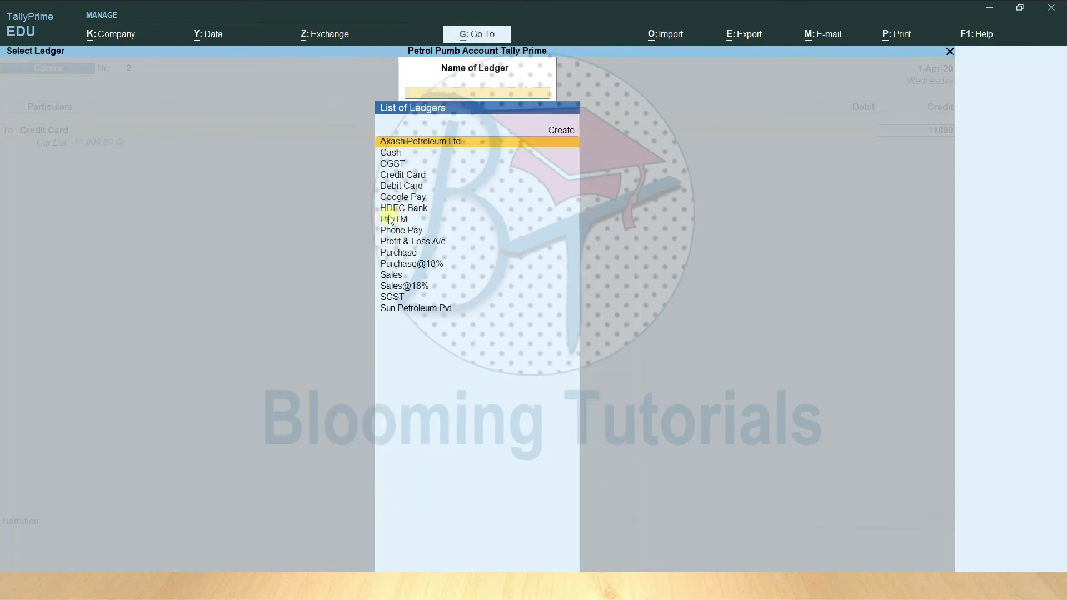
click(404, 175)
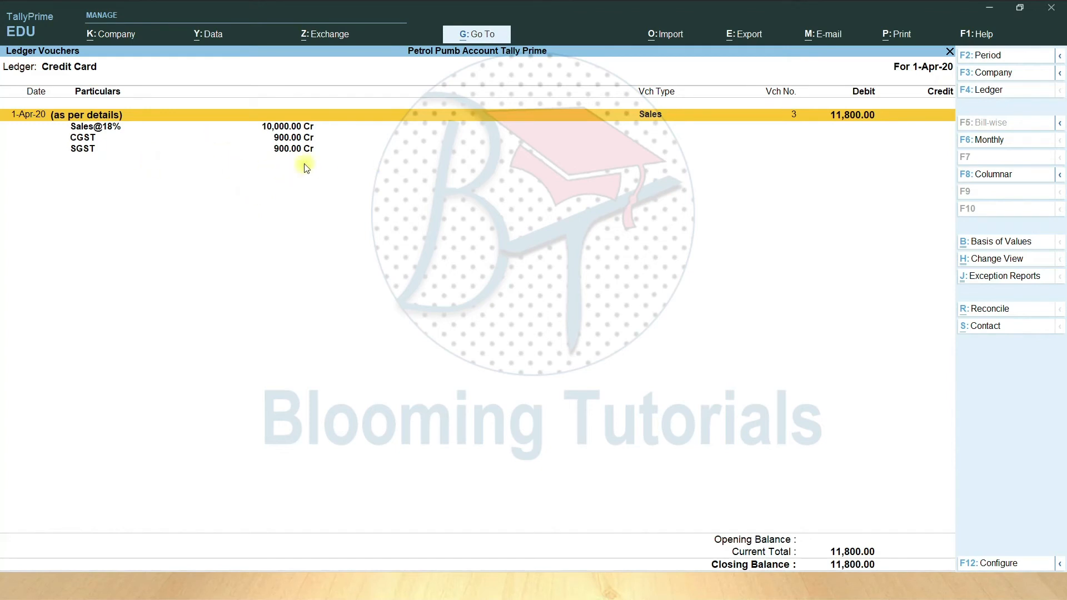
key(Escape)
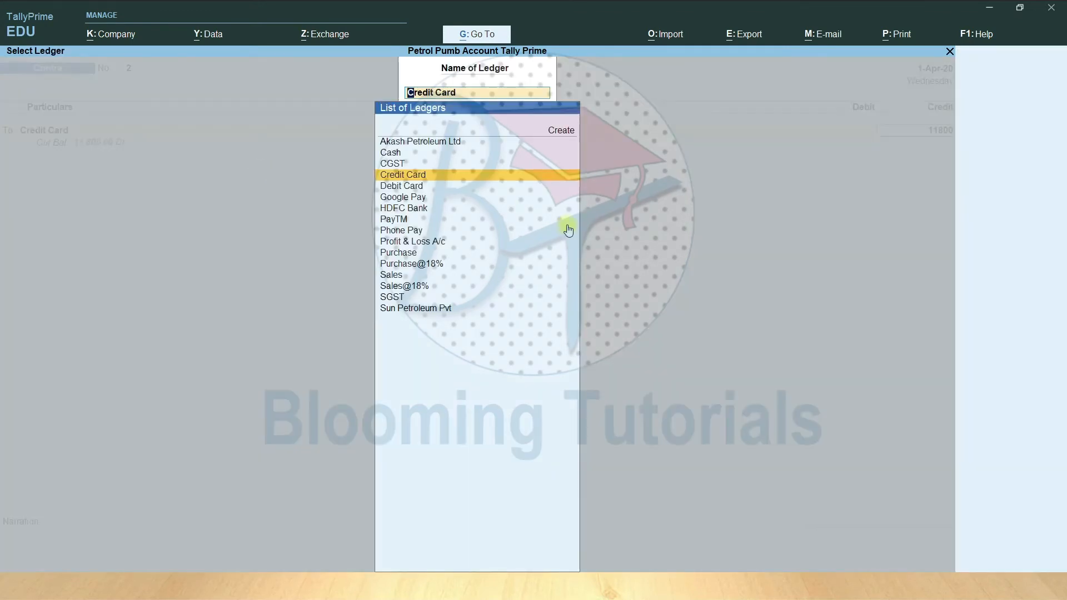
key(Escape)
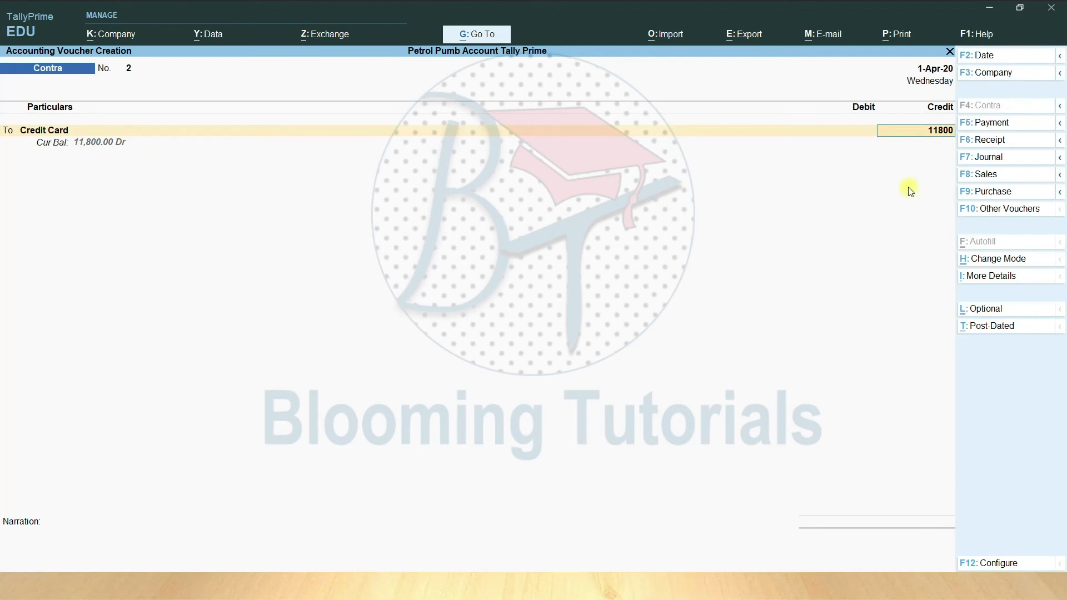
Complete the Credit Card bank allocation as a Cheque for 11,800.00 without an instrument number.
key(Return)
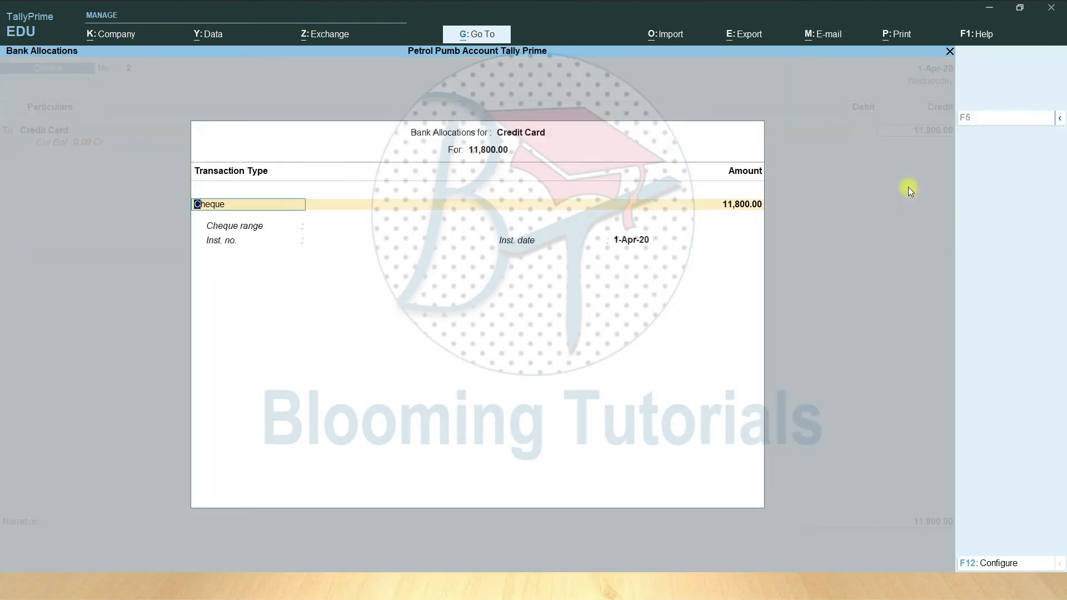
key(Return)
key(Return)
key(Return)
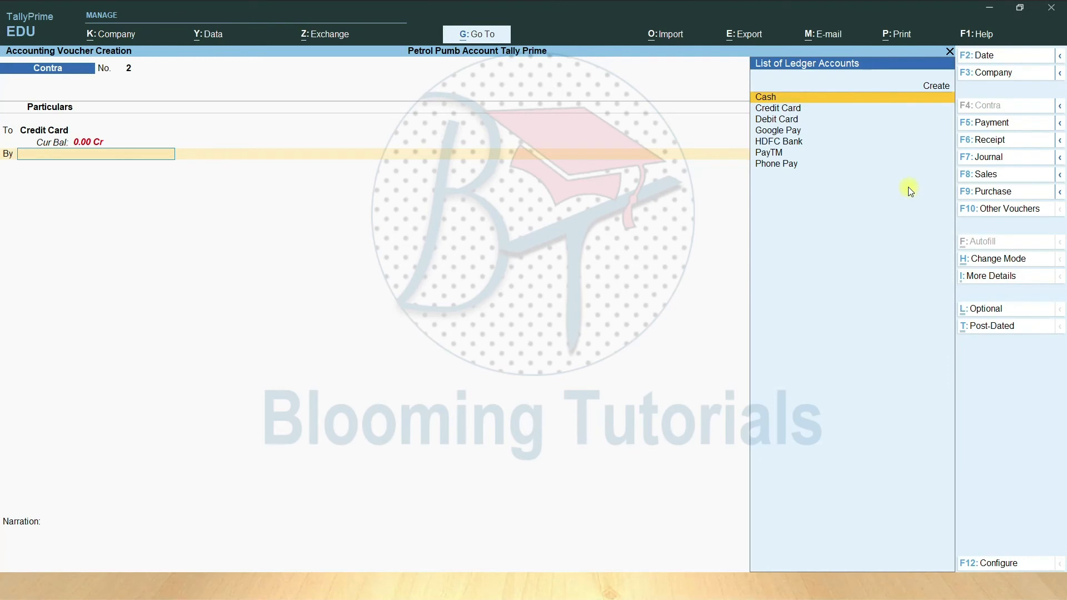
Debit the HDFC Bank ledger with 11,800.00 in the second contra voucher.
key(Down)
key(Down)
key(Down)
key(Down)
key(Return)
key(Return)
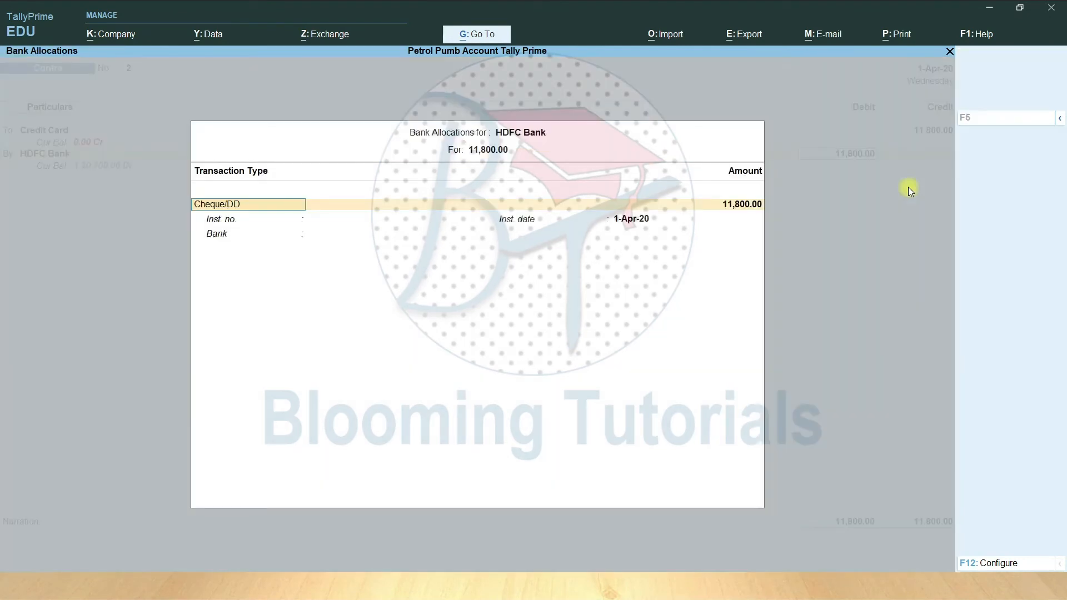
Complete the HDFC Bank allocation as Cheque/DD with instrument number 852369 and accept the contra voucher.
key(Return)
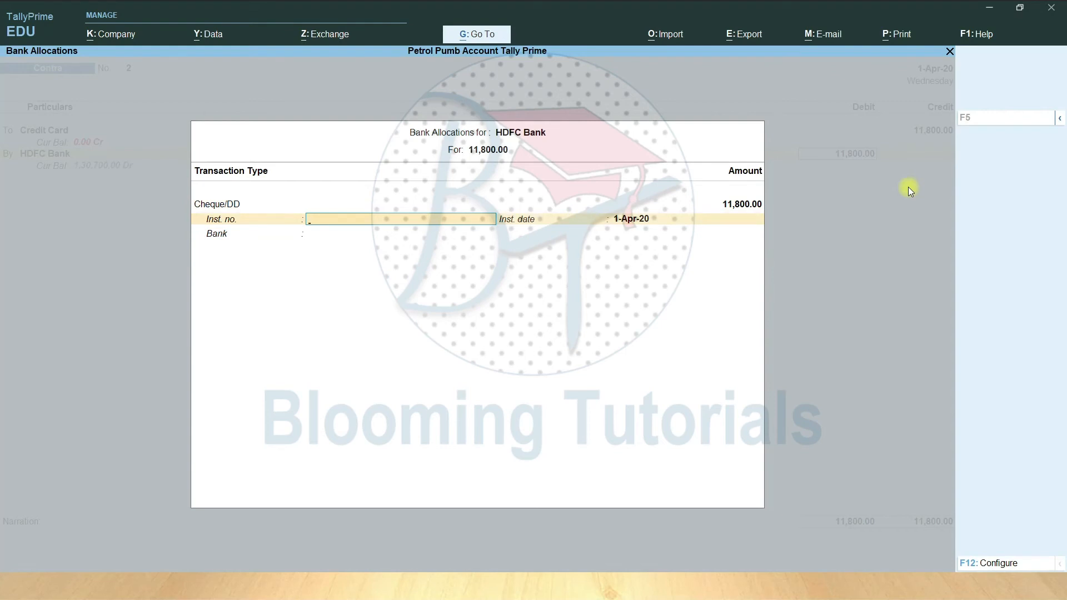
text(852369)
key(Return)
key(Return)
key(Return)
key(Return)
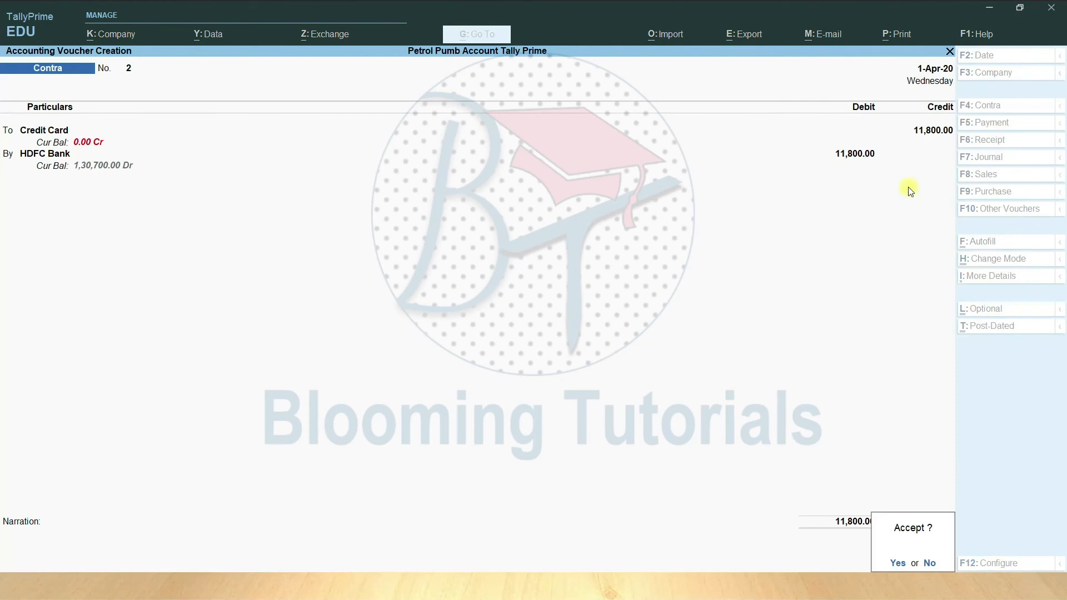
key(Return)
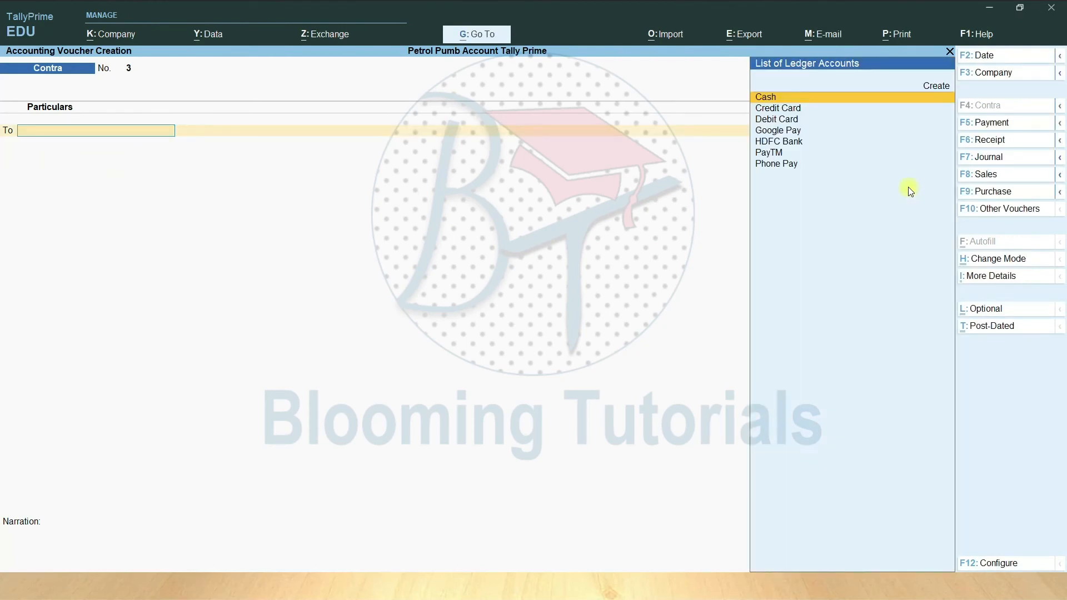
In the third contra voucher, credit the Debit Card ledger with 18,900.
key(Down)
key(Down)
key(Down)
key(Up)
key(Return)
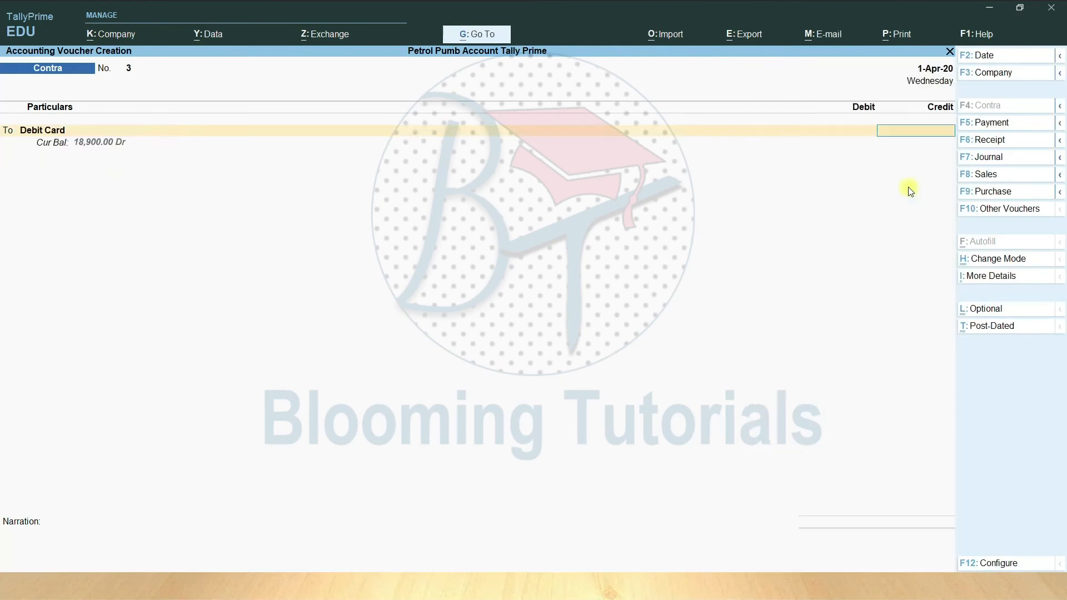
text(18,900)
Complete the Debit Card bank allocation as a Cheque with cheque range Not Applicable and an instrument number dated 1-Apr-20.
key(Return)
key(Return)
key(Return)
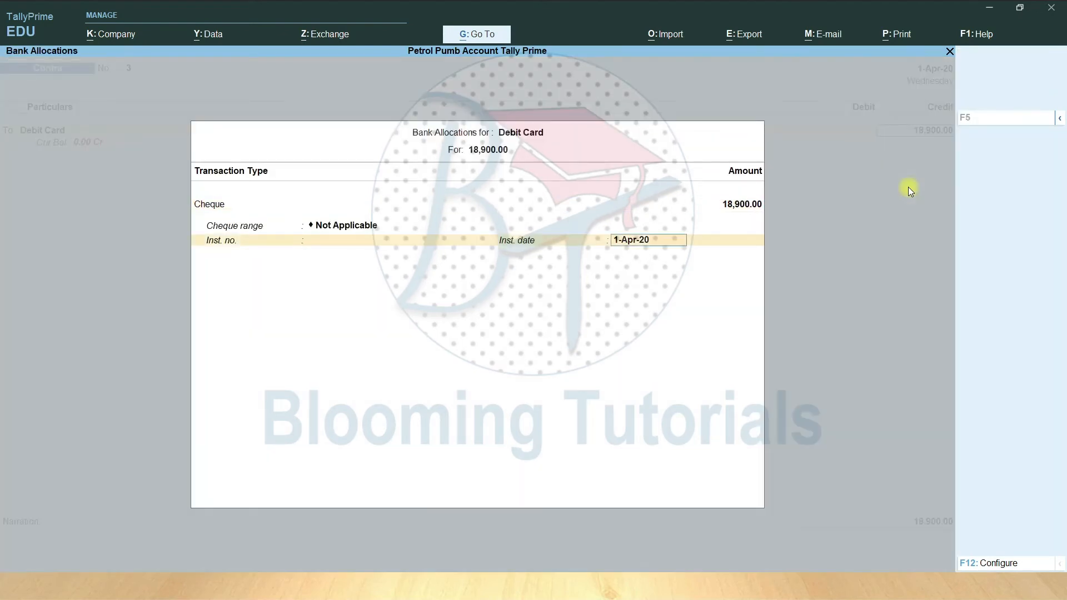
key(BackSpace)
text(T61258)
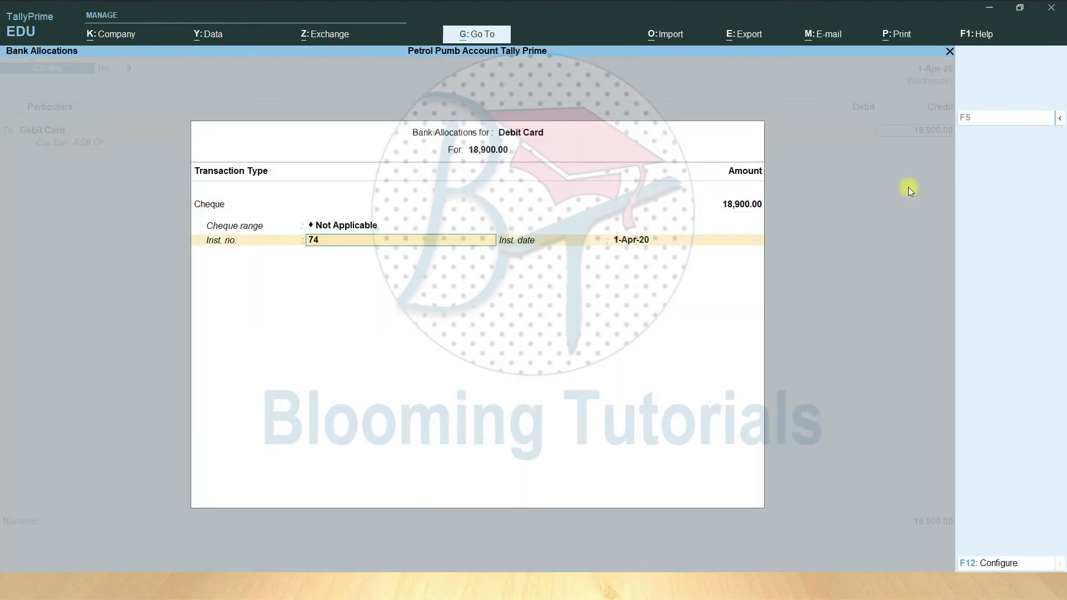
key(Return)
key(Return)
key(Return)
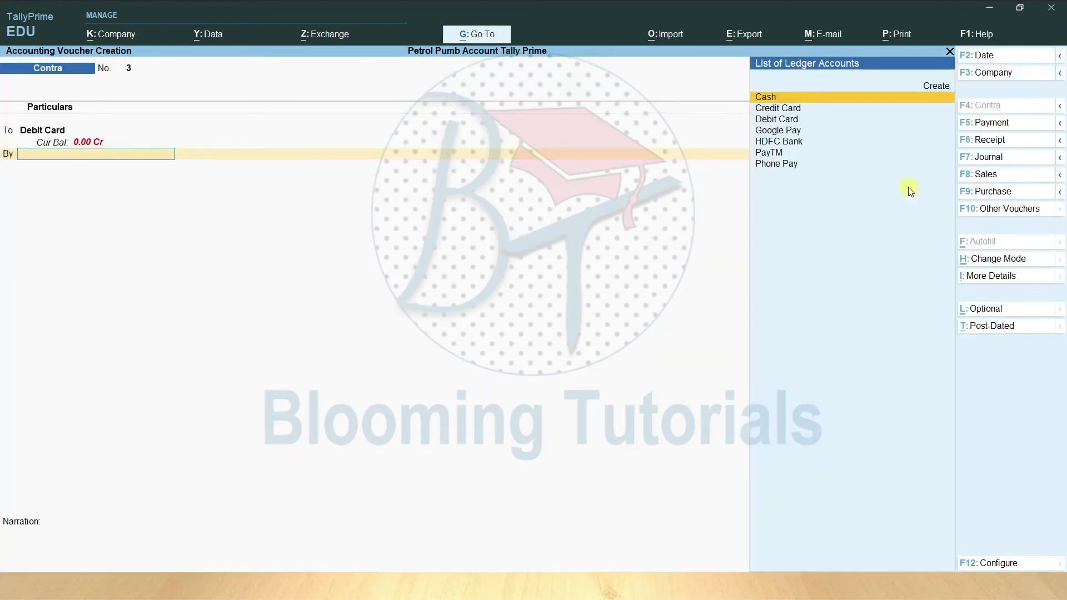
Debit HDFC Bank with 18,900.00, keep the default bank allocation, and accept the third contra voucher.
key(Down)
key(Down)
key(Down)
key(Down)
key(Return)
key(Return)
key(Return)
key(Return)
key(Return)
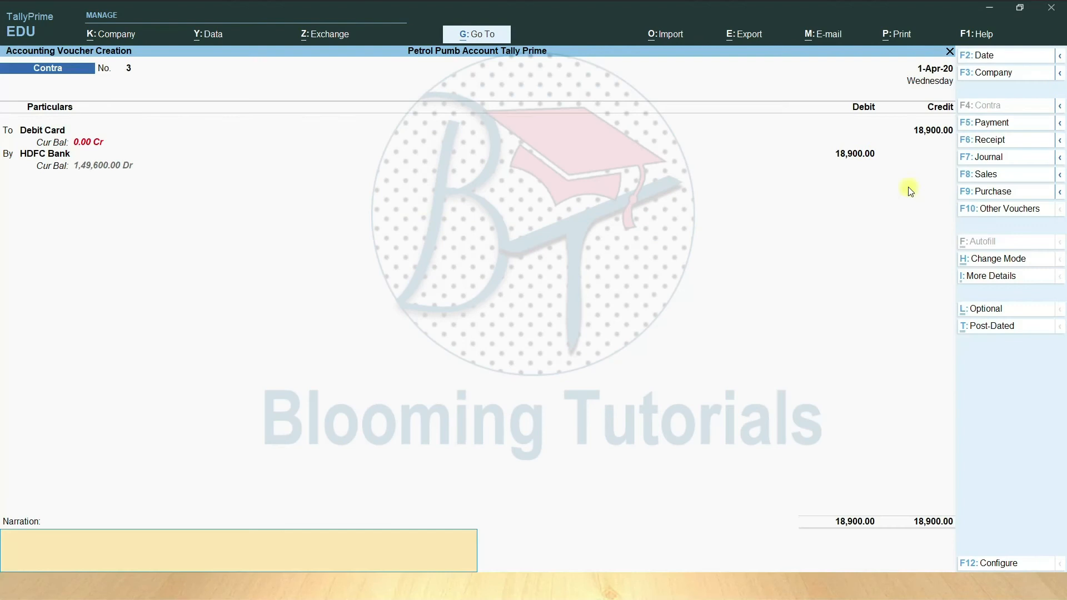
key(Return)
key(Return)
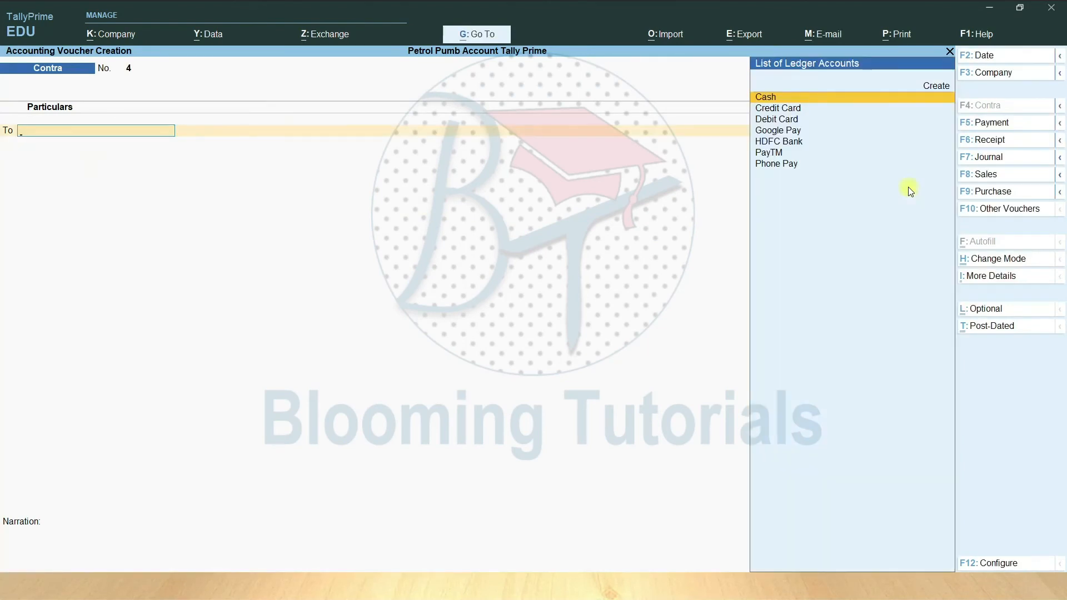
In the fourth contra voucher, credit the Google Pay ledger with 33,050.
key(Down)
key(Down)
key(Down)
key(Return)
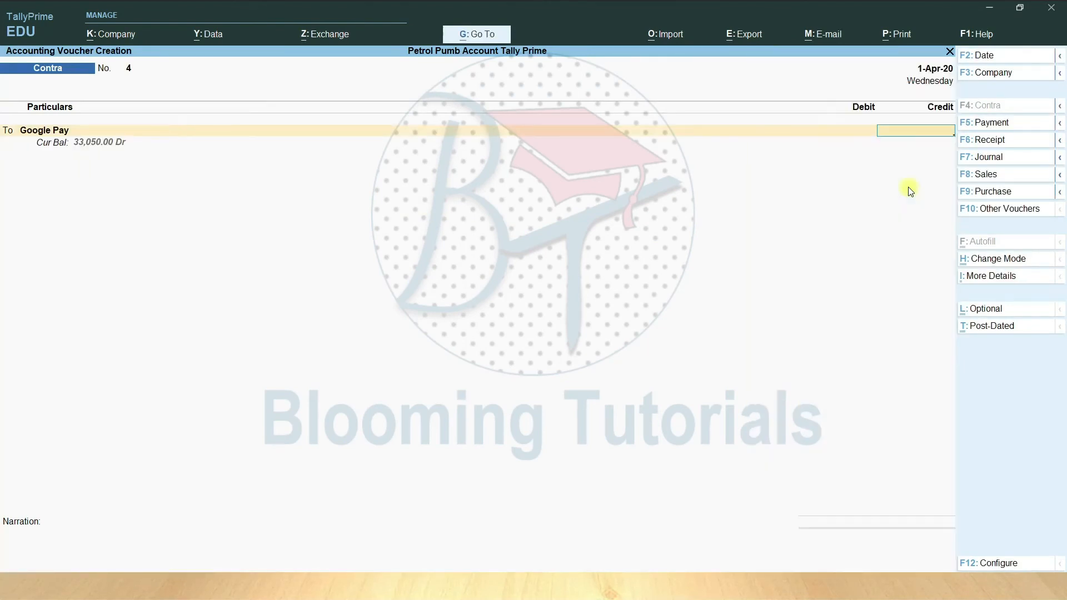
text(33,050)
Complete the Google Pay bank allocation as a Cheque for 33,050.00 with instrument number 852475.
key(Return)
key(Return)
key(Return)
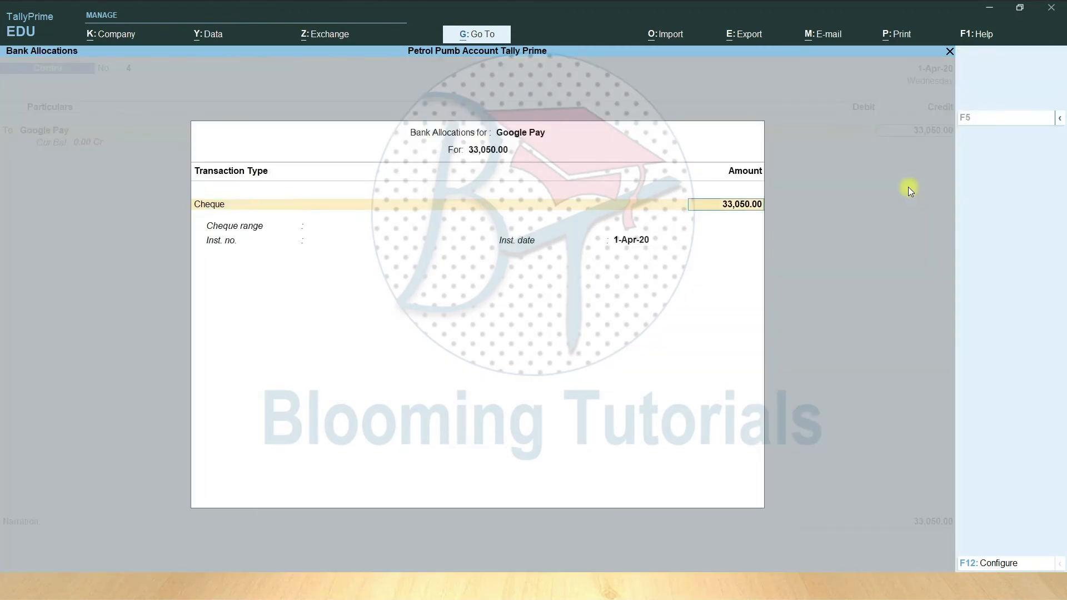
text(852475)
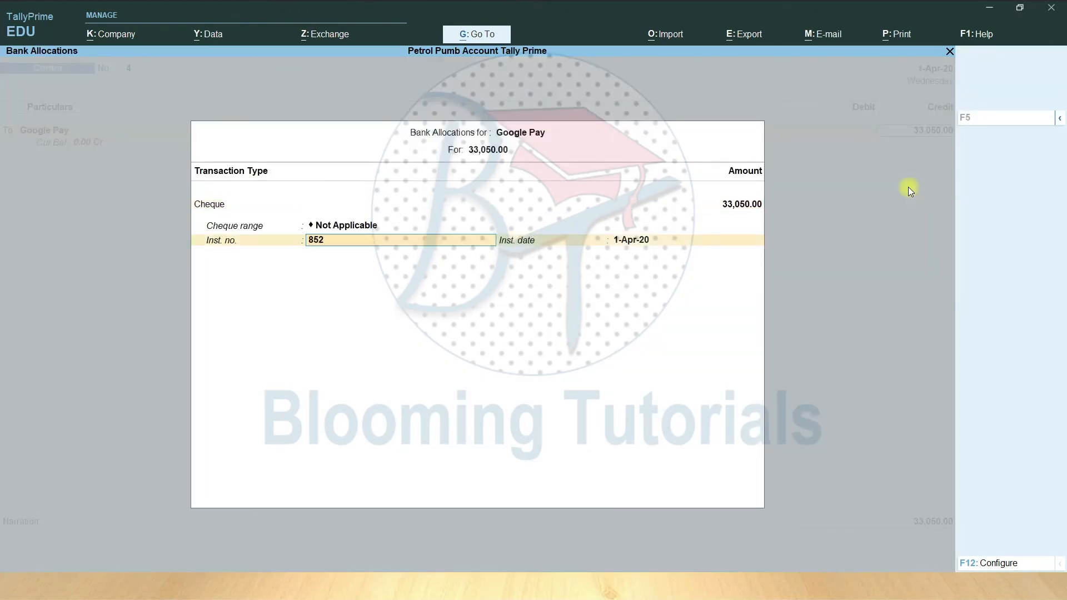
key(Return)
key(Return)
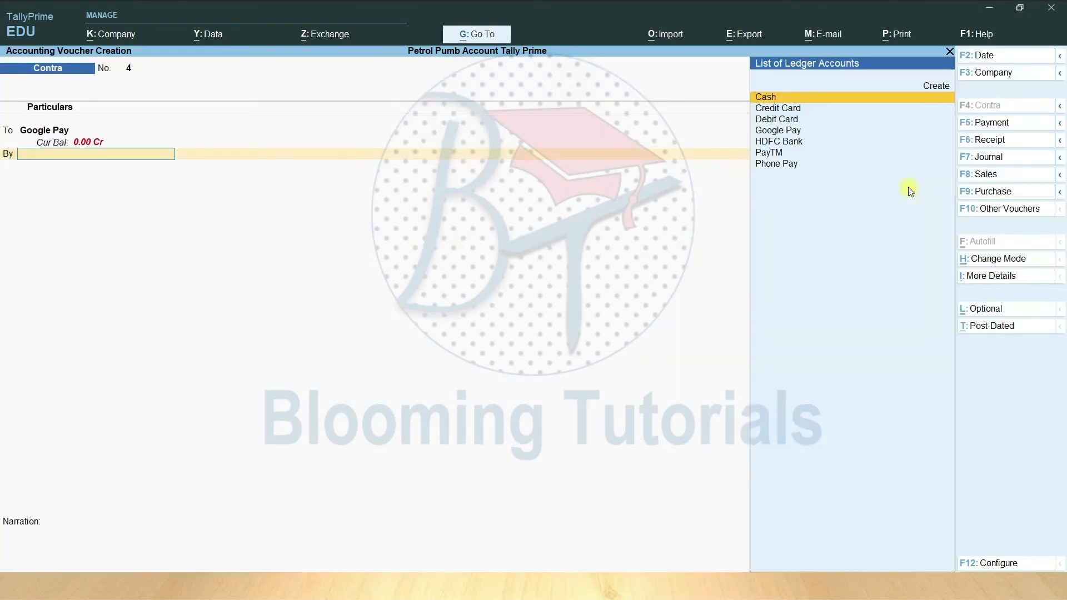
Debit HDFC Bank with 33,050.00 in the fourth contra voucher and keep the default bank allocation.
key(Down)
key(Down)
key(Down)
key(Down)
key(Return)
key(Return)
key(Return)
key(Return)
key(Return)
key(Return)
key(Return)
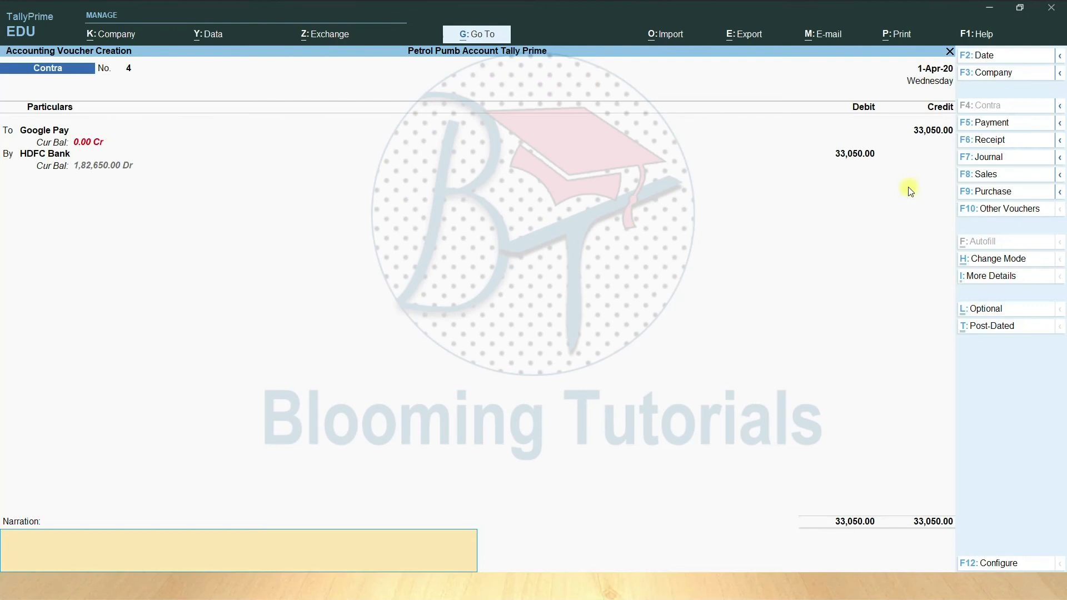
Accept the fourth contra voucher and credit the PayTM ledger with 28,350 in the fifth.
key(Return)
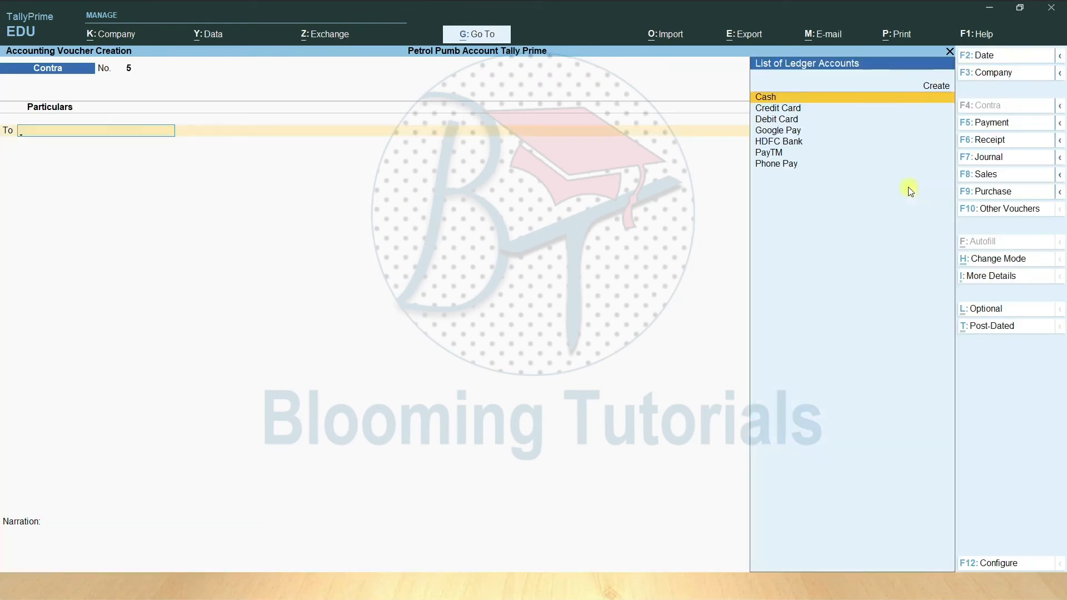
key(Down)
key(Down)
key(Down)
key(Down)
key(Down)
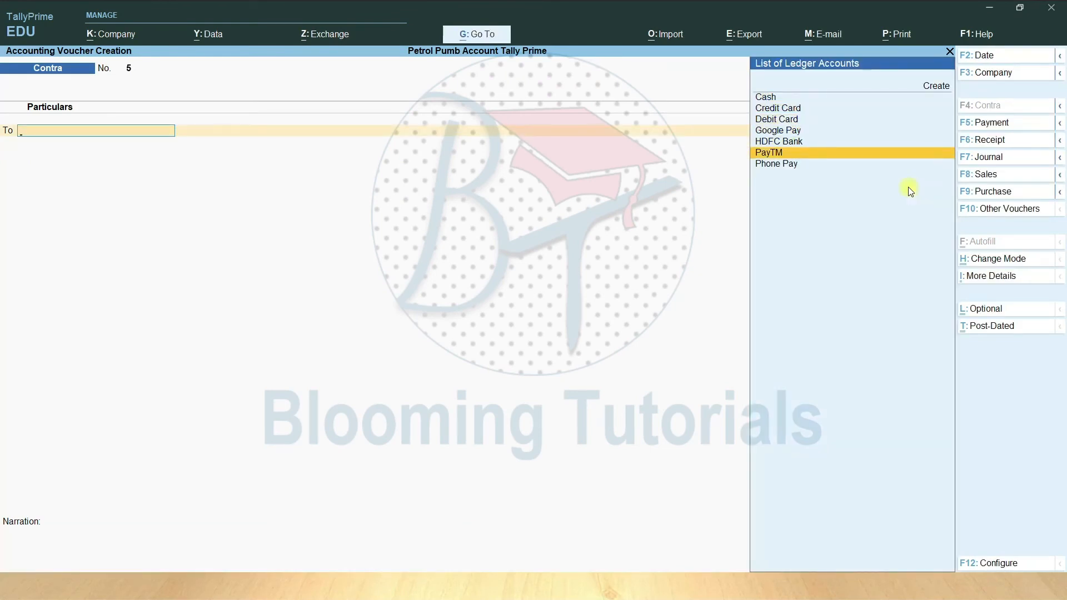
key(Return)
text(28,350)
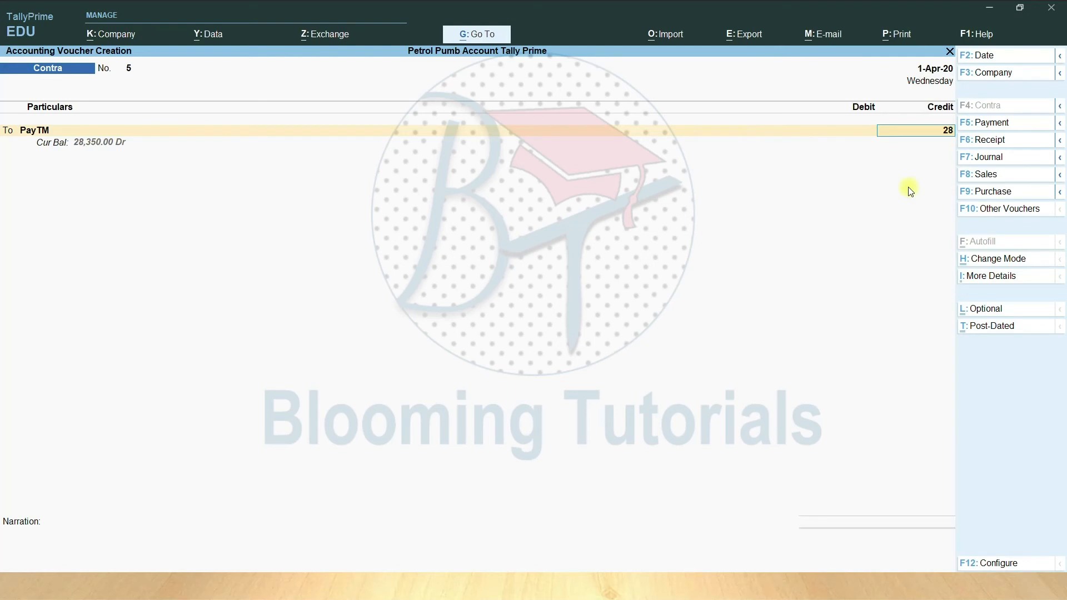
key(Return)
Complete the PayTM bank allocation as a Cheque for 28,350.00 with instrument number 885236.
key(Return)
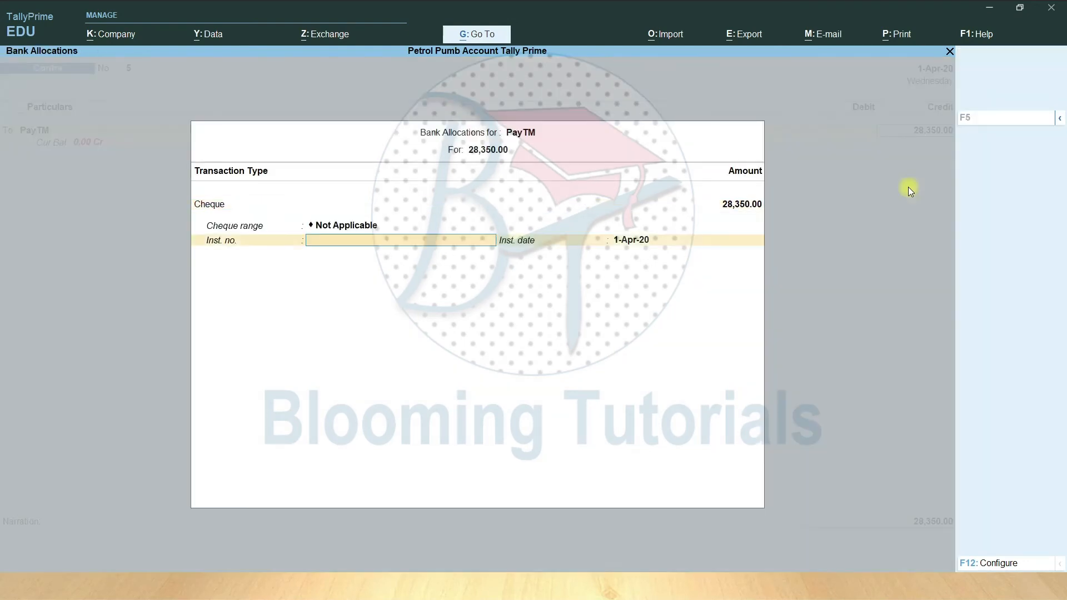
text(885236)
key(Return)
key(Return)
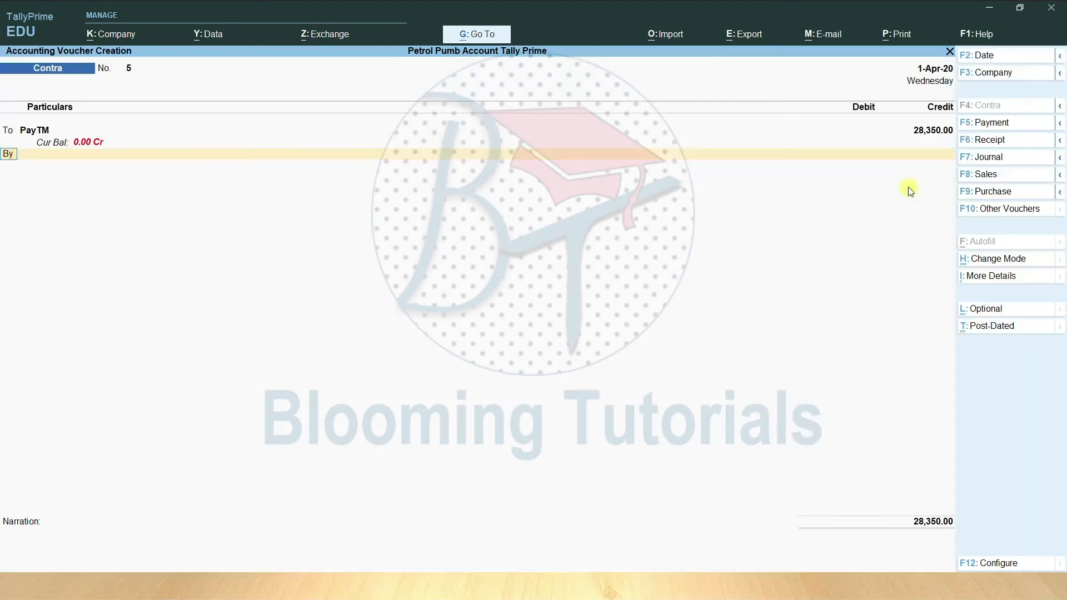
Debit HDFC Bank with 28,350.00, keep the default bank allocation, and accept the fifth contra voucher.
key(Down)
key(Down)
key(Down)
key(Down)
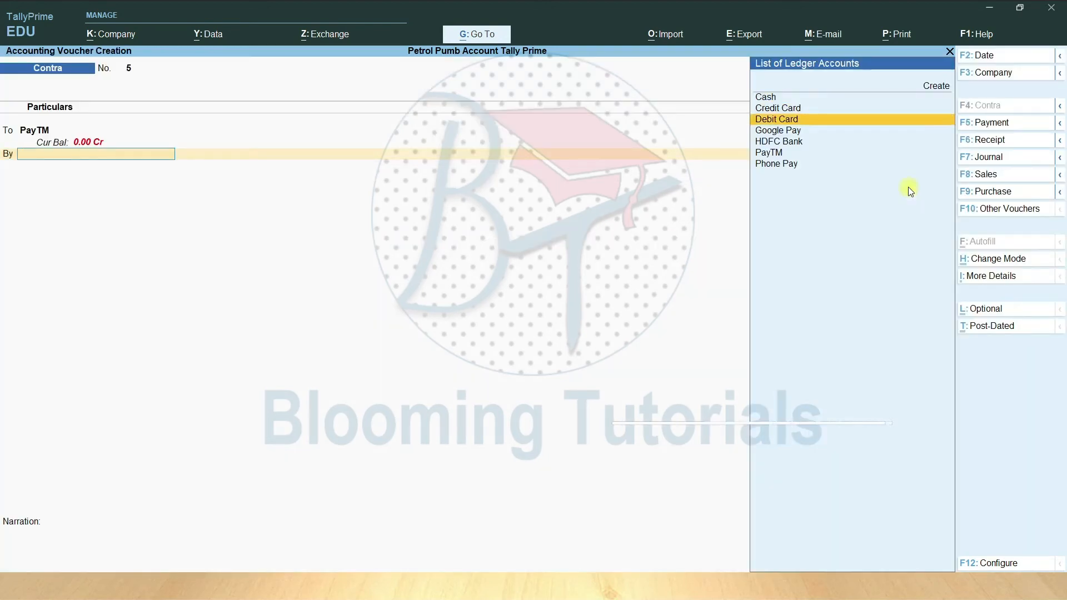
key(Return)
key(Return)
key(Return)
key(Return)
key(Return)
key(Return)
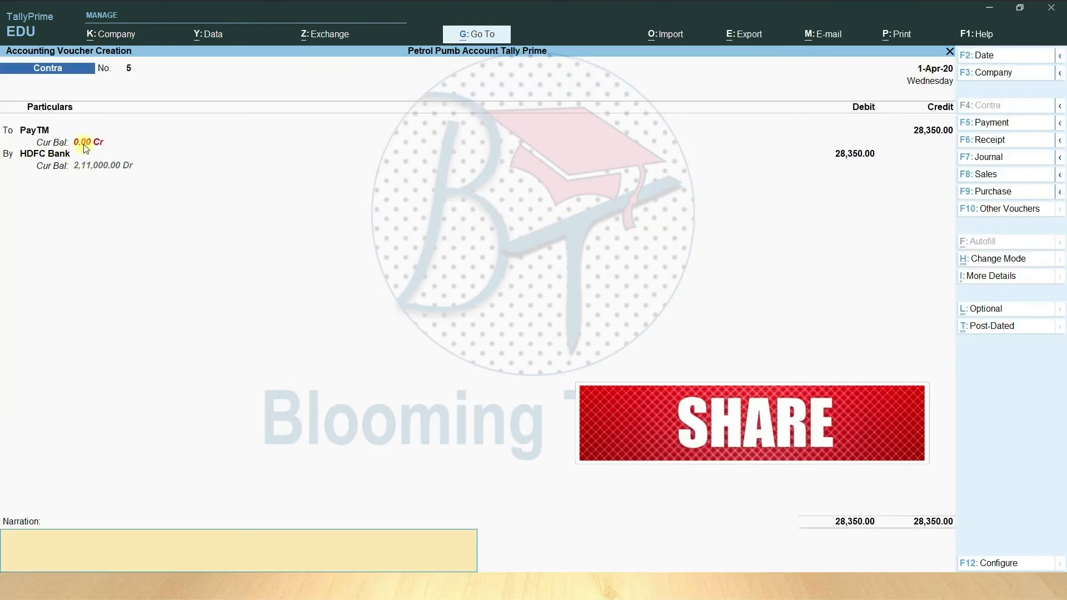
key(Return)
key(Return)
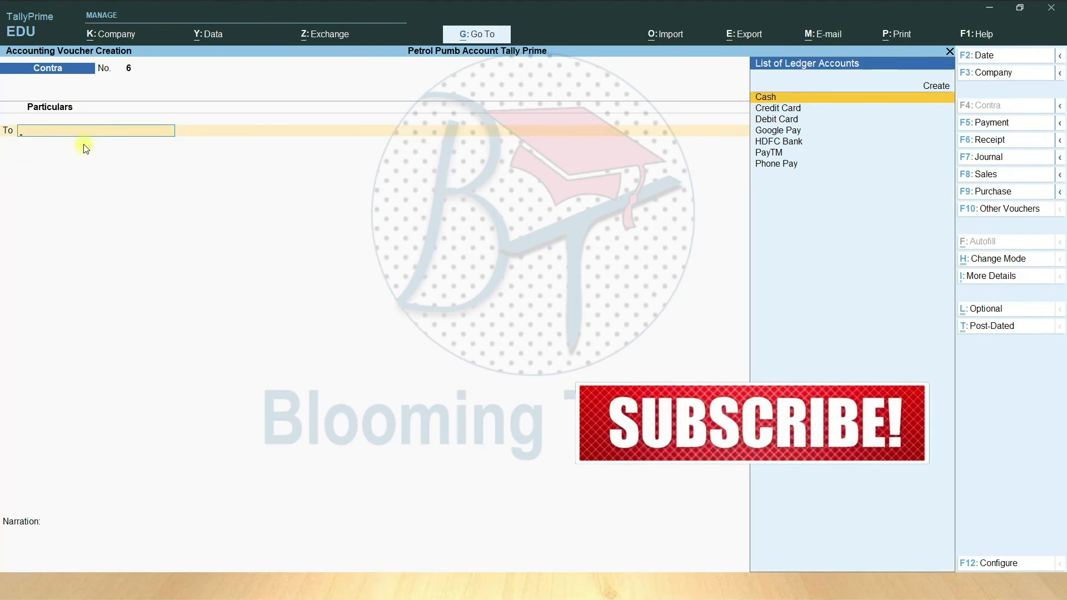
In the sixth contra voucher, credit the Phone Pay ledger with 23600.
key(Down)
key(Down)
key(Down)
key(Down)
key(Down)
key(Down)
key(Return)
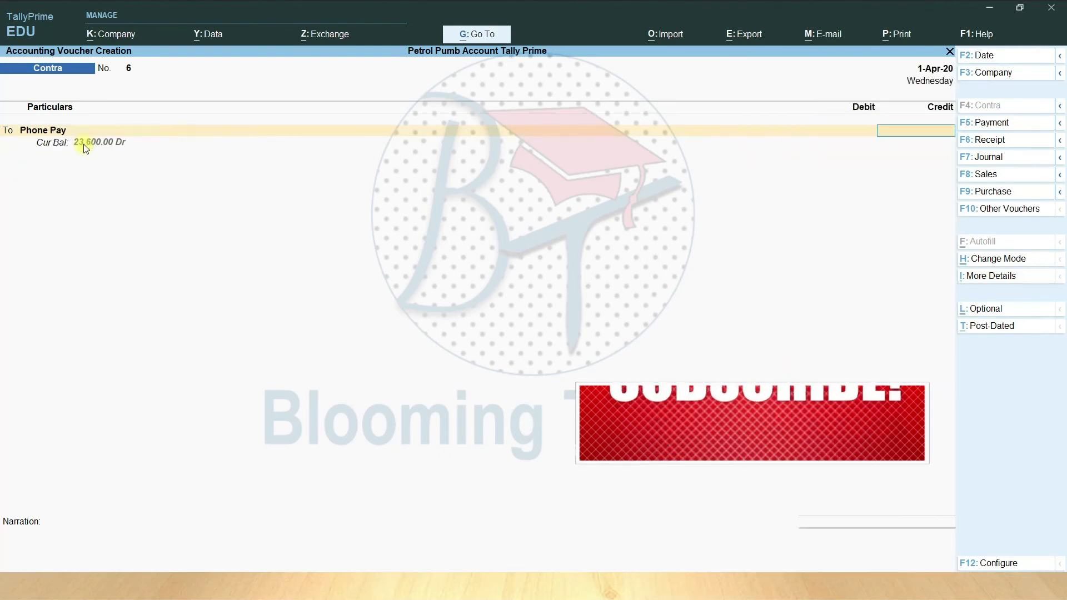
text(236)
text(00)
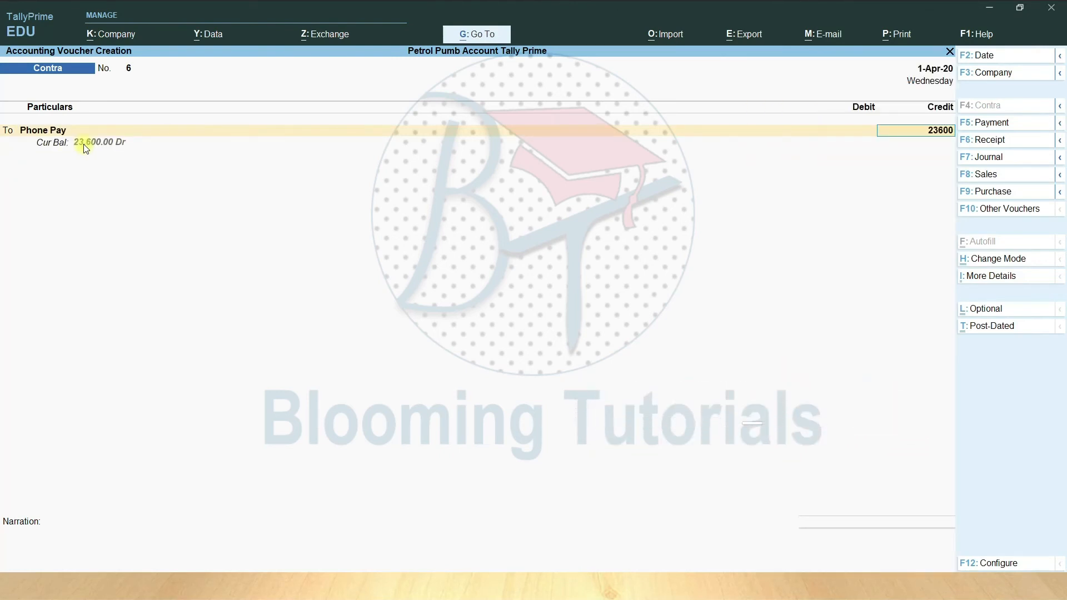
key(Return)
Complete the Phone Pay bank allocation as a Cheque for 23,600.00 with instrument number 852369.
key(Return)
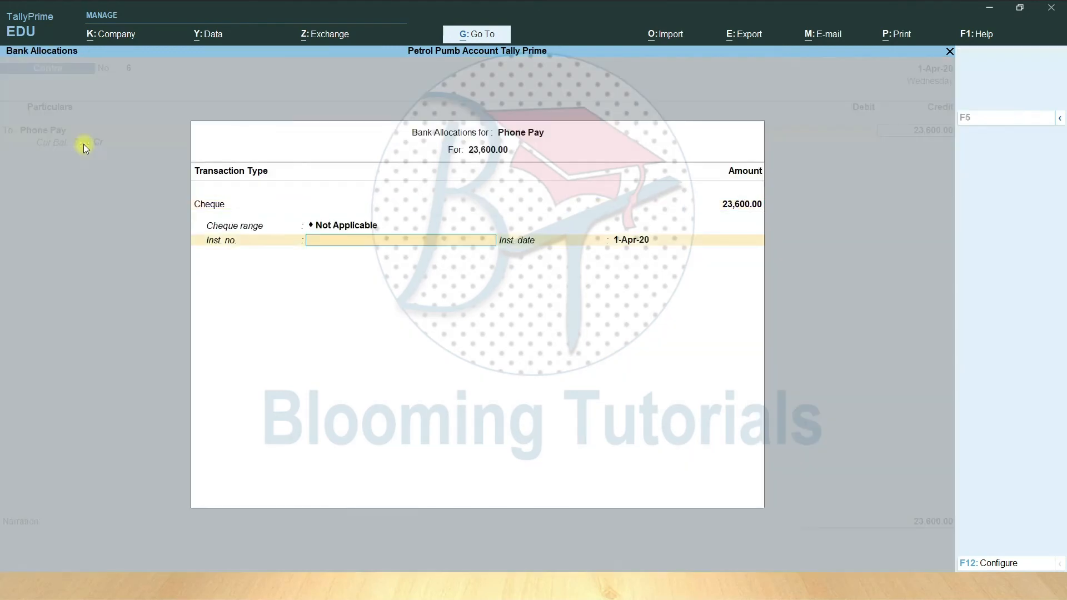
text(852369)
key(Return)
key(Return)
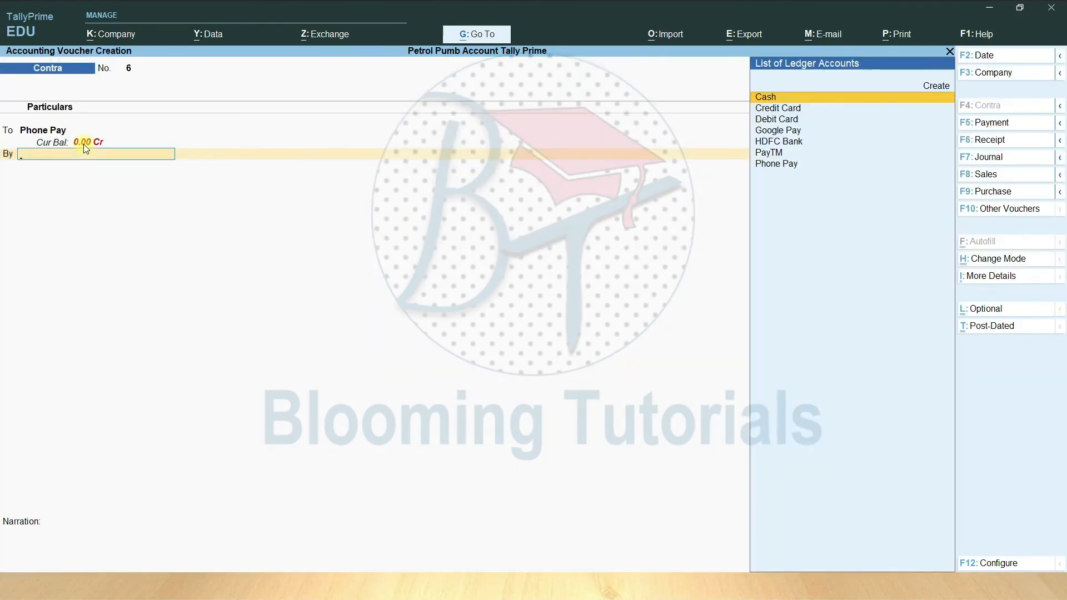
Debit HDFC Bank with 23,600.00, keep the default bank allocation, and accept the sixth contra voucher.
key(Down)
key(Down)
key(Down)
key(Down)
key(Return)
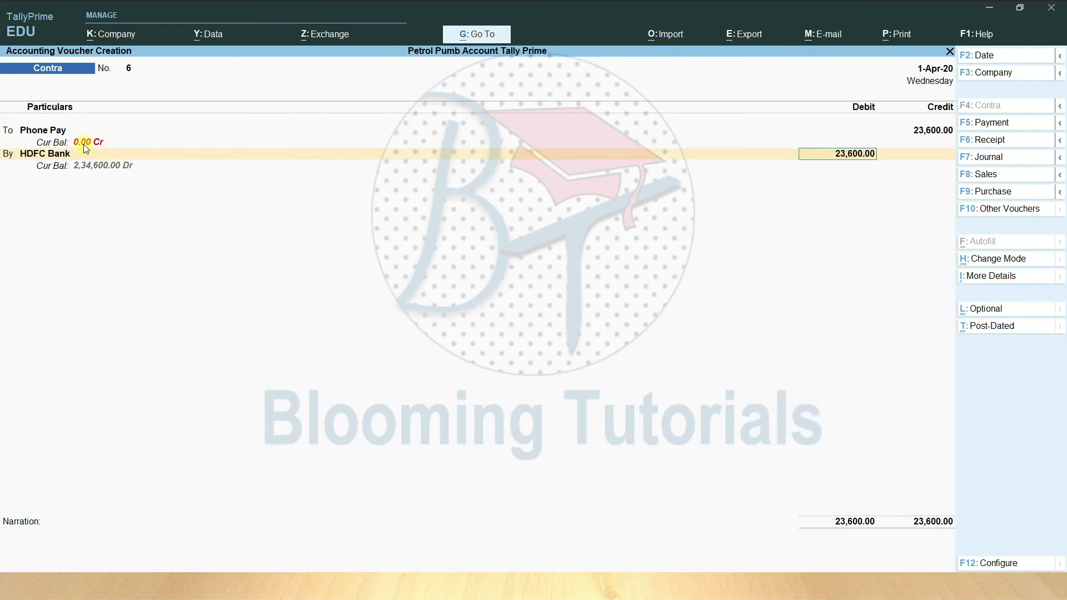
key(Return)
key(Return)
key(Return)
key(Return)
key(Return)
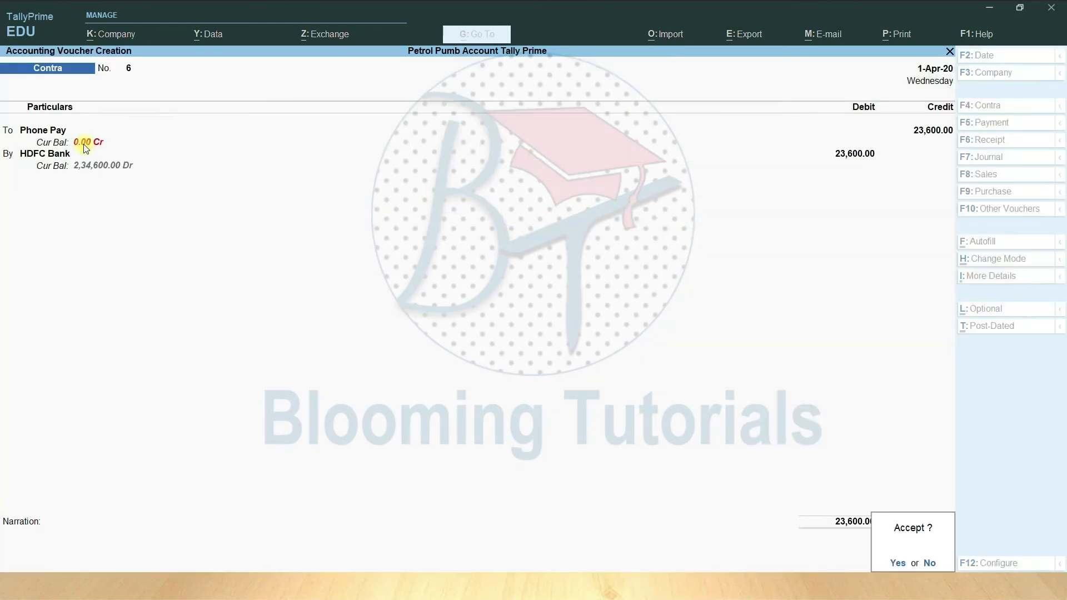
key(Return)
Check the Debit Card ledger's current balance in a new contra voucher and quit voucher entry without saving.
key(Down)
key(Down)
key(Return)
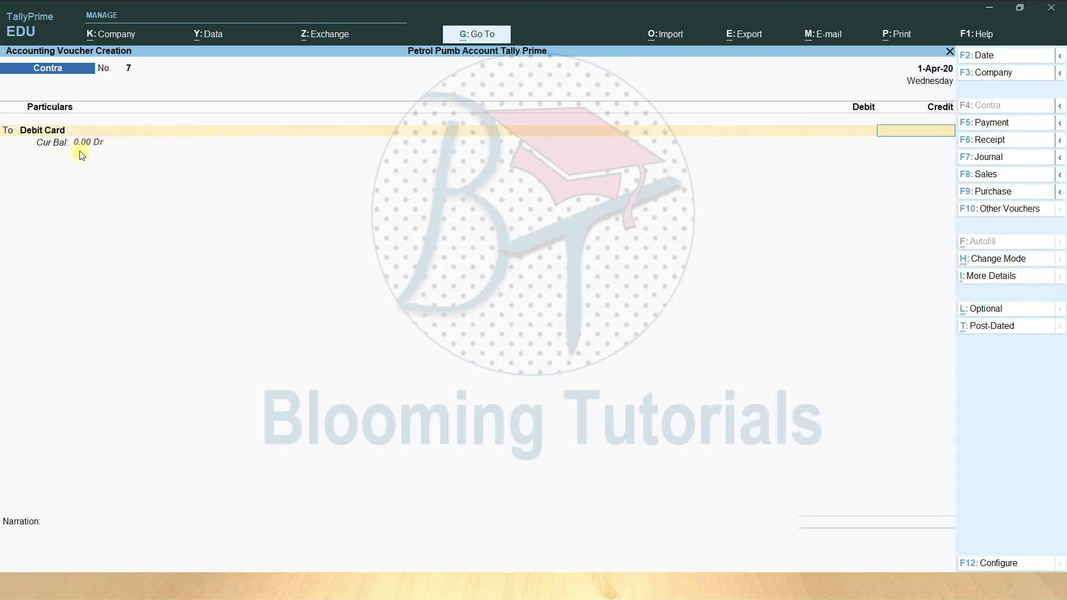
key(Escape)
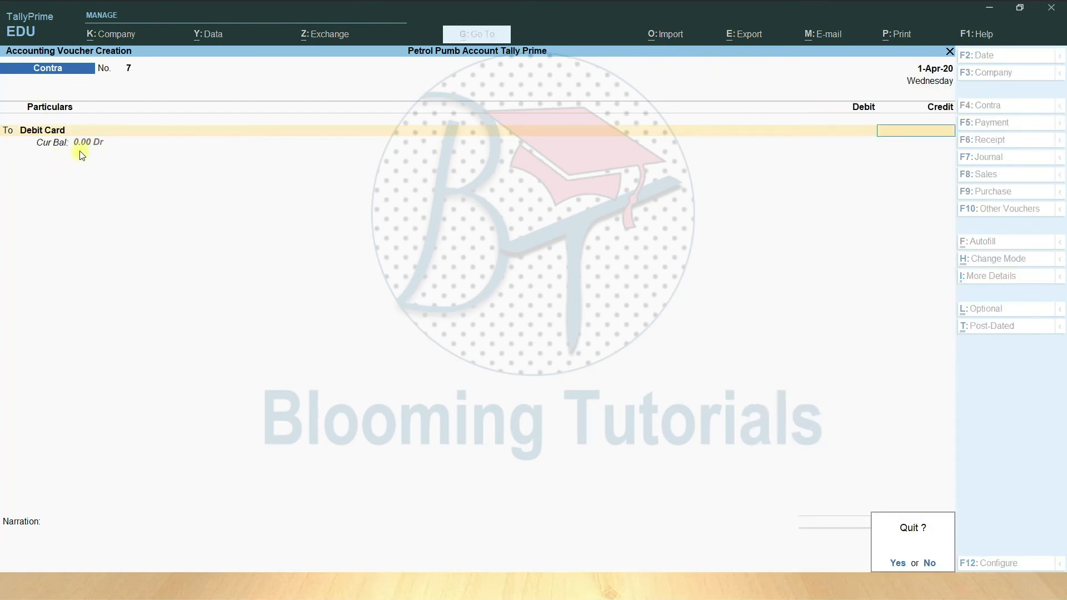
key(y)
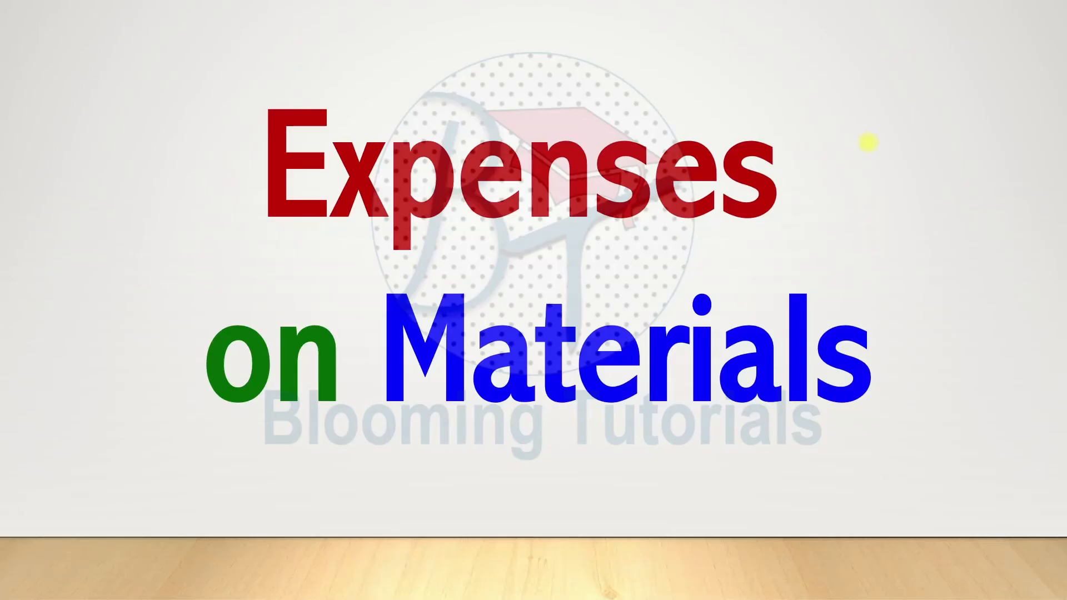
click(840, 279)
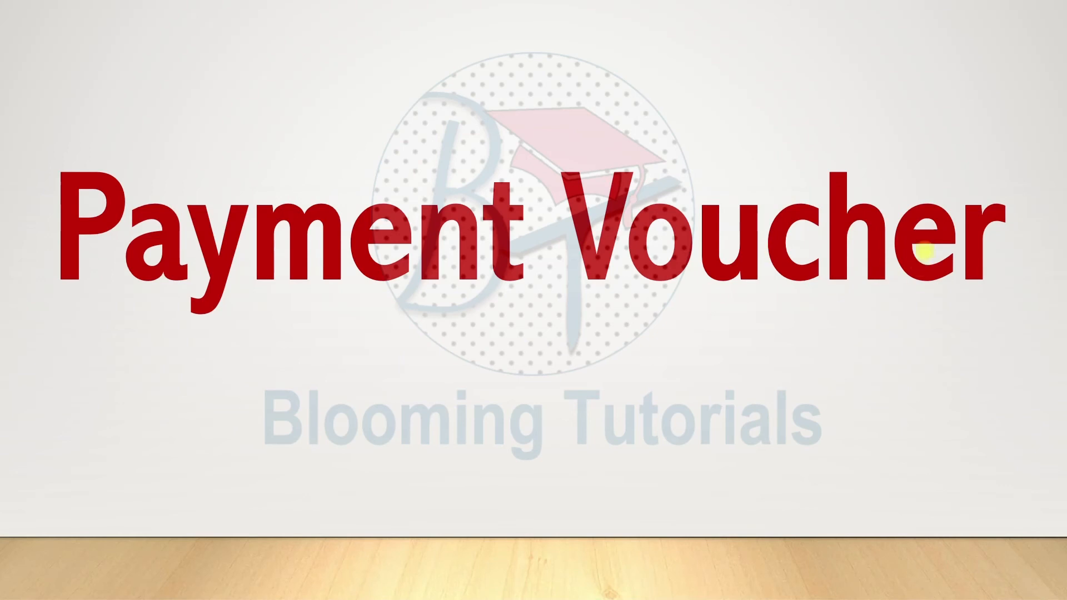
click(832, 271)
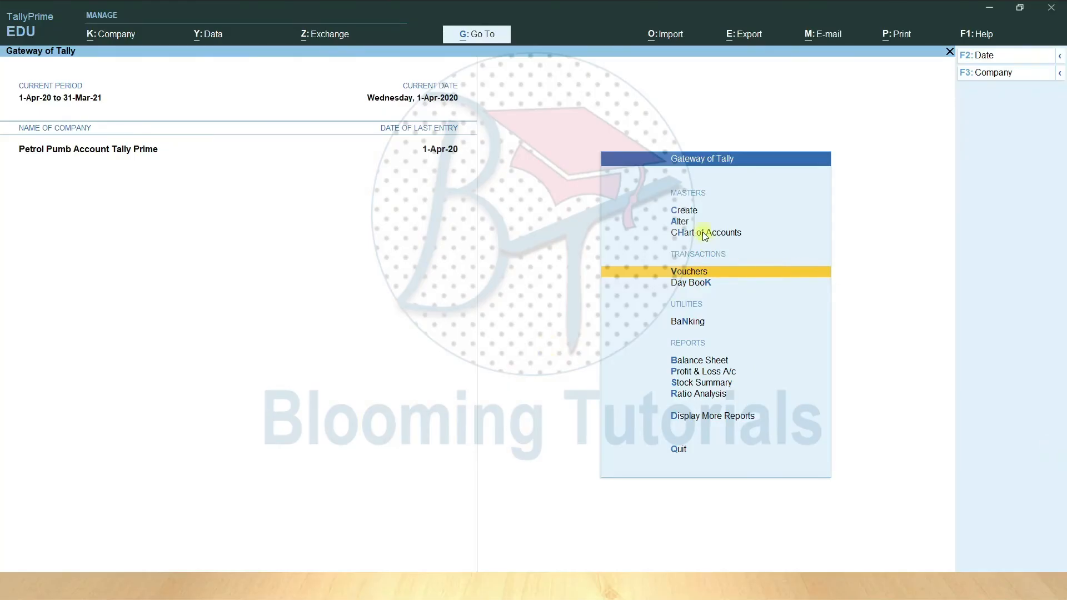
Create a ledger named Rent under the Indirect Expenses group and save it.
click(689, 209)
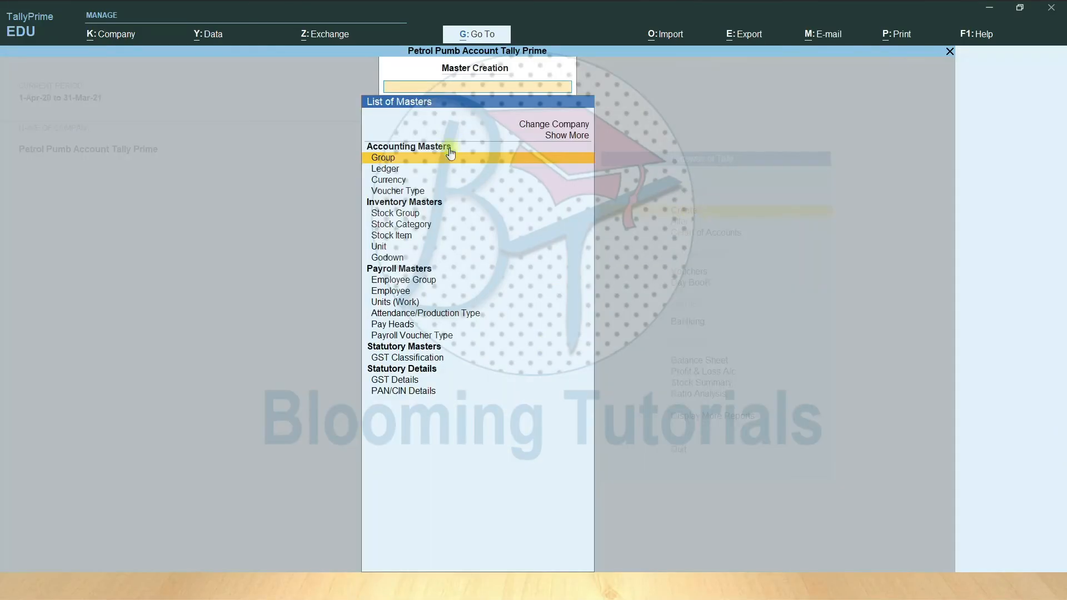
click(378, 167)
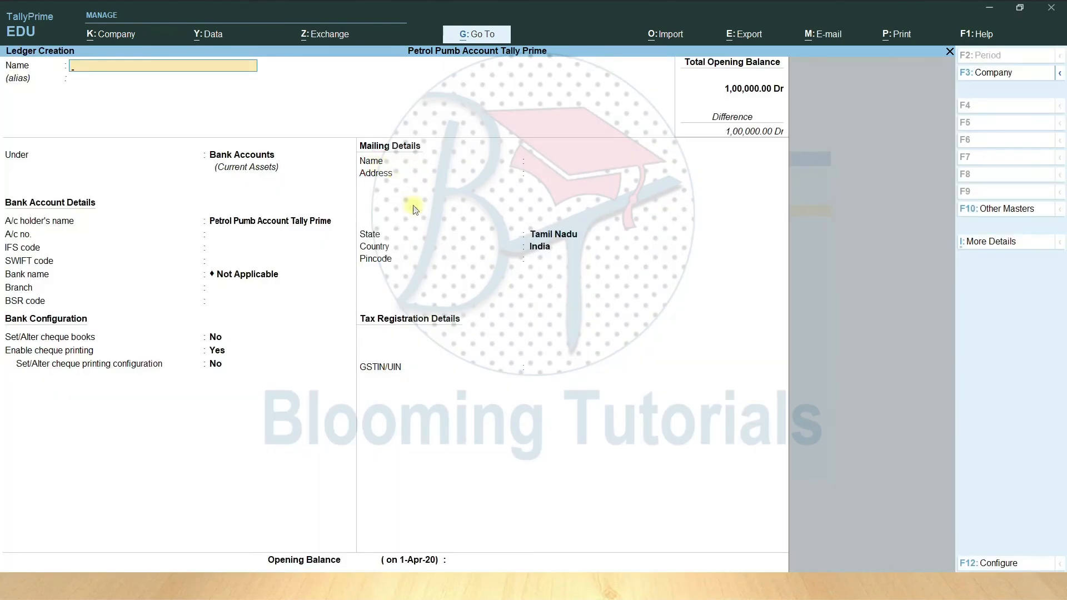
text(Rent)
key(Return)
key(Return)
text(Ind)
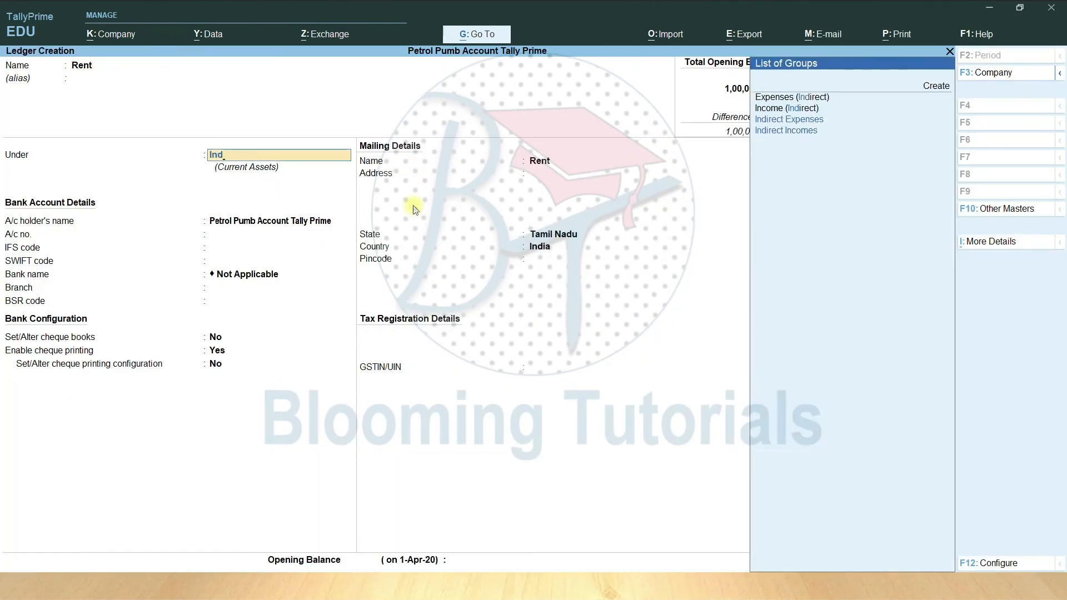
key(Return)
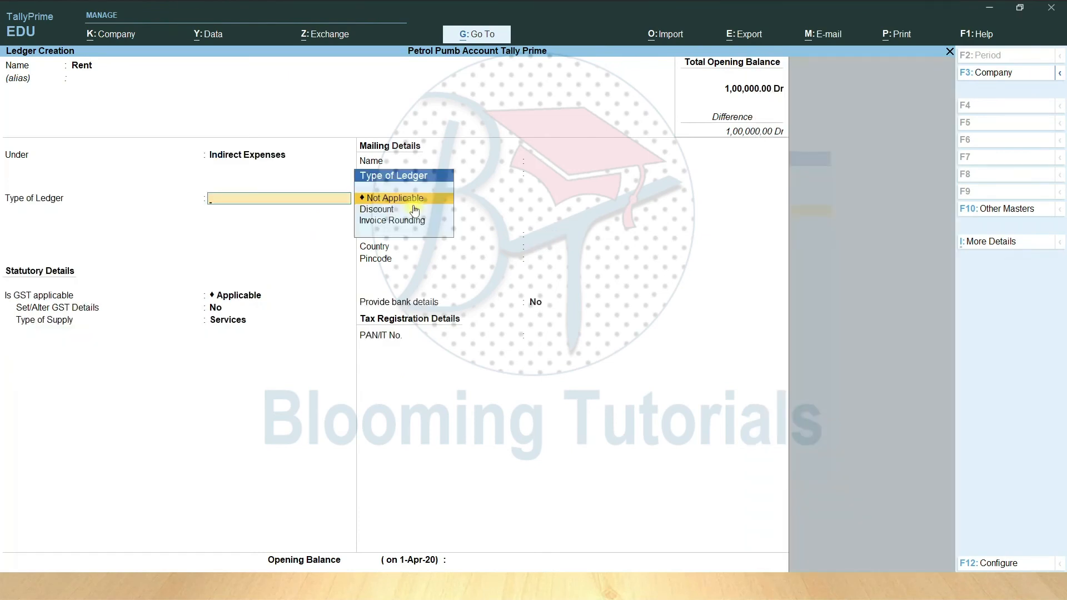
key(ctrl)
key(ctrl+a)
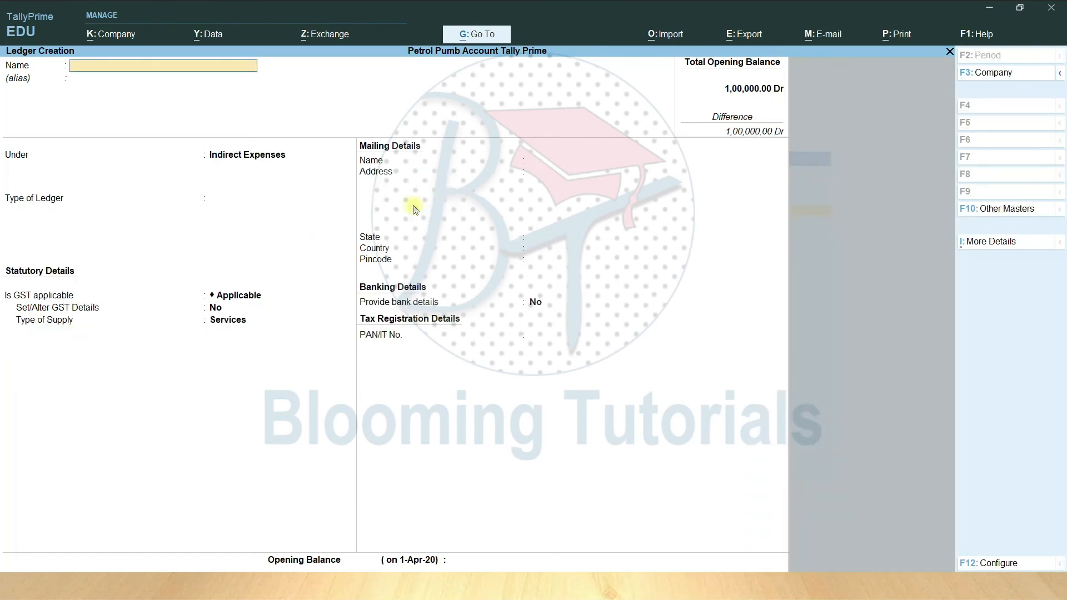
Create a ledger named Electricity Charges under Indirect Expenses and save it.
text(Electricity Charg)
key(Return)
key(Return)
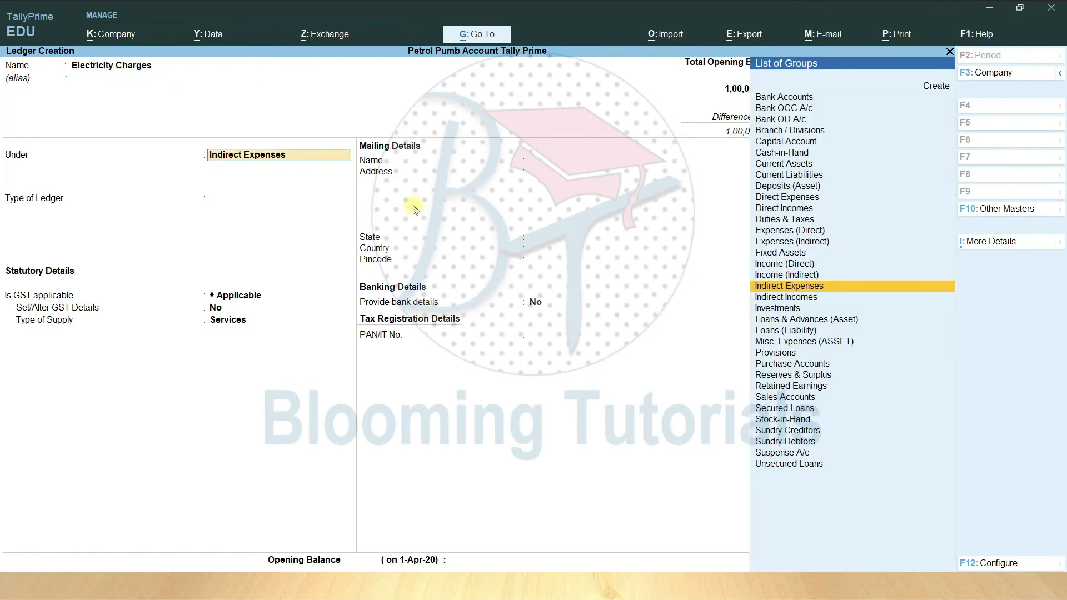
key(Return)
key(ctrl)
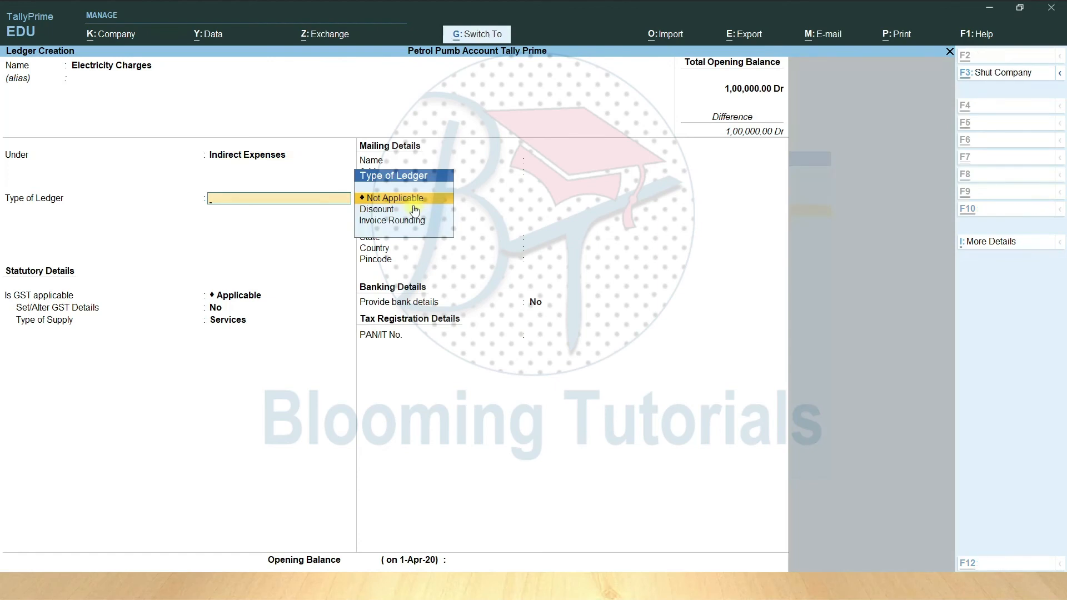
key(ctrl+a)
Consult the expense table in the presentation, return to TallyPrime, and create a Refinery Processing Charges ledger under Indirect Expenses.
key(alt+Tab)
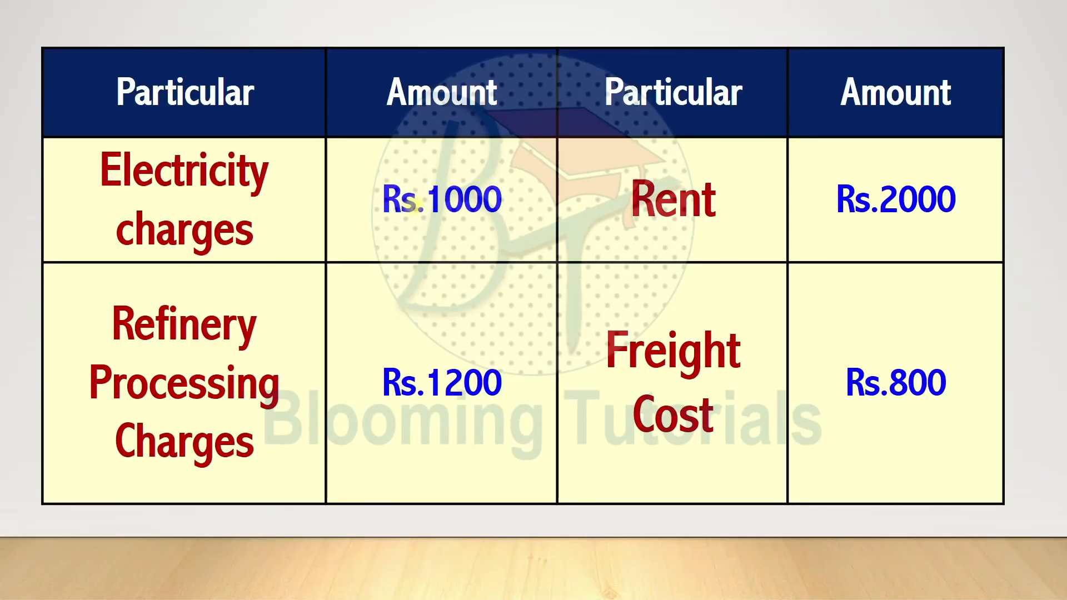
key(alt+Tab)
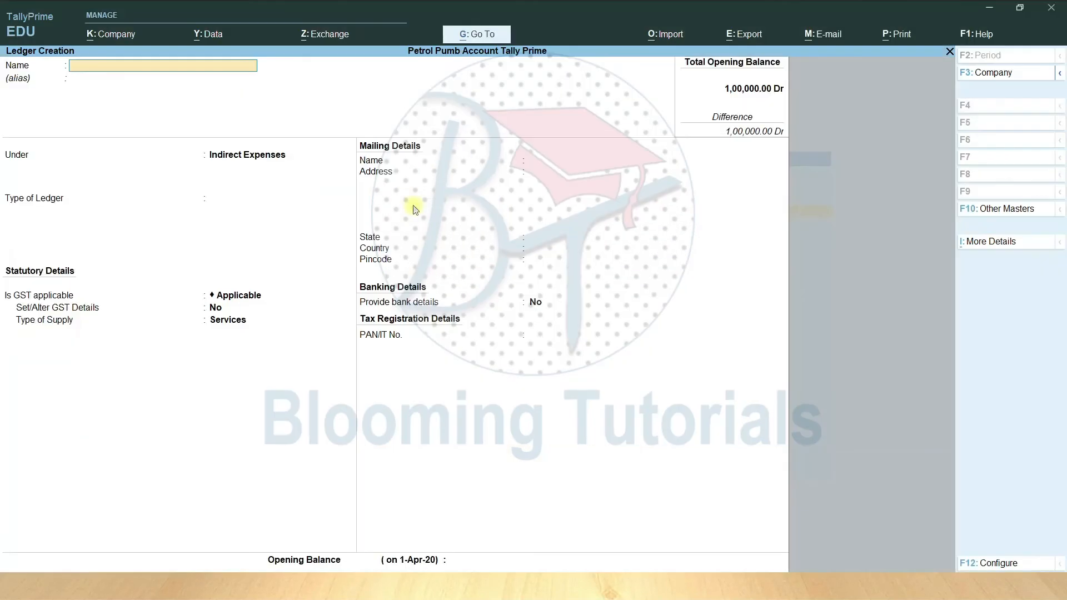
text(Re)
text(fin)
text(ery Procesin)
text(ing Chag)
text(ges)
key(Return)
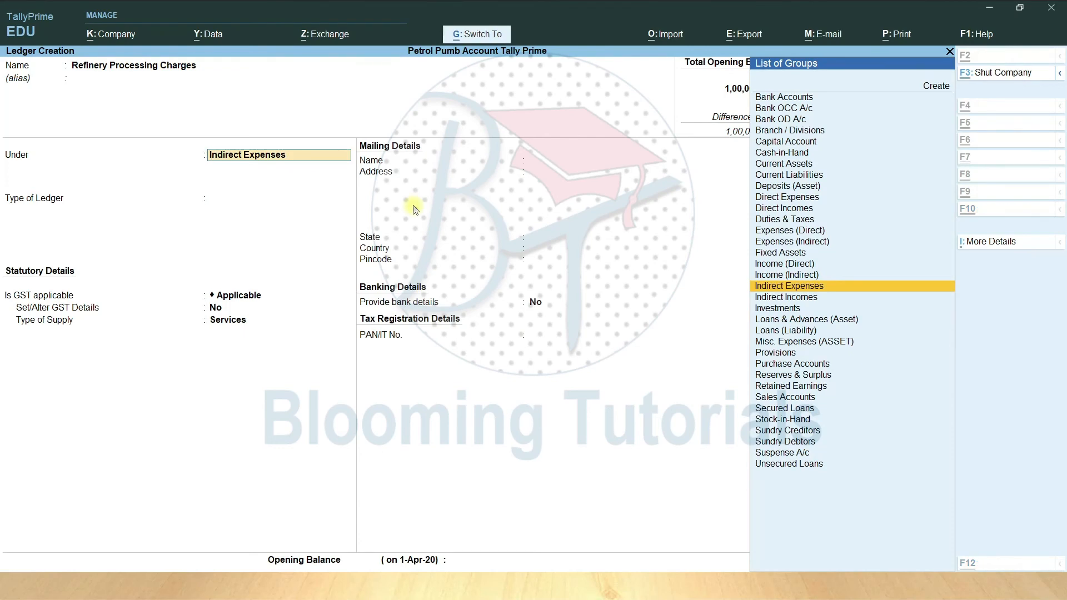
key(ctrl+a)
Recheck the expense table, create a Freight Cost ledger under Indirect Expenses in TallyPrime, and leave master creation.
key(alt+Tab)
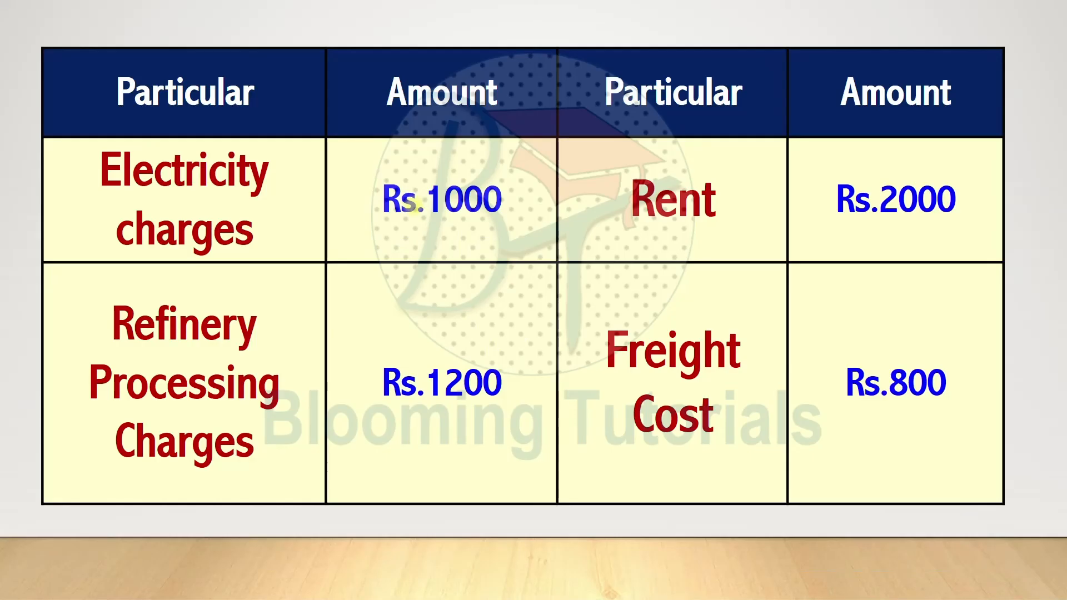
key(alt+Tab)
text(Freight Cost)
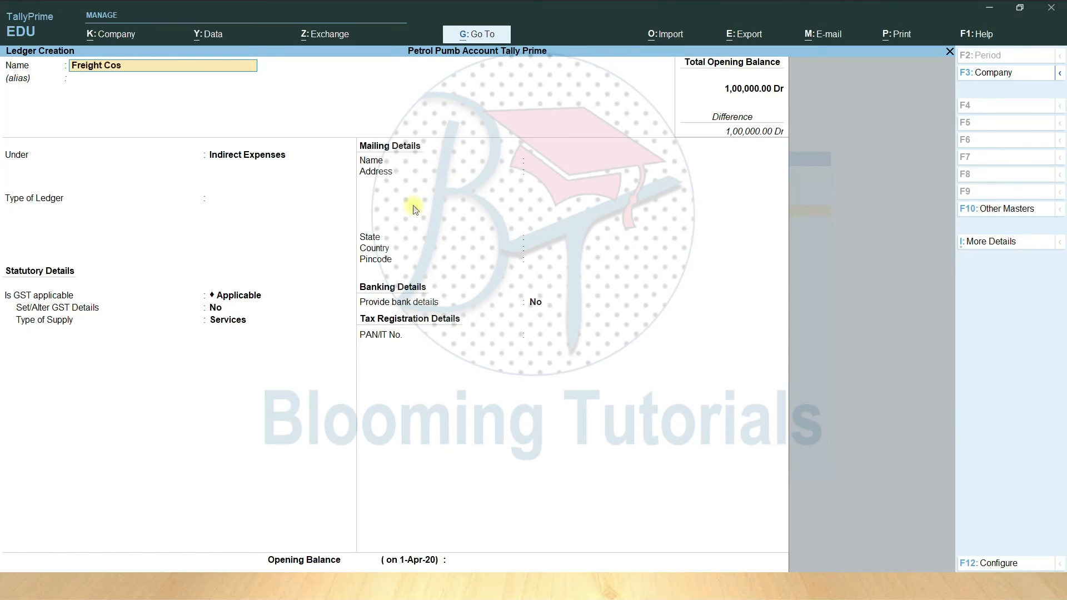
key(Return)
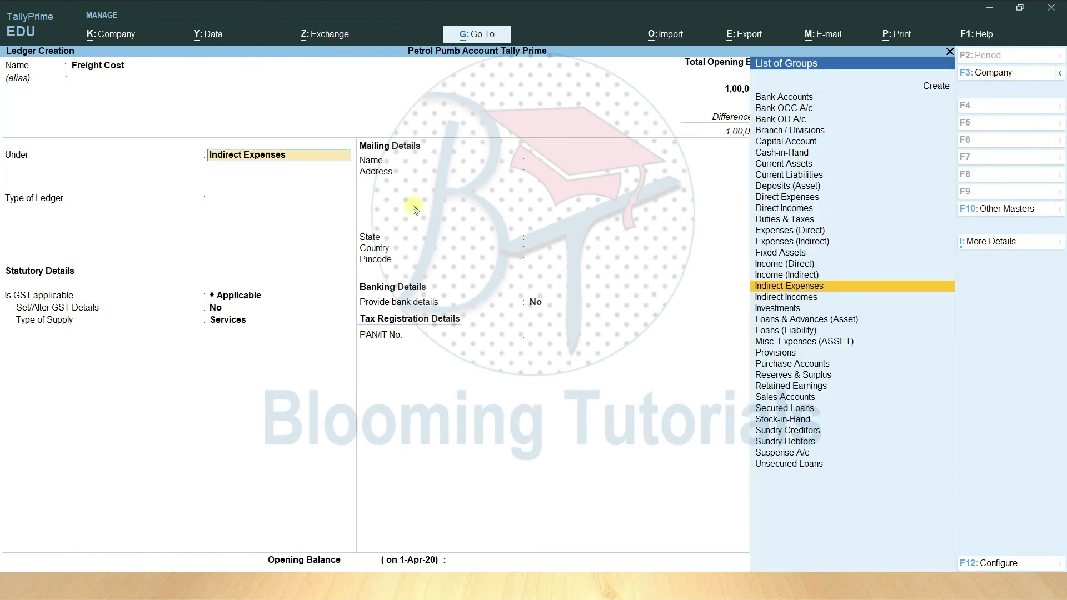
key(ctrl)
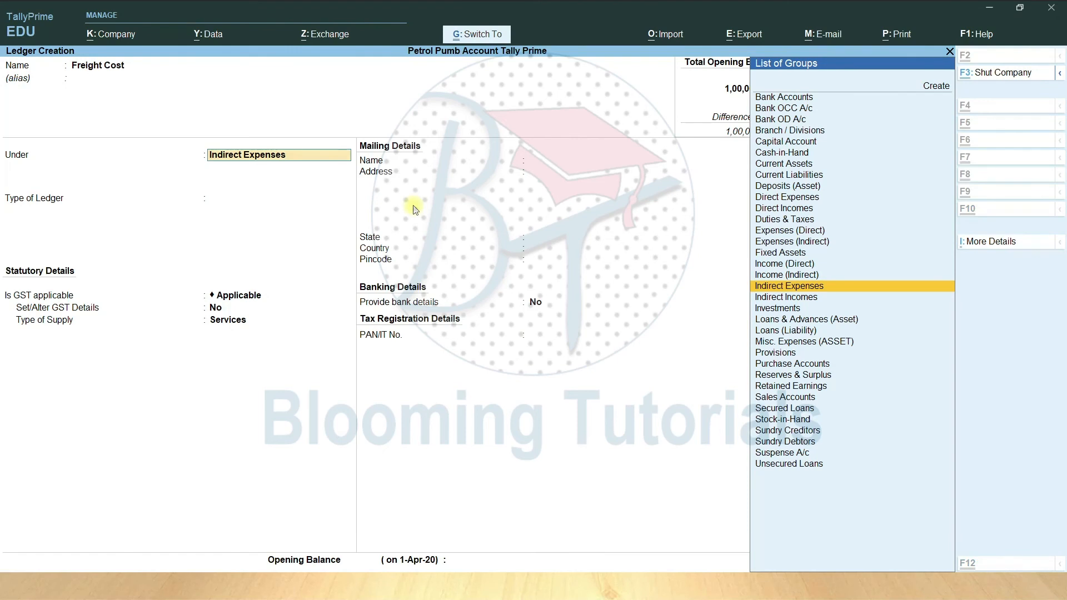
key(ctrl+a)
key(Escape)
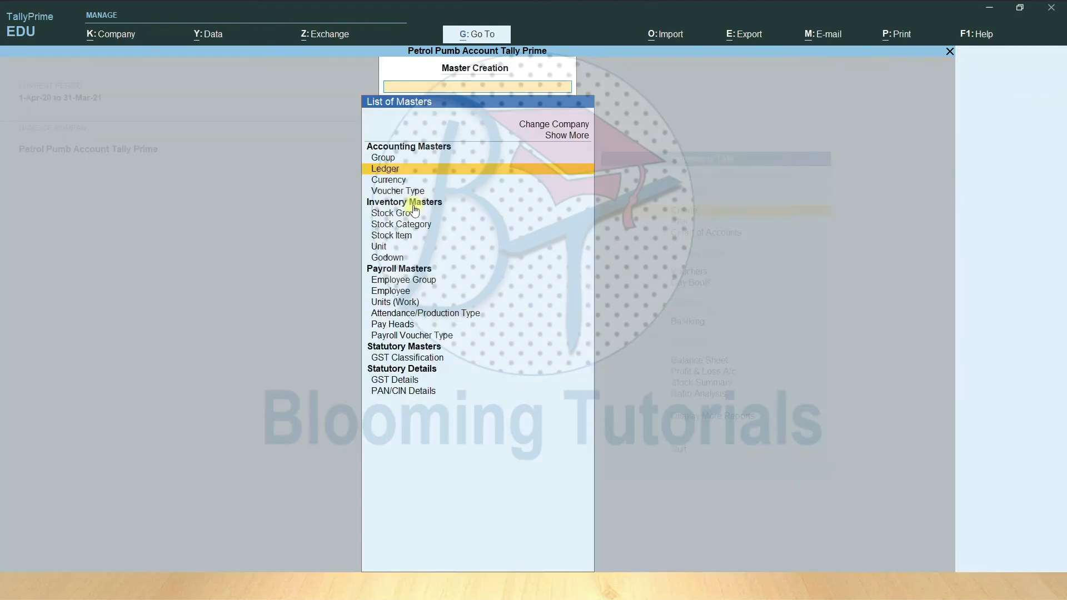
key(Escape)
Open accounting voucher creation from the Gateway of Tally.
key(Down)
key(Down)
key(Down)
key(Down)
key(Up)
key(Return)
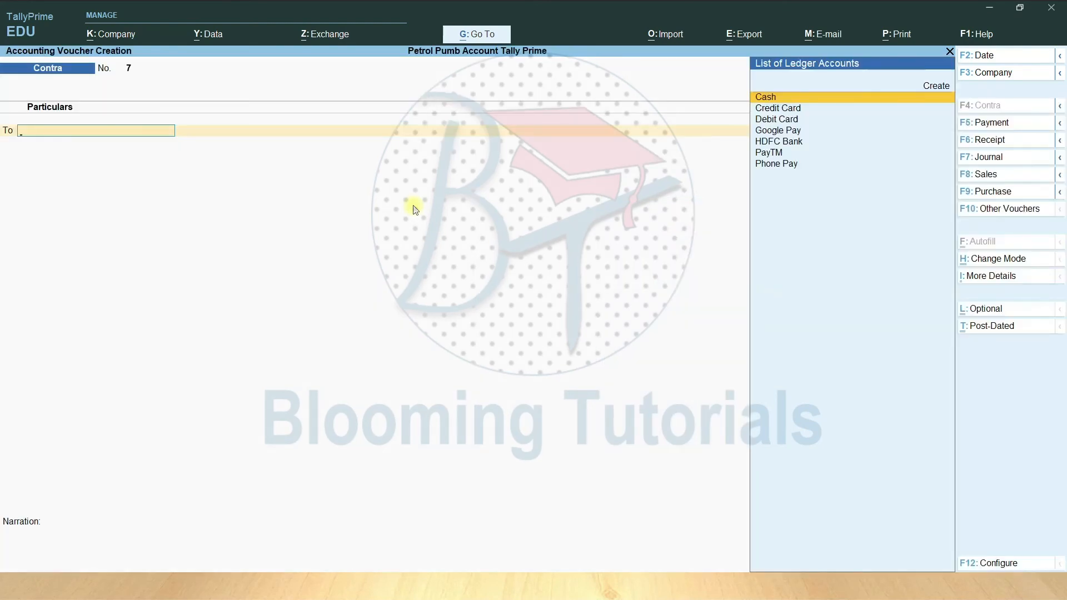
Switch to a payment voucher and debit Electricity Charges with 1,000.
key(F5)
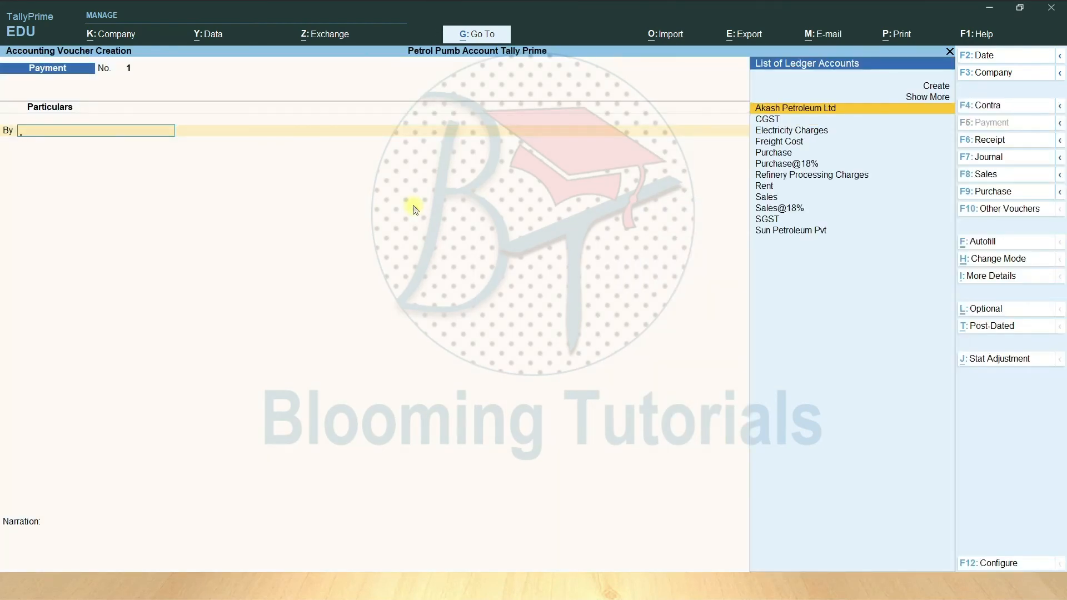
key(Down)
key(Down)
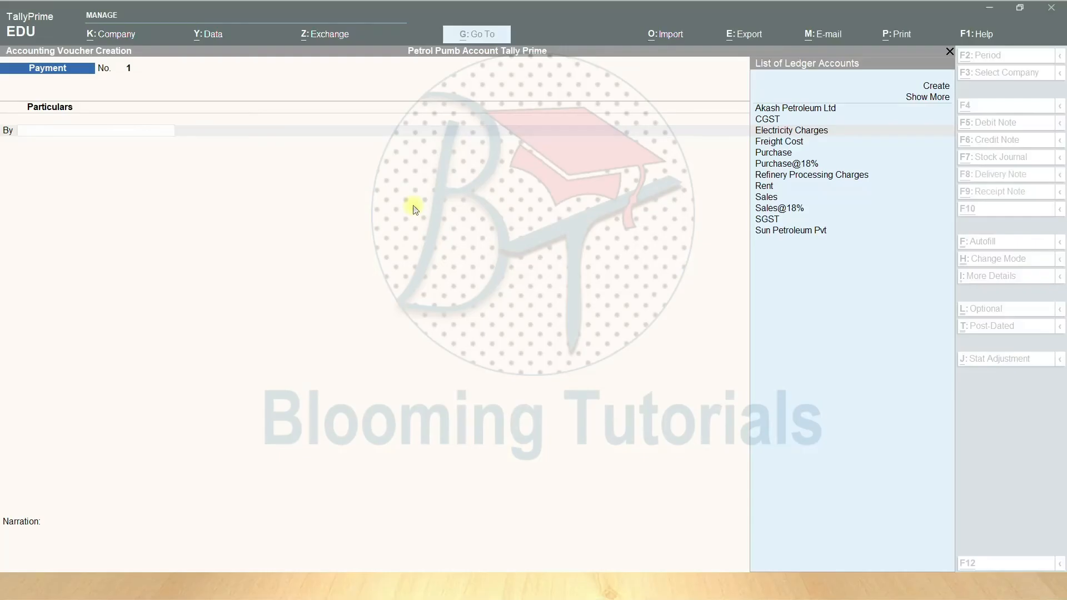
key(Return)
key(Return)
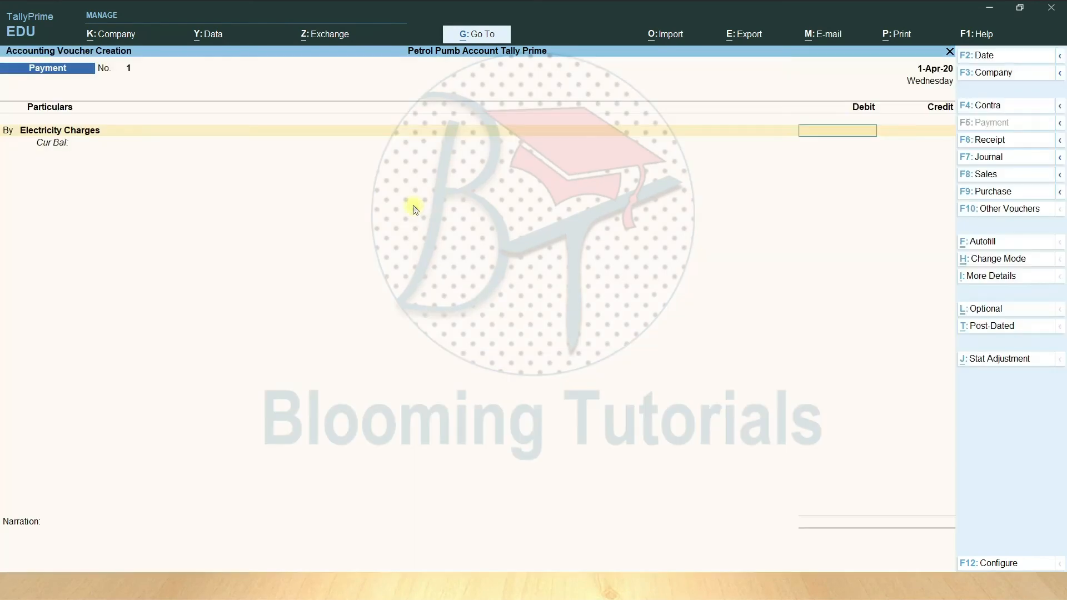
text(1000)
key(Return)
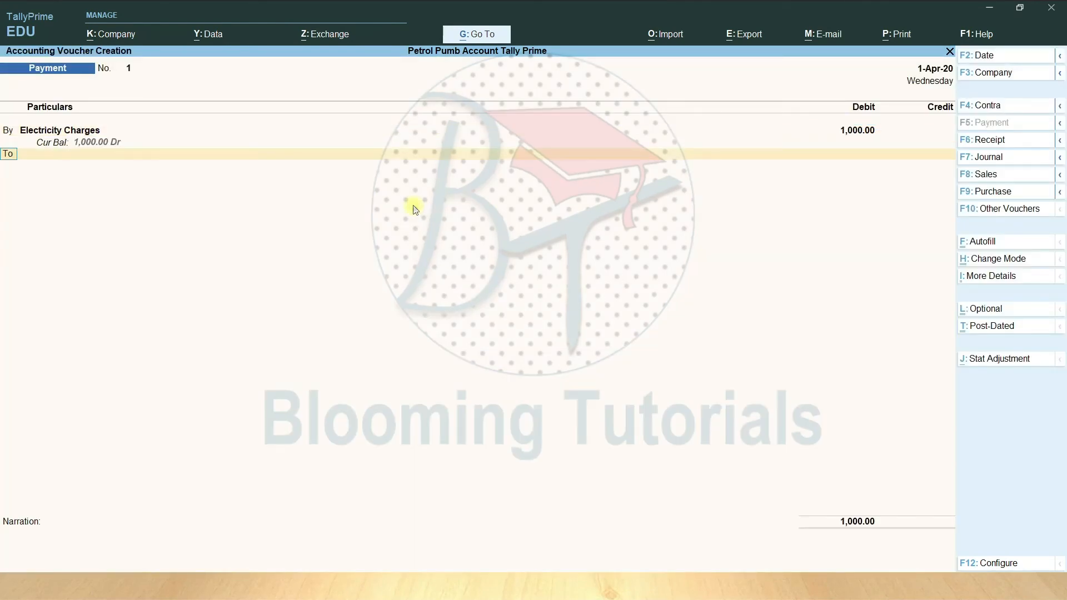
Credit HDFC Bank for the electricity payment by cheque with instrument number TS1250, and save the voucher.
key(Return)
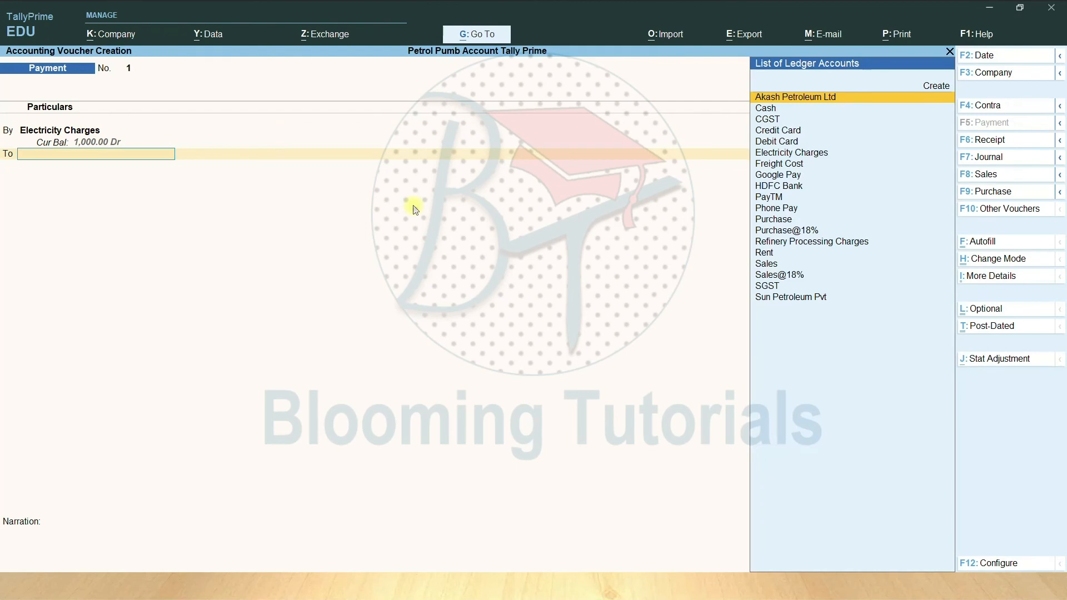
text(h)
key(Return)
key(Return)
key(Return)
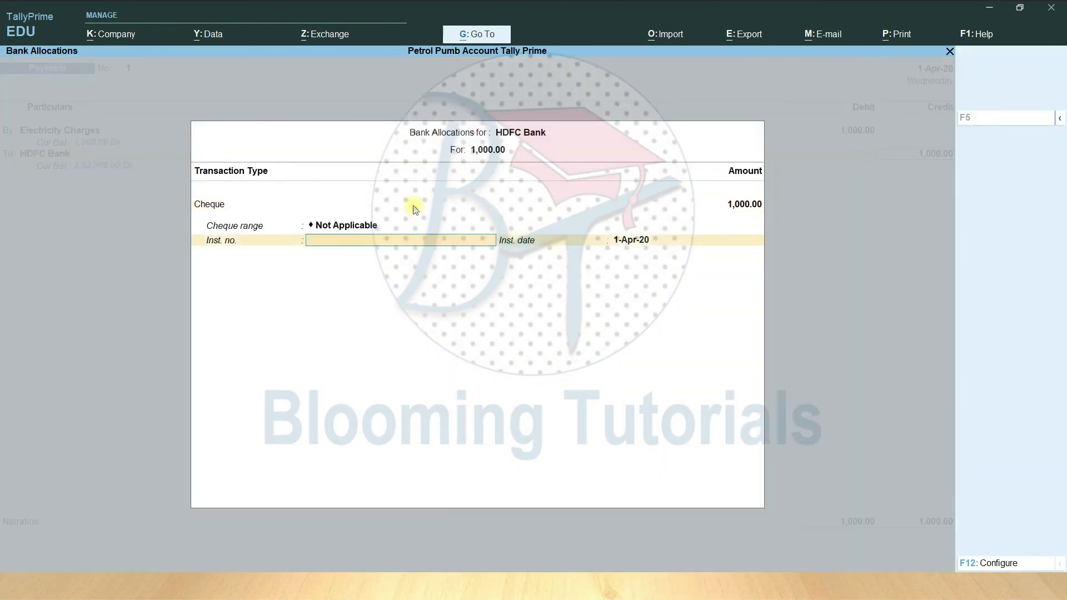
text(TS1250)
key(Return)
key(Return)
key(Return)
key(Return)
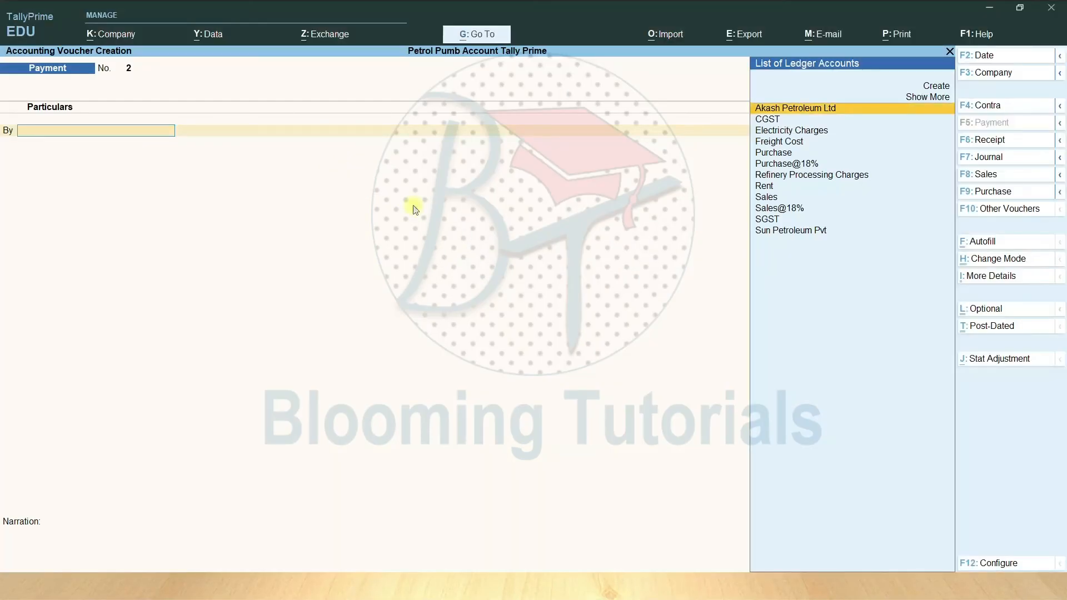
Debit Rent with 2,000 in the new payment voucher.
text(R)
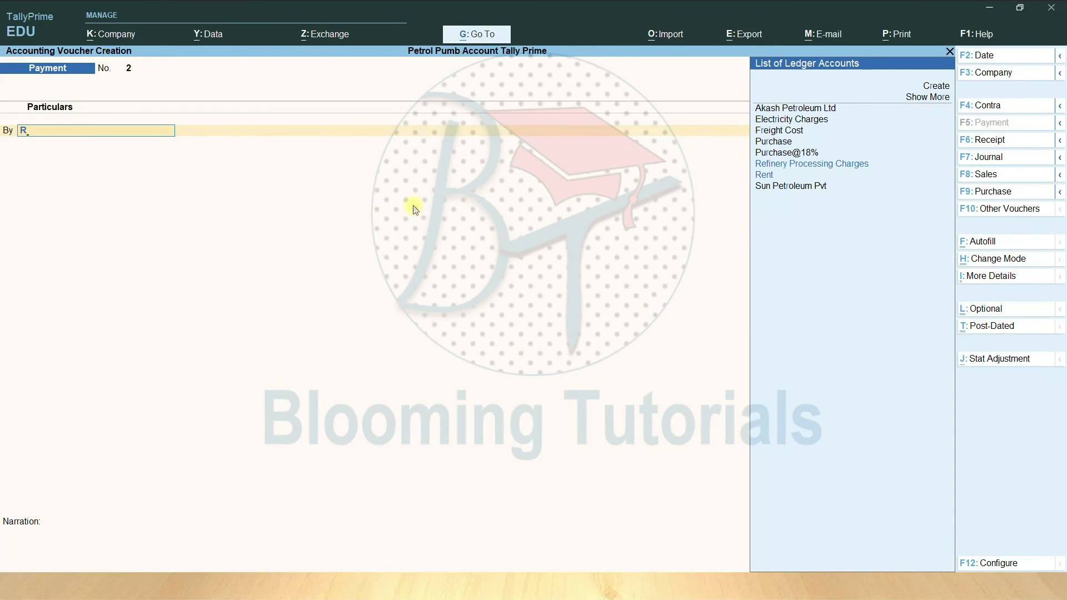
text(en)
key(Return)
key(Return)
text(2000)
key(Return)
Credit HDFC Bank for the rent payment by cheque with instrument number 798523, and save the voucher.
key(Return)
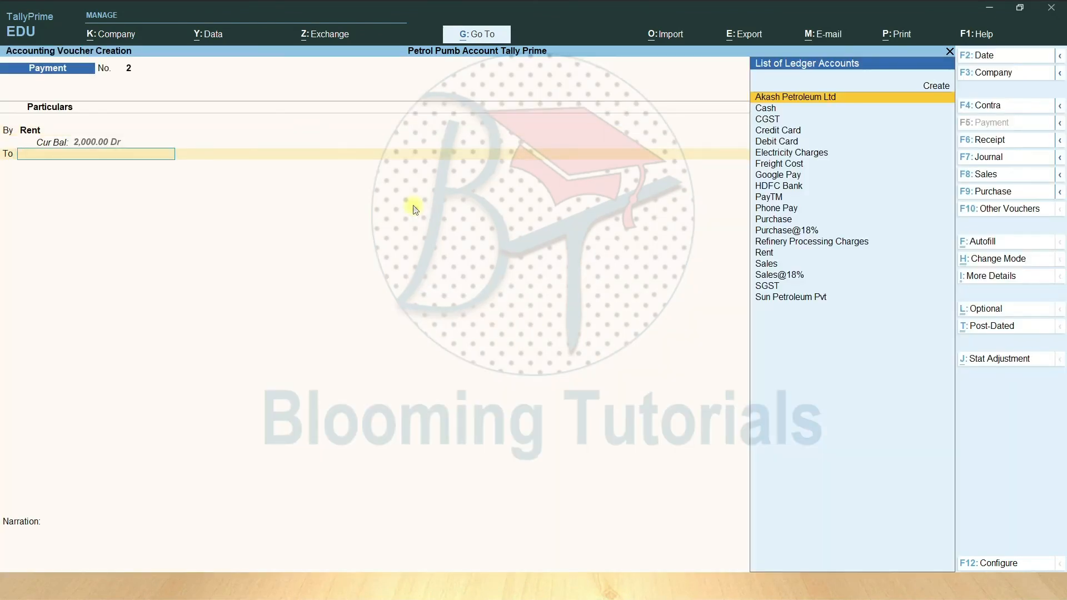
text(h)
key(Return)
key(Return)
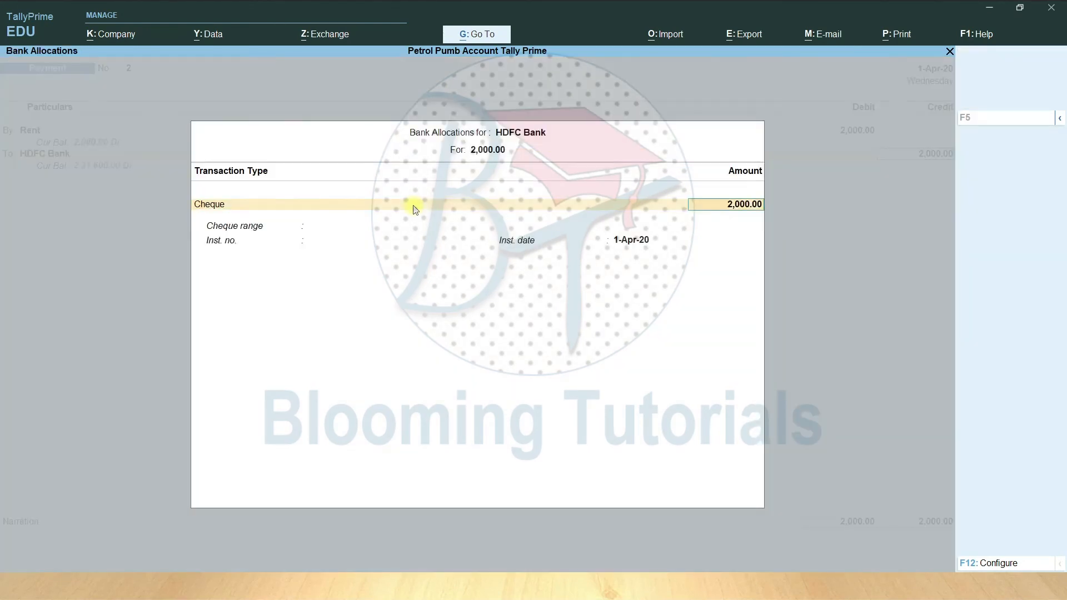
key(Return)
text(798523)
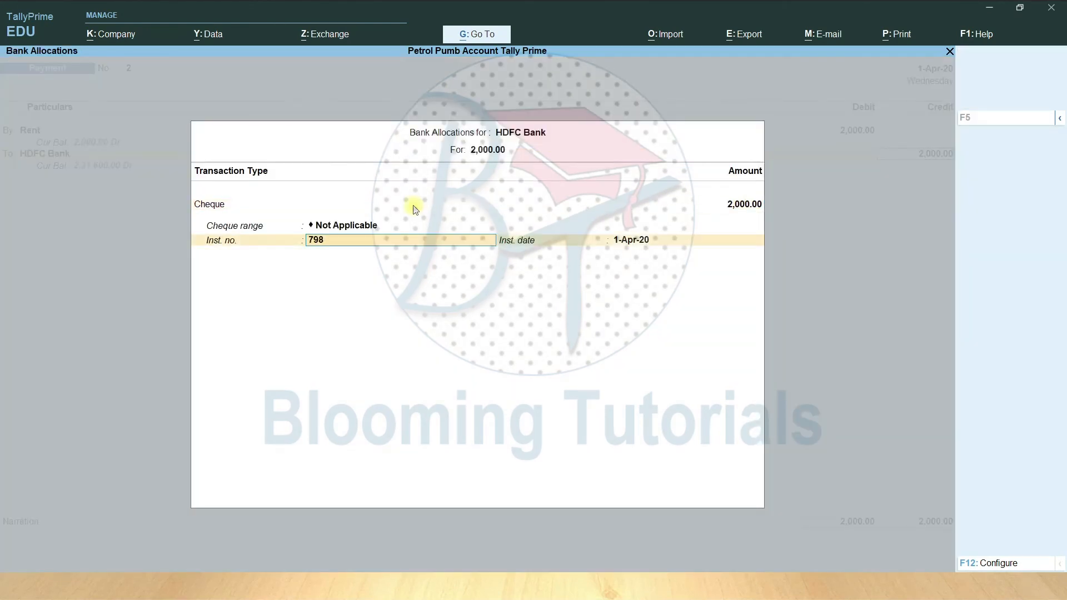
key(Return)
key(Return)
key(Return)
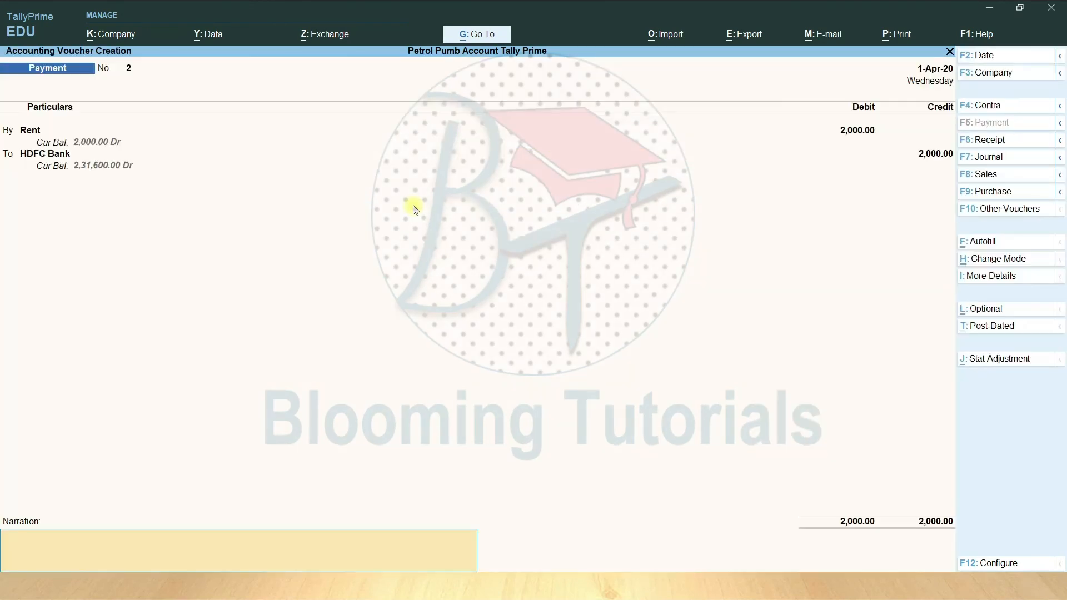
key(Return)
key(Return)
key(alt)
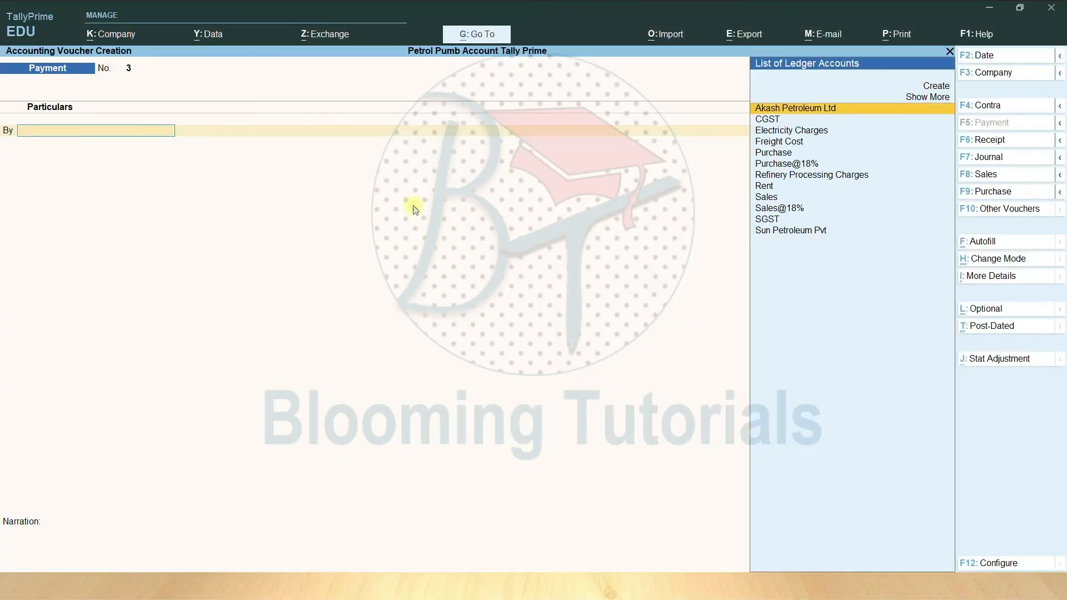
Debit Refinery Processing Charges with 1,200 in the next payment voucher.
text(R)
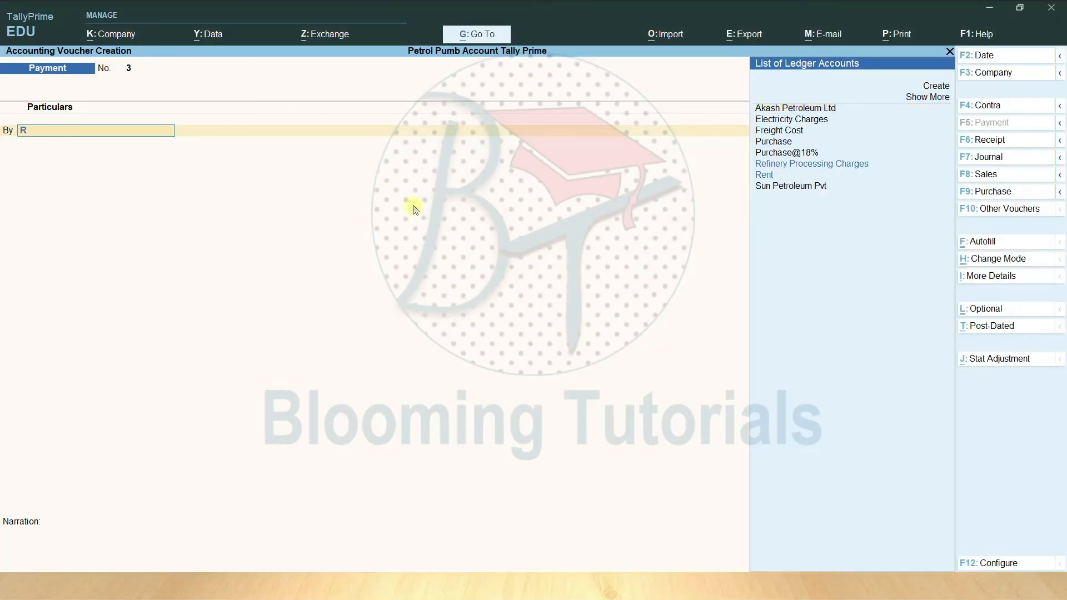
key(Down)
key(Up)
key(Return)
key(Return)
key(alt)
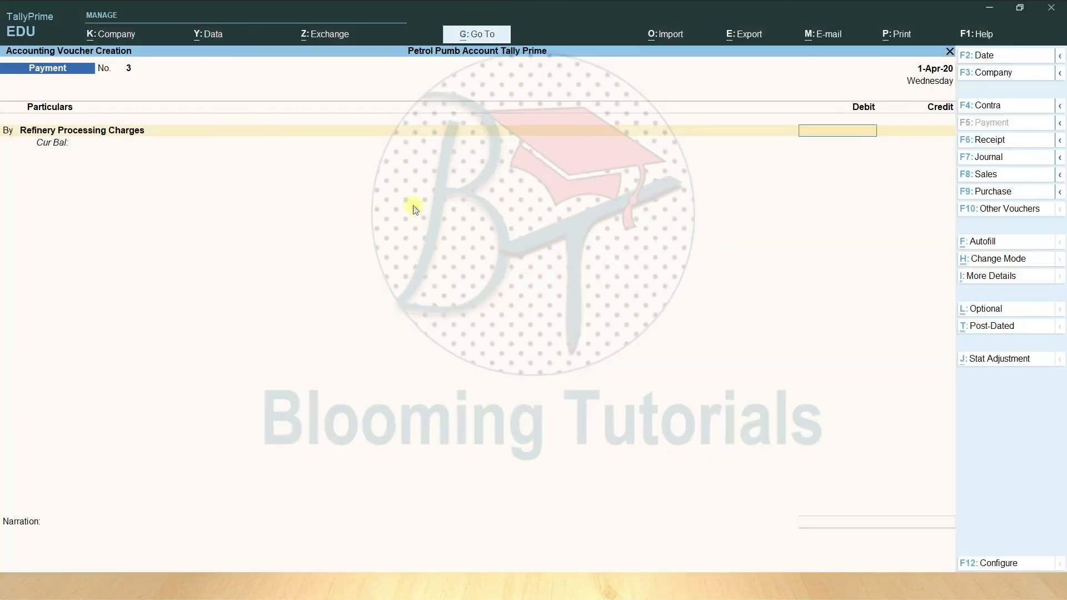
text(1200)
key(Return)
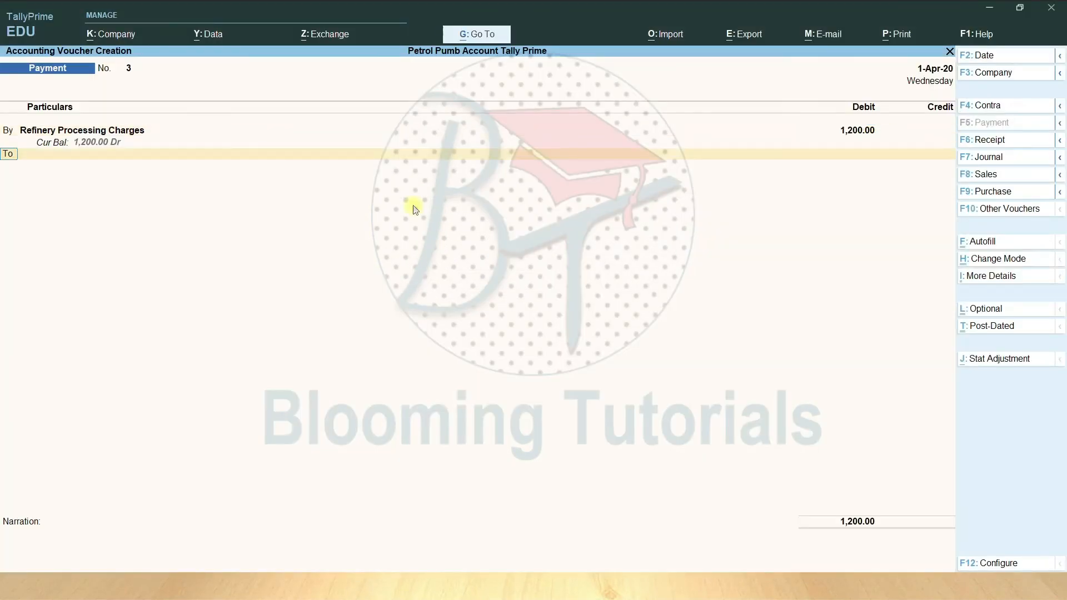
Credit HDFC Bank for the refinery processing payment by cheque with instrument number 741258, and save the voucher.
key(Return)
text(HDFC Bank)
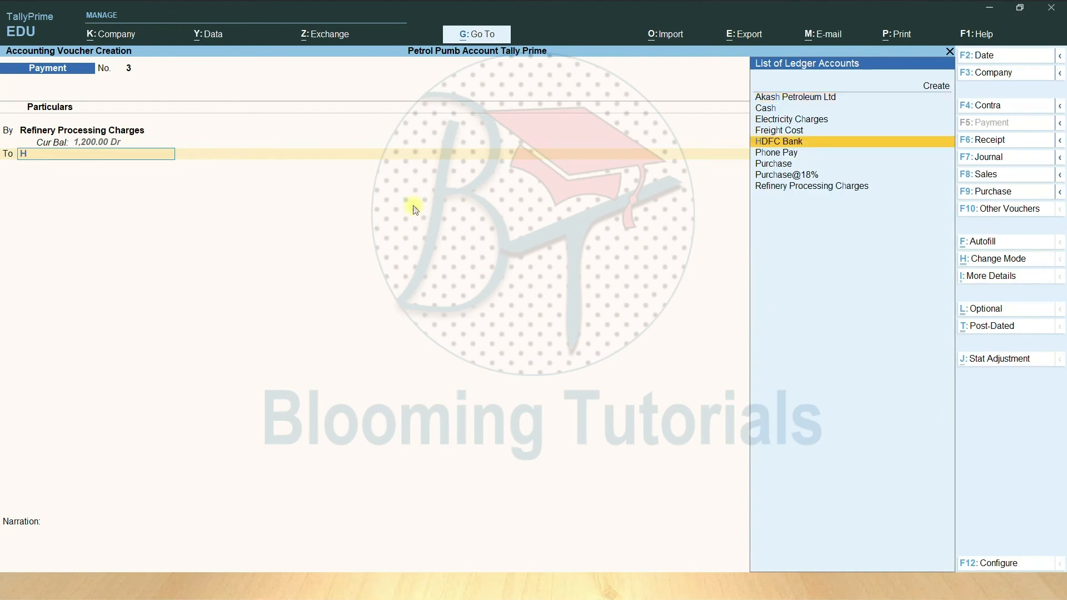
key(Return)
key(Return)
key(Return)
text(741258)
key(Return)
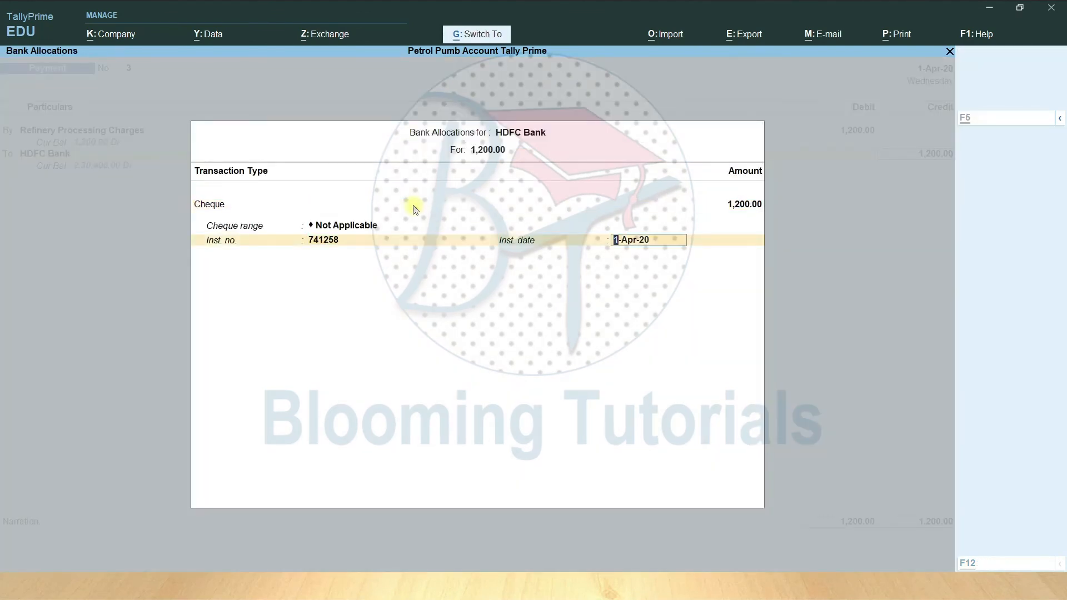
key(Return)
key(Return)
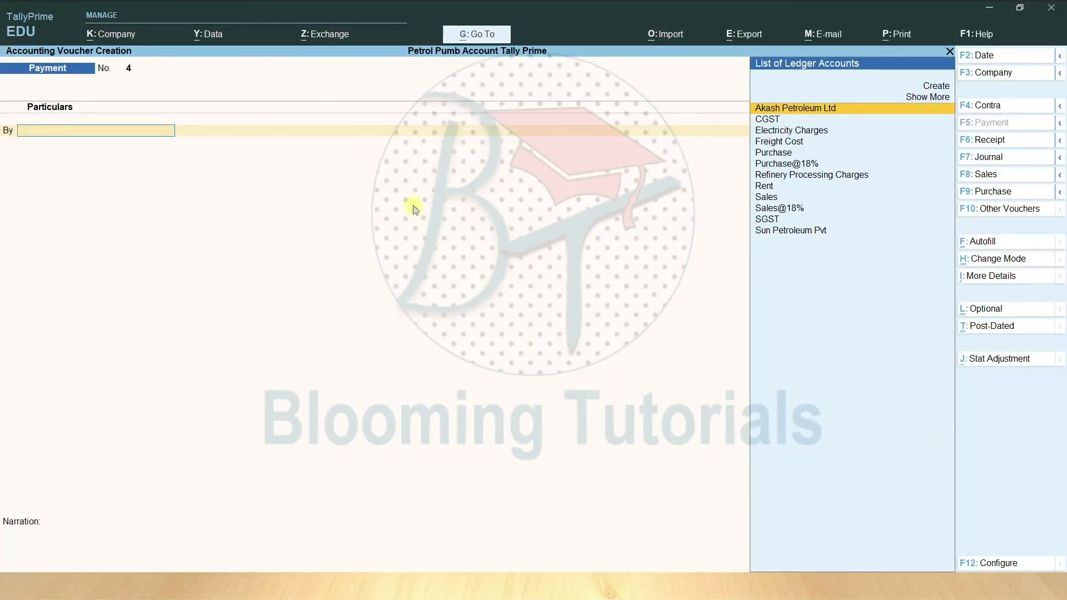
Select Freight Cost in a new payment voucher, check the presentation's expense table, and debit the ledger with 800 in TallyPrime.
text(Fr)
key(Return)
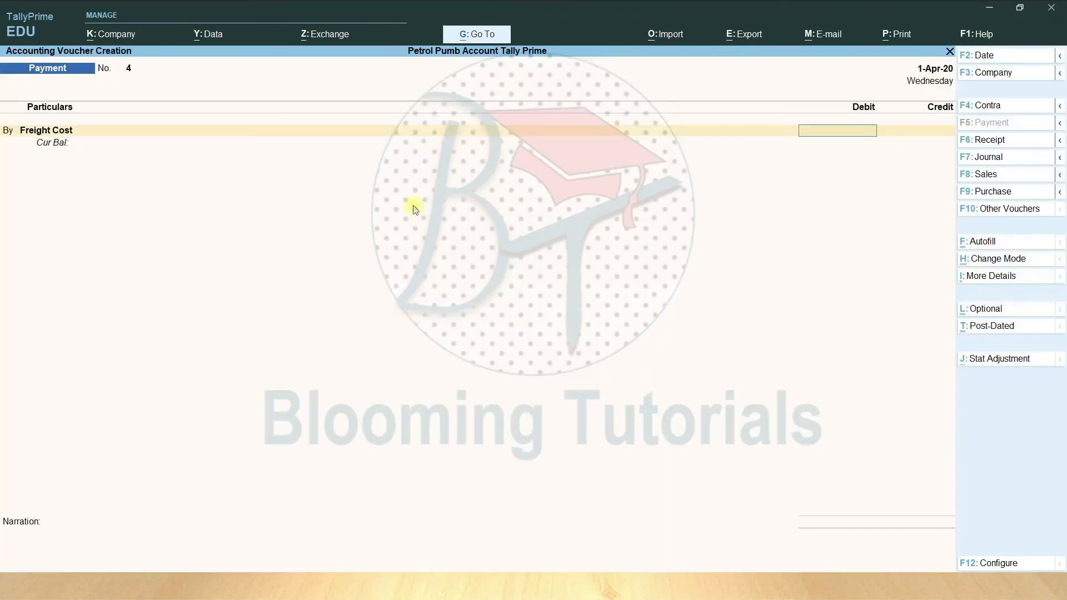
key(alt+Tab)
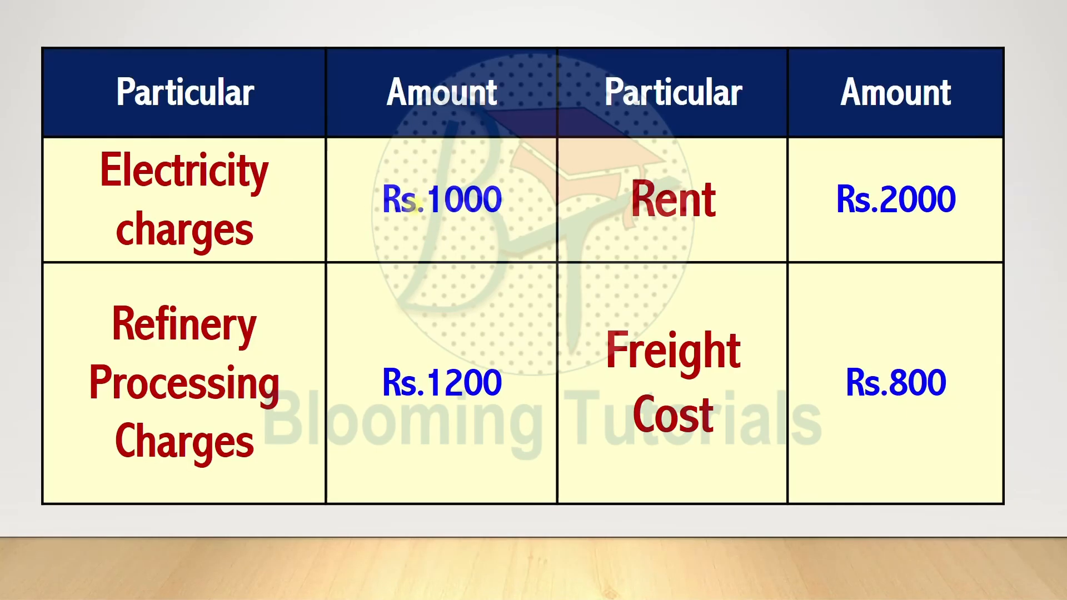
key(alt+Tab)
text(800)
key(Return)
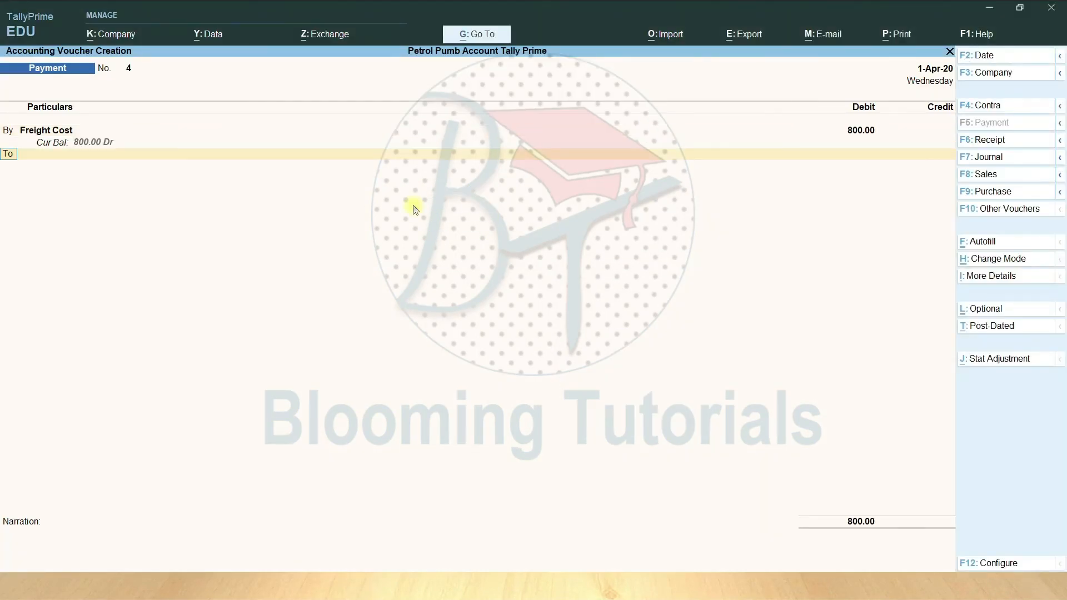
Credit HDFC Bank for the freight payment by cheque with instrument number 741258, save the voucher, and return to the Gateway of Tally.
text(h)
key(Return)
key(Return)
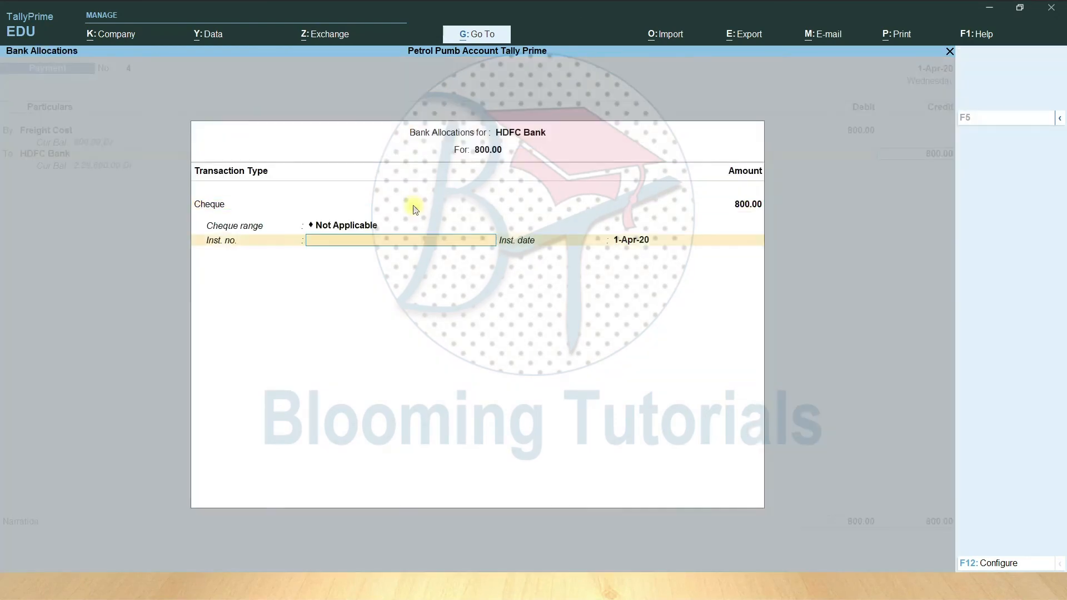
text(741258)
key(Return)
key(Return)
key(Return)
key(Escape)
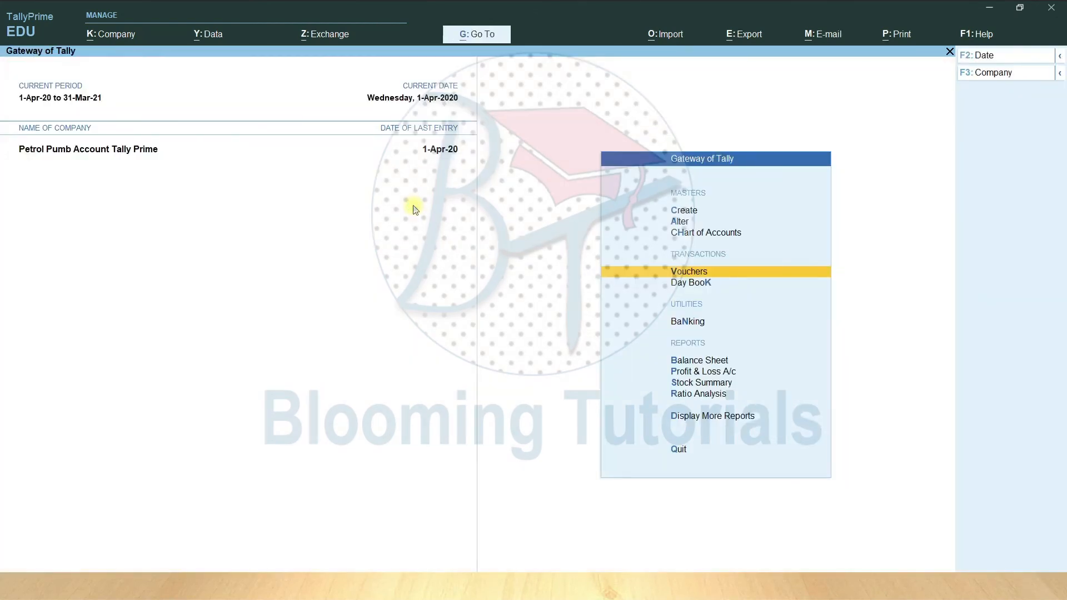
Review the Stock Summary in detailed view for the diesel and petrol closing balances, and close the report.
key(Down)
key(Down)
key(Down)
key(Down)
key(Down)
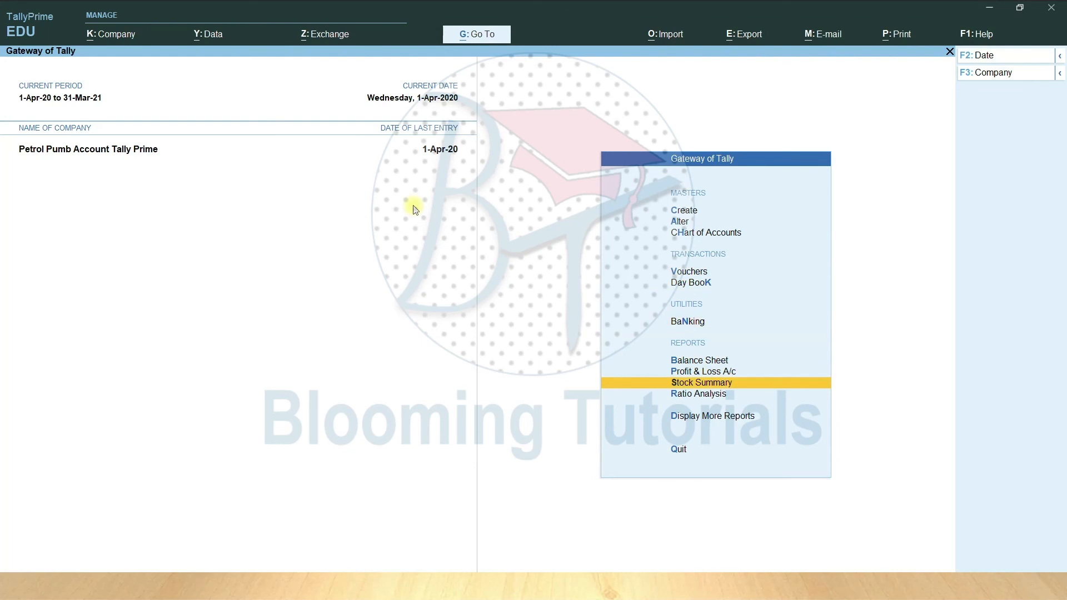
key(Return)
key(alt+F5)
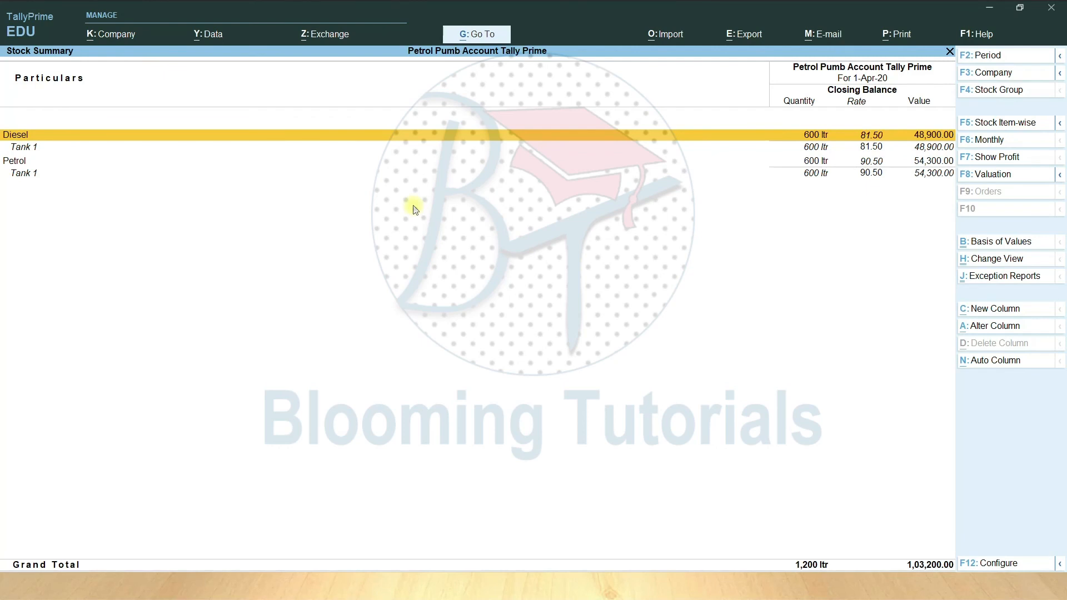
key(Escape)
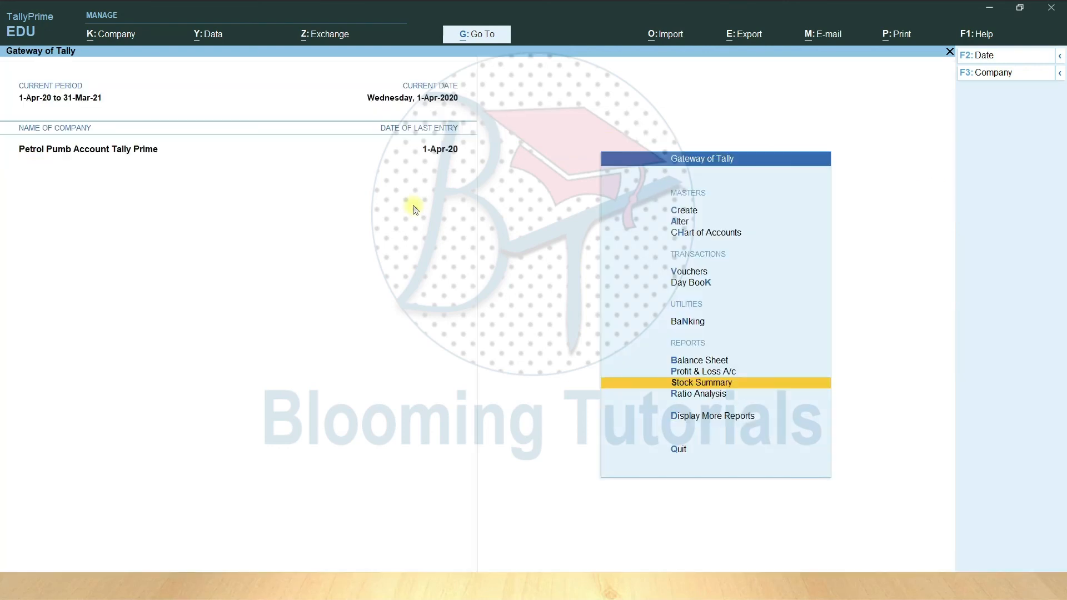
Open the Profit & Loss A/c report and expand it to the detailed view.
key(Up)
key(Down)
key(Down)
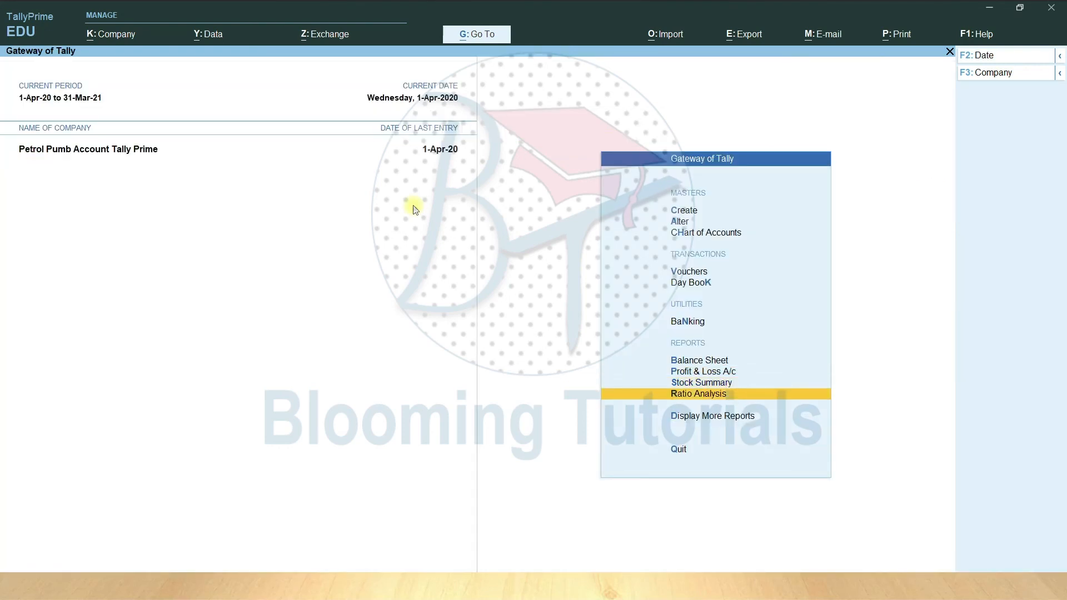
key(Up)
key(Up)
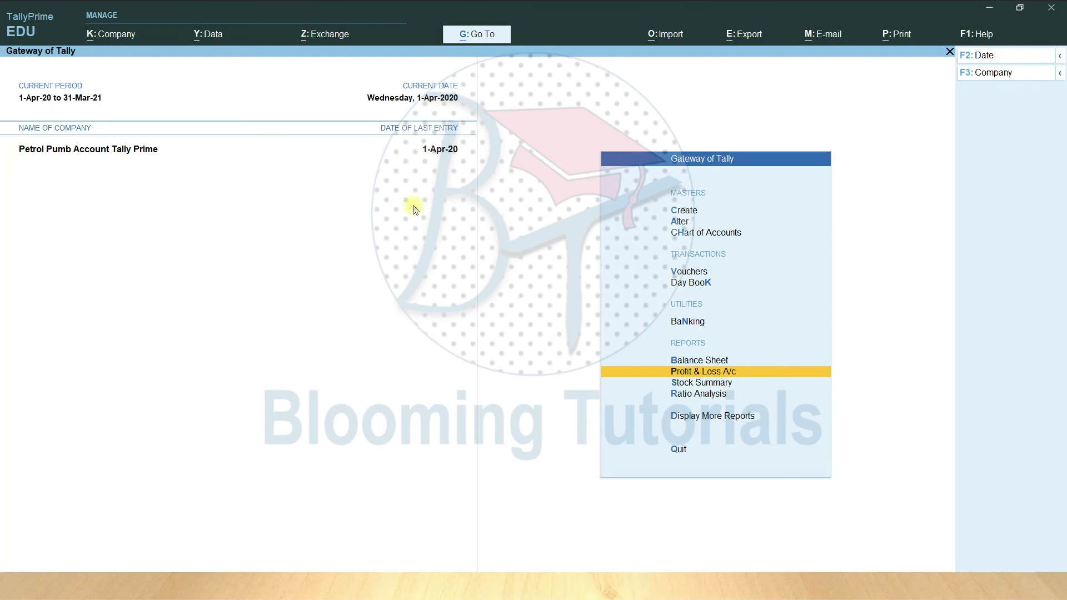
key(Return)
key(alt+F1)
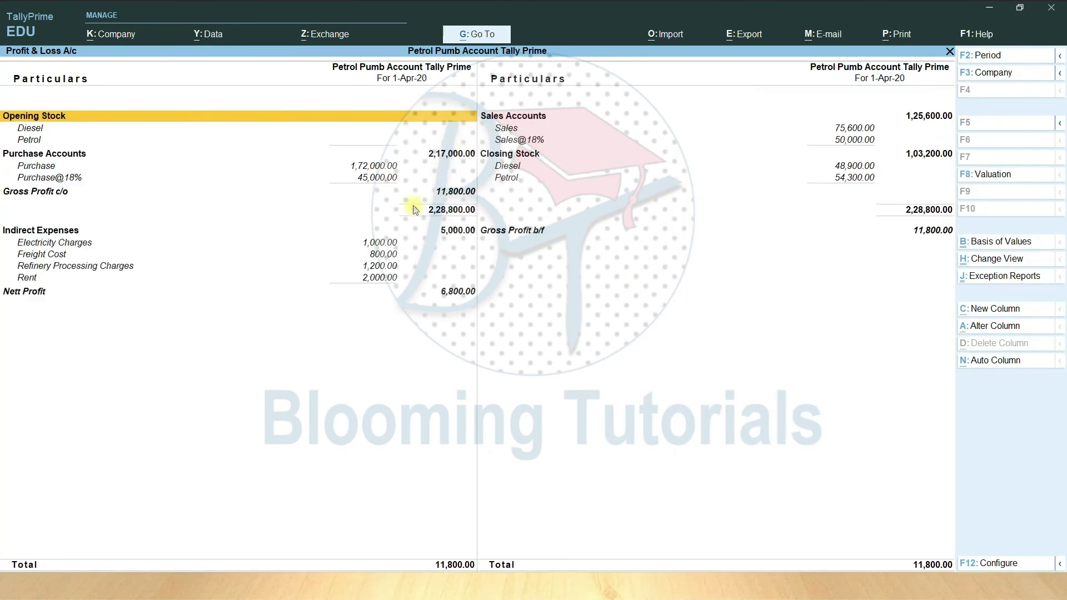
Examine the Profit & Loss A/c entries for opening stock, purchases, gross profit, indirect expenses and nett profit.
key(Down)
key(Down)
key(Down)
key(Down)
key(Down)
key(Down)
key(Down)
key(Down)
key(Down)
key(Down)
key(Down)
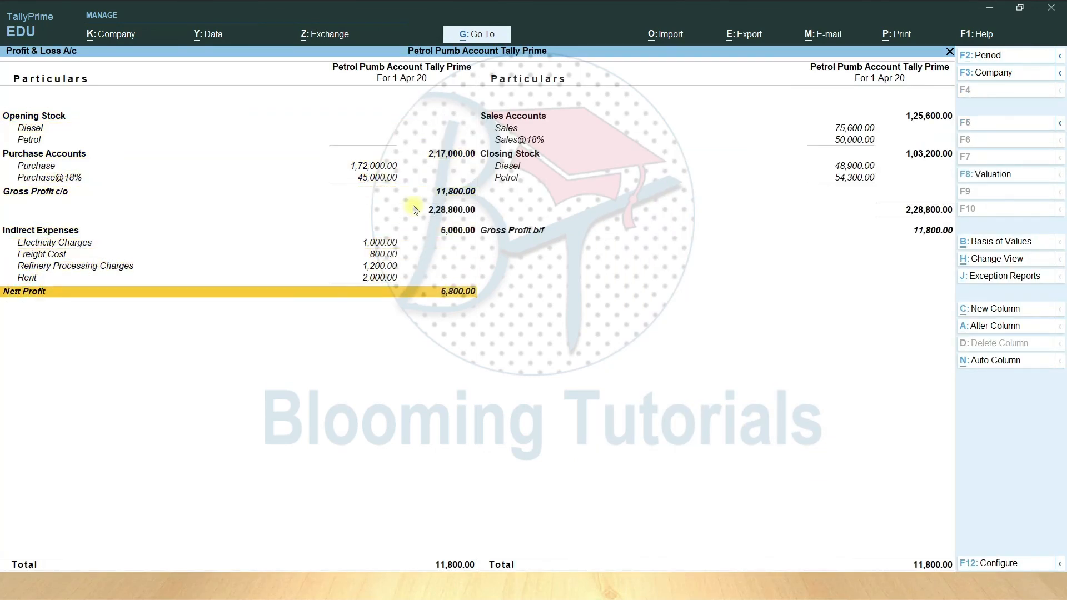
key(Up)
key(Up)
key(Up)
key(Up)
key(Up)
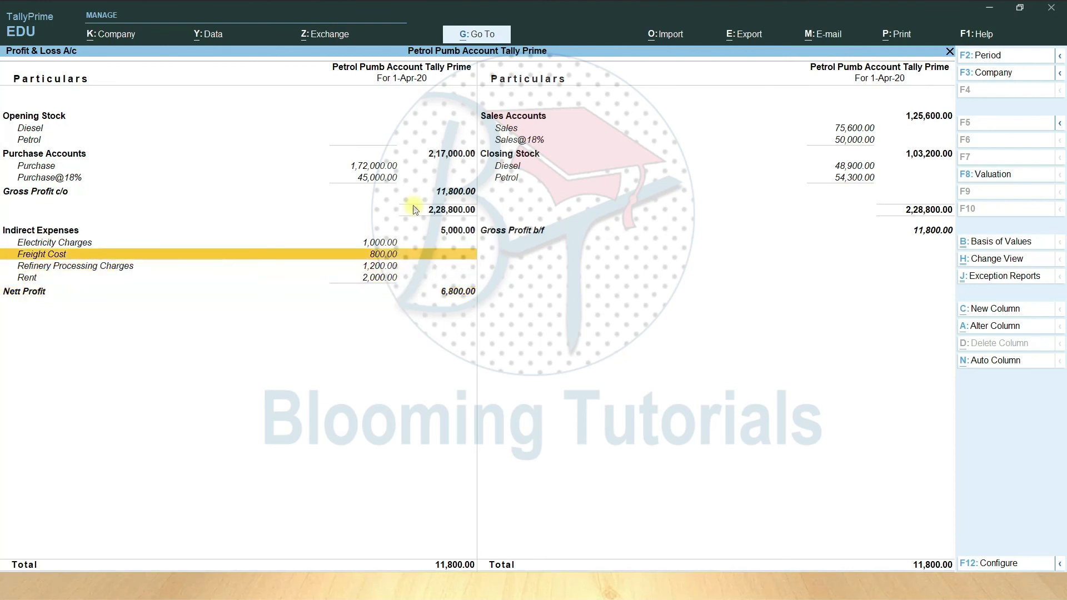
key(Down)
key(Down)
key(Down)
key(Down)
key(Up)
key(Up)
key(Up)
key(Up)
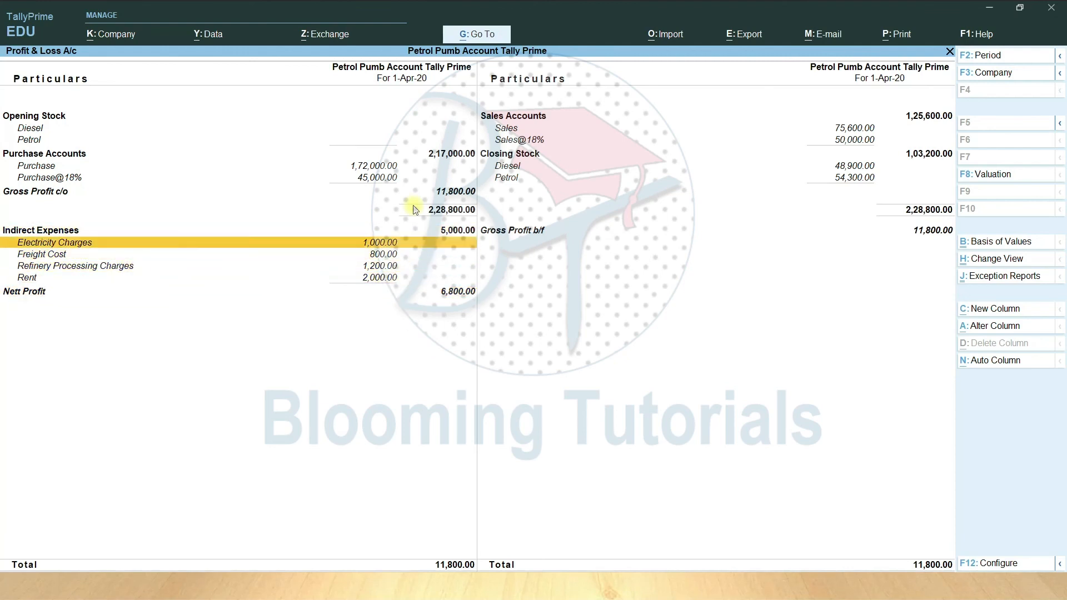
key(Up)
key(Up)
key(Up)
key(Up)
key(Up)
key(Up)
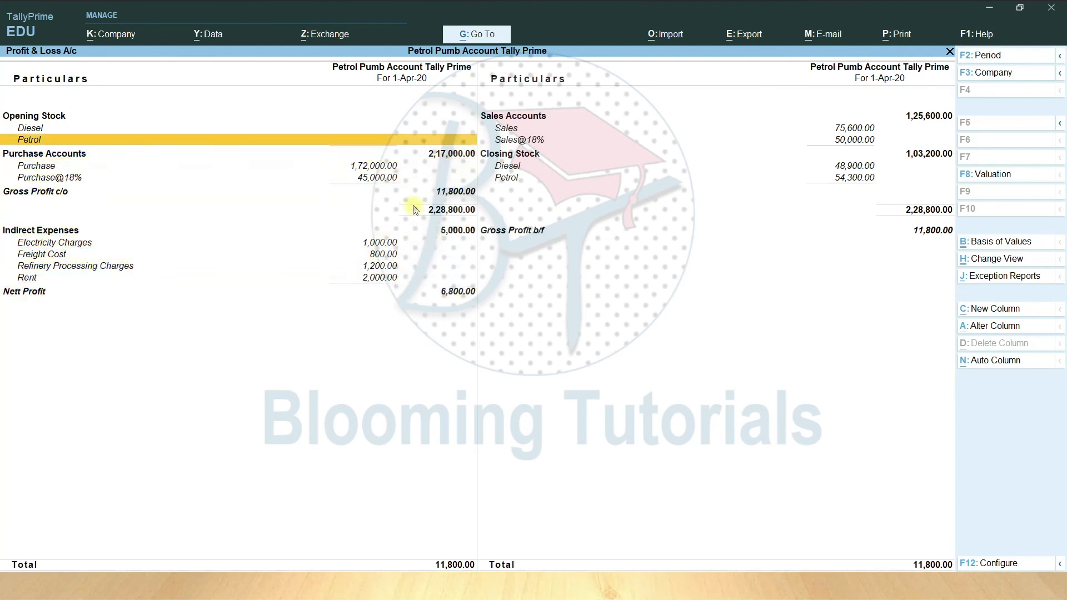
key(Down)
key(Down)
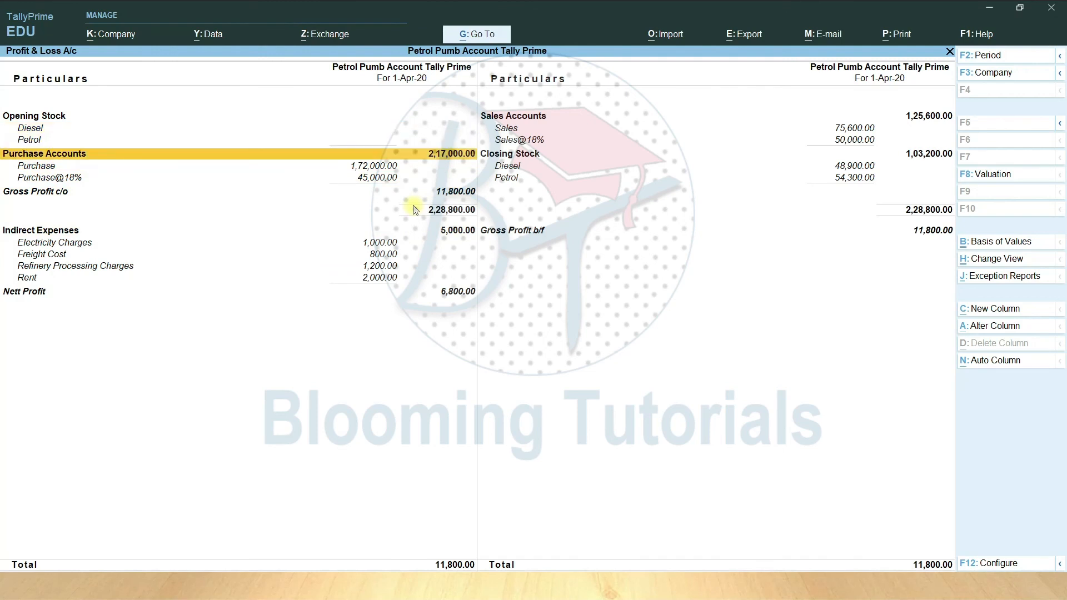
Examine the purchase, sales and closing stock entries in the Profit & Loss A/c, and close the report.
key(Down)
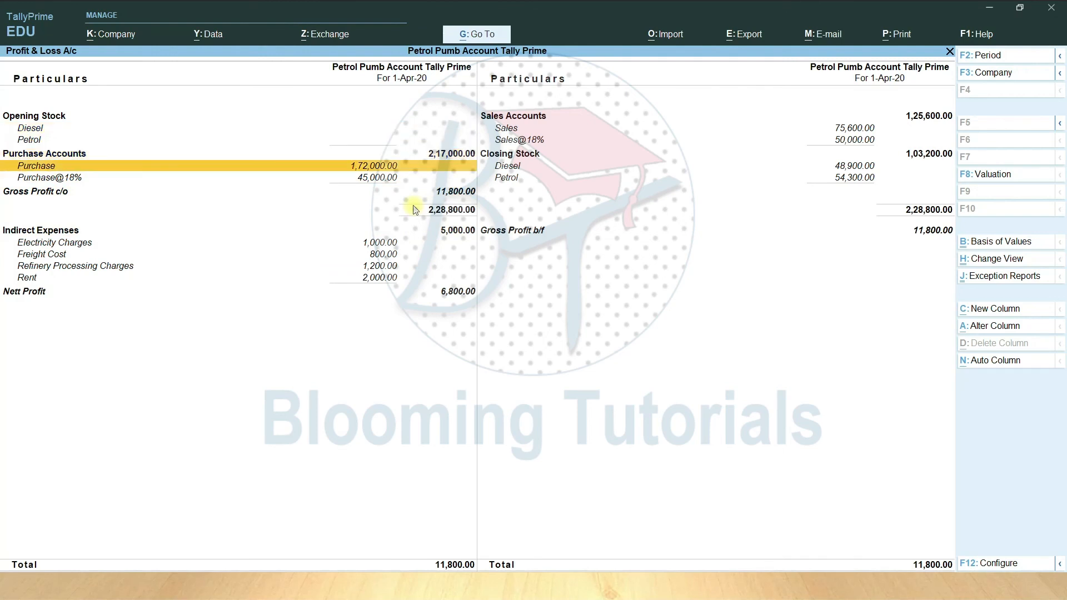
key(Down)
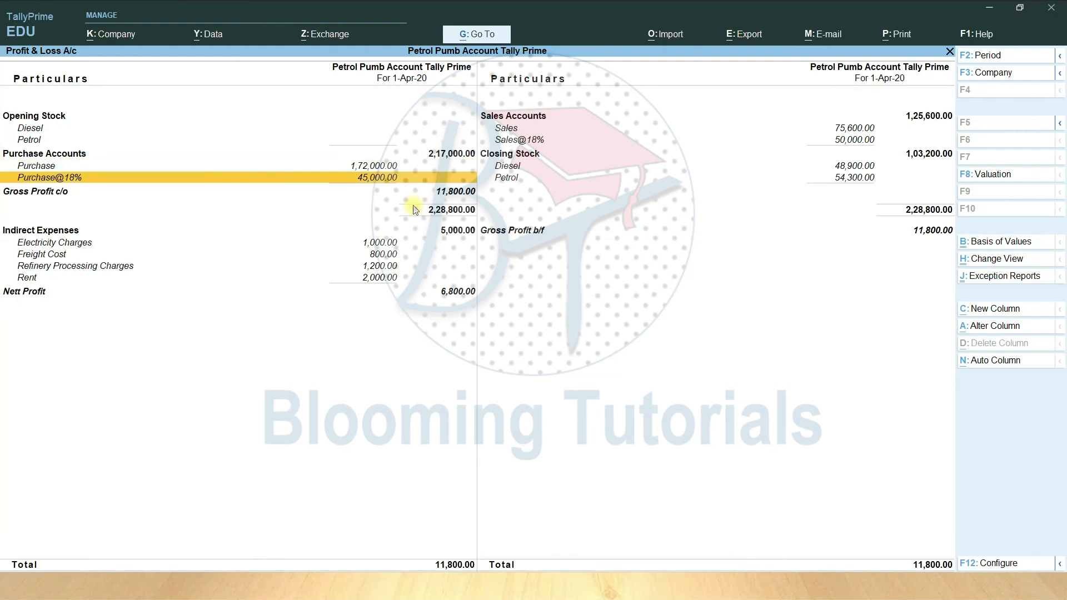
key(Right)
key(Up)
key(Up)
key(Up)
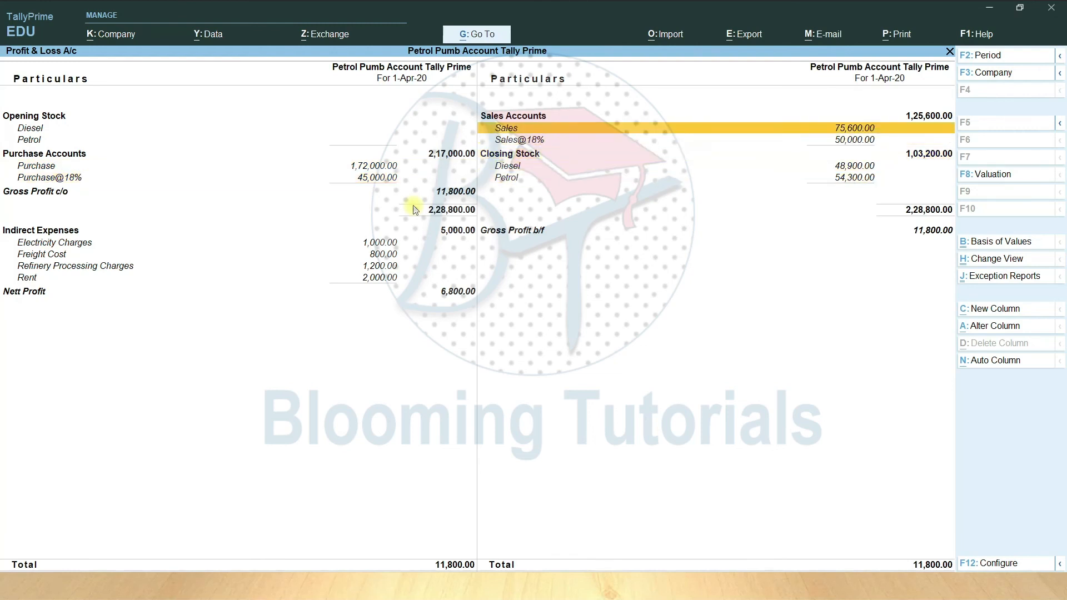
key(Down)
key(Down)
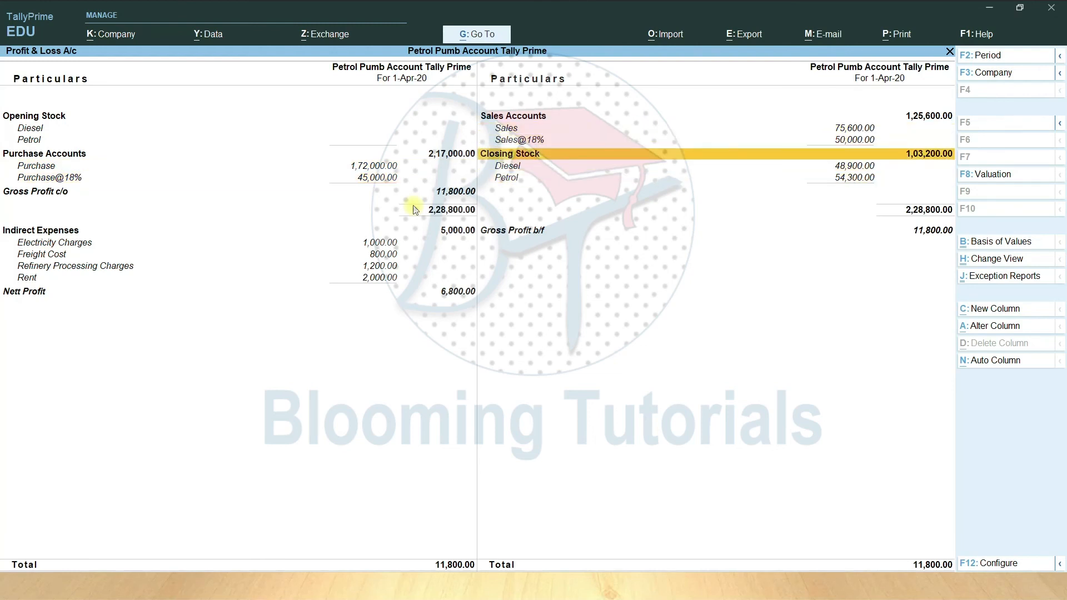
key(Down)
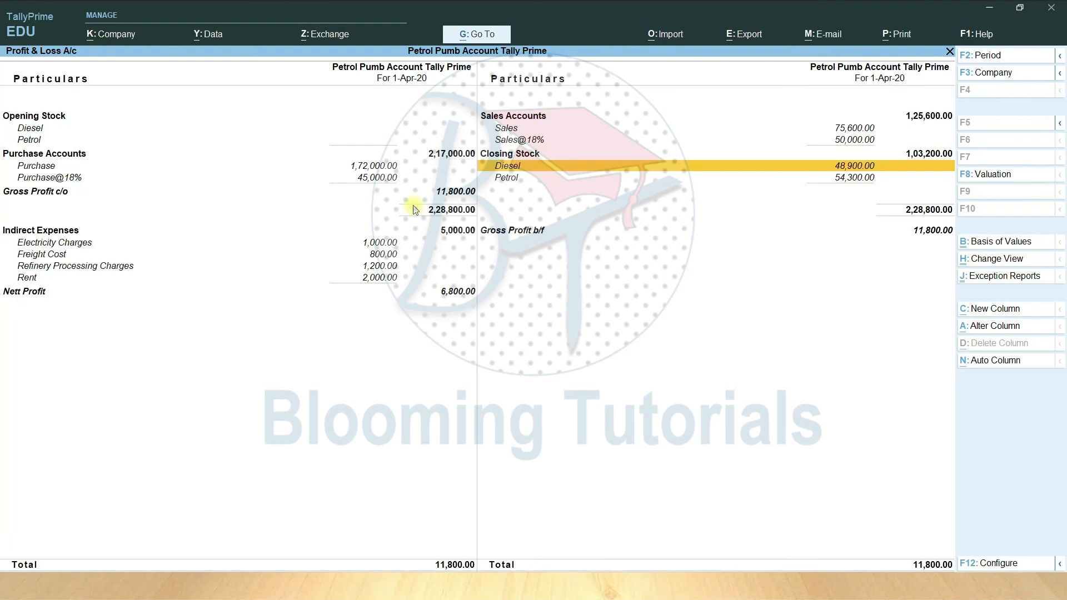
key(Down)
key(Escape)
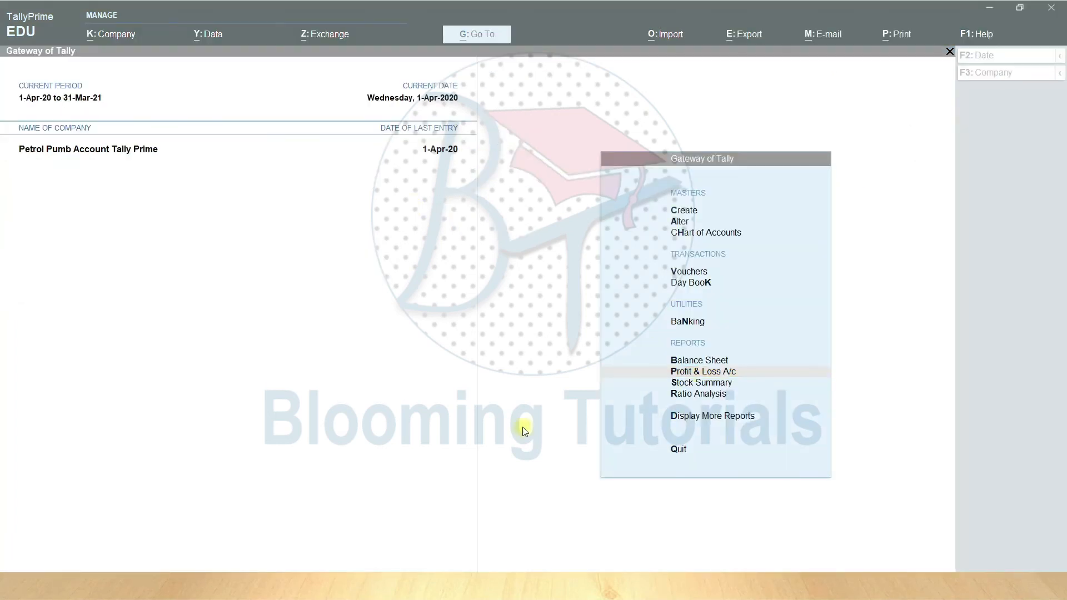
Review the Balance Sheet in detailed view for the Duties & Taxes and Sundry Creditors balances, and close it.
click(706, 361)
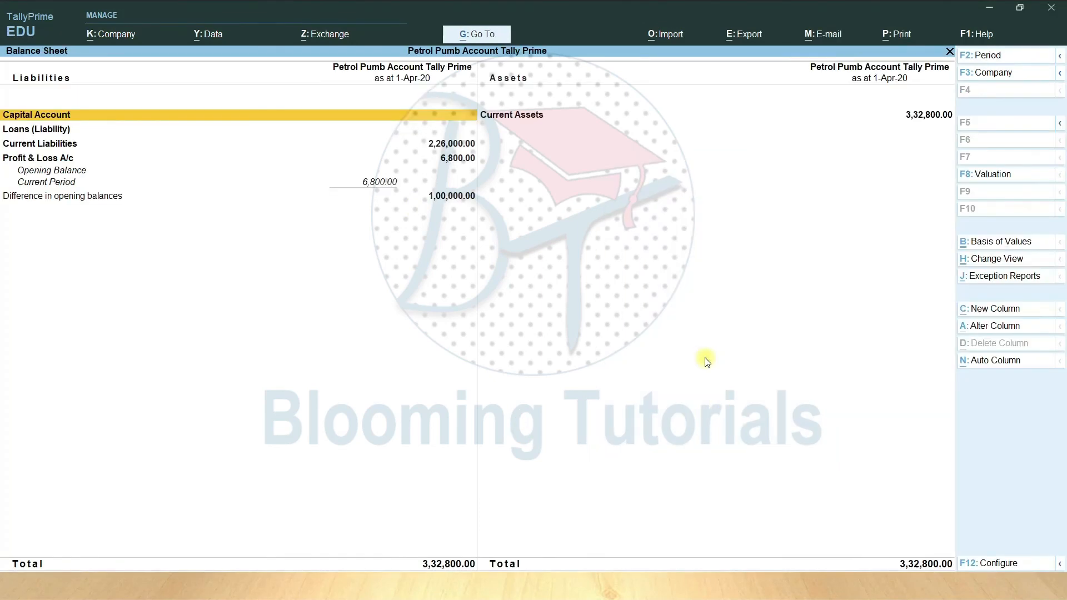
key(alt+F5)
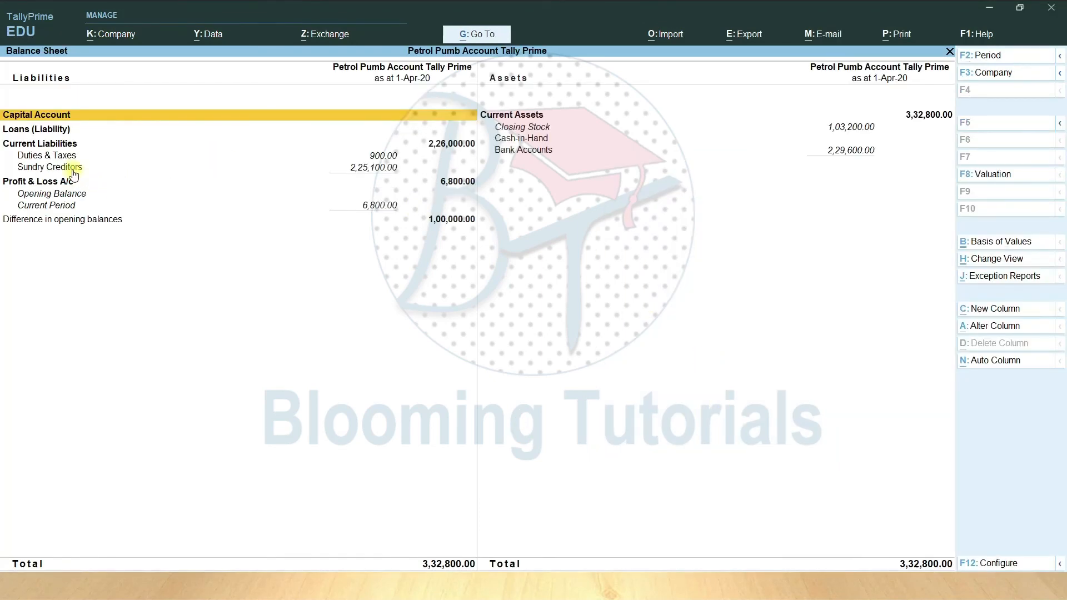
click(65, 168)
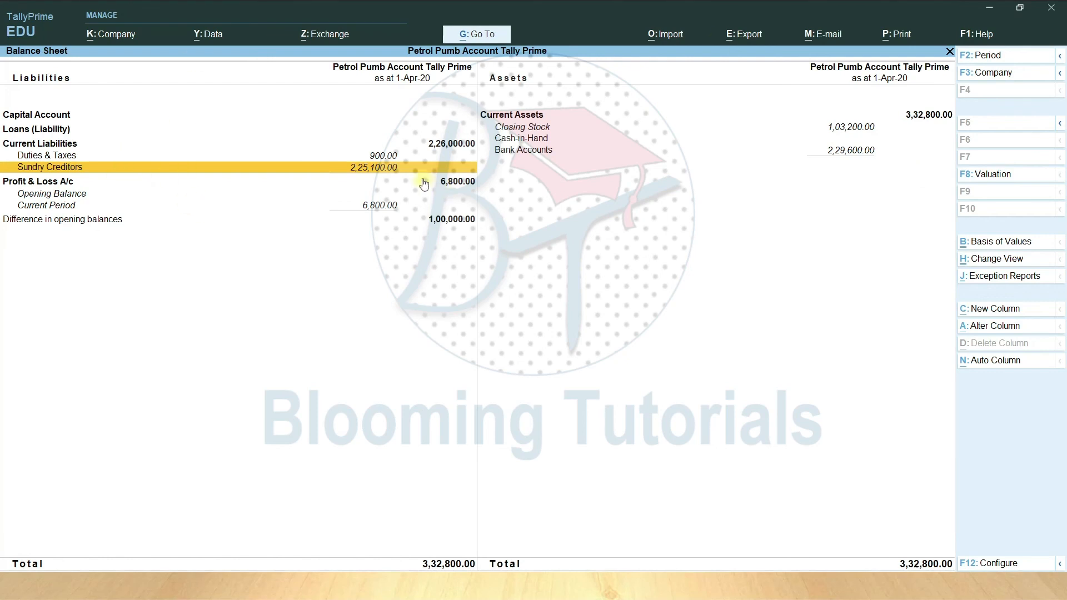
key(Up)
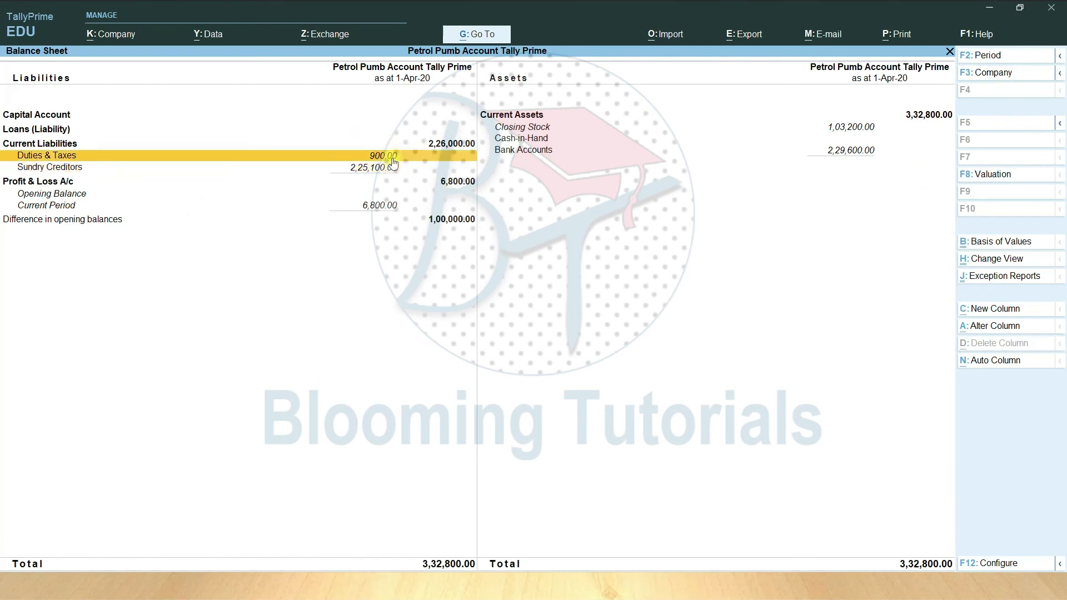
click(391, 172)
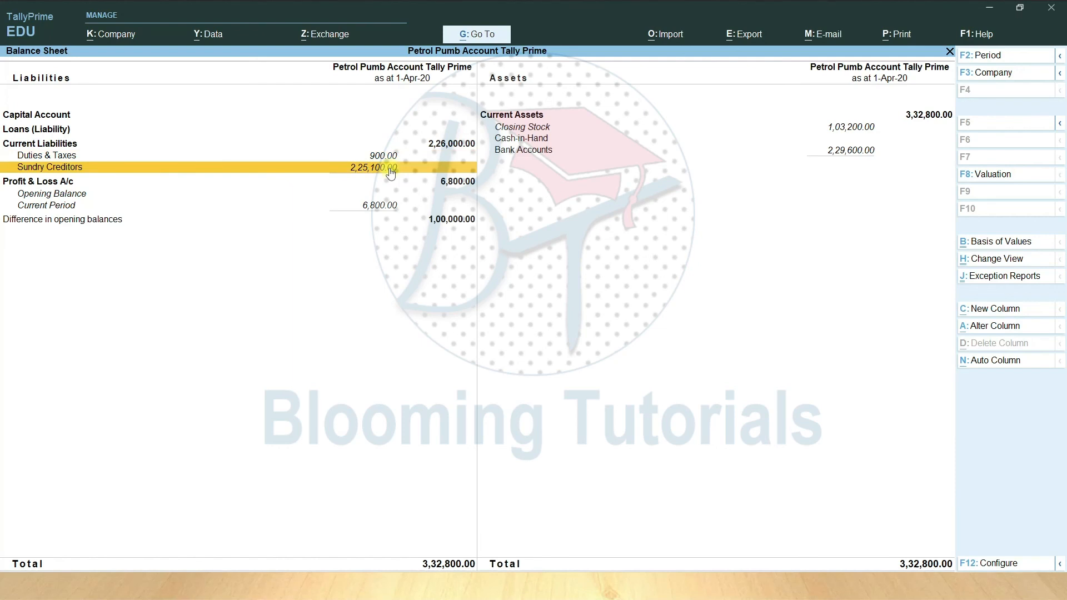
key(Escape)
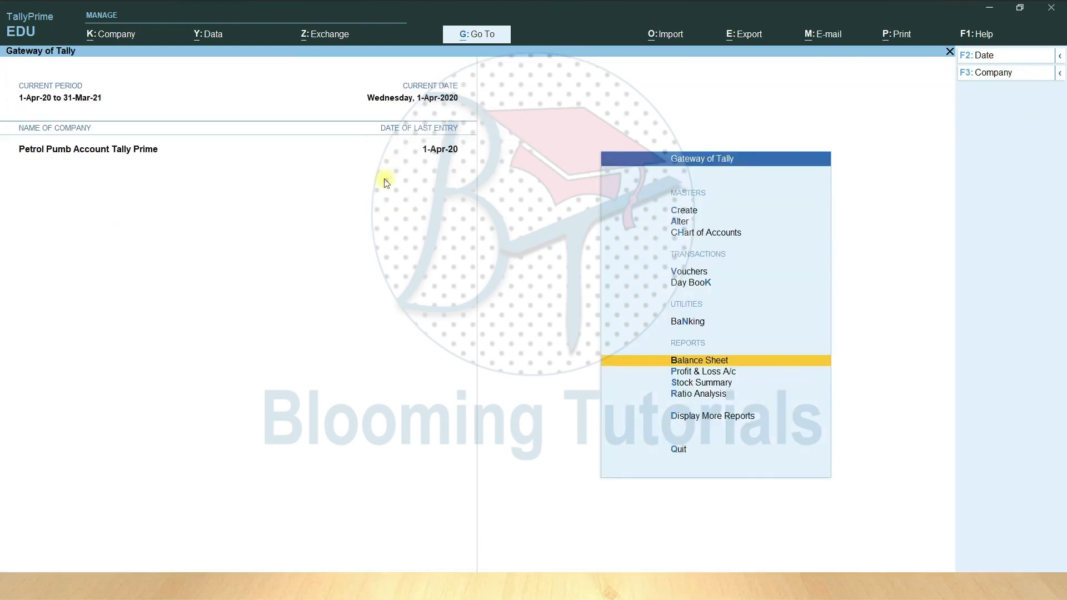
Start a payment voucher debiting Akash Petroleum Ltd with 1,72,000, adjusted against bill reference 123.
key(v)
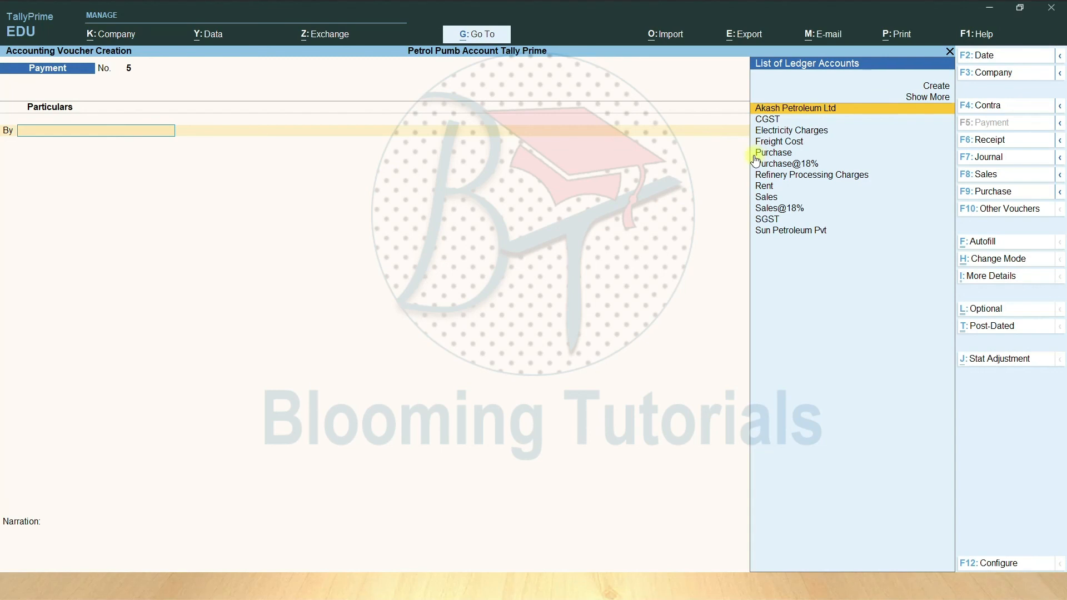
key(Return)
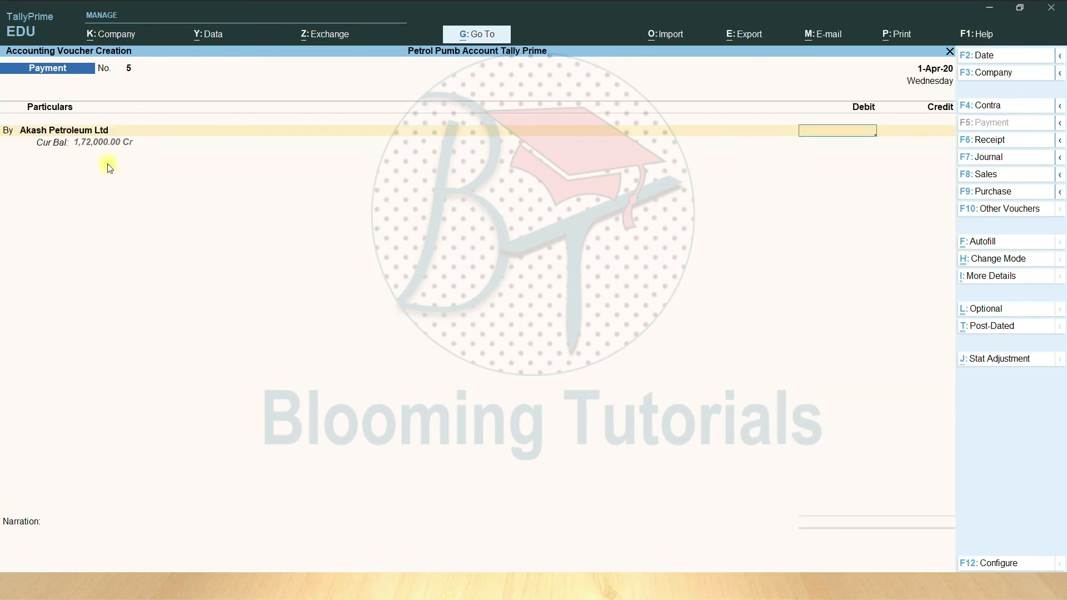
text(172000)
key(Return)
key(Return)
key(Return)
key(Return)
key(Return)
key(Return)
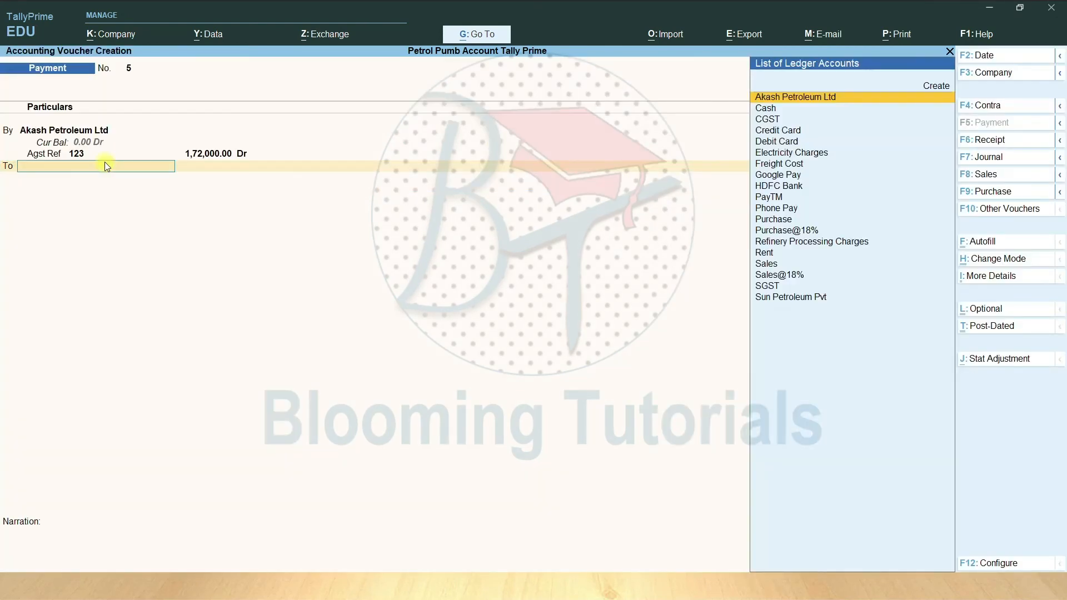
Credit HDFC Bank for the Akash Petroleum Ltd payment by cheque with instrument number 789663, and save the voucher.
text(h)
key(Return)
key(Return)
key(Return)
key(Return)
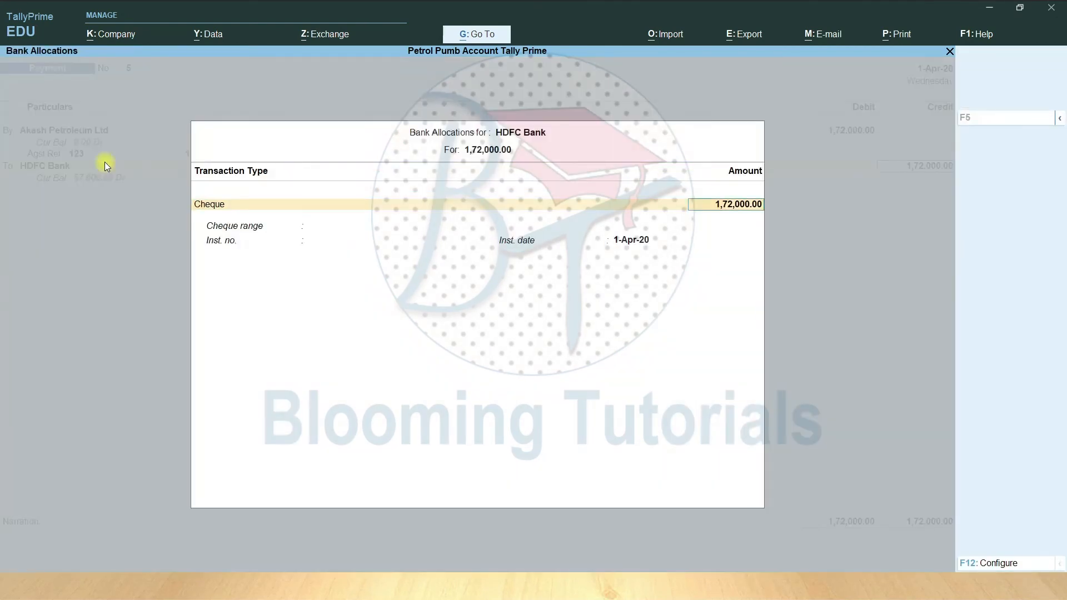
text(789663)
key(Return)
key(Return)
key(Return)
key(Return)
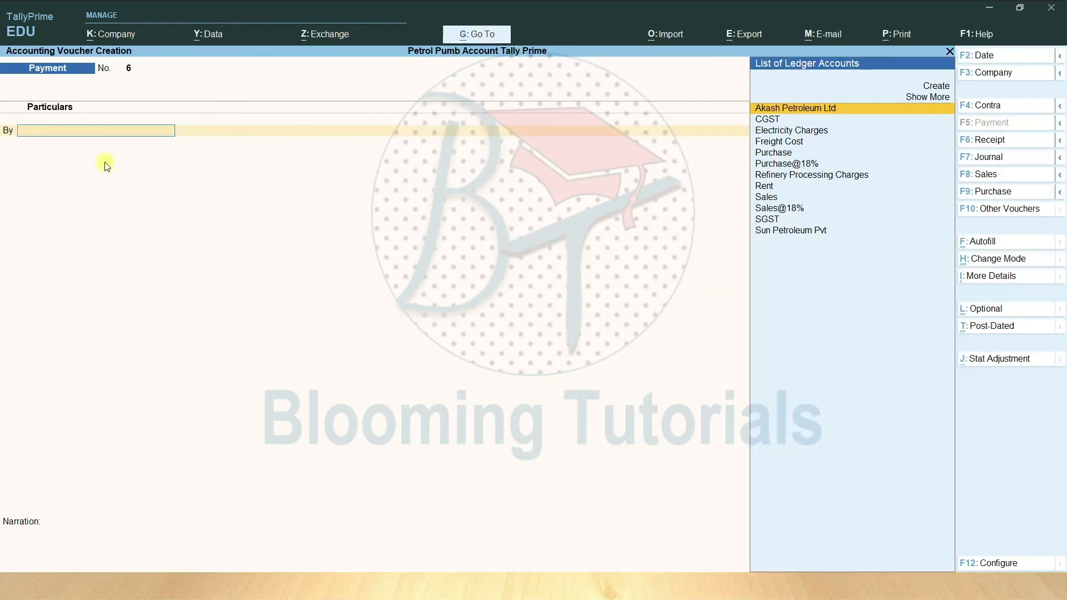
Debit Sun Petroleum Pvt with 53,100 in a new payment voucher, adjusted against bill reference 236.
key(Down)
key(Down)
key(Down)
key(Down)
key(Down)
key(Down)
key(Down)
key(Down)
key(Down)
key(Down)
key(Down)
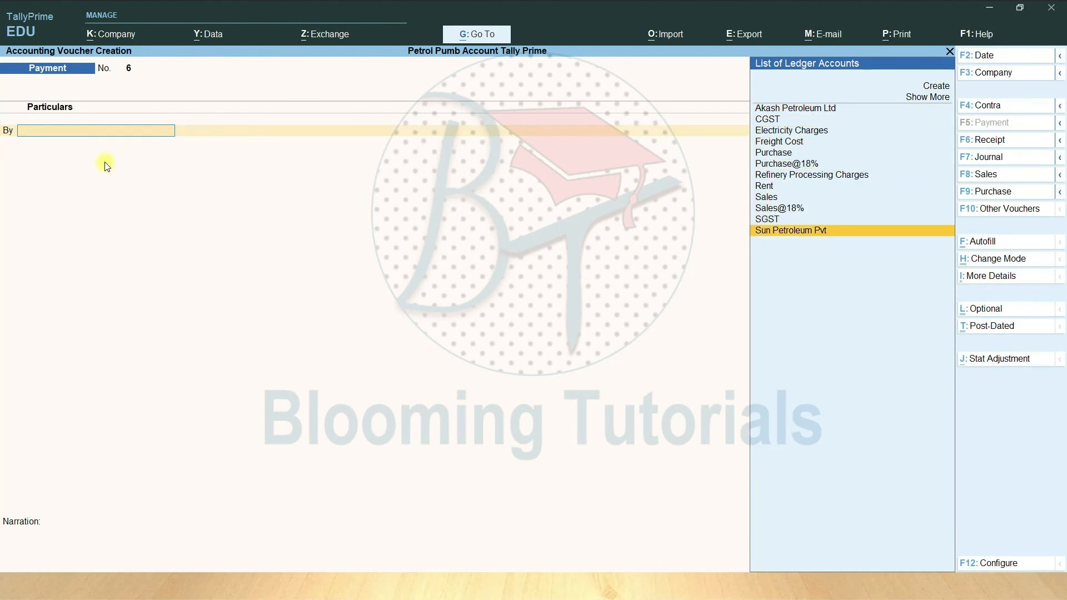
key(Return)
text(53,100)
key(Return)
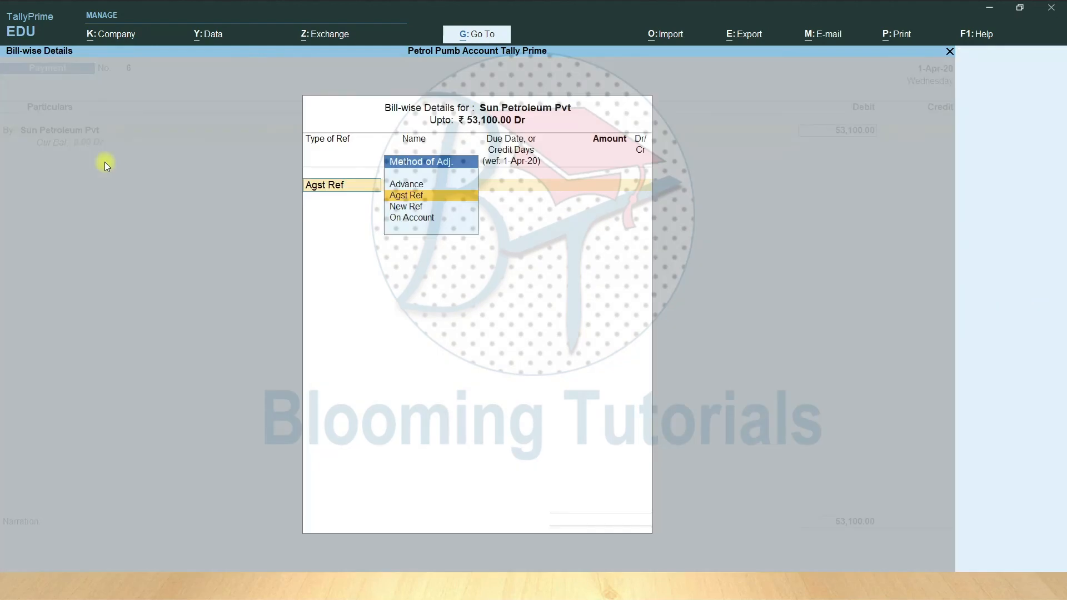
key(Return)
key(Return)
key(Return)
key(Return)
Credit HDFC Bank for the Sun Petroleum Pvt payment by cheque with instrument number 951357, save the voucher, and leave voucher entry.
text(HDFC Bank)
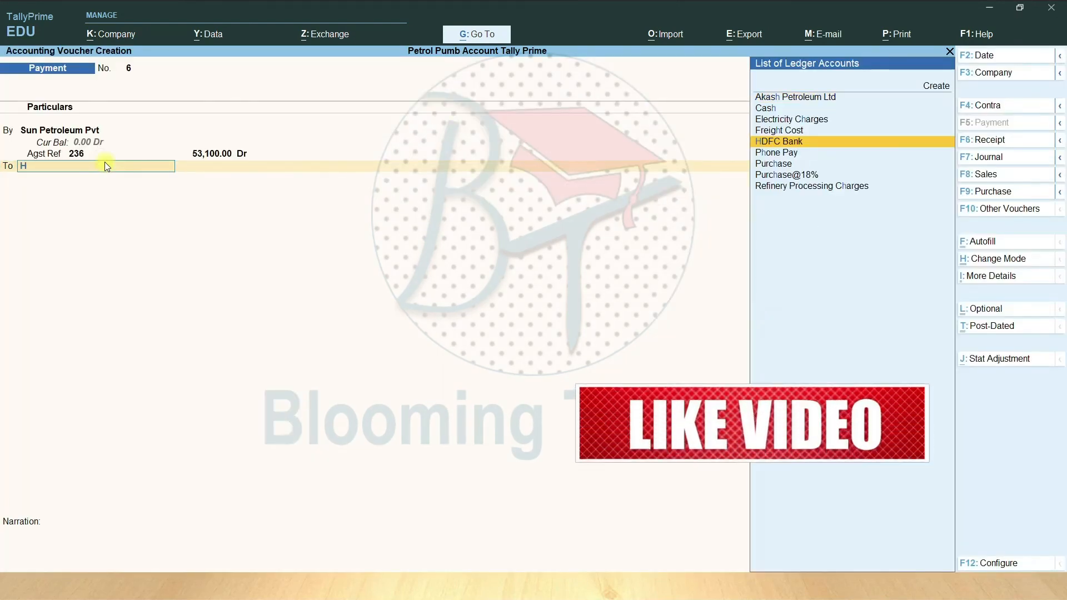
key(Return)
key(Return)
key(Return)
text(951357)
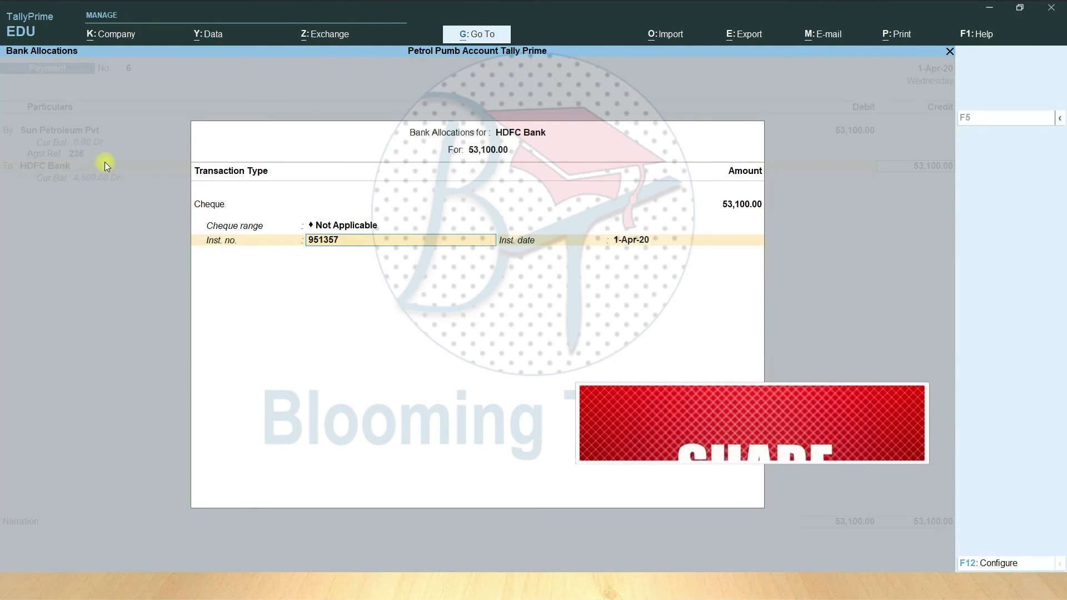
key(Return)
key(Return)
key(Return)
key(Return)
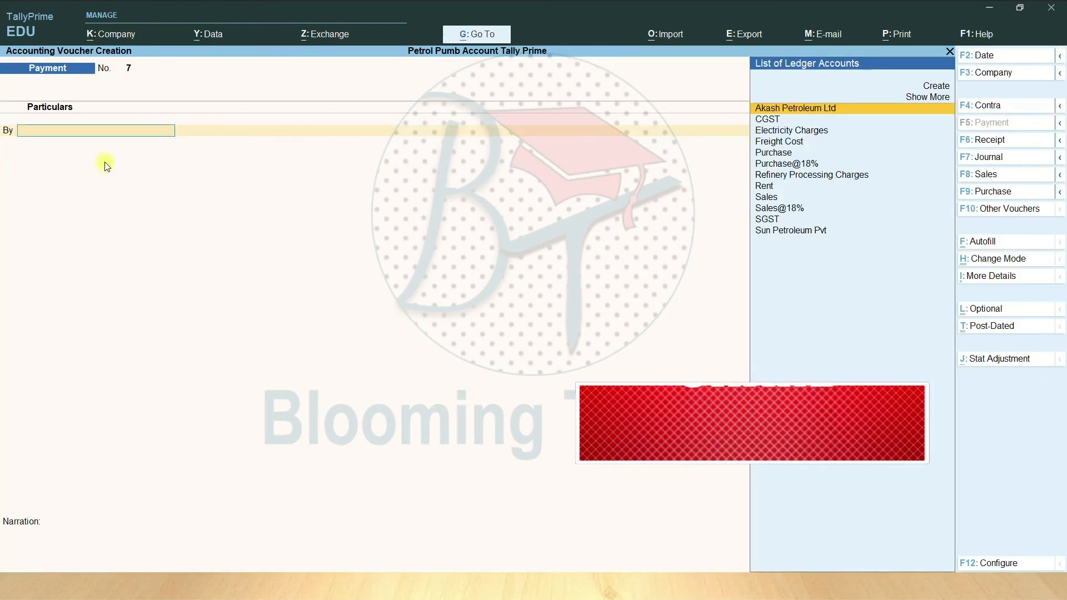
key(Escape)
key(y)
Review the Balance Sheet in detailed view for the creditors, bank and closing stock balances, and close the report.
key(b)
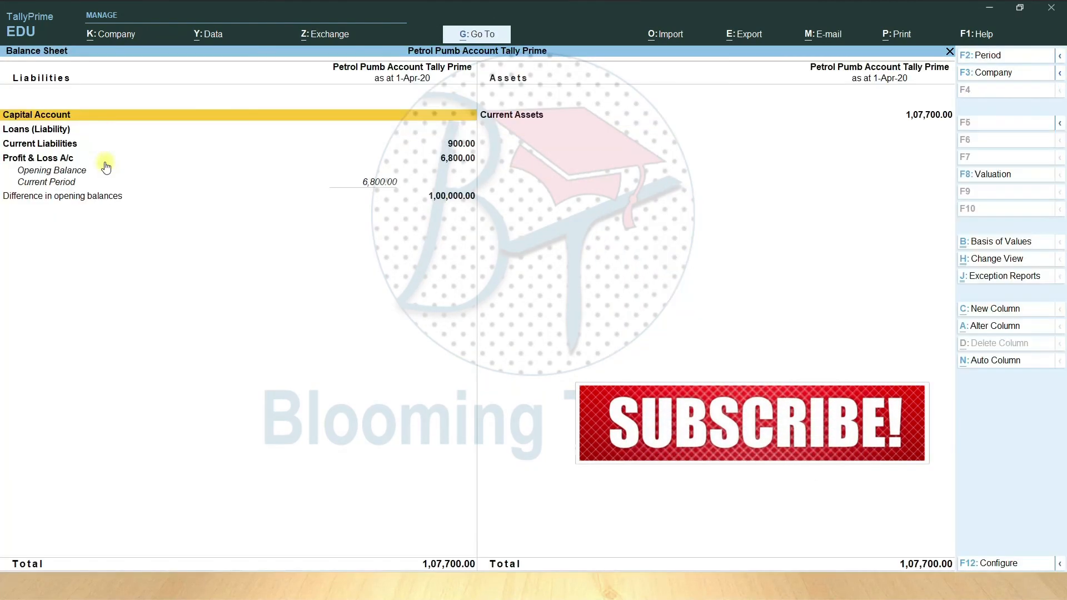
key(alt+F5)
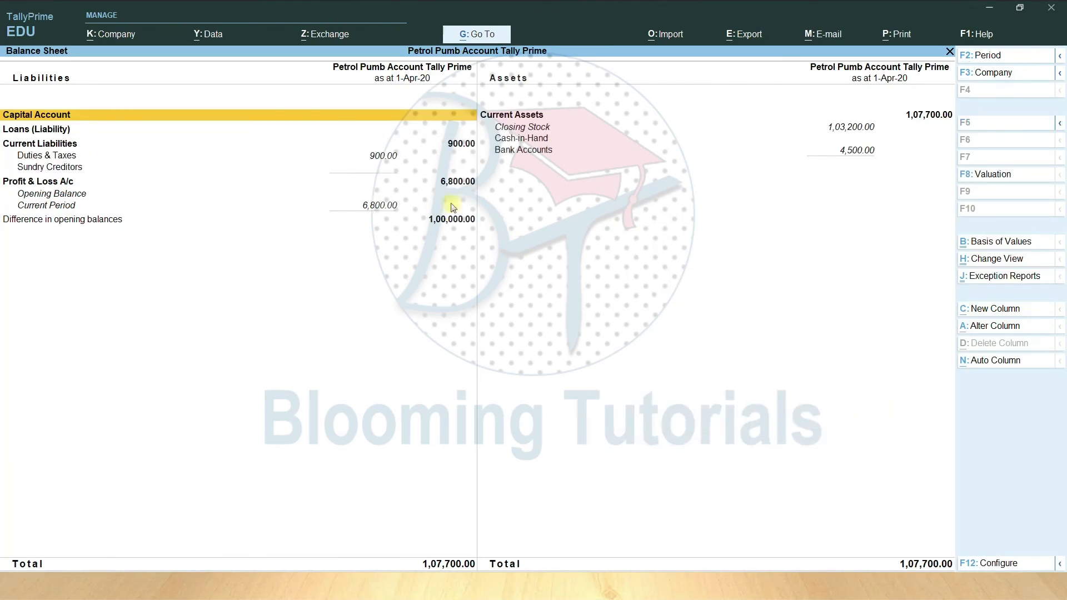
click(538, 149)
click(538, 126)
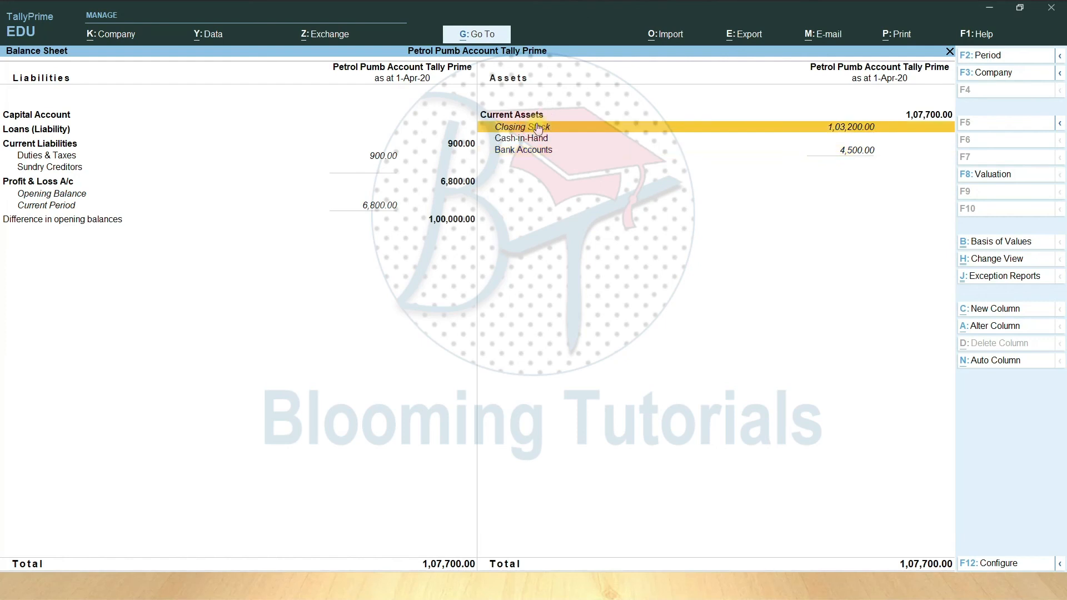
key(Escape)
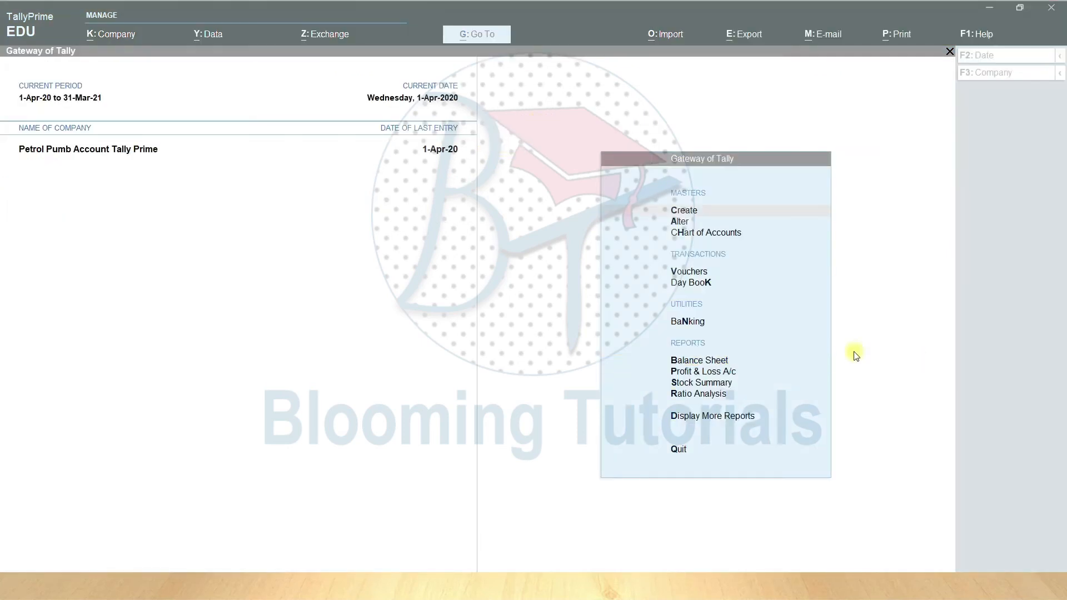
Open the GSTR-1 report from the statutory GST reports.
click(881, 337)
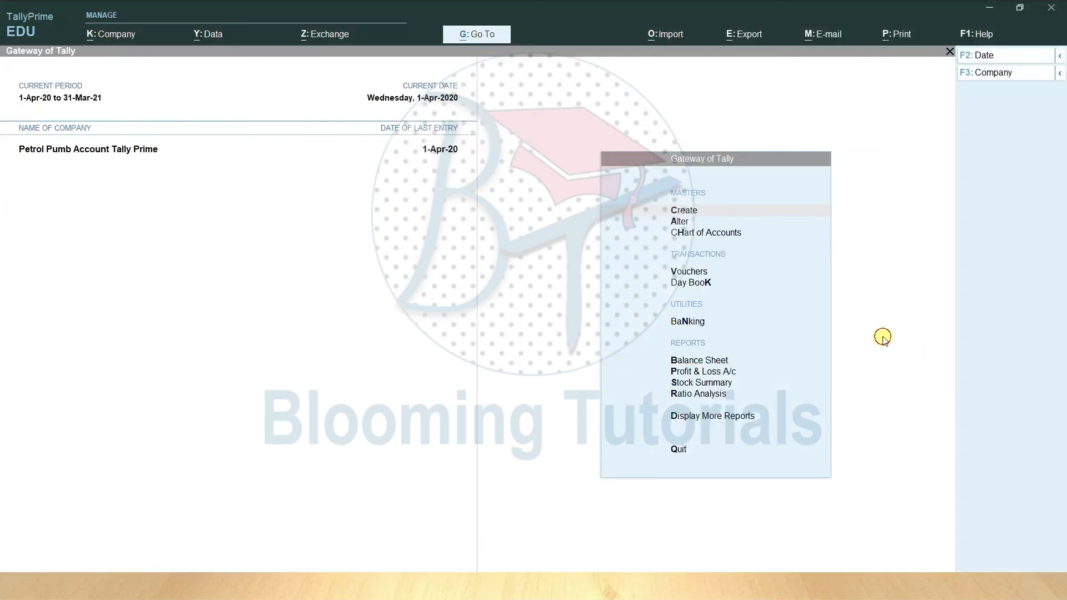
click(705, 417)
click(699, 350)
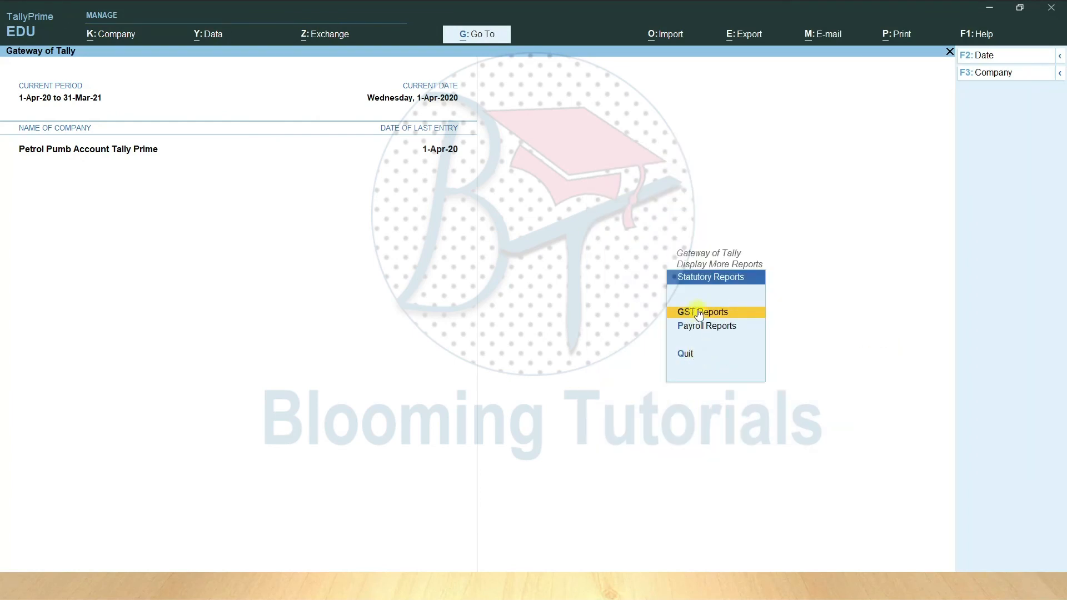
click(705, 312)
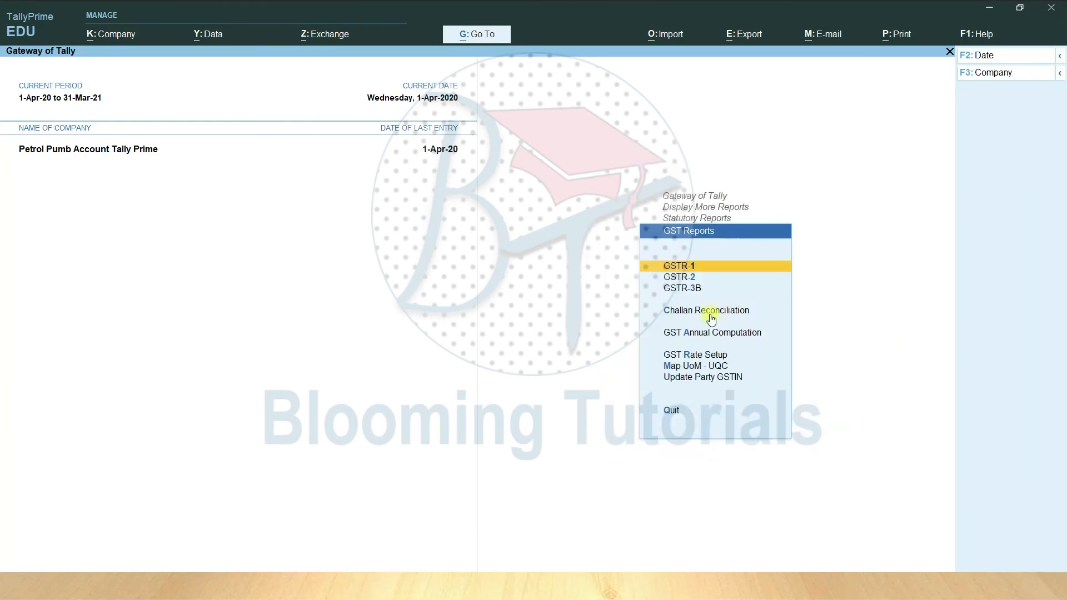
click(694, 267)
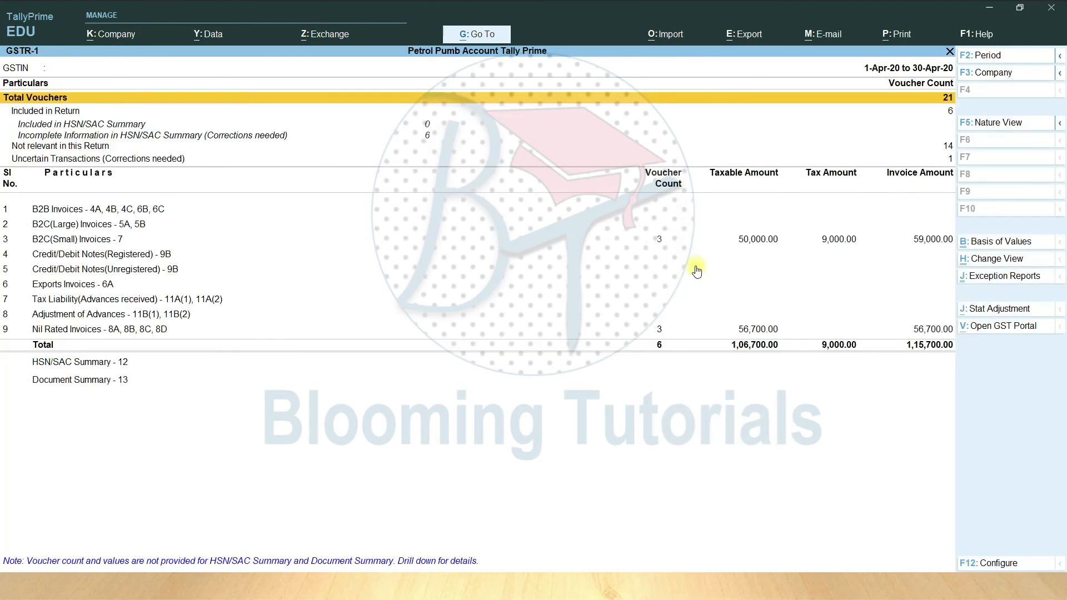
Drill down from B2C(Small) Invoices in GSTR-1 to the Tamil Nadu sales vouchers taxed at 18%.
click(766, 243)
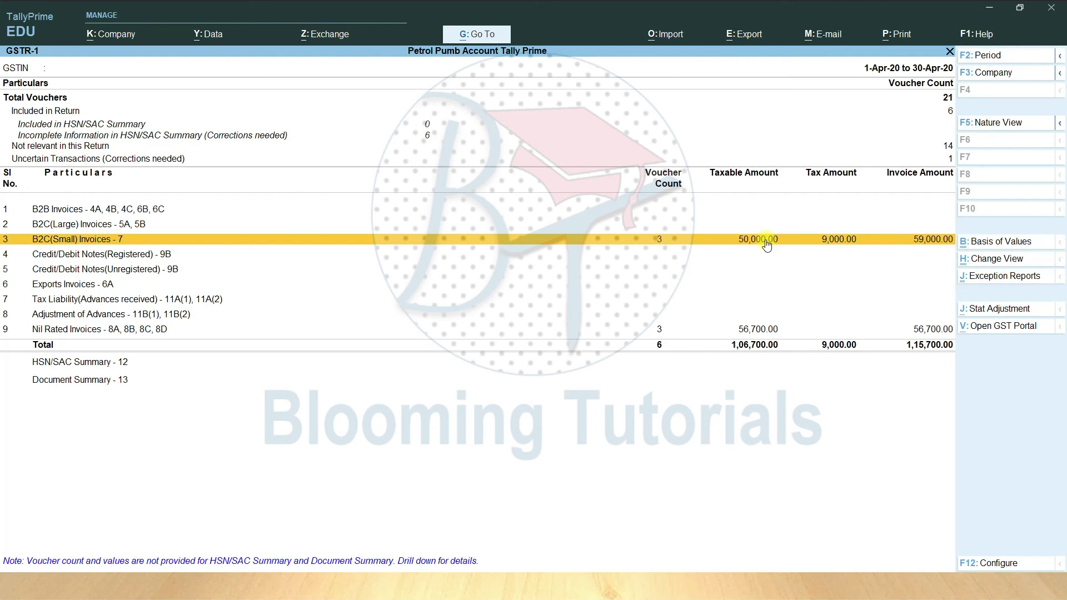
click(766, 244)
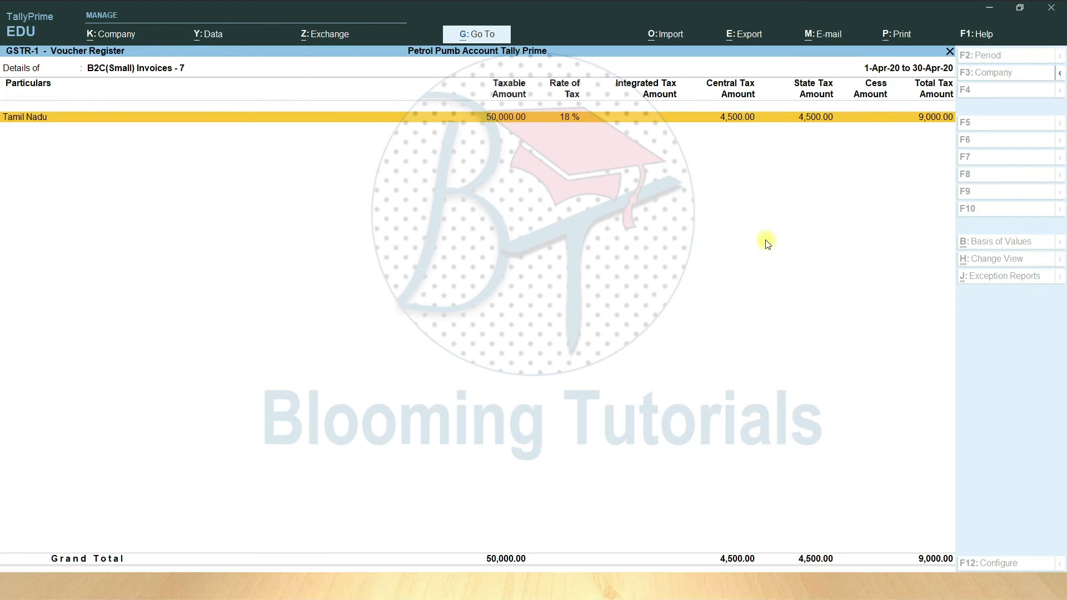
key(Return)
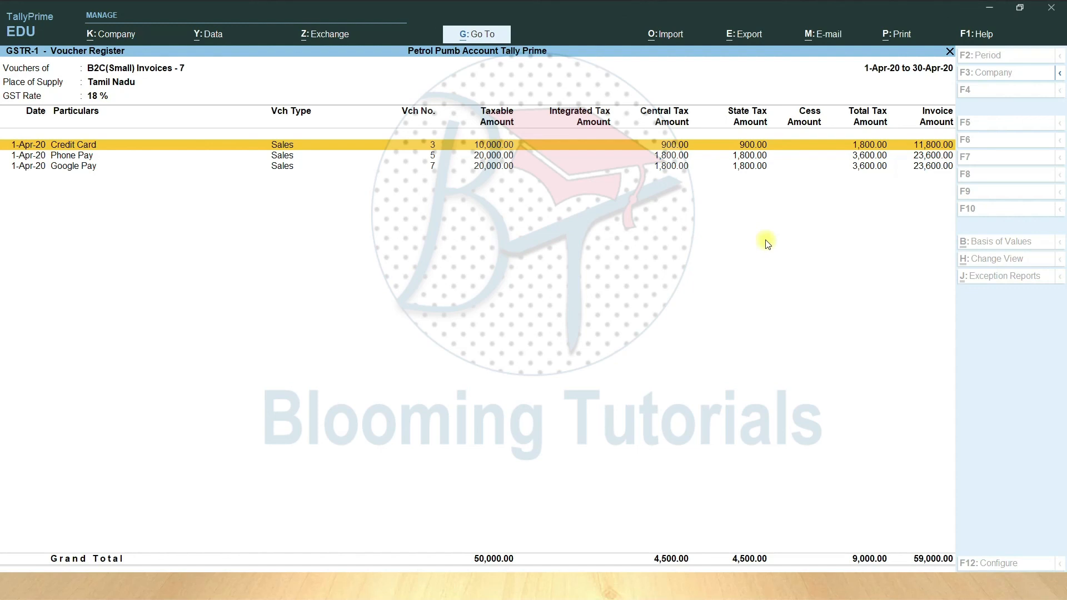
Inspect the Credit Card, Phone Pay and Google Pay sales vouchers one by one, and return to the GSTR-1 summary.
key(Return)
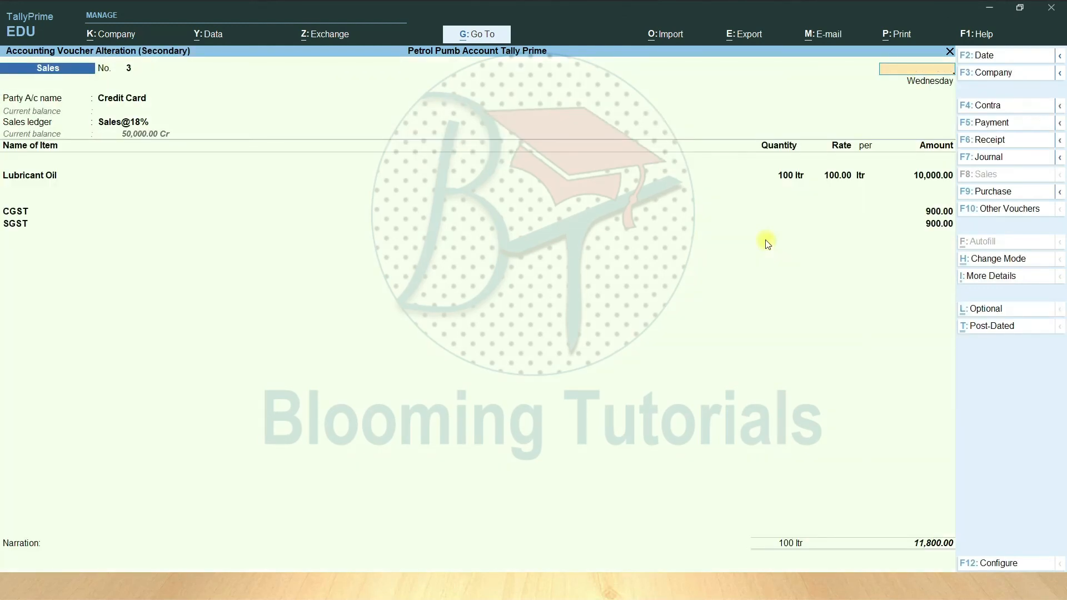
key(Escape)
key(Down)
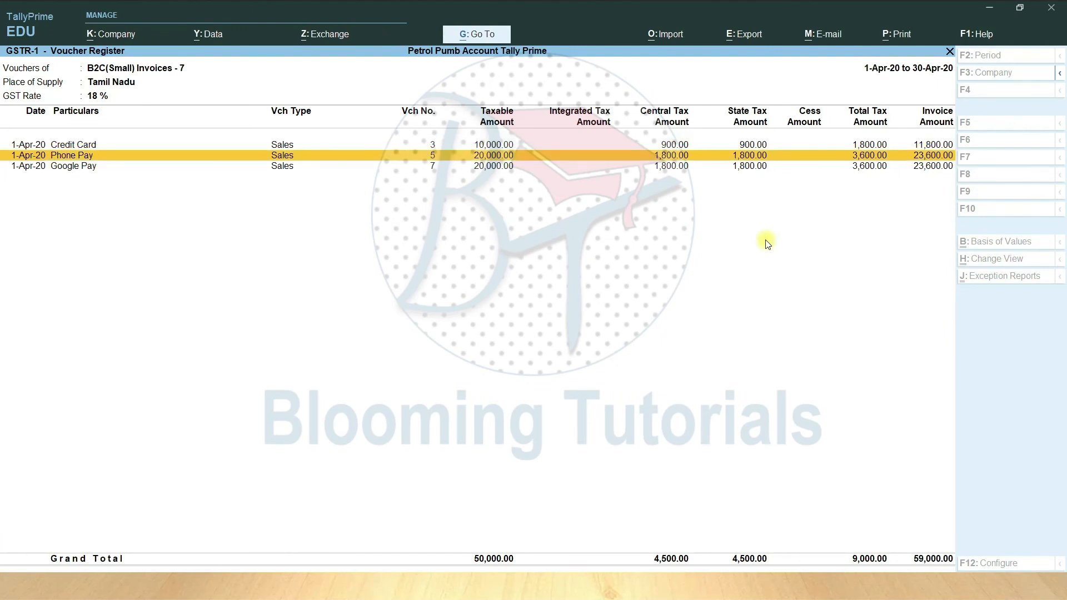
key(Return)
key(Escape)
key(Down)
key(Return)
key(Escape)
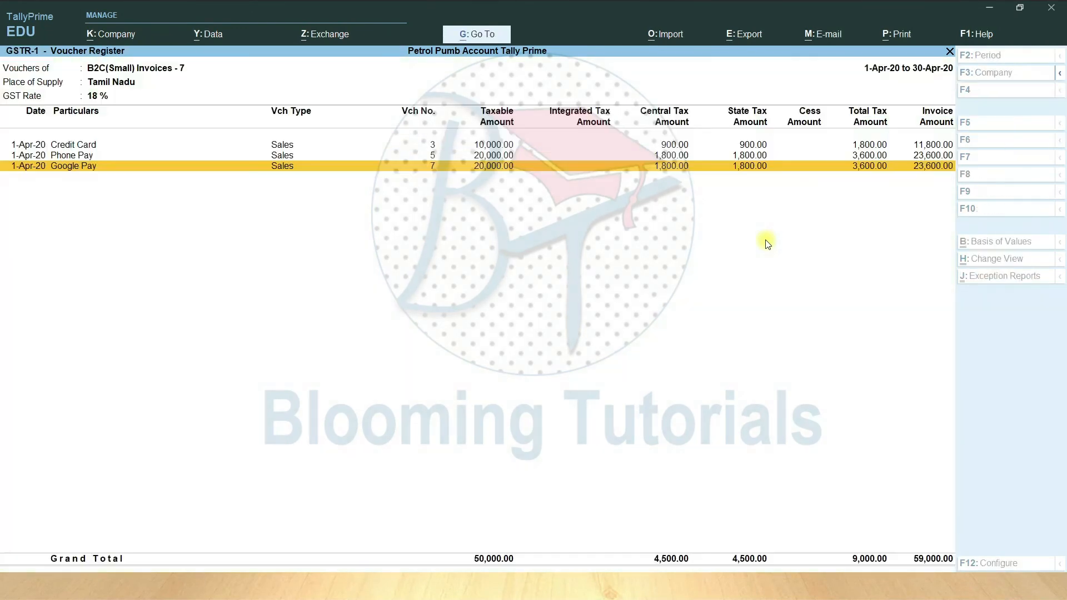
key(Escape)
key(Escape)
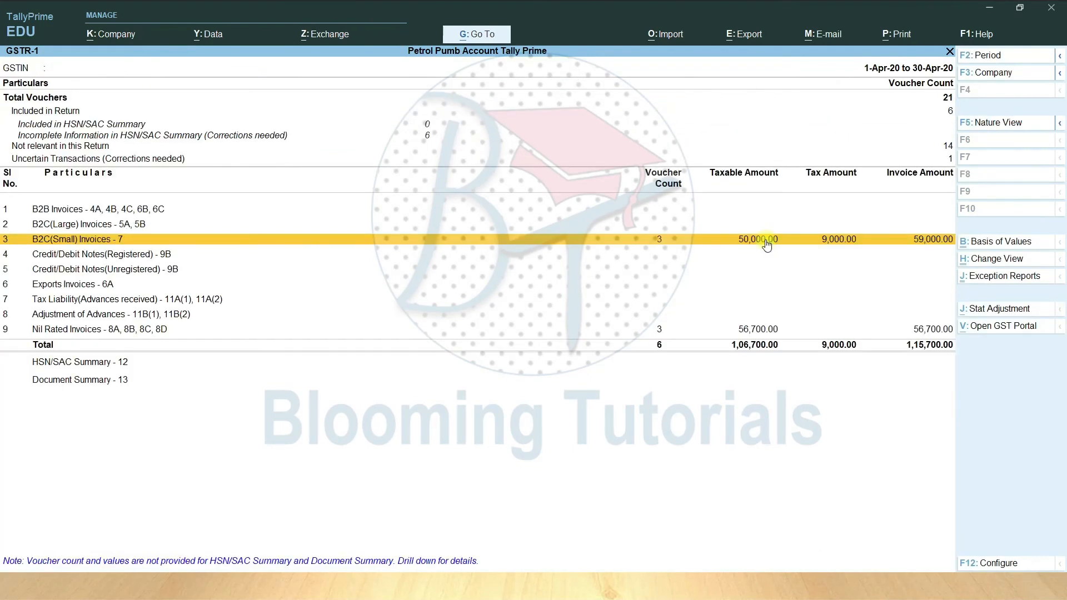
Open the details of the Nil Rated Invoices - 8A, 8B, 8C, 8D in GSTR-1.
key(Down)
key(Down)
key(Down)
key(Down)
key(Down)
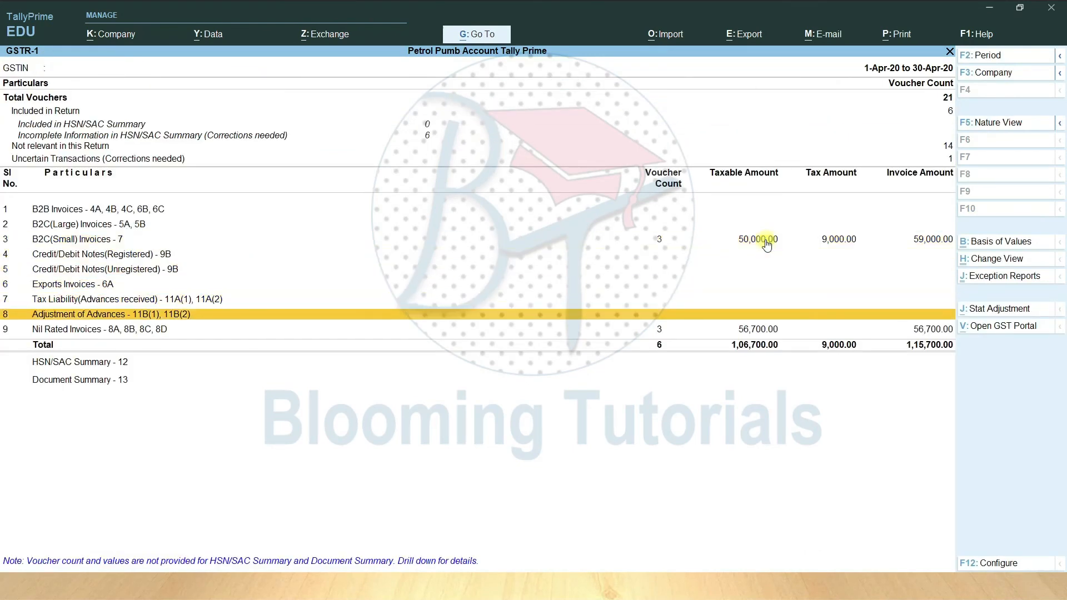
key(Down)
key(Return)
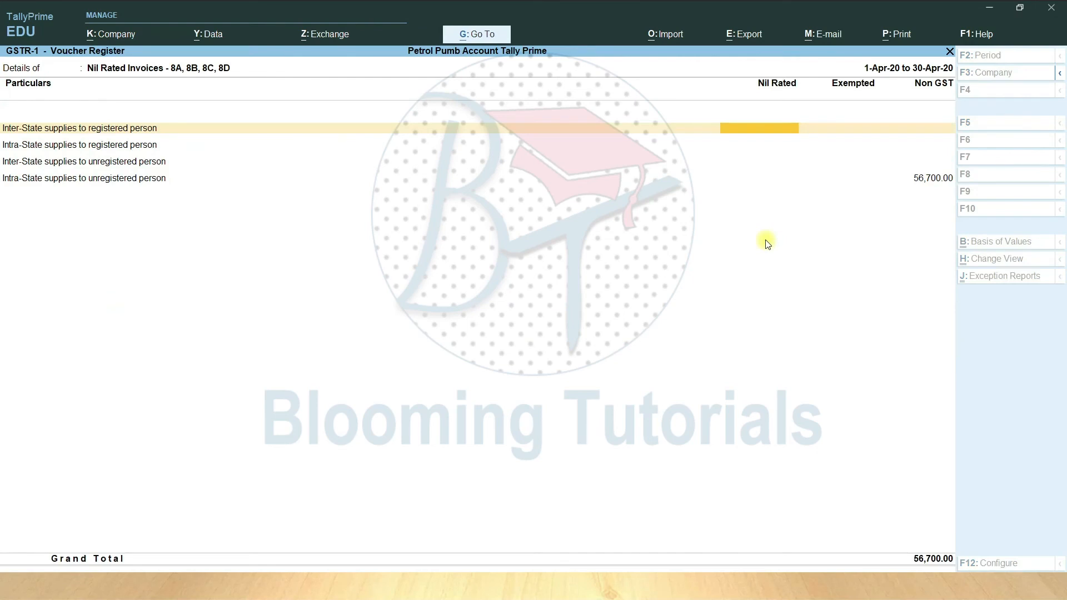
Drill down into the Non GST amount of intra-State supplies to unregistered persons to list its vouchers.
key(Down)
key(Down)
key(Down)
key(Right)
key(Right)
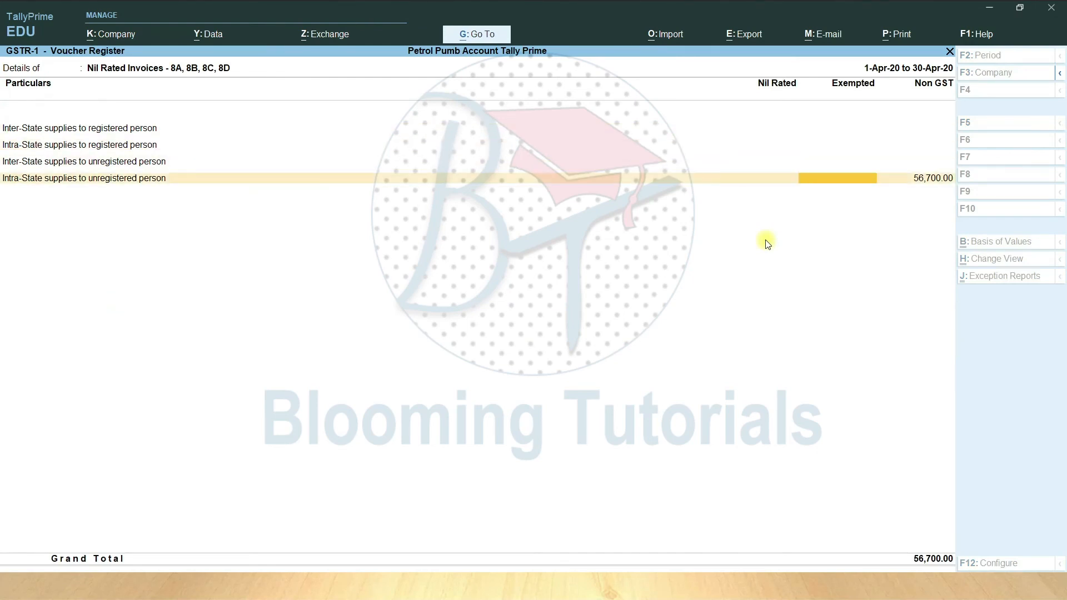
key(Return)
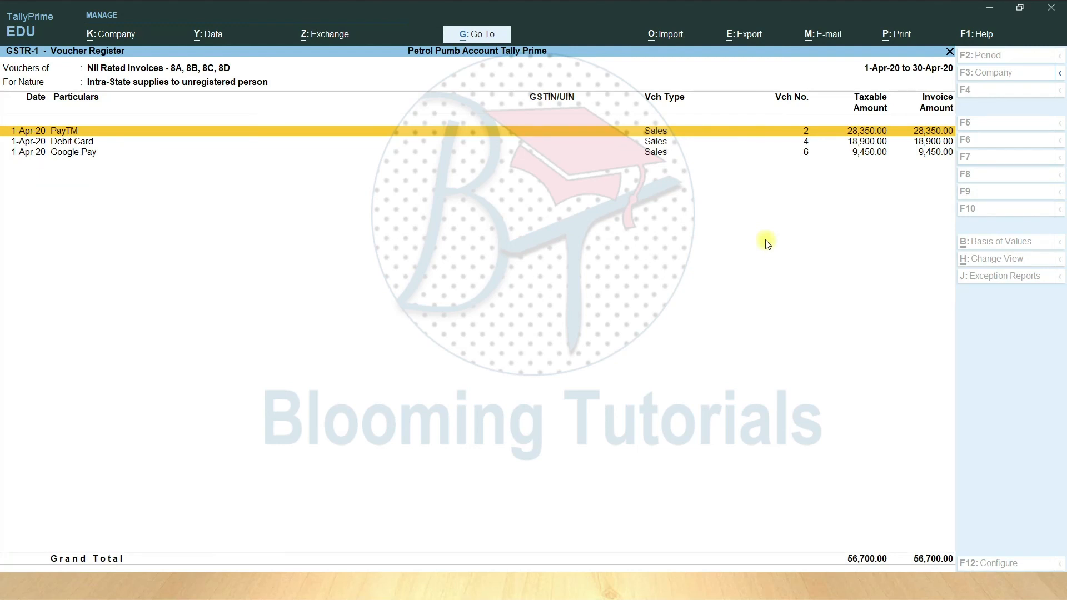
Inspect the PayTM, Debit Card and Google Pay fuel sales vouchers without altering them, and return to the GSTR-1 summary.
key(Return)
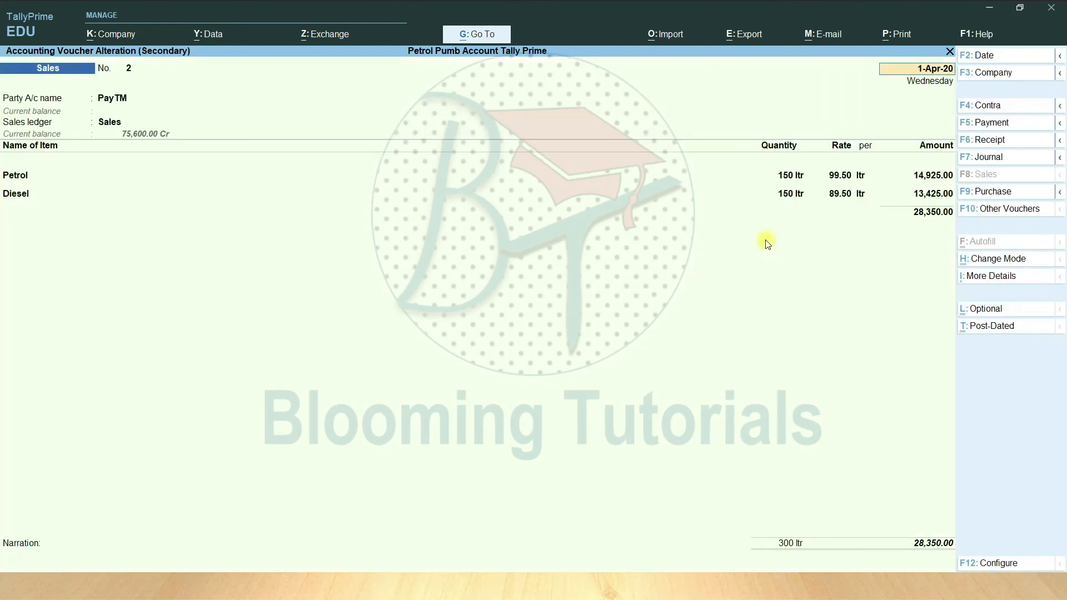
key(Escape)
key(Return)
key(Down)
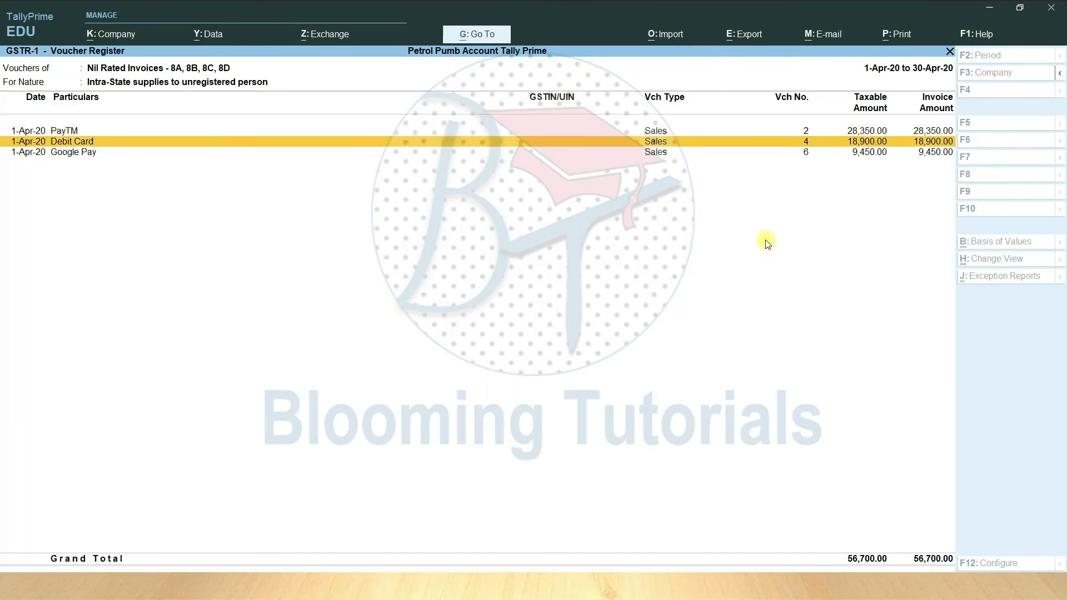
key(Return)
key(Escape)
key(Return)
key(Down)
key(Return)
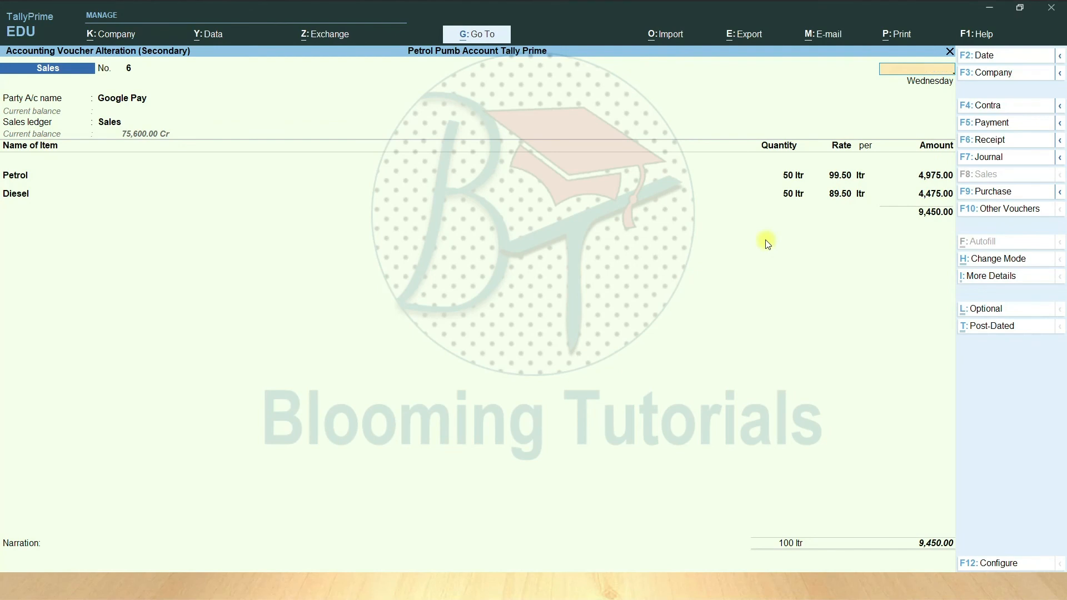
key(Escape)
key(Return)
key(Escape)
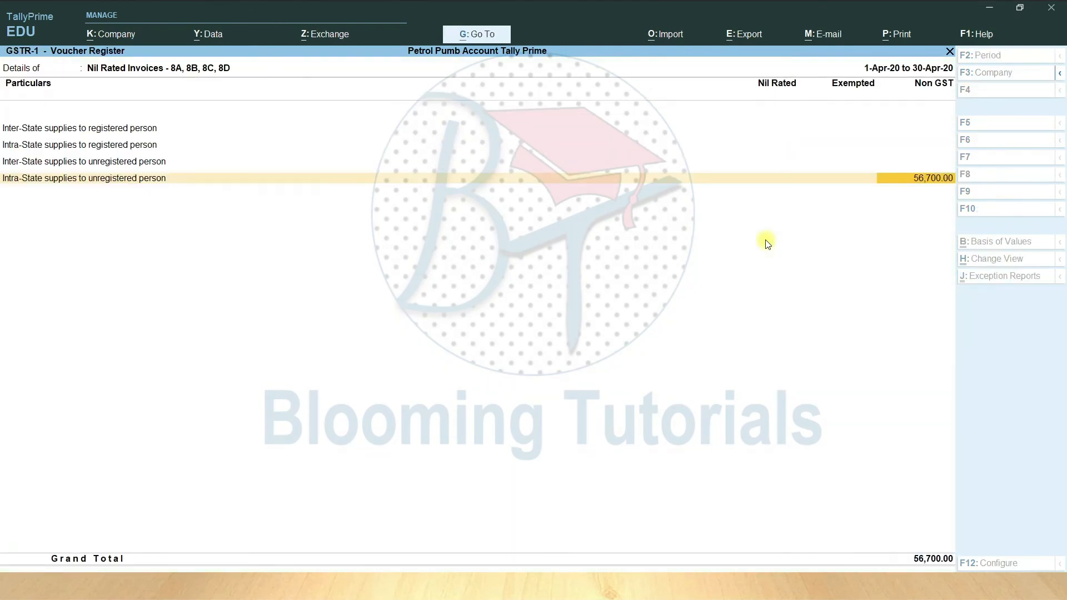
key(Escape)
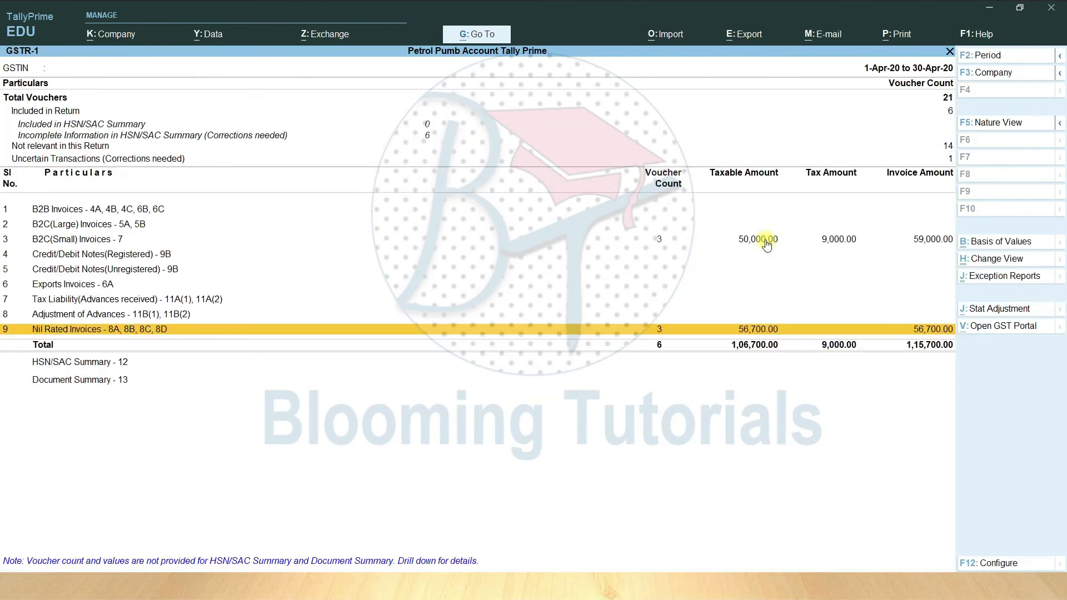
Open the GSTR-2 report, check its B2B and Nil Rated purchase invoices, and close it.
click(480, 37)
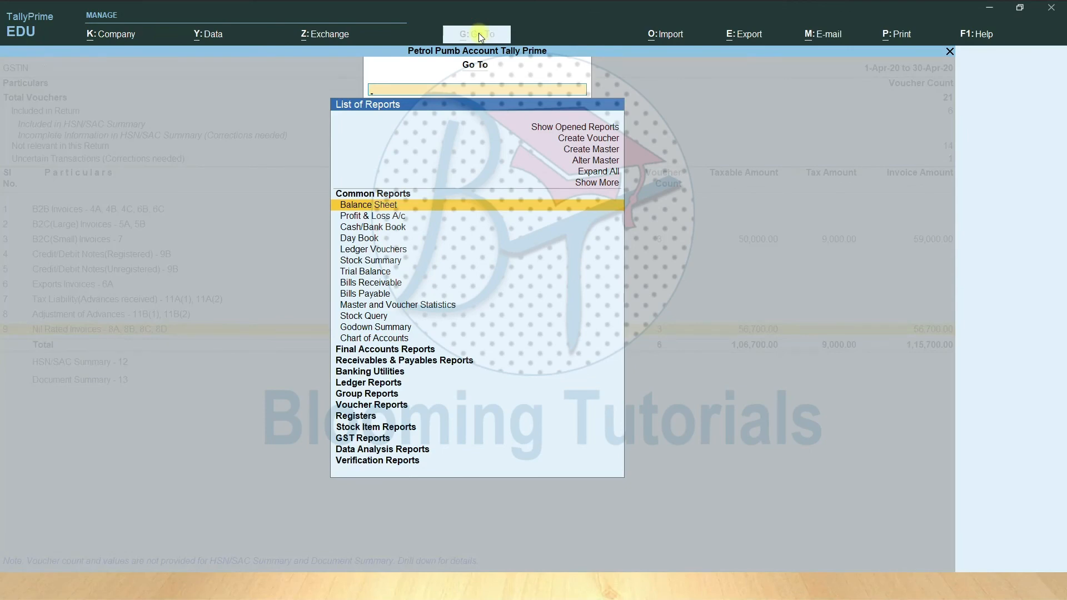
click(367, 497)
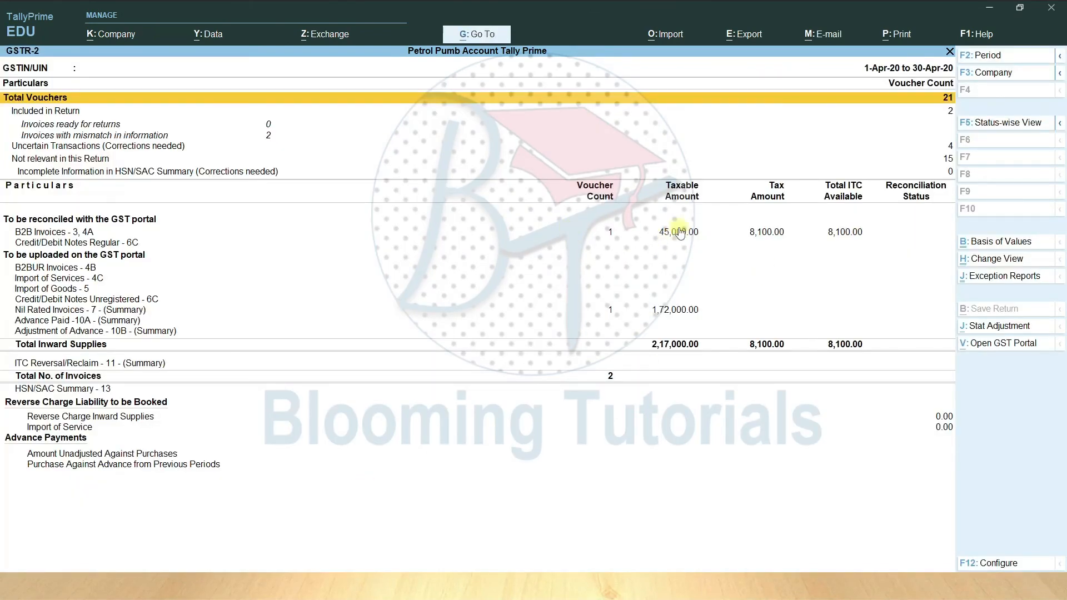
click(662, 314)
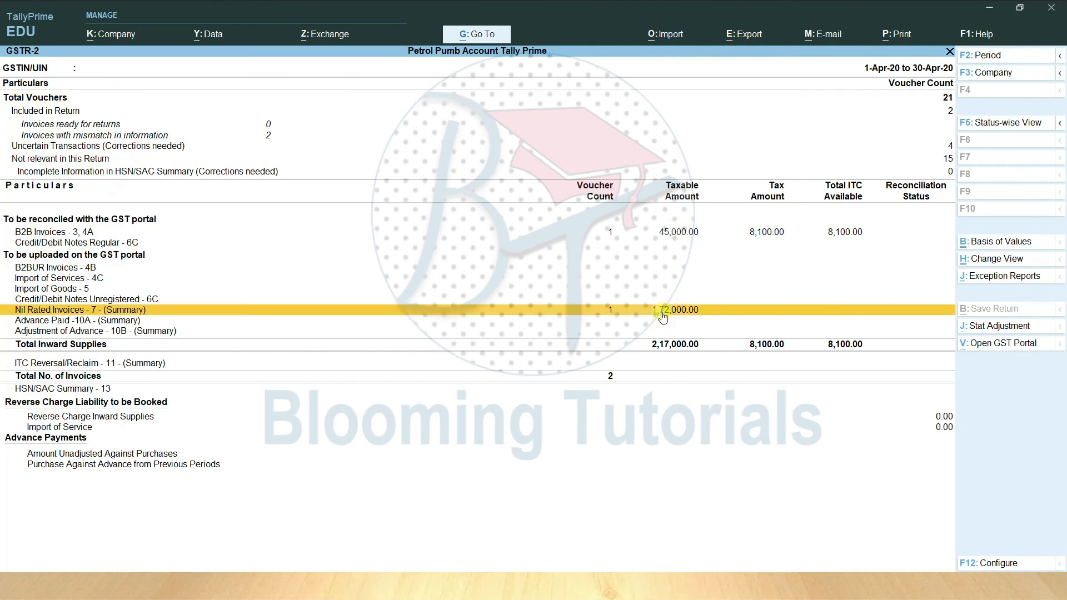
key(Escape)
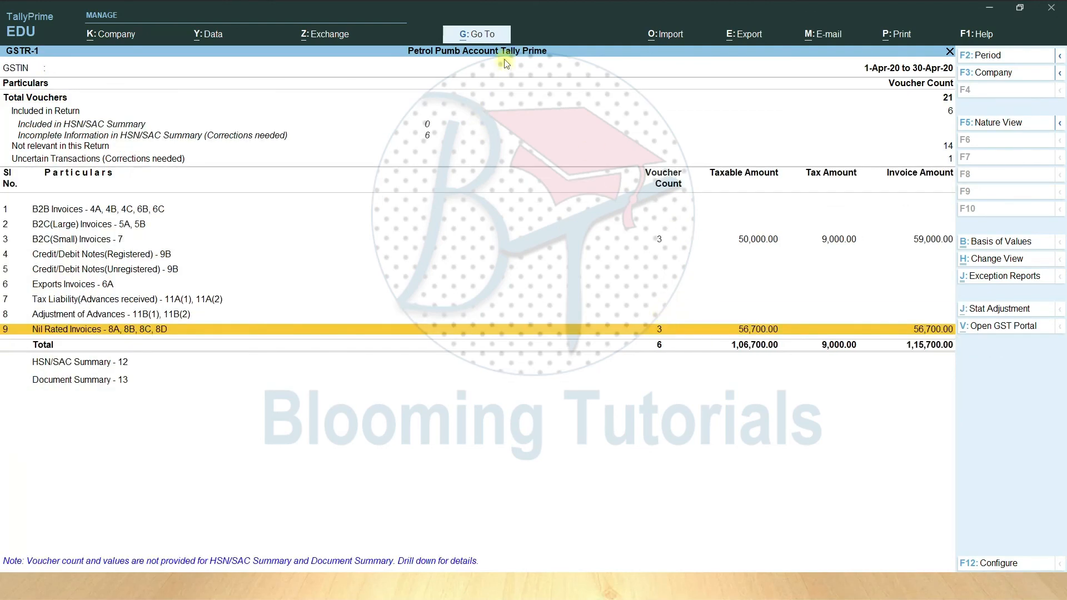
Review the GST Rate Setup for the tax rates of Lubricant Oil and the Non GST Supply items, and return to GSTR-1.
click(482, 32)
text(G)
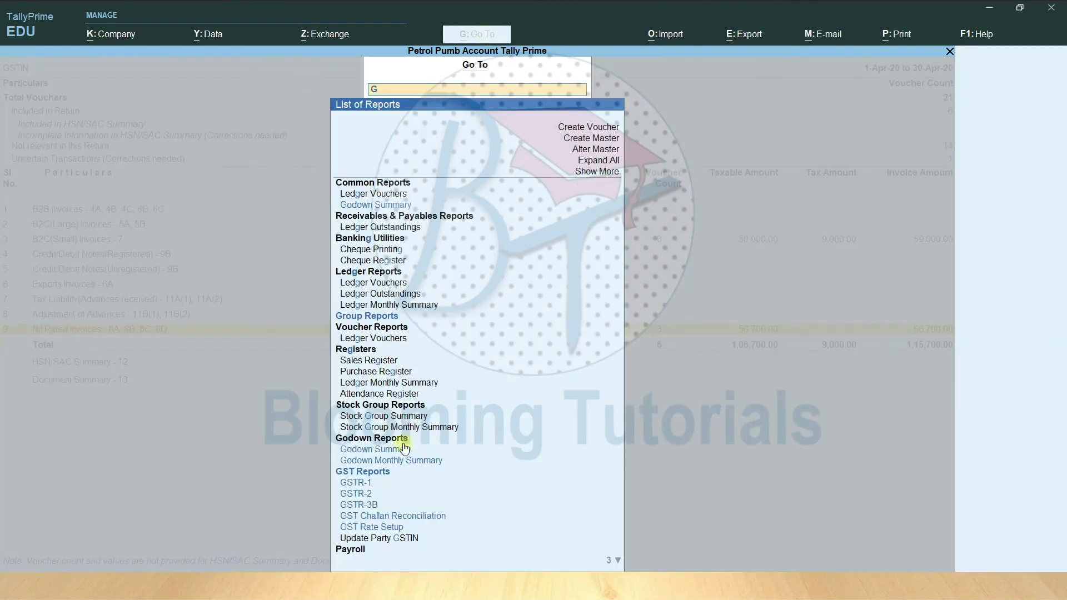
click(388, 526)
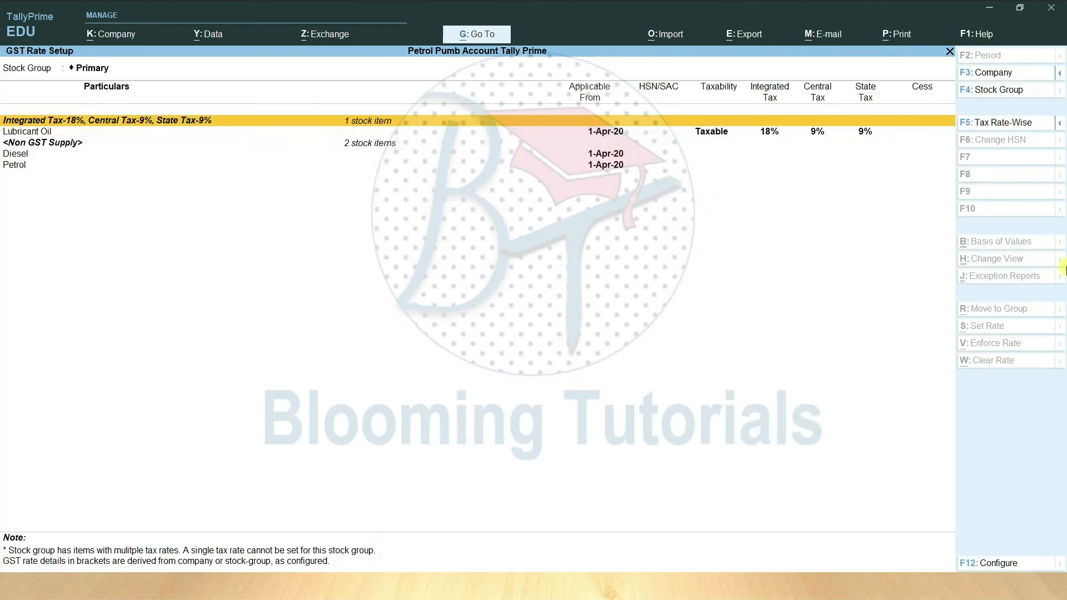
key(Down)
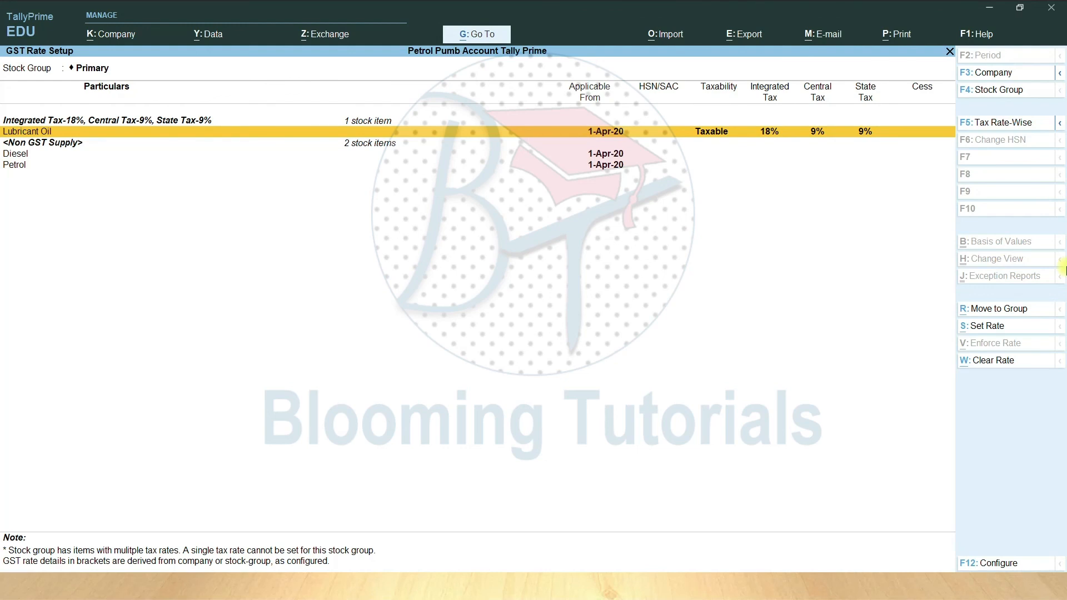
key(Down)
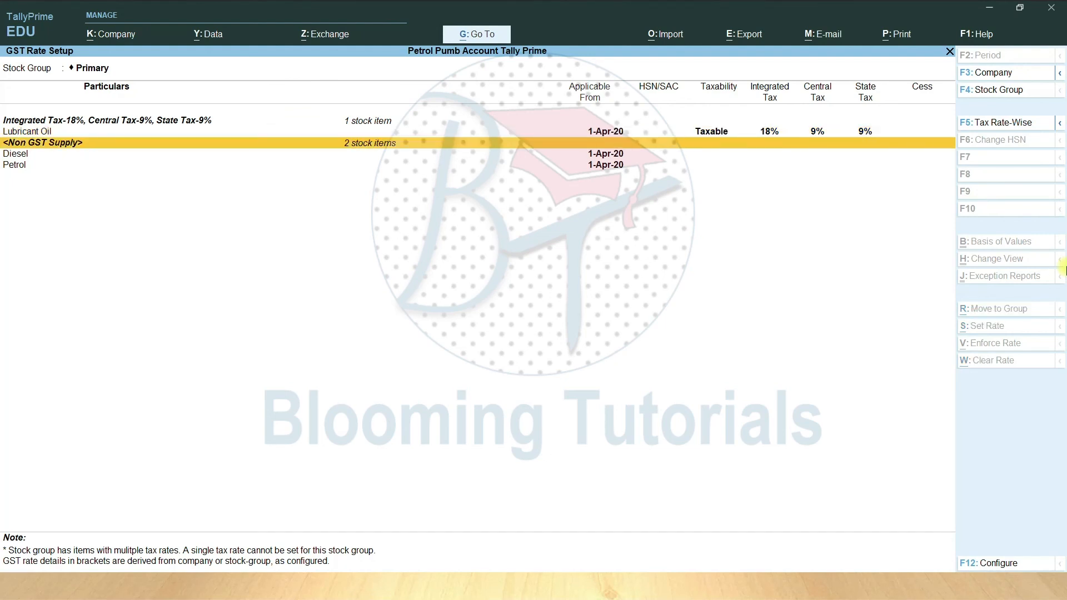
key(Up)
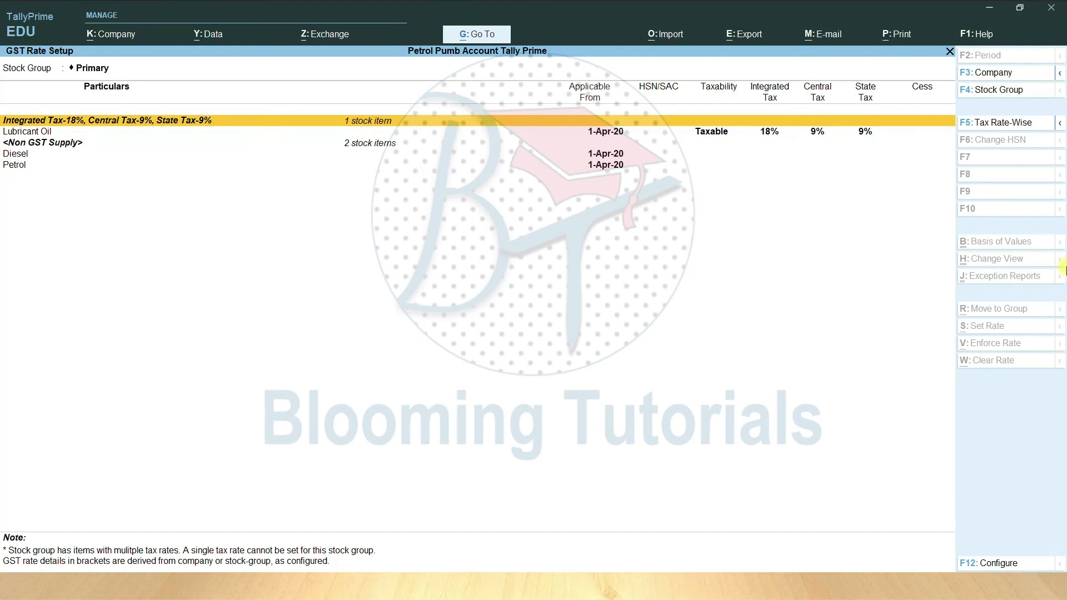
key(Down)
key(Down)
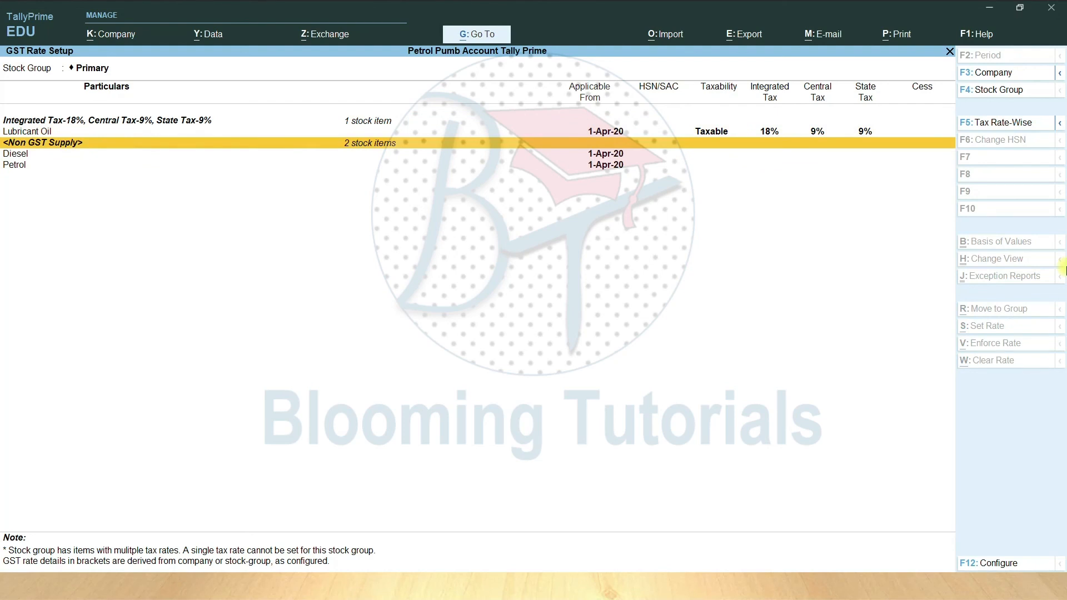
key(Escape)
key(Escape)
key(Escape)
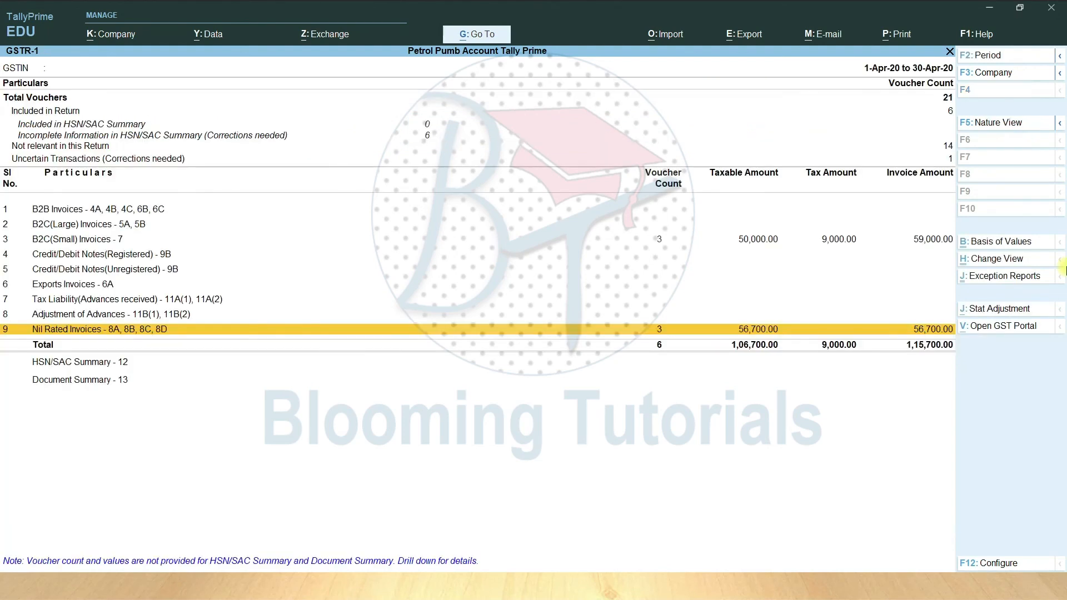